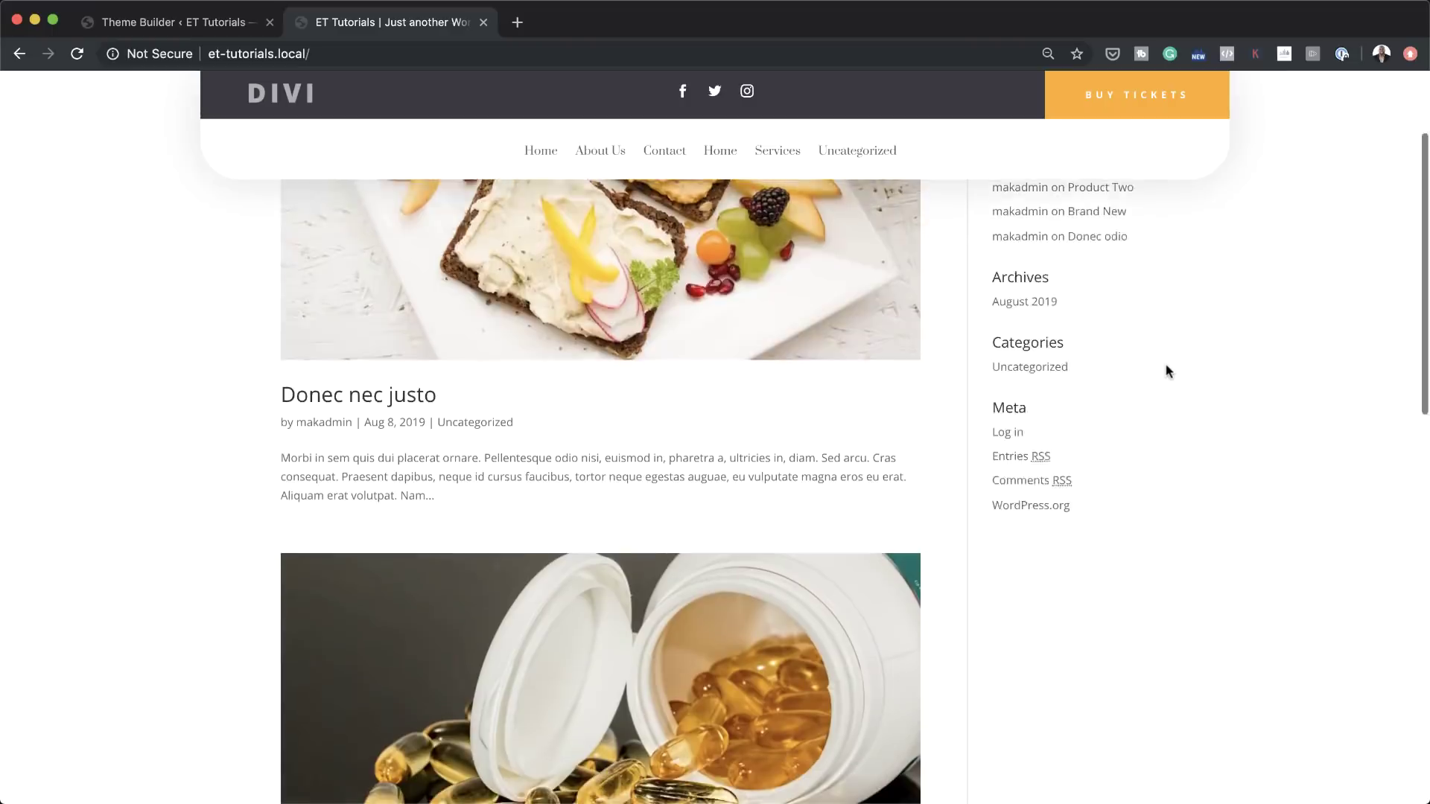
Examine how the custom header behaves while moving through the posts on the site's front page
scroll(1164, 365, down, 5)
scroll(1164, 364, down, 8)
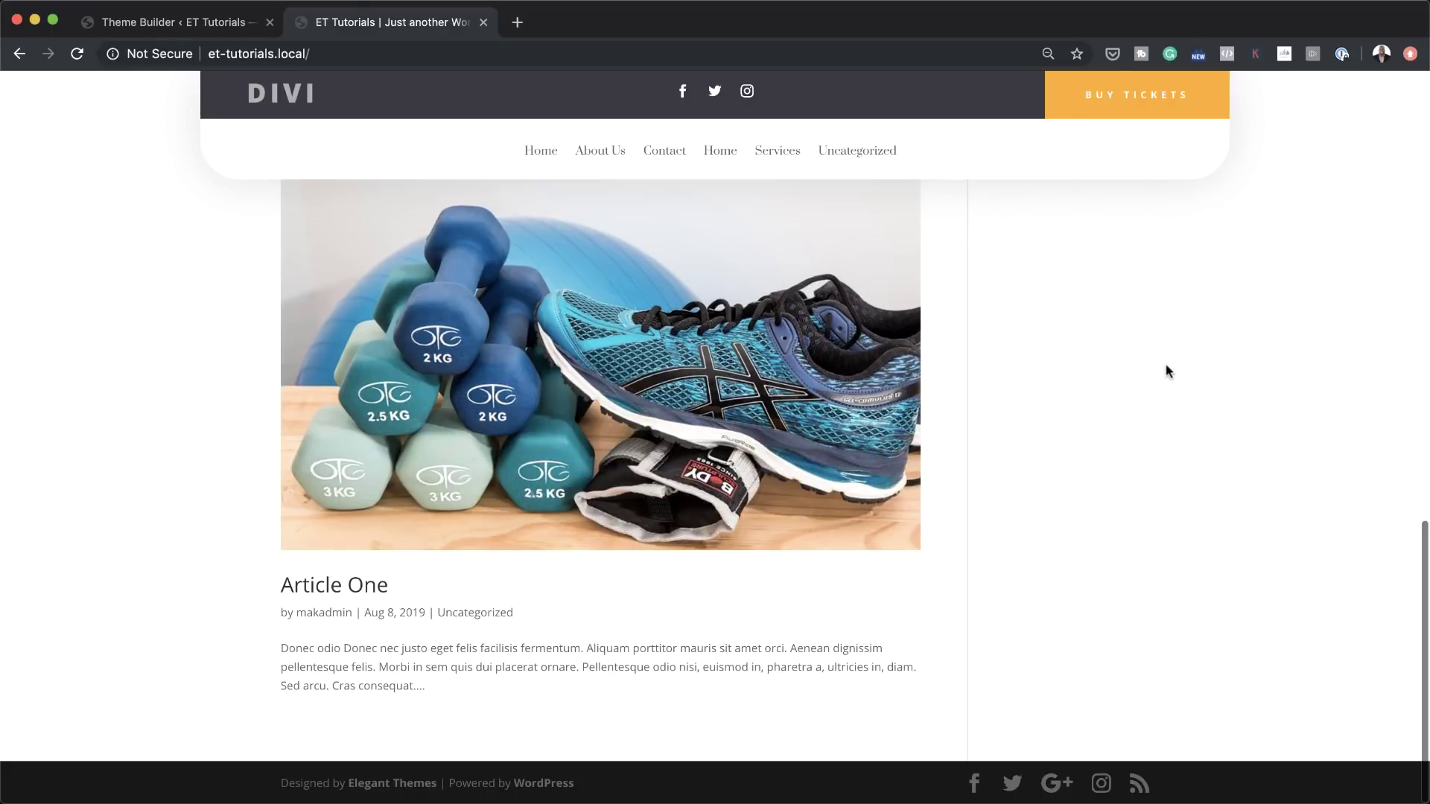
scroll(1165, 364, up, 9)
scroll(1165, 365, up, 5)
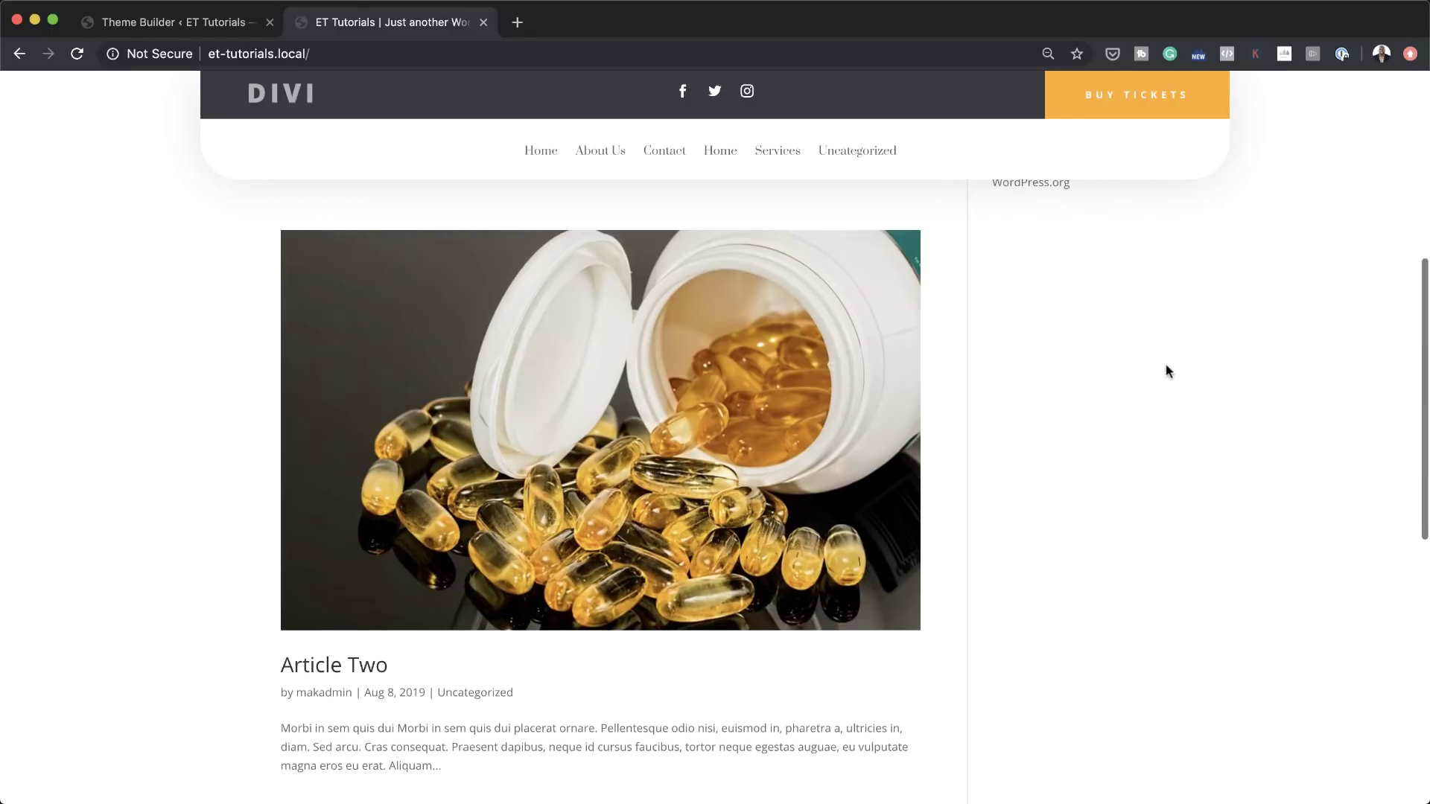
scroll(1164, 364, down, 4)
scroll(1165, 364, down, 1)
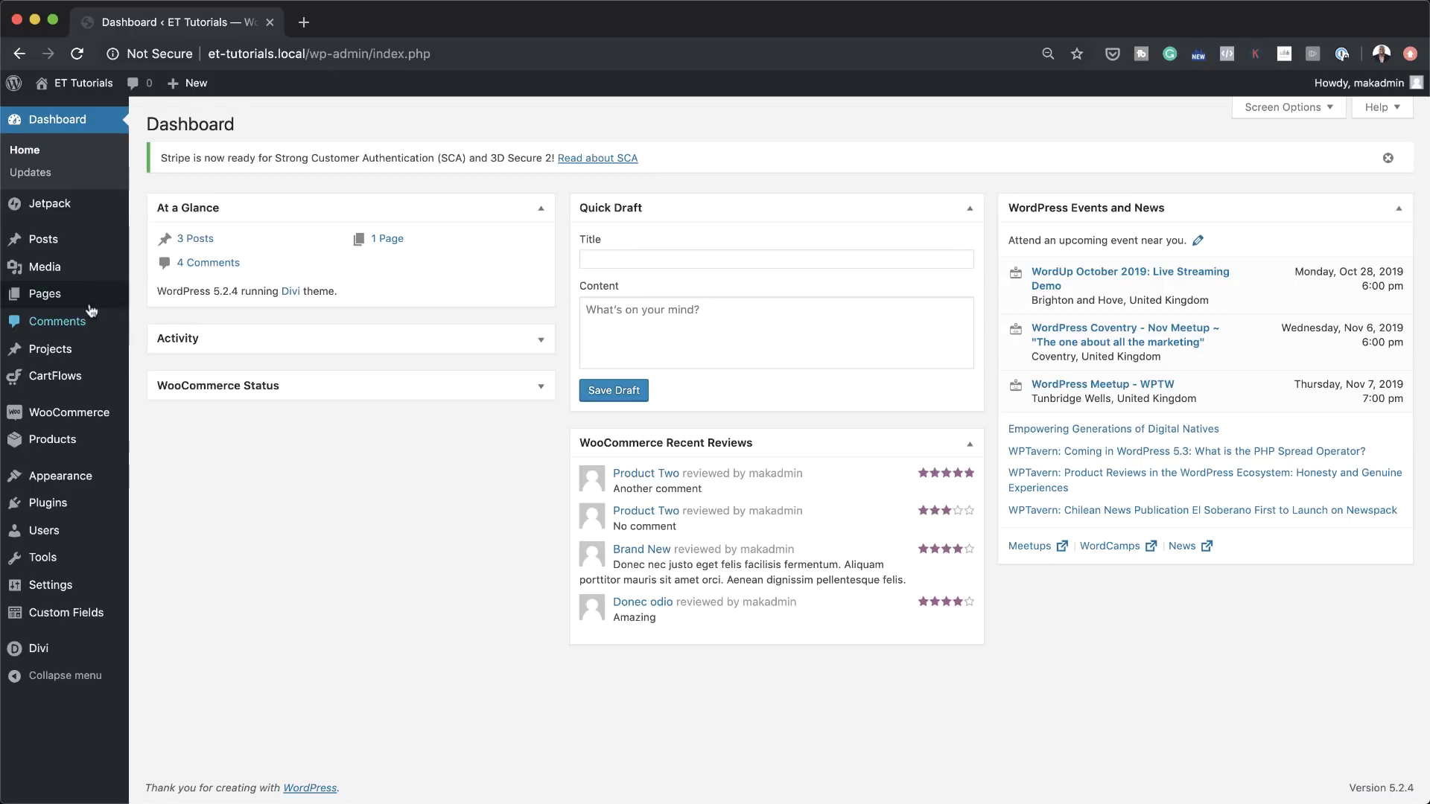
Create a new page titled "About Us" and publish it
mouse_move(90, 294)
click(190, 298)
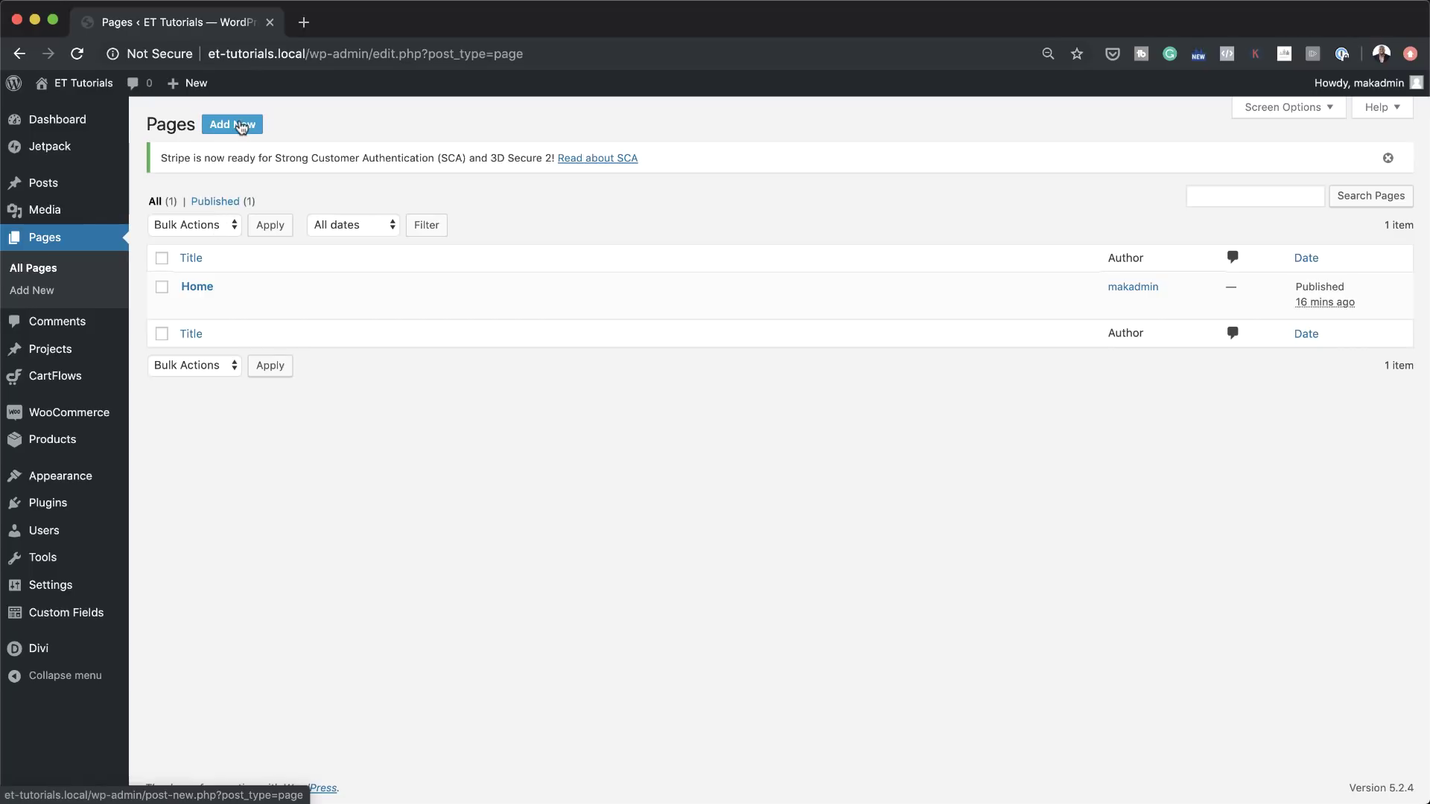
mouse_move(75, 504)
mouse_move(87, 436)
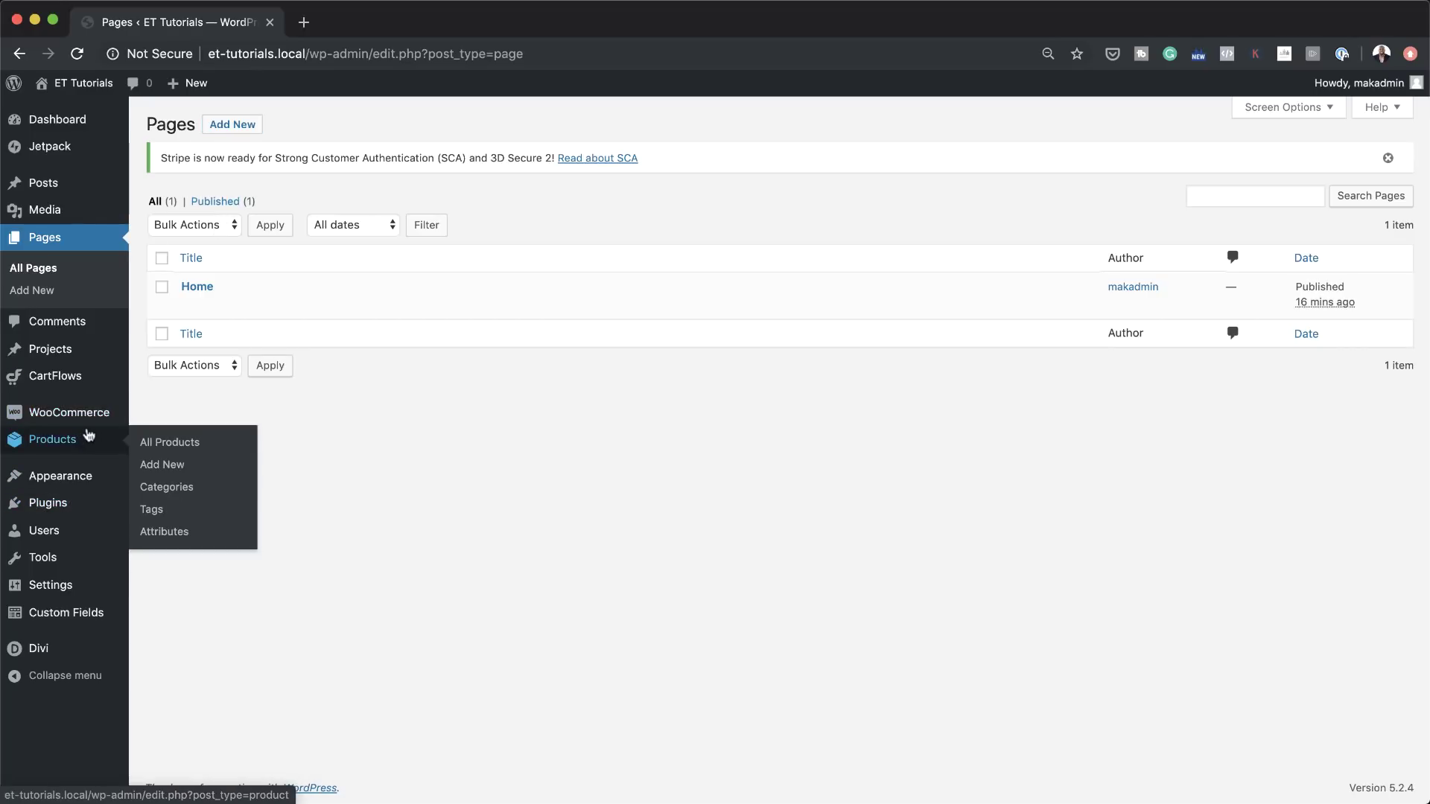
click(242, 128)
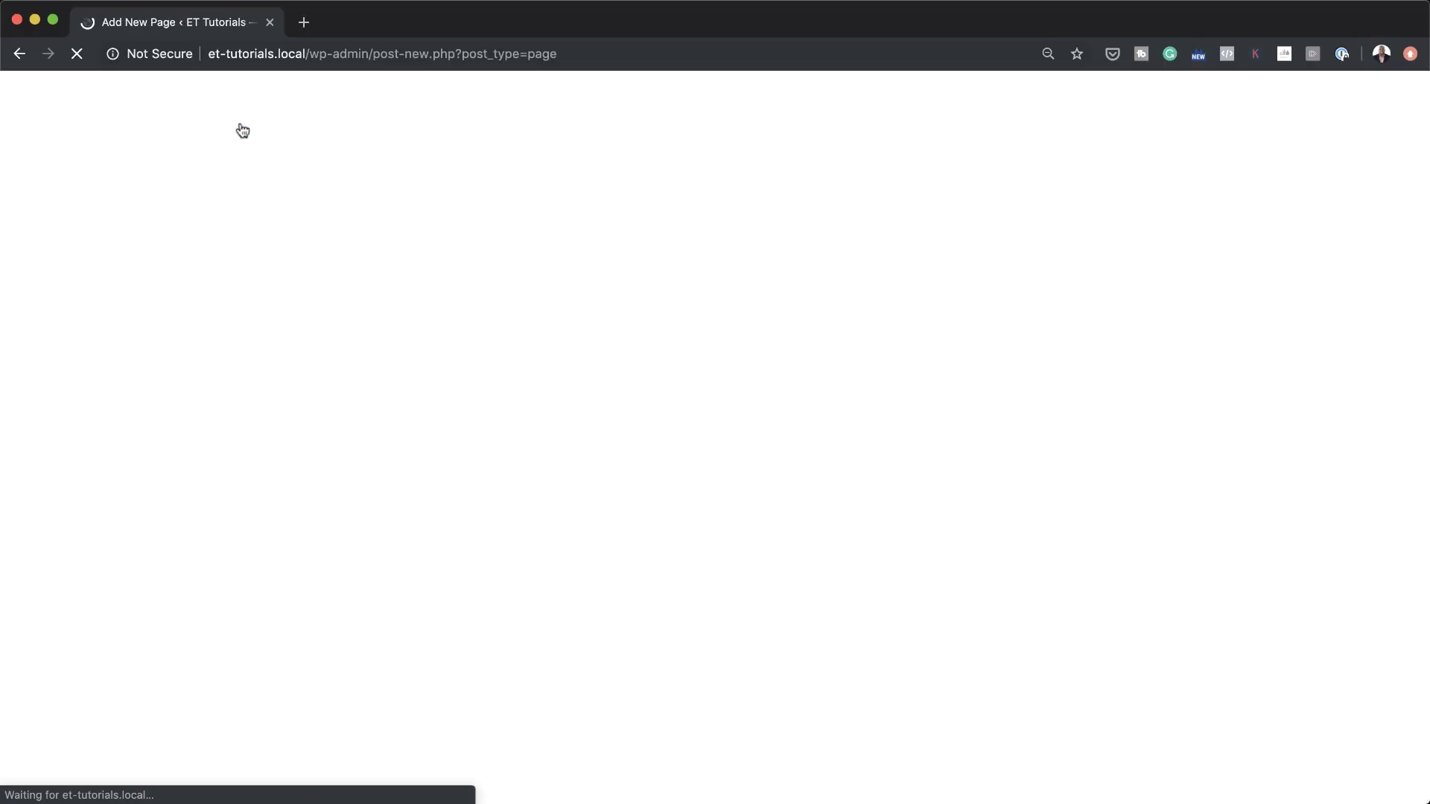
text(Ab)
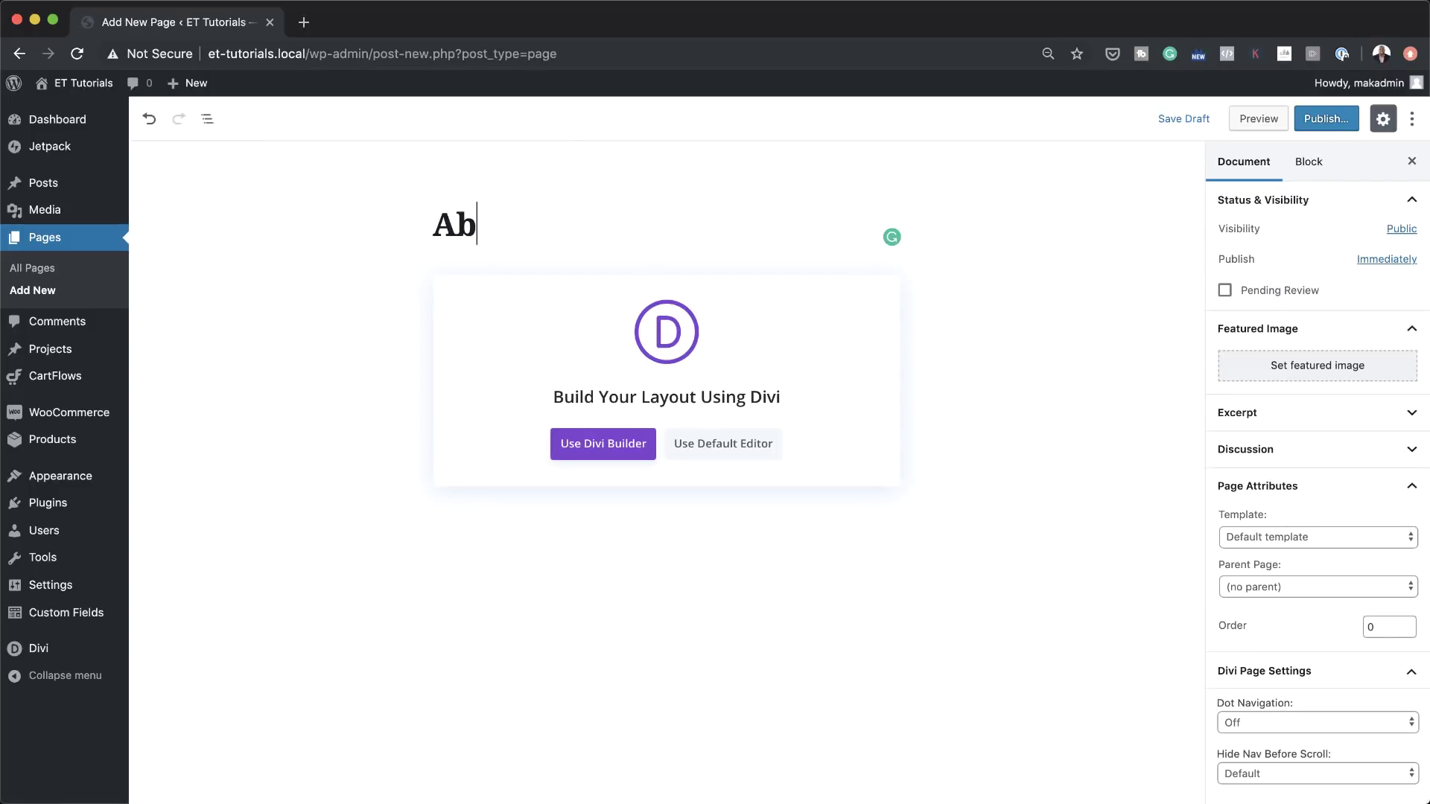
text(out Us)
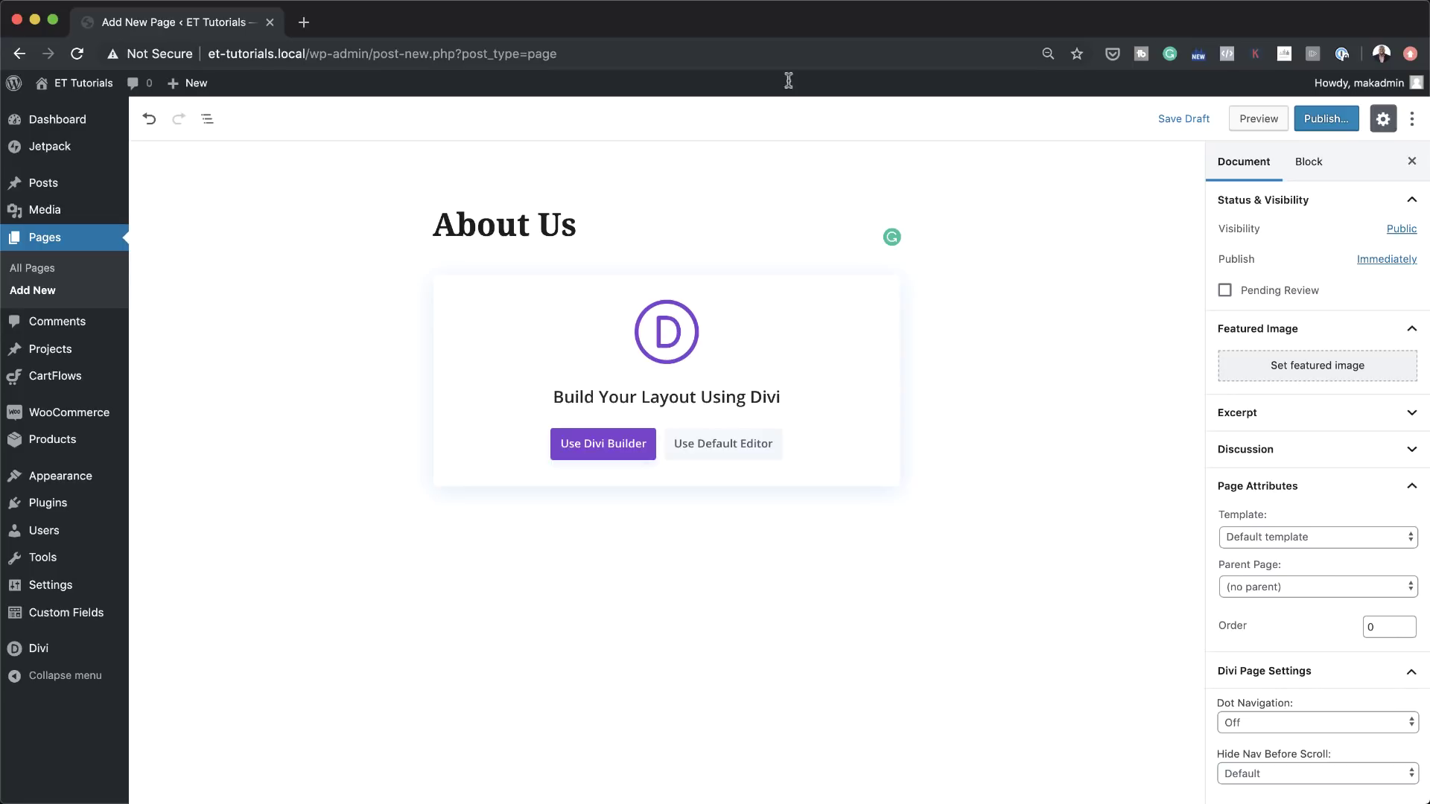
click(1326, 118)
click(1325, 119)
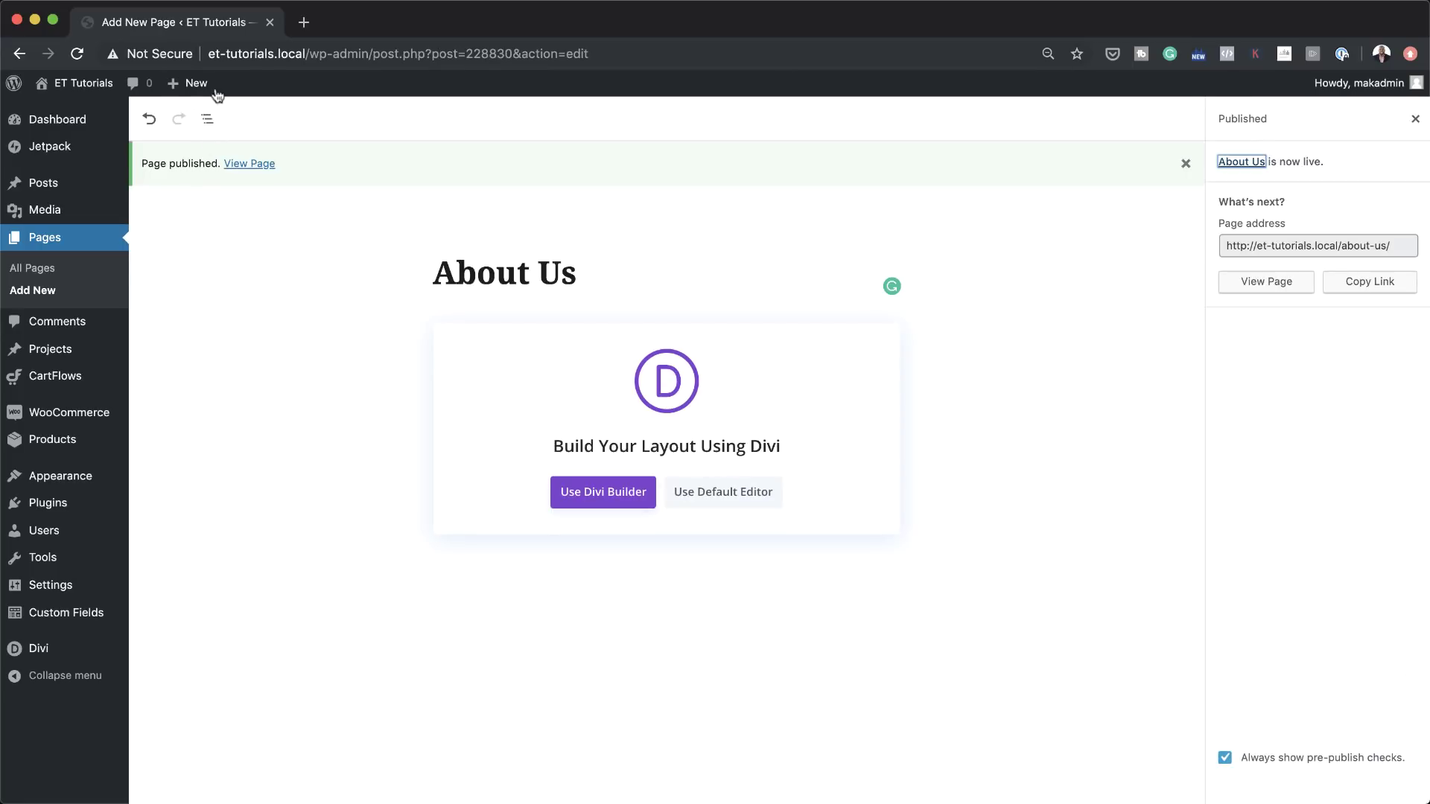
Create another new page titled "Contact" and publish it
mouse_move(183, 84)
click(193, 158)
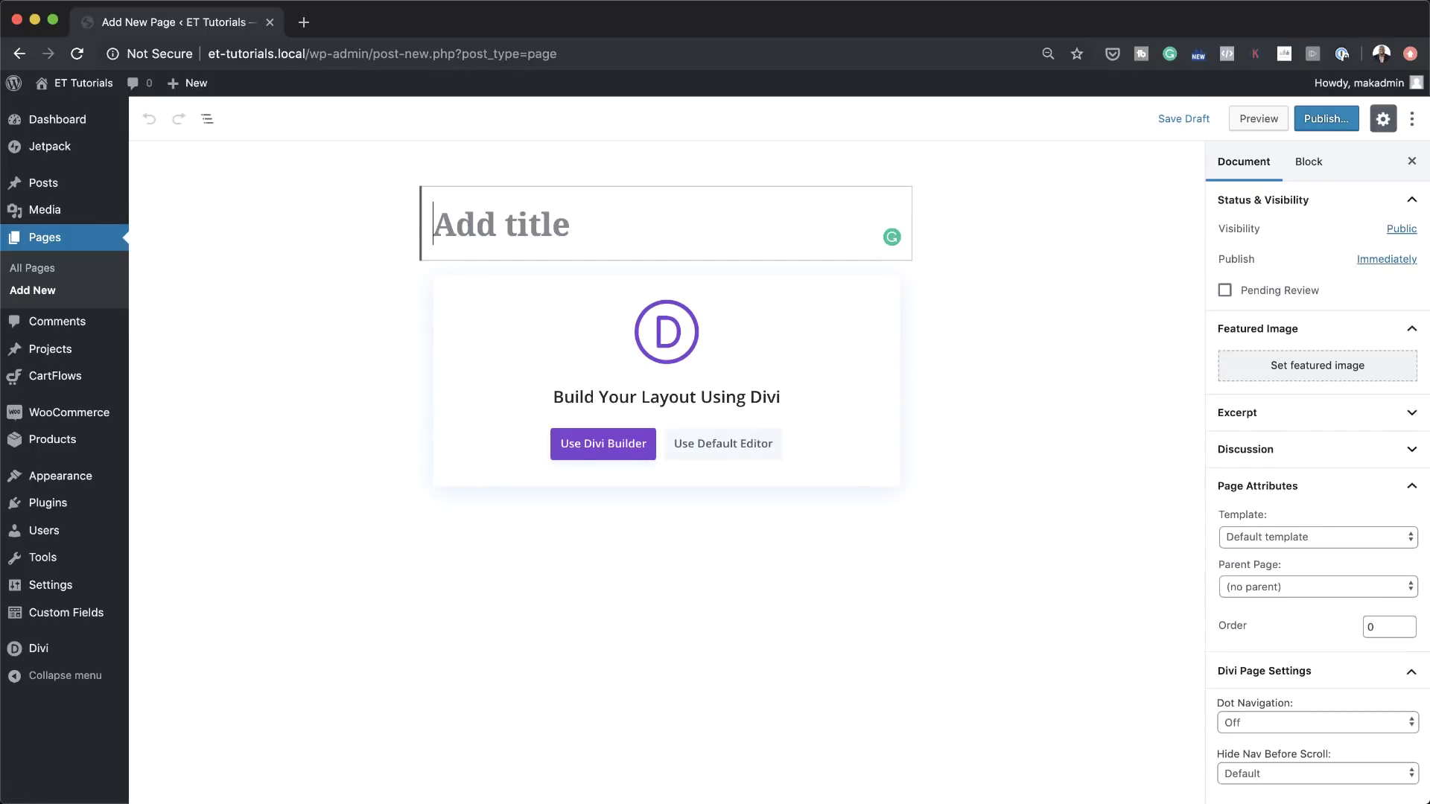
text(Contact)
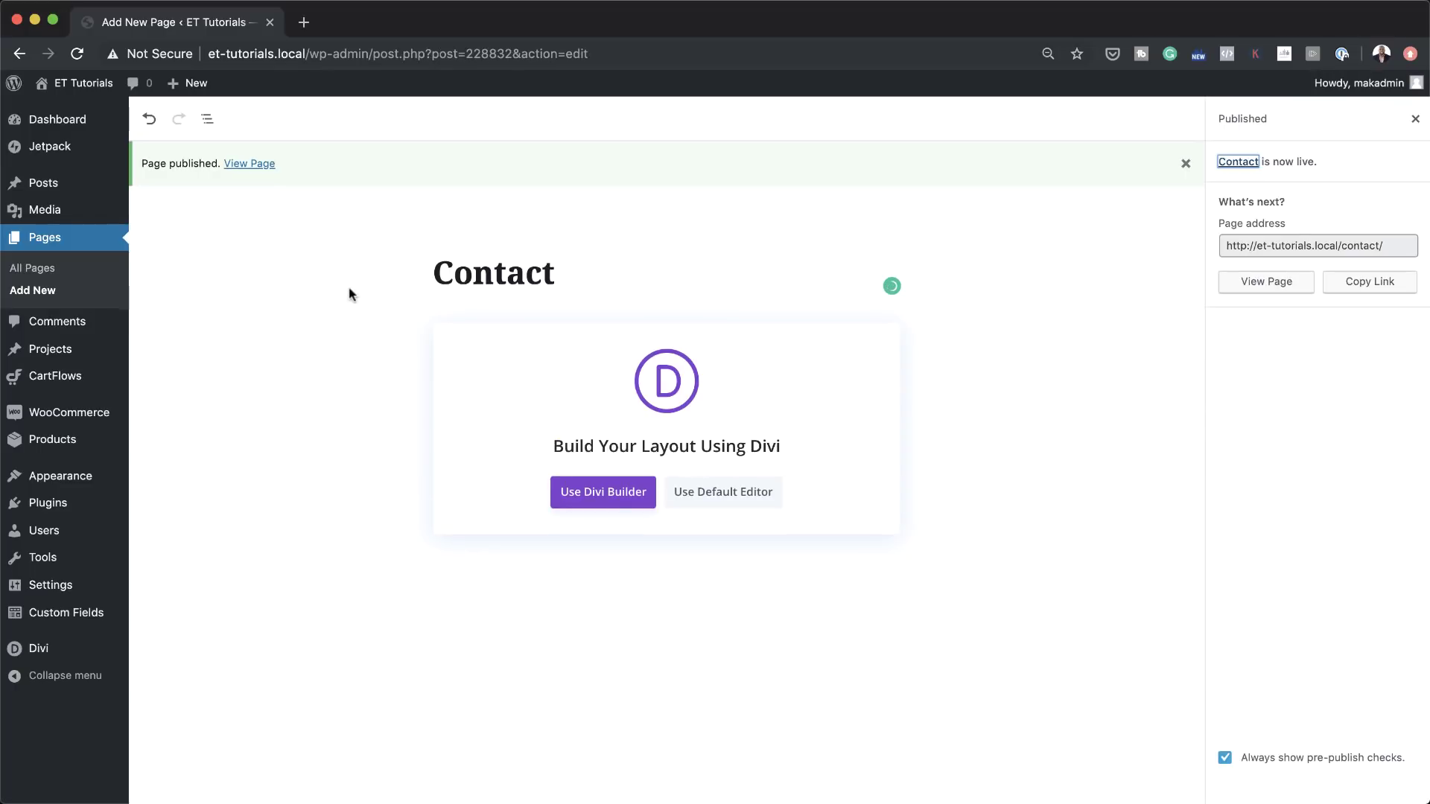
Create and publish a new page titled "Services", and return to the list of all pages
mouse_move(186, 84)
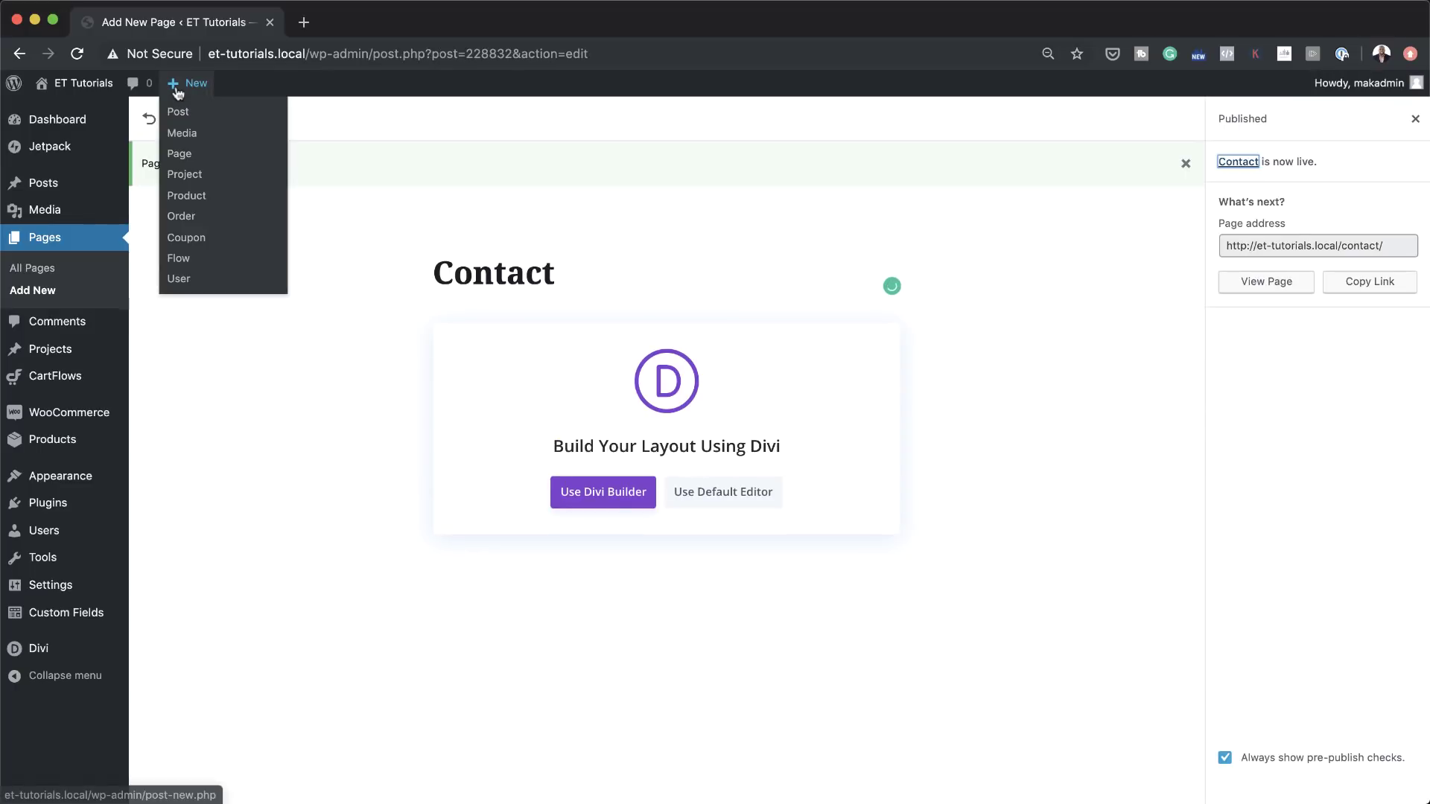
click(193, 156)
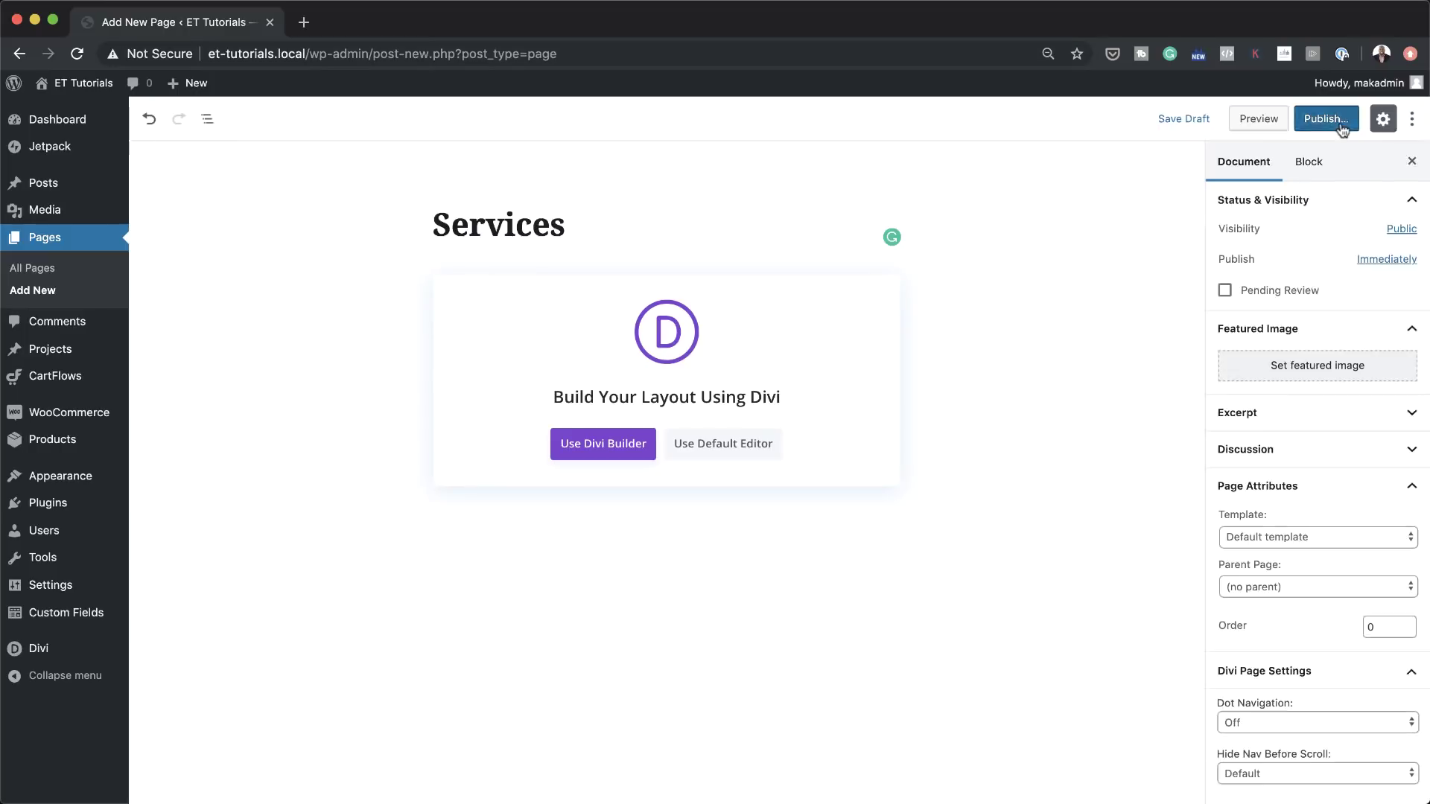
click(1326, 119)
click(1339, 118)
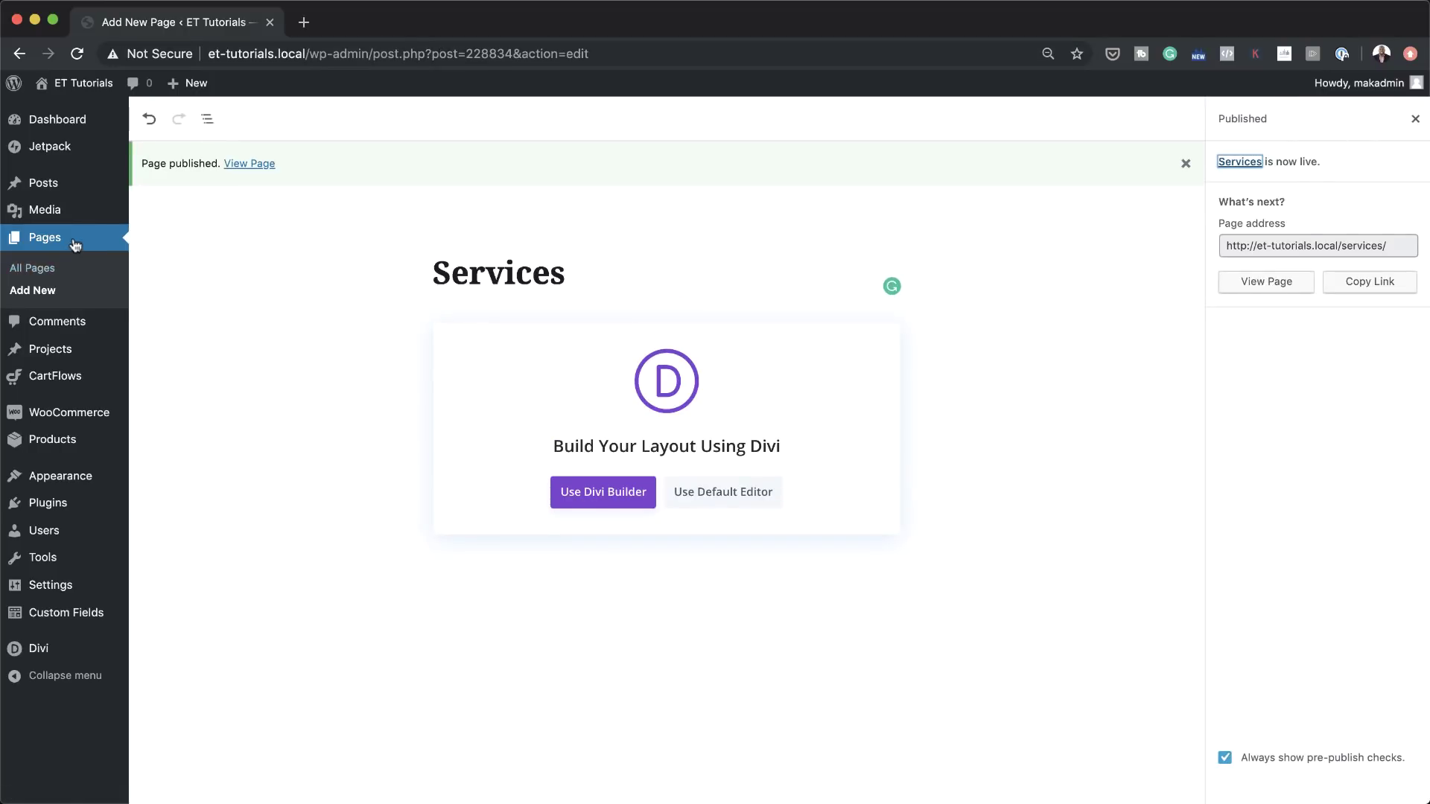
click(44, 268)
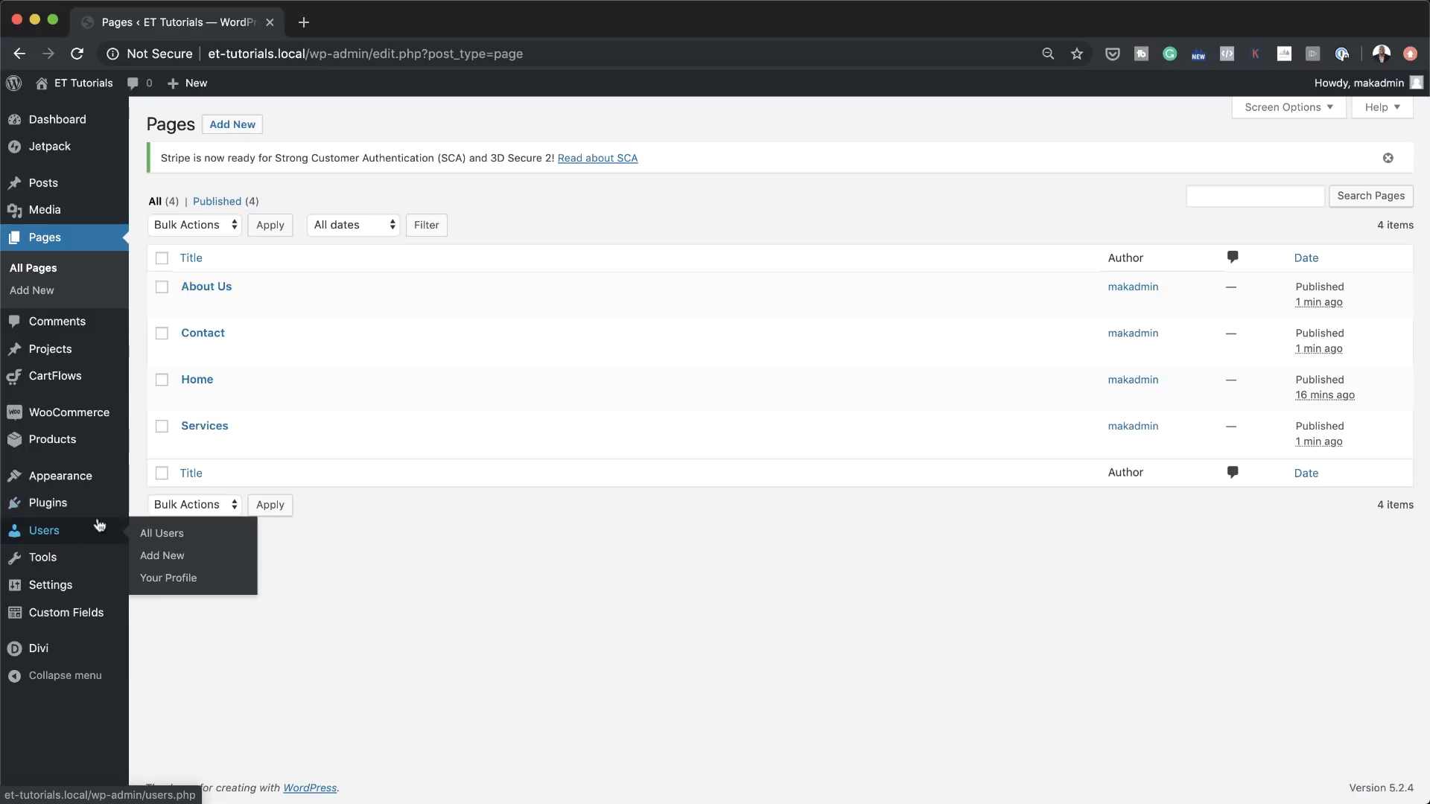
Open the site's menu editor and inspect the URL and link text fields for custom links
mouse_move(108, 483)
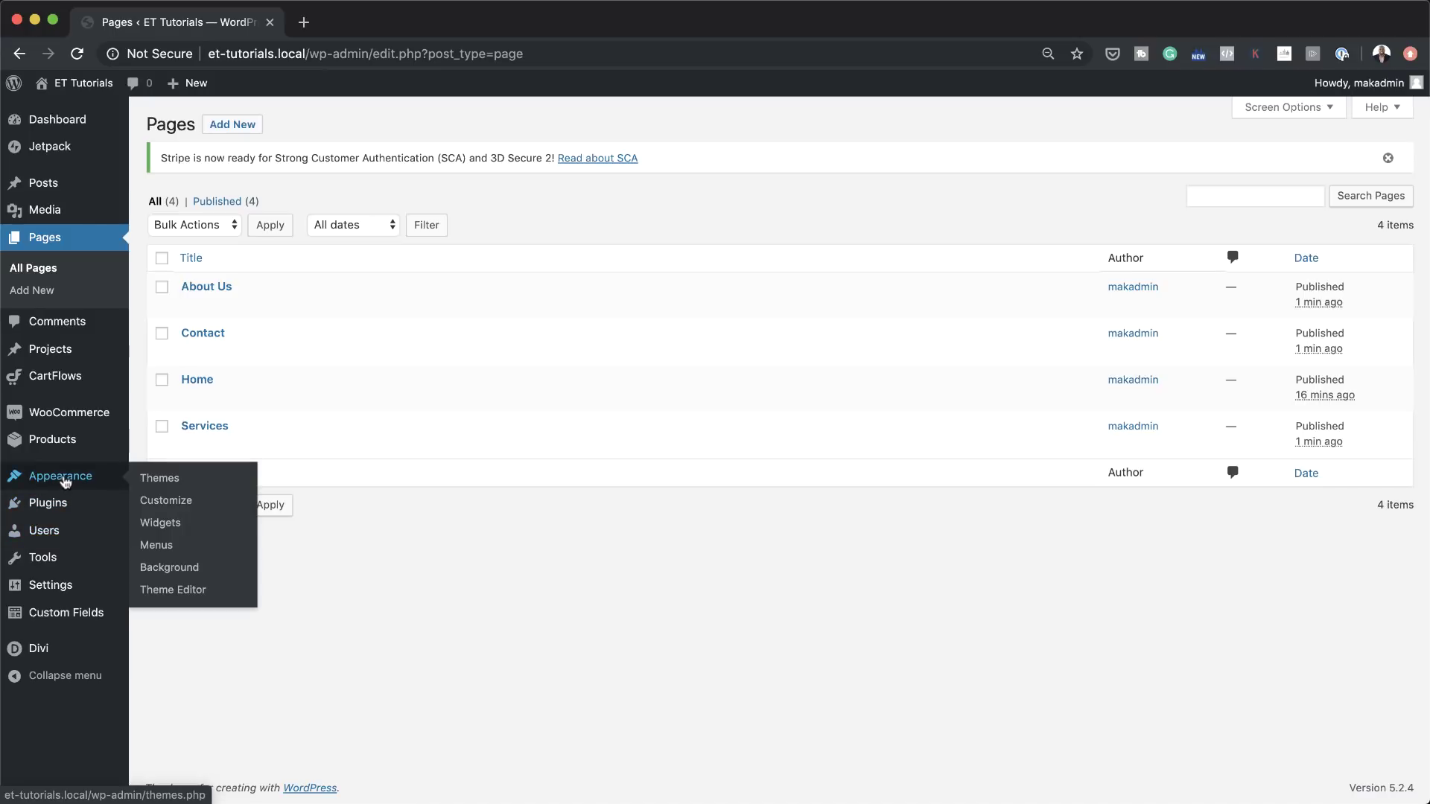
click(149, 545)
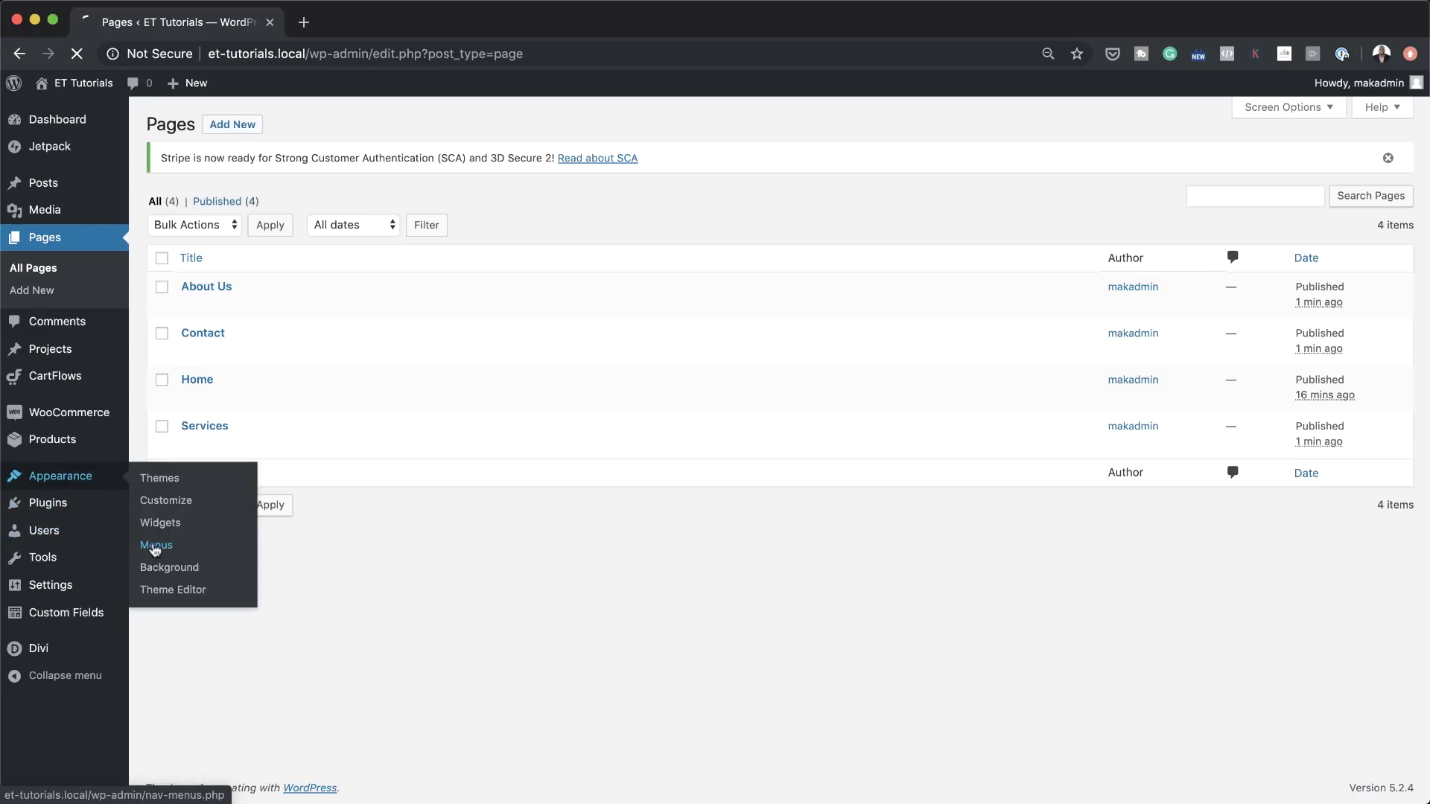
scroll(259, 558, down, 2)
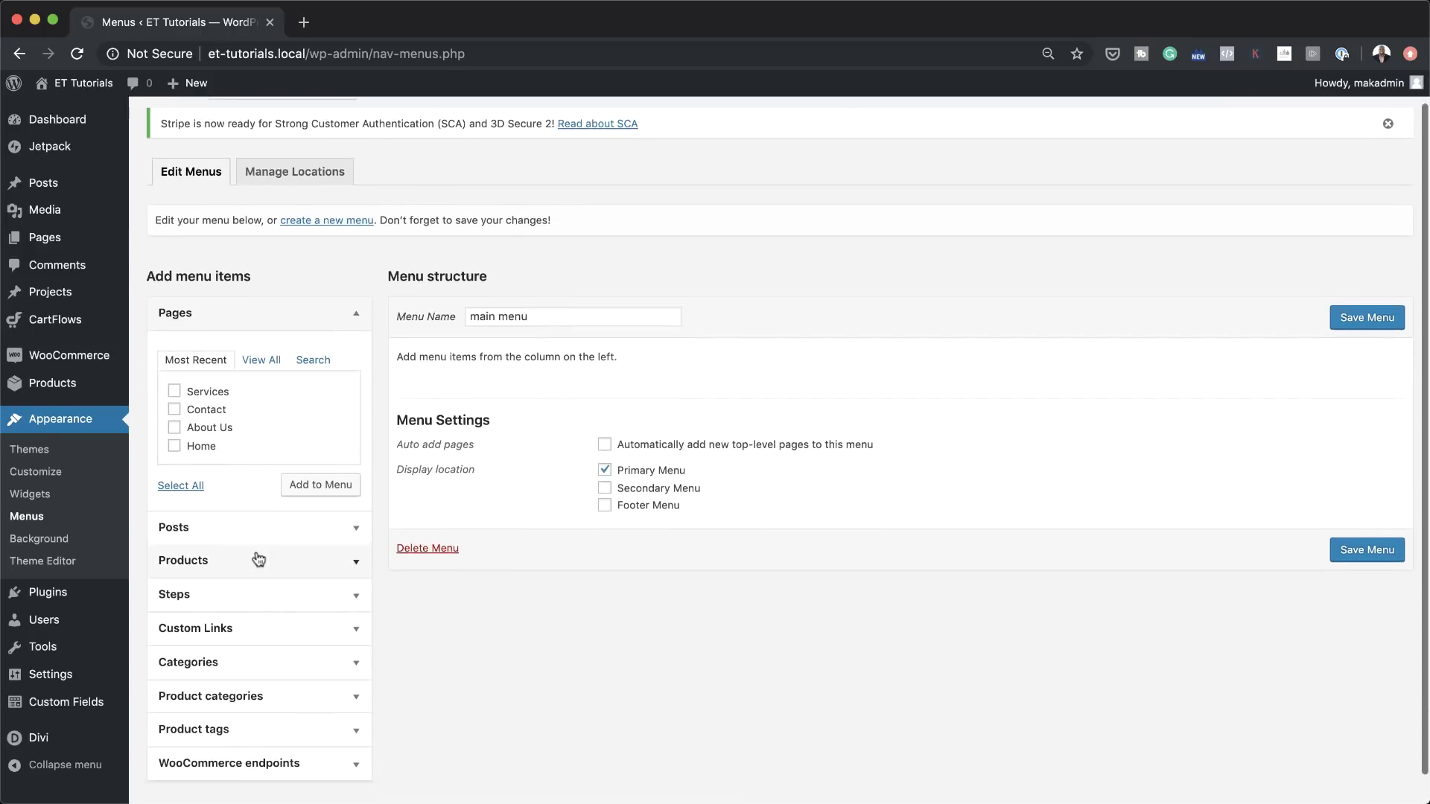
click(240, 598)
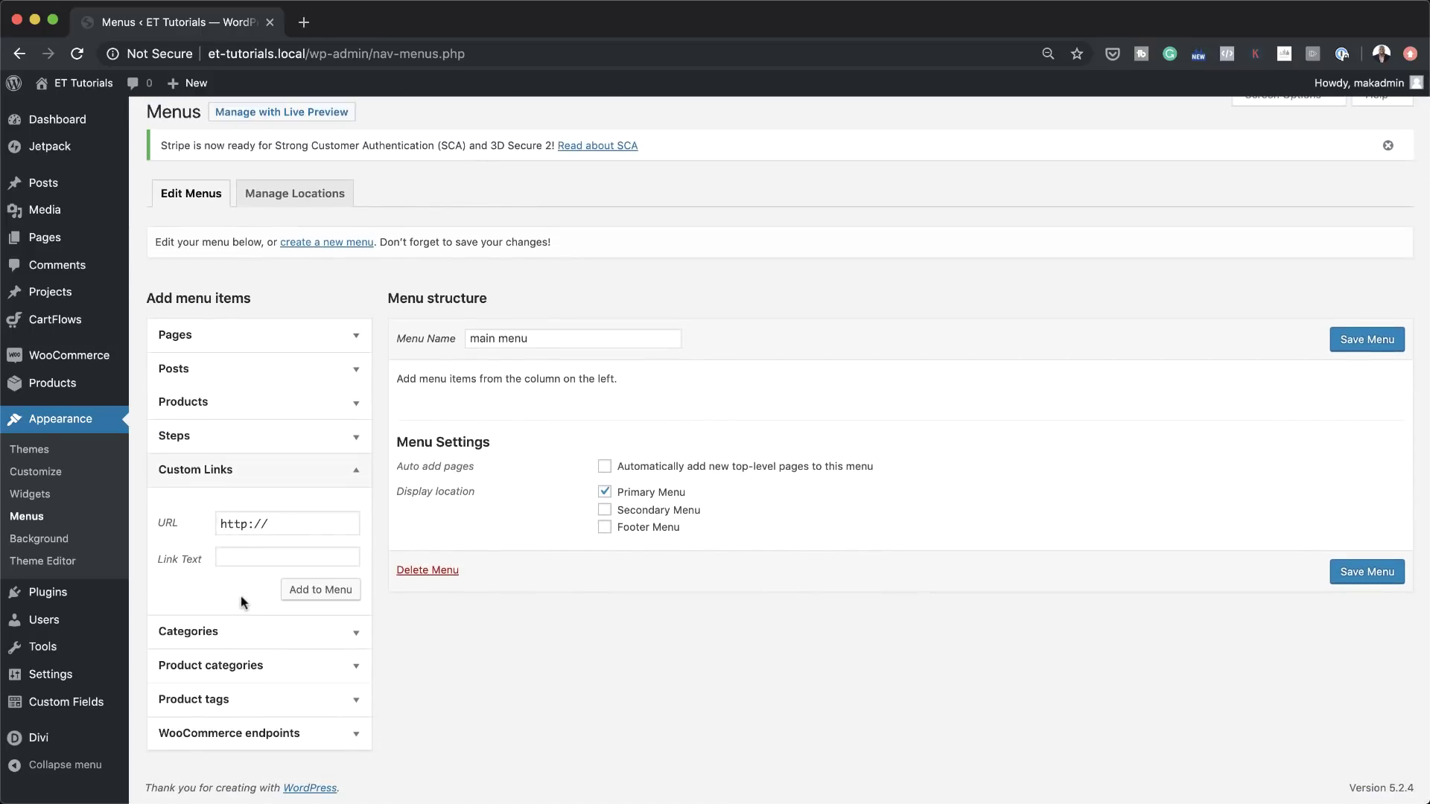
click(237, 553)
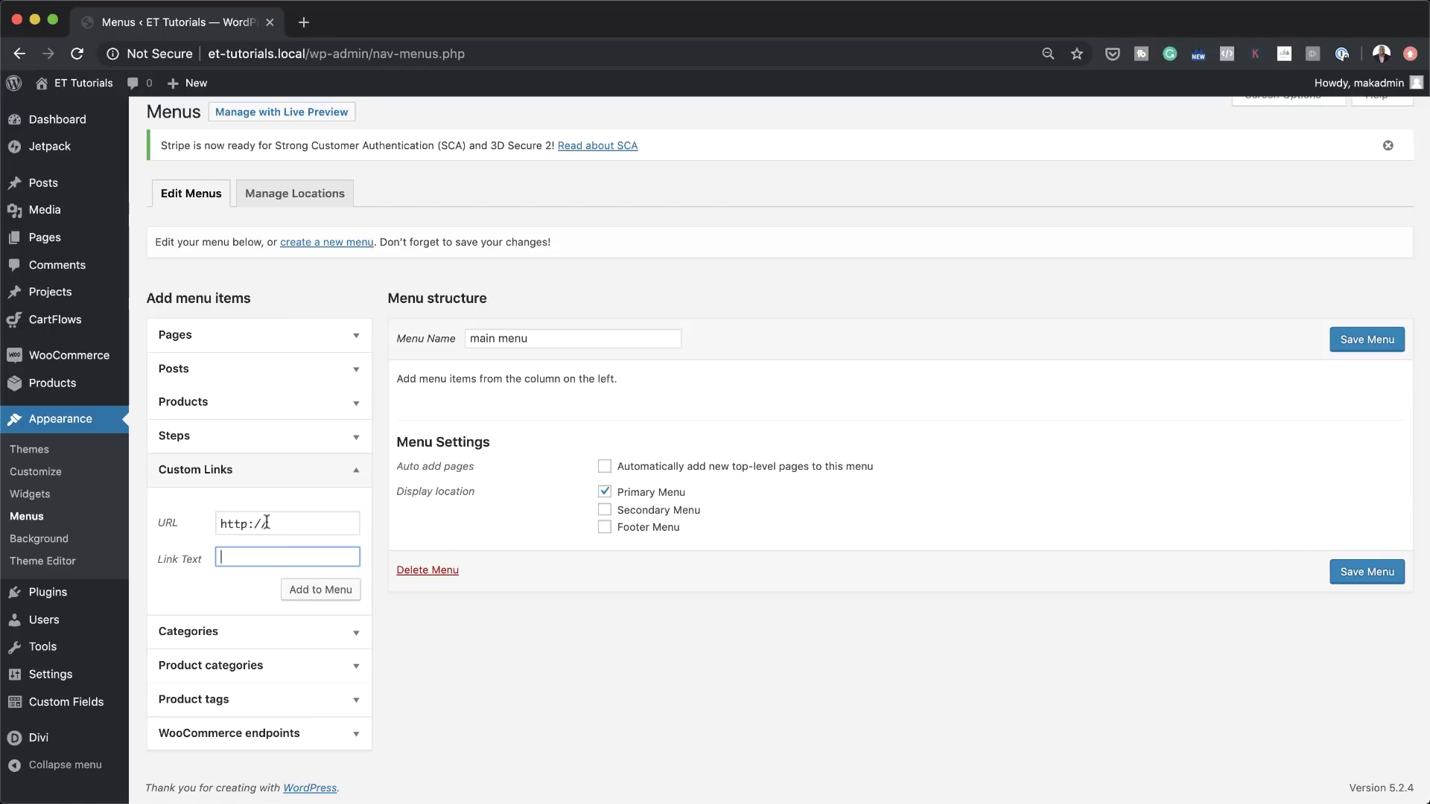
click(354, 478)
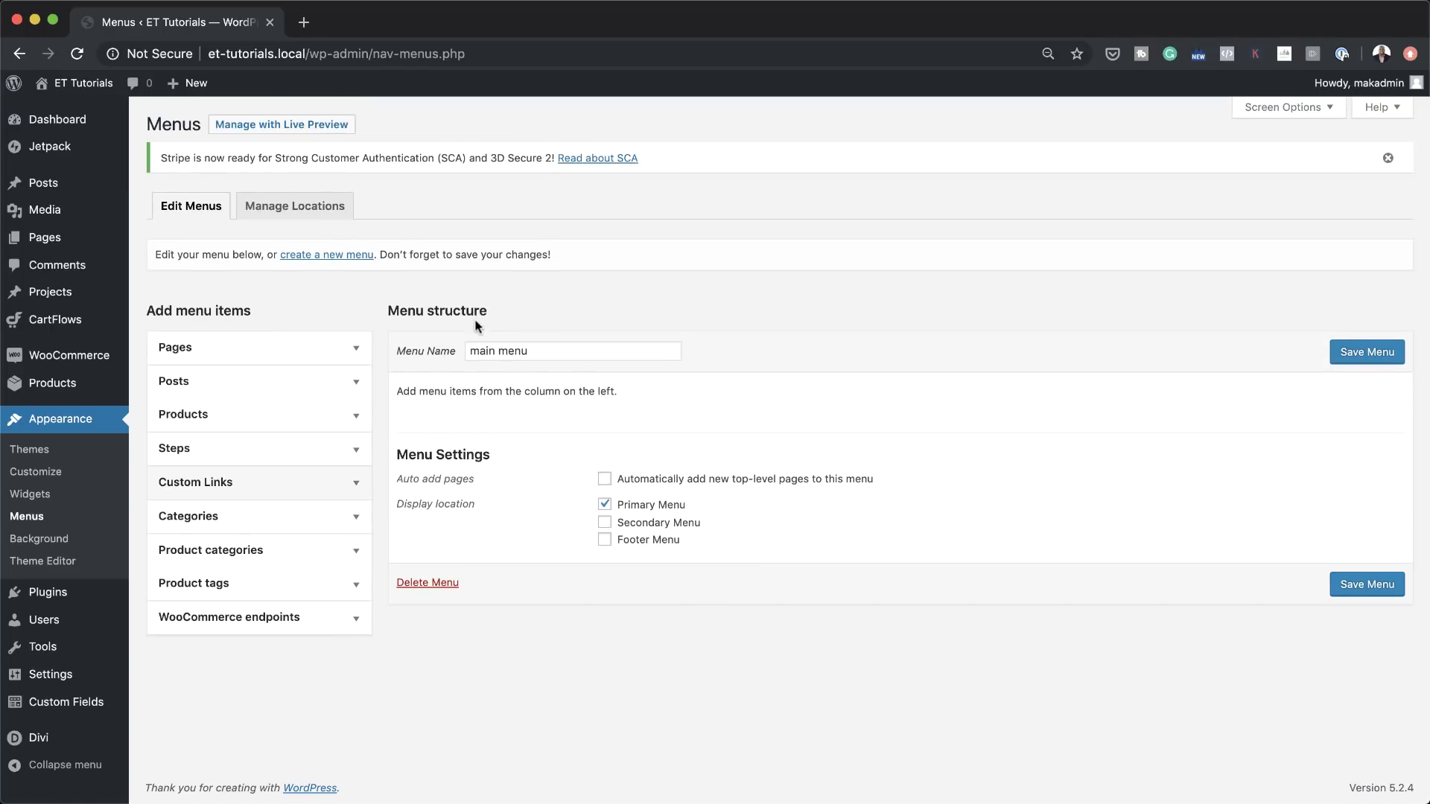
Save the primary menu under the name "main menu"
double_click(539, 351)
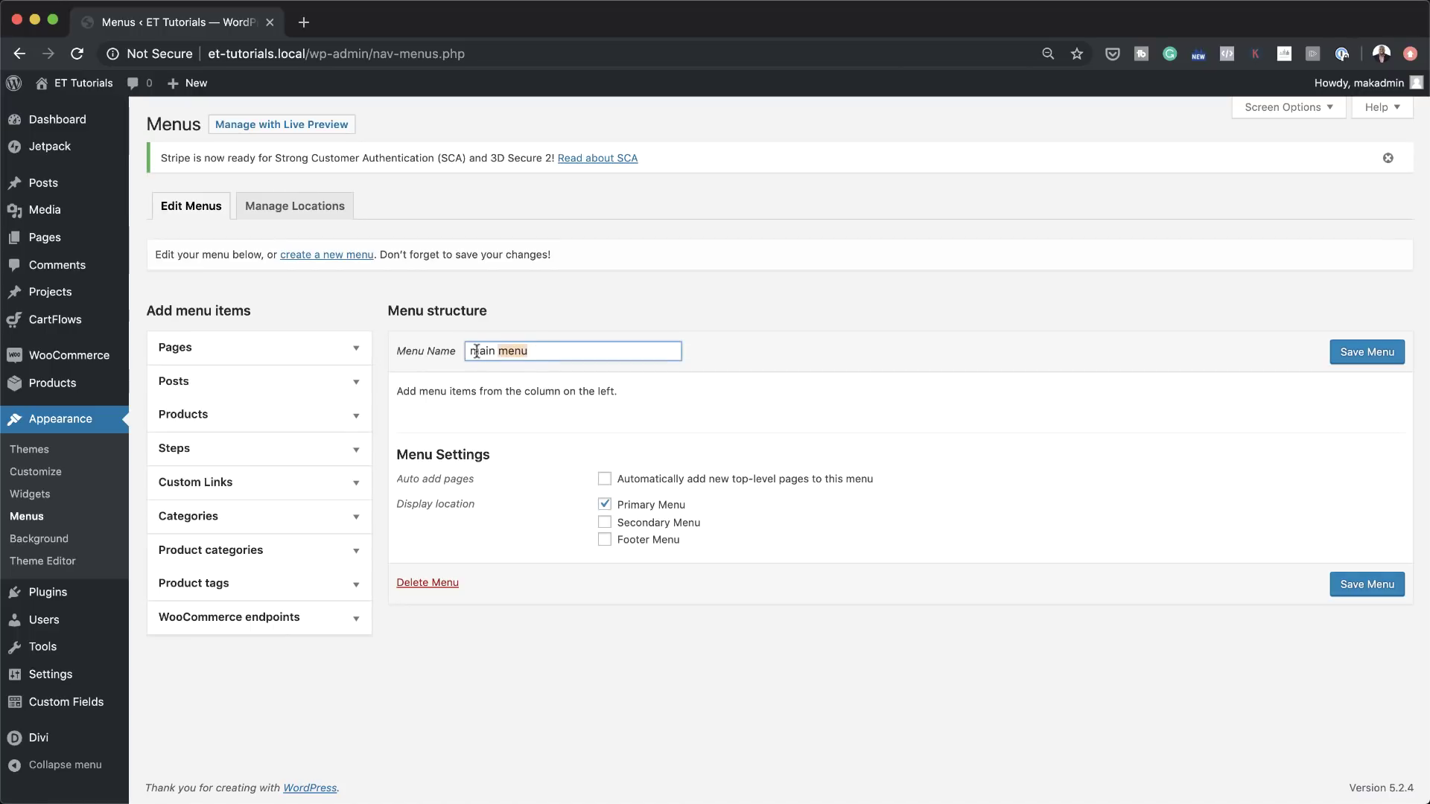
drag(468, 351, 565, 352)
click(1374, 355)
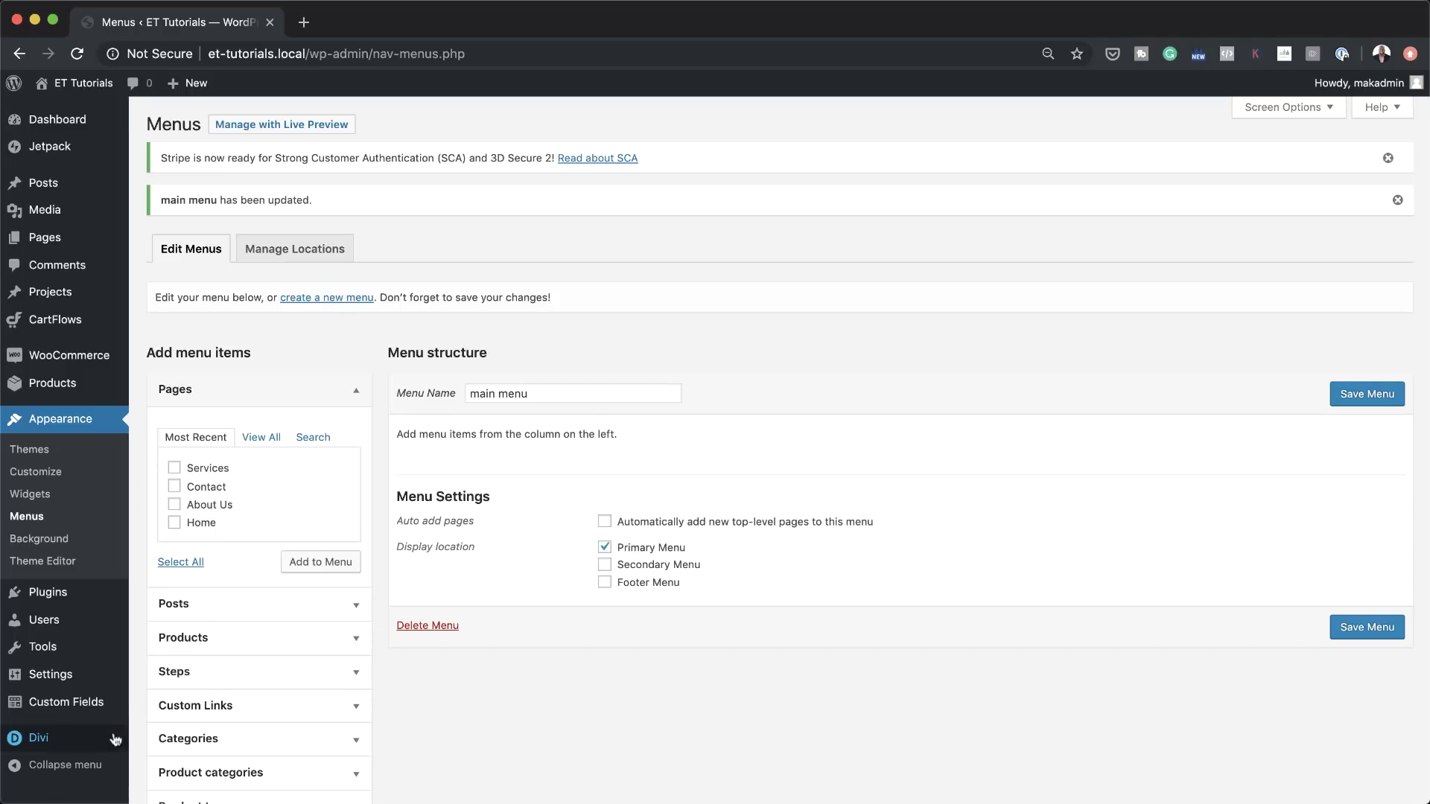
Start building a global header from scratch for the default website template in the Divi Theme Builder
mouse_move(84, 741)
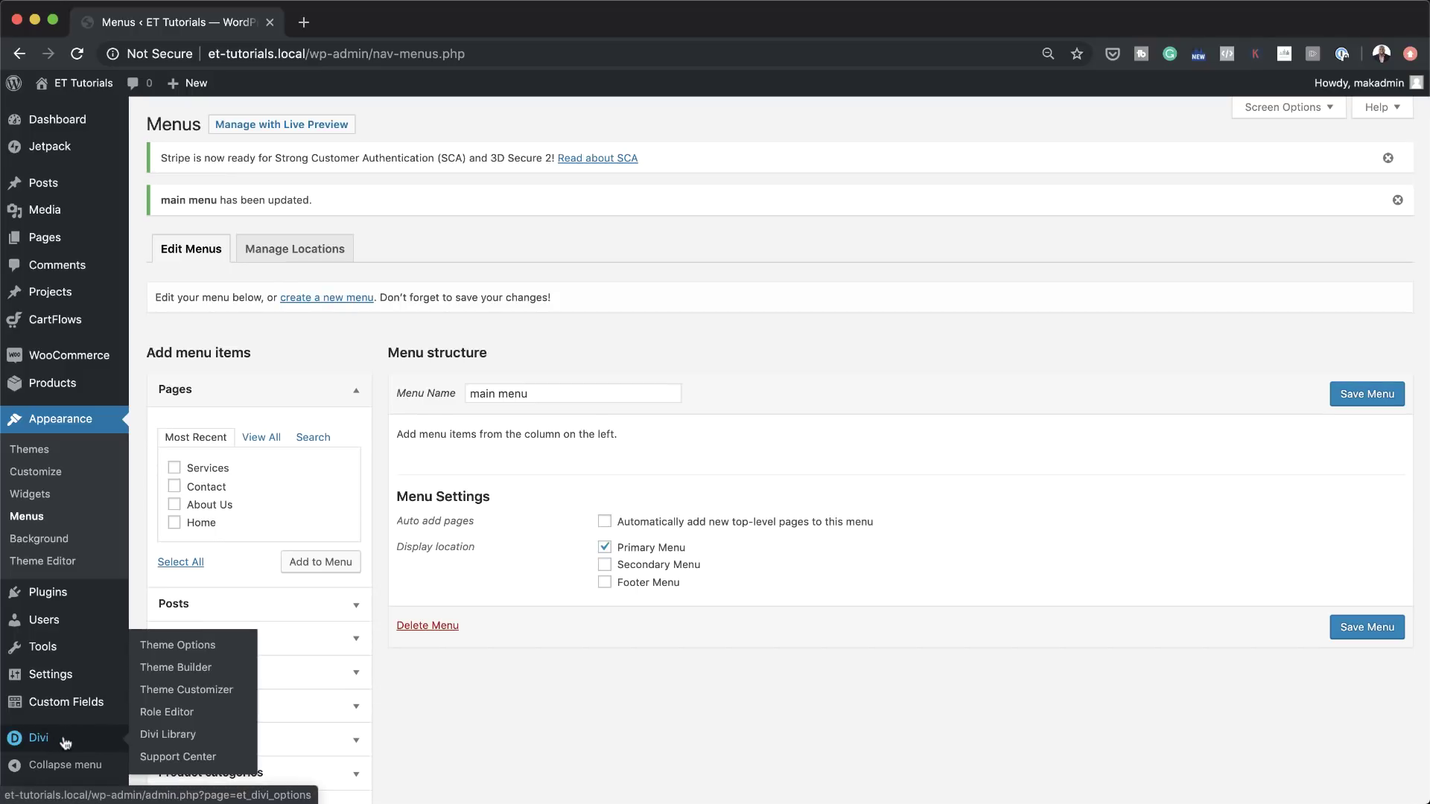
click(188, 672)
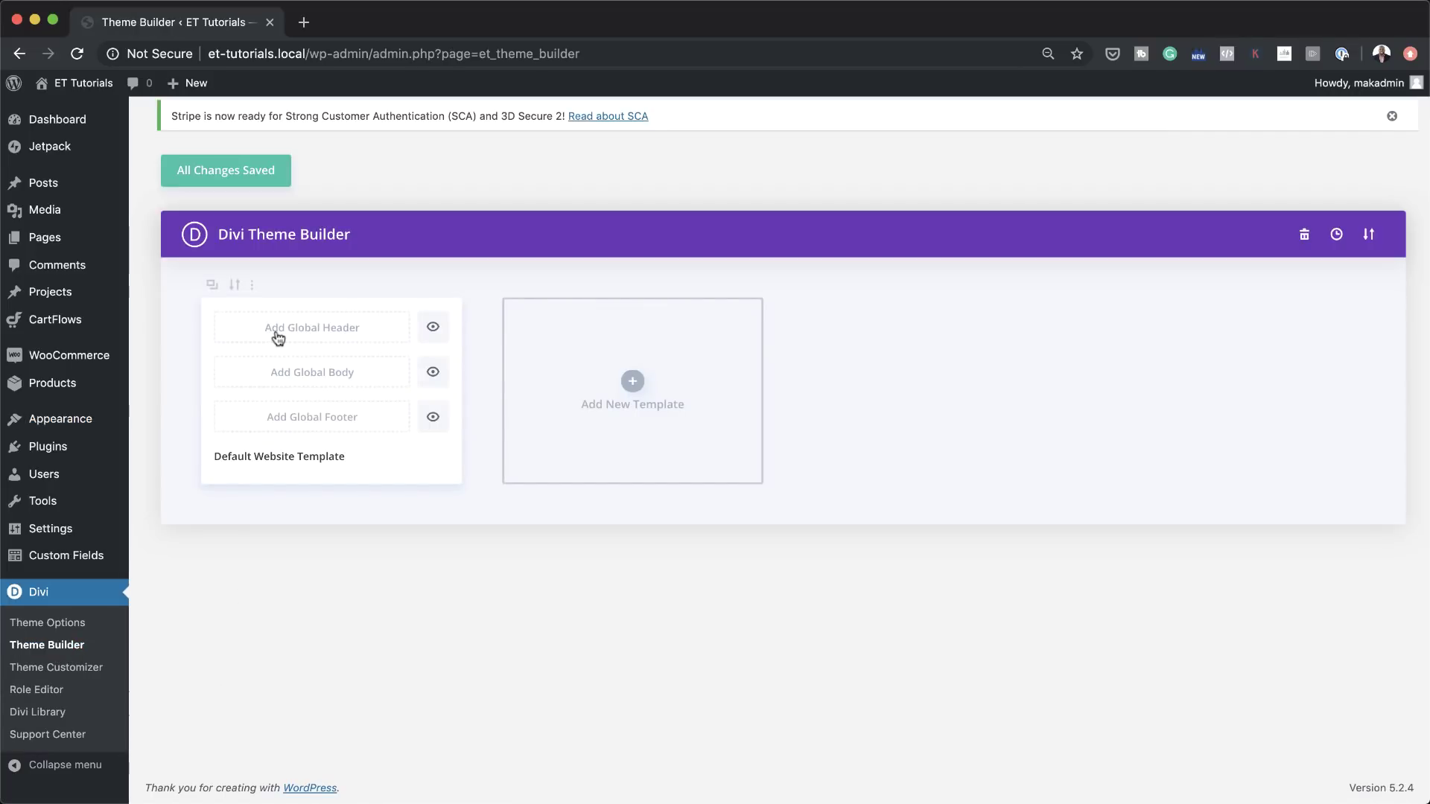
click(357, 330)
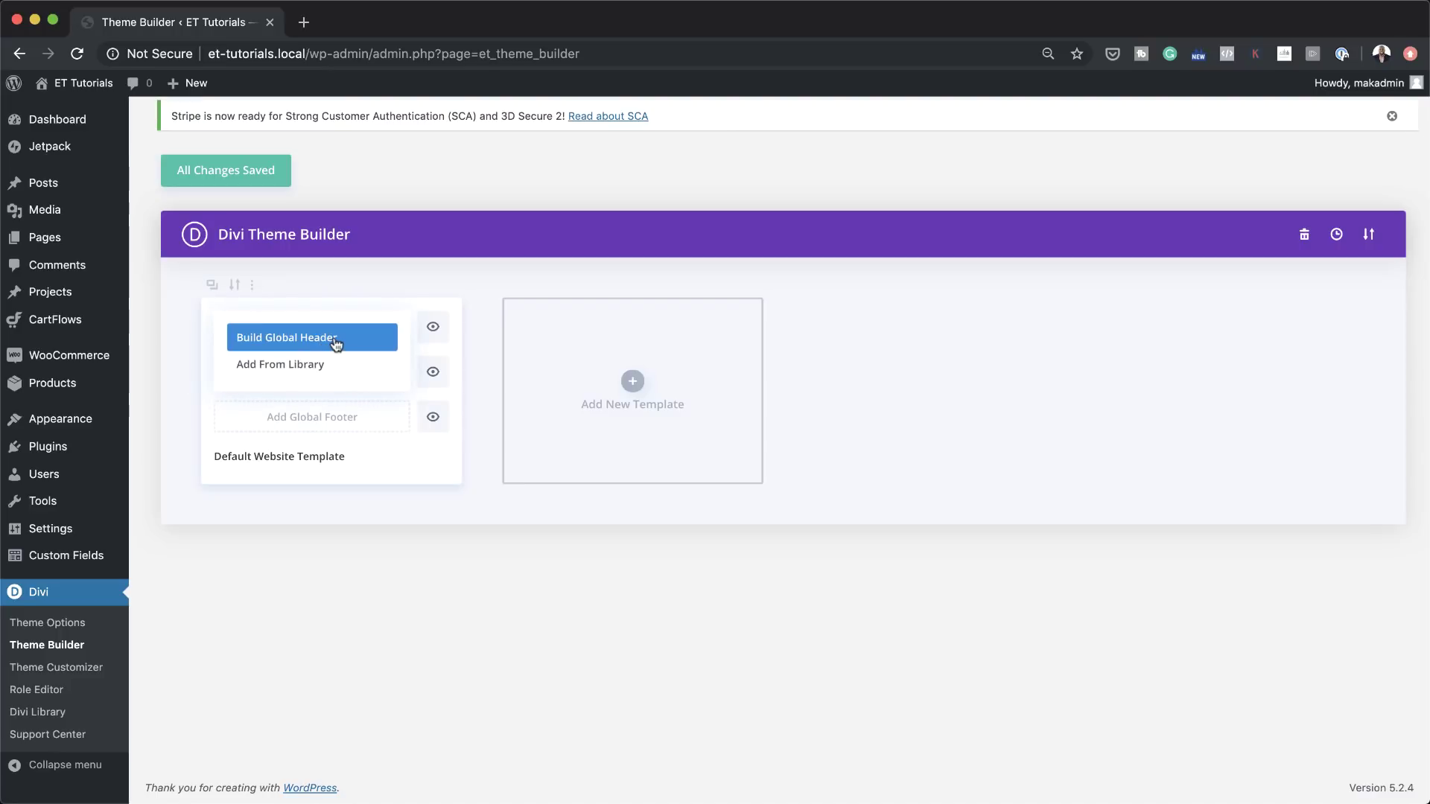
click(336, 344)
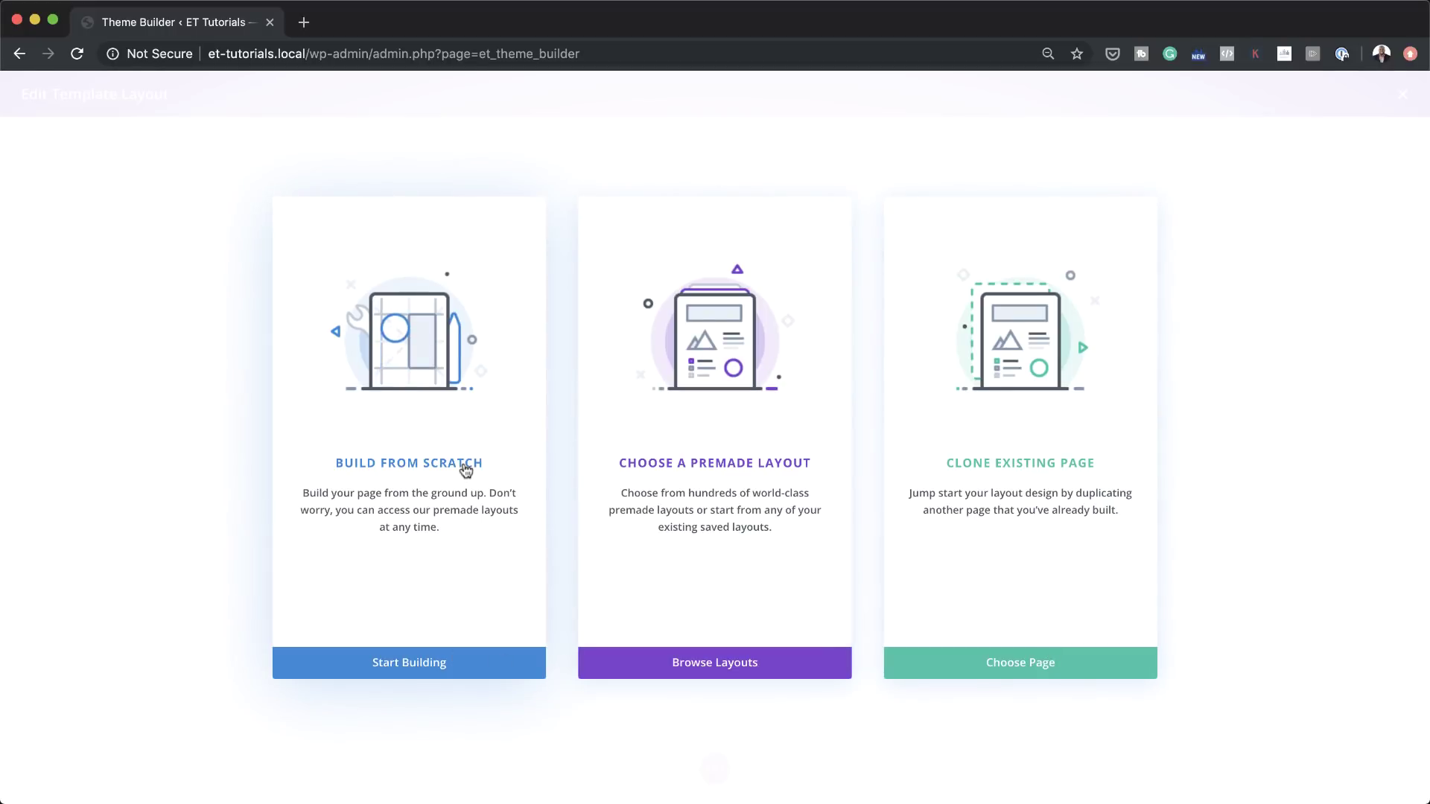
click(464, 468)
click(848, 231)
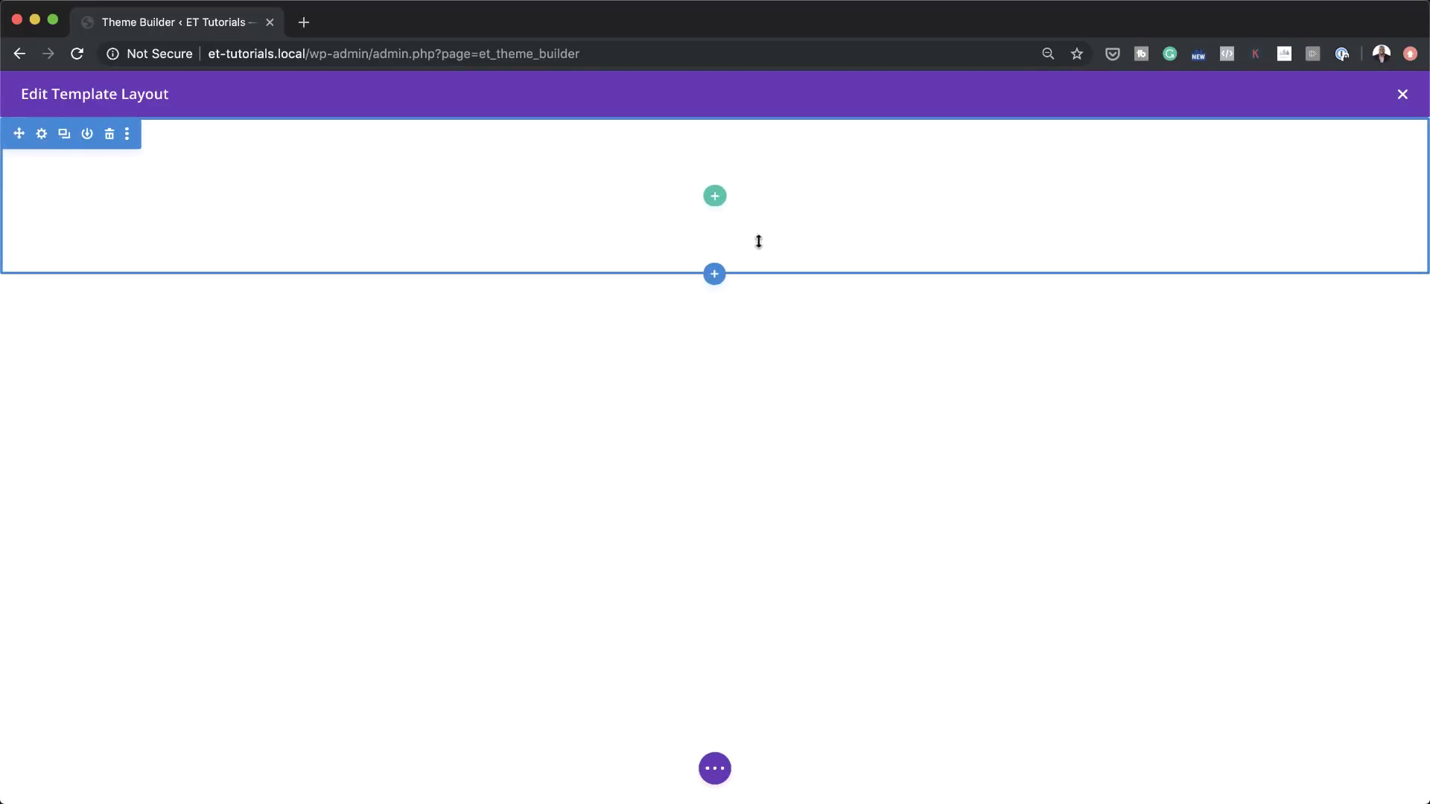
Set the header section's width to 100% and its maximum width to 1280px
click(43, 140)
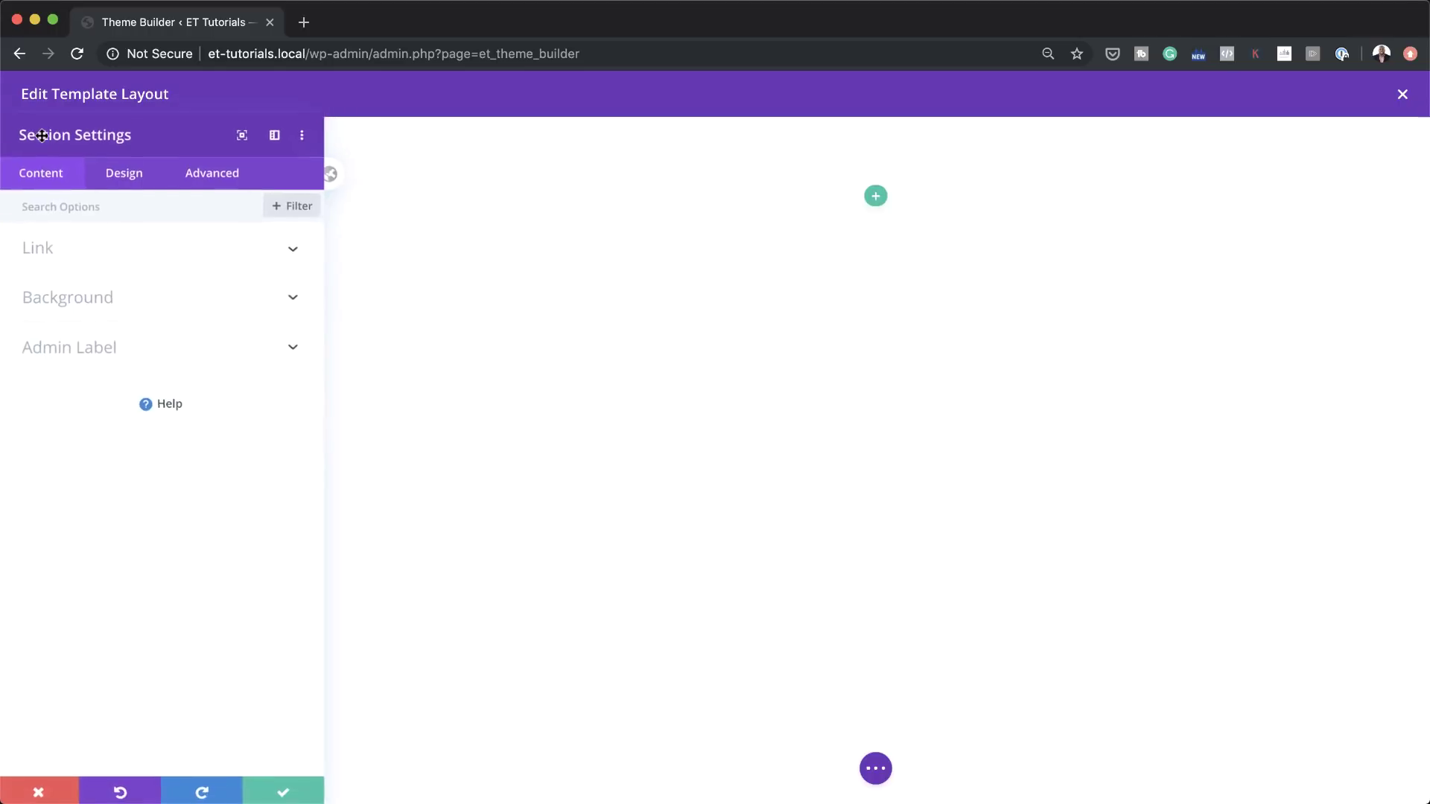
click(126, 179)
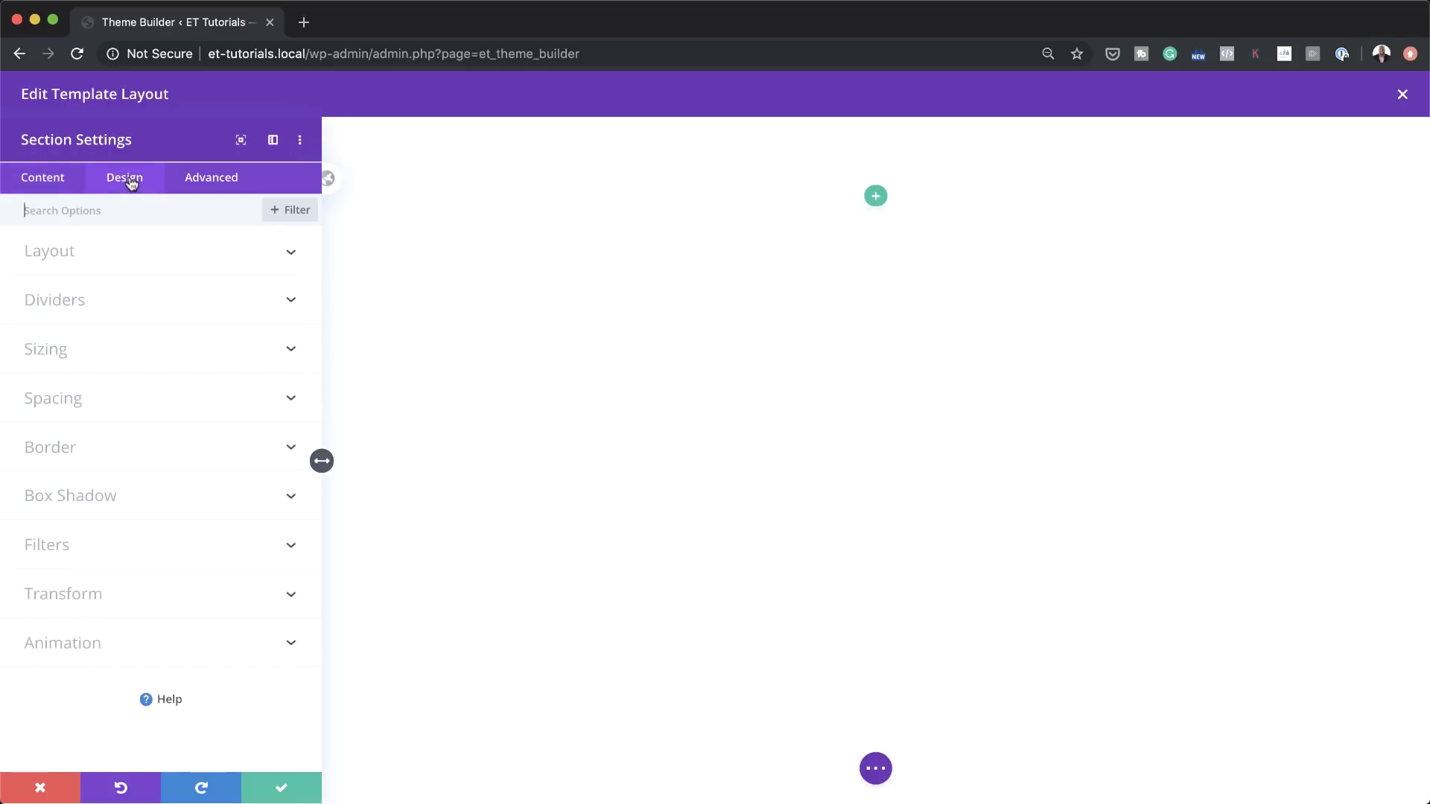
click(90, 350)
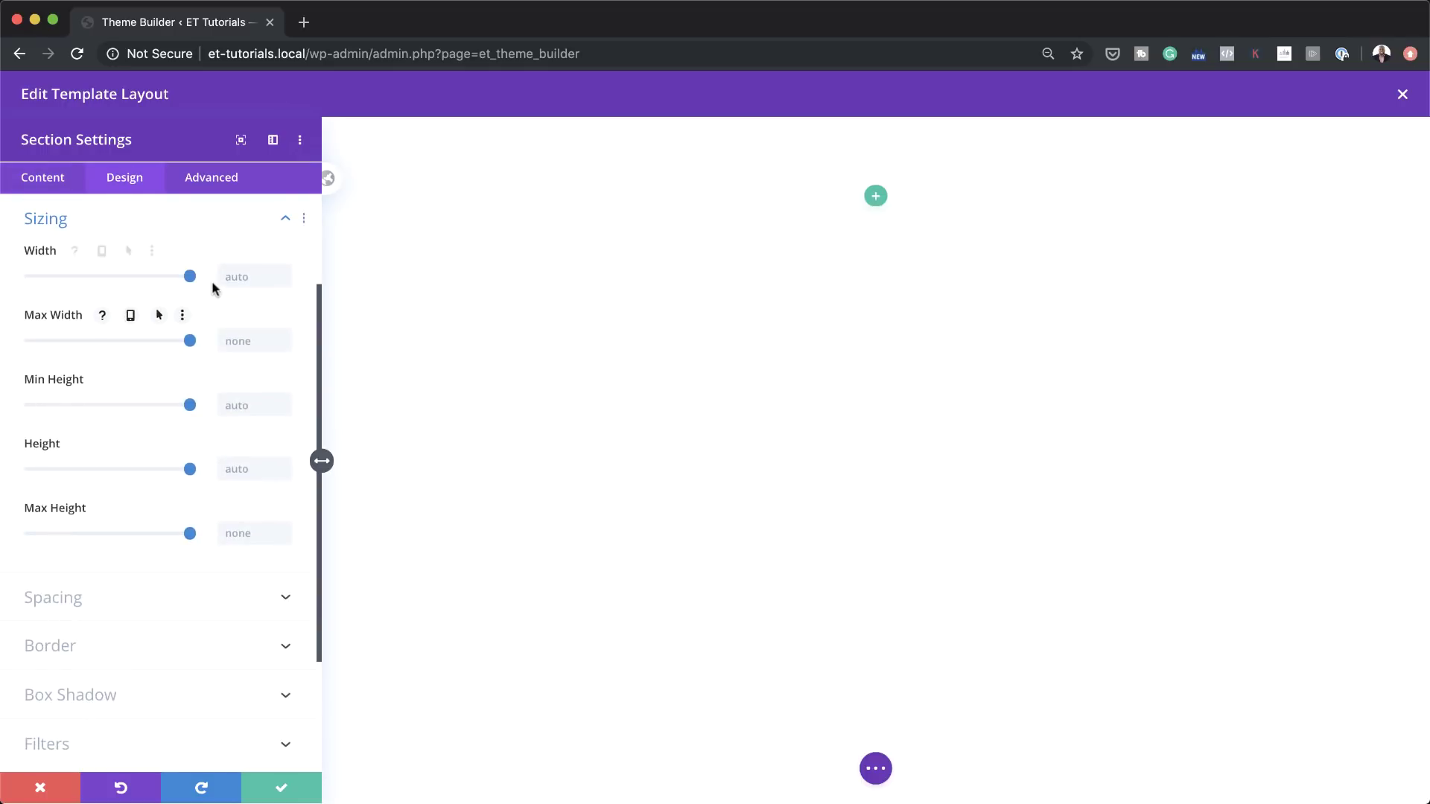
click(244, 277)
click(250, 313)
click(239, 342)
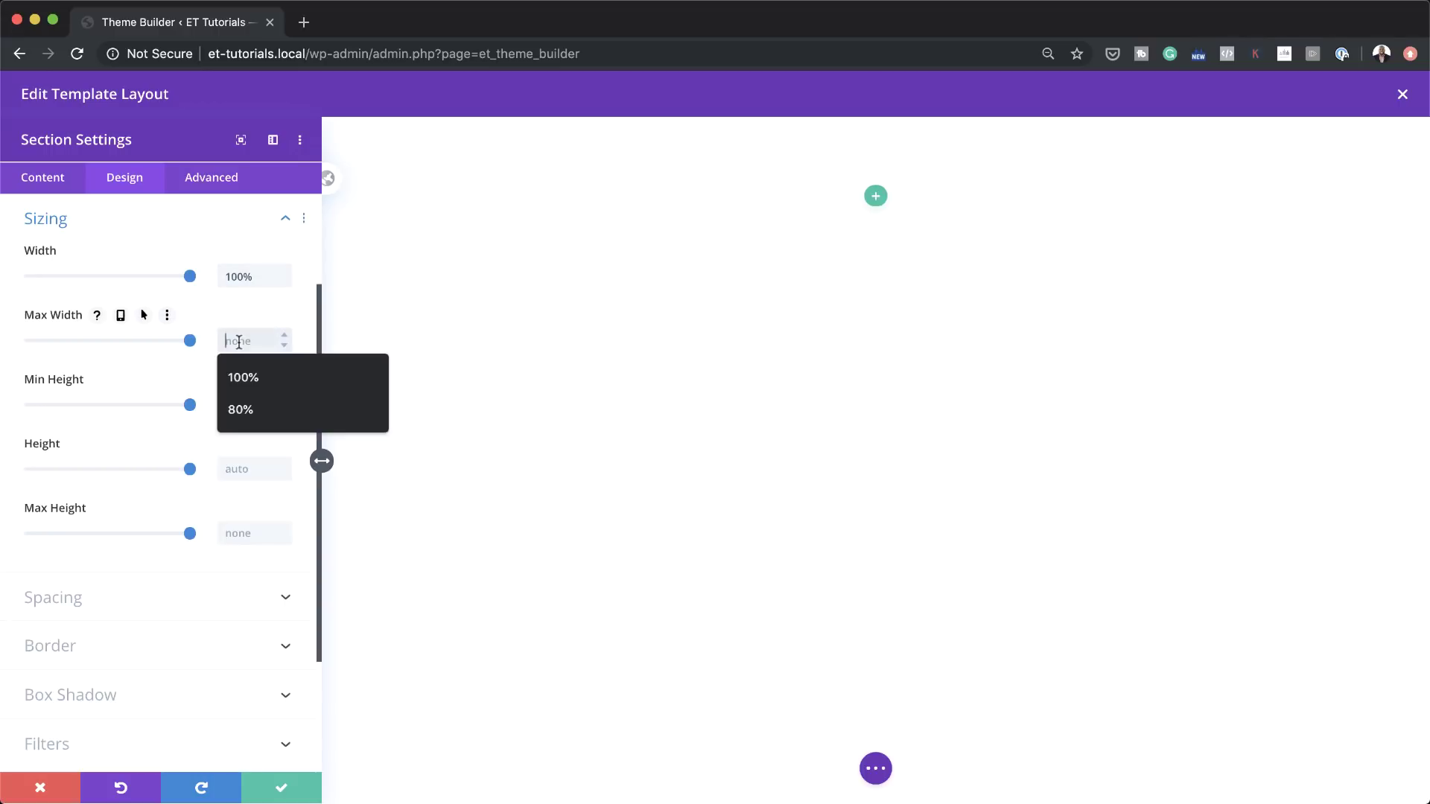
text(1280px)
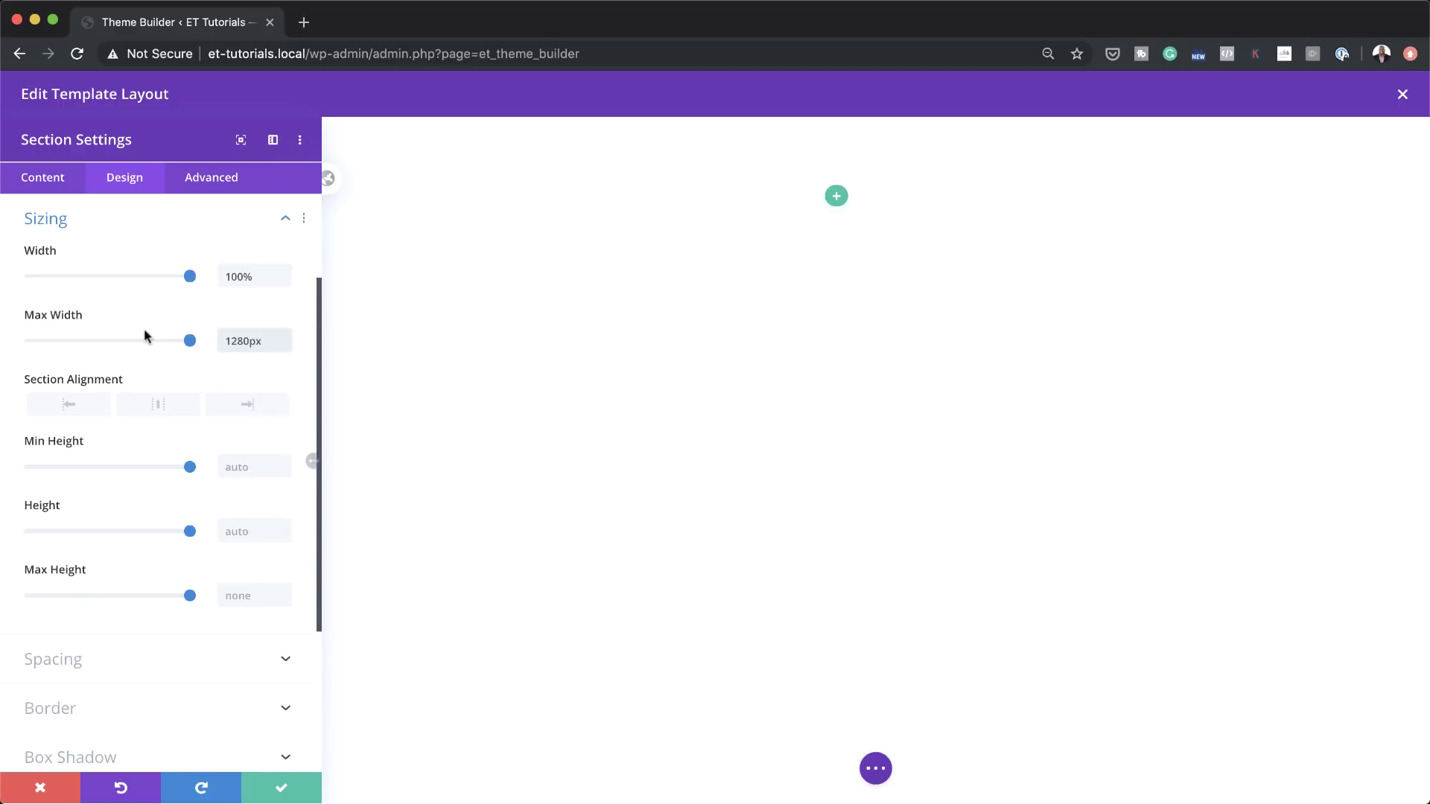
Set the section's tablet maximum width to 100%, review the phone value, and centre-align the section on desktop
mouse_move(149, 318)
click(121, 321)
click(145, 348)
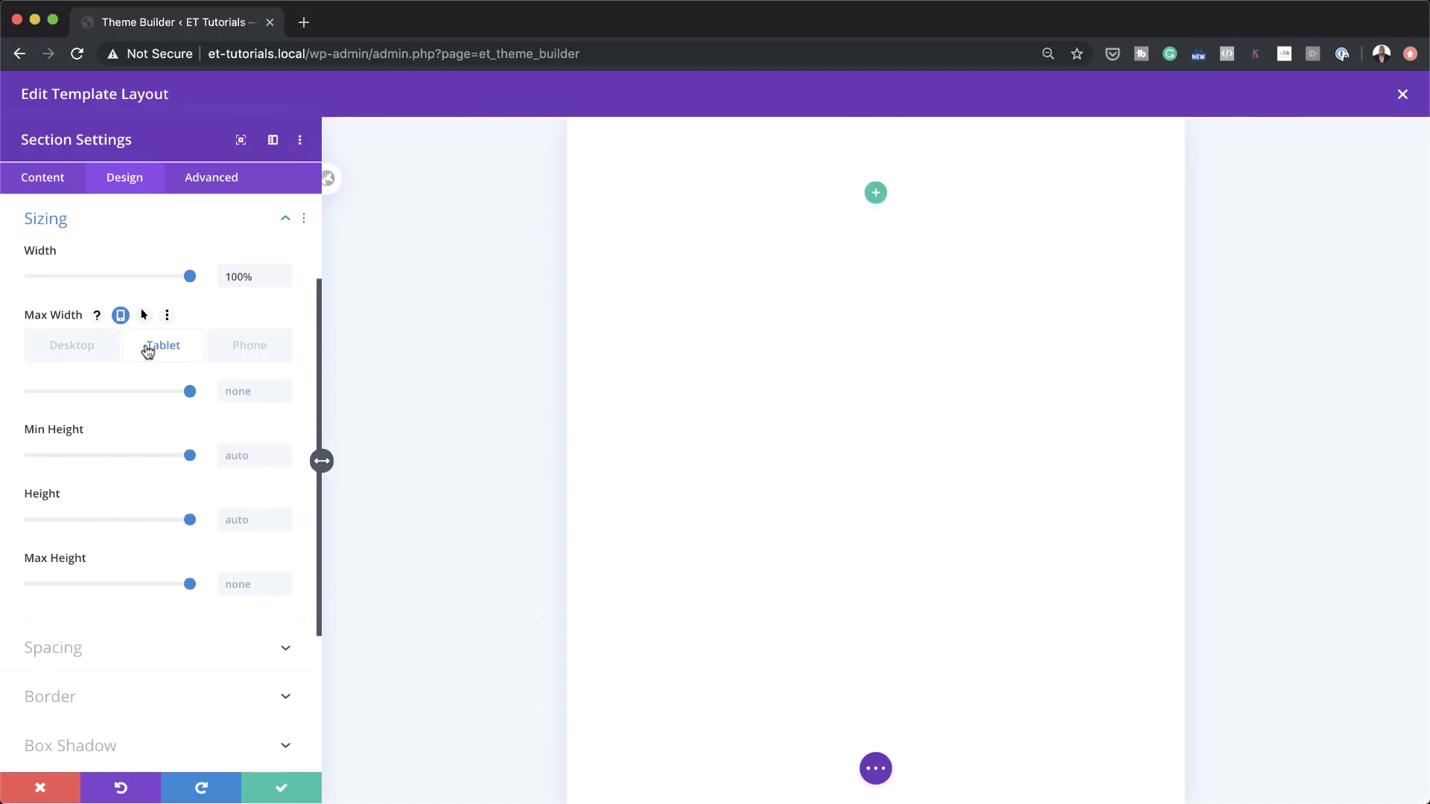
click(244, 393)
text(100)
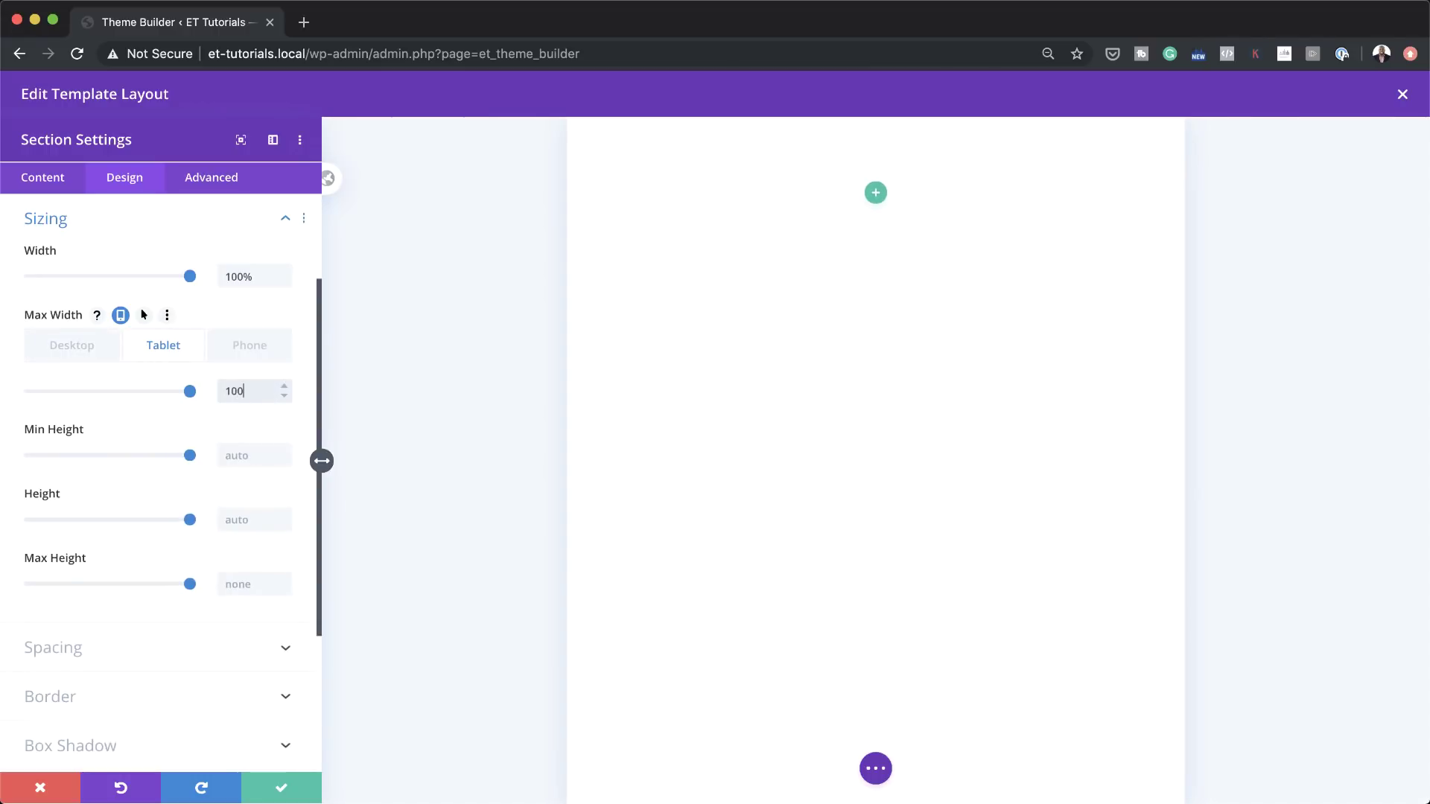
text(px)
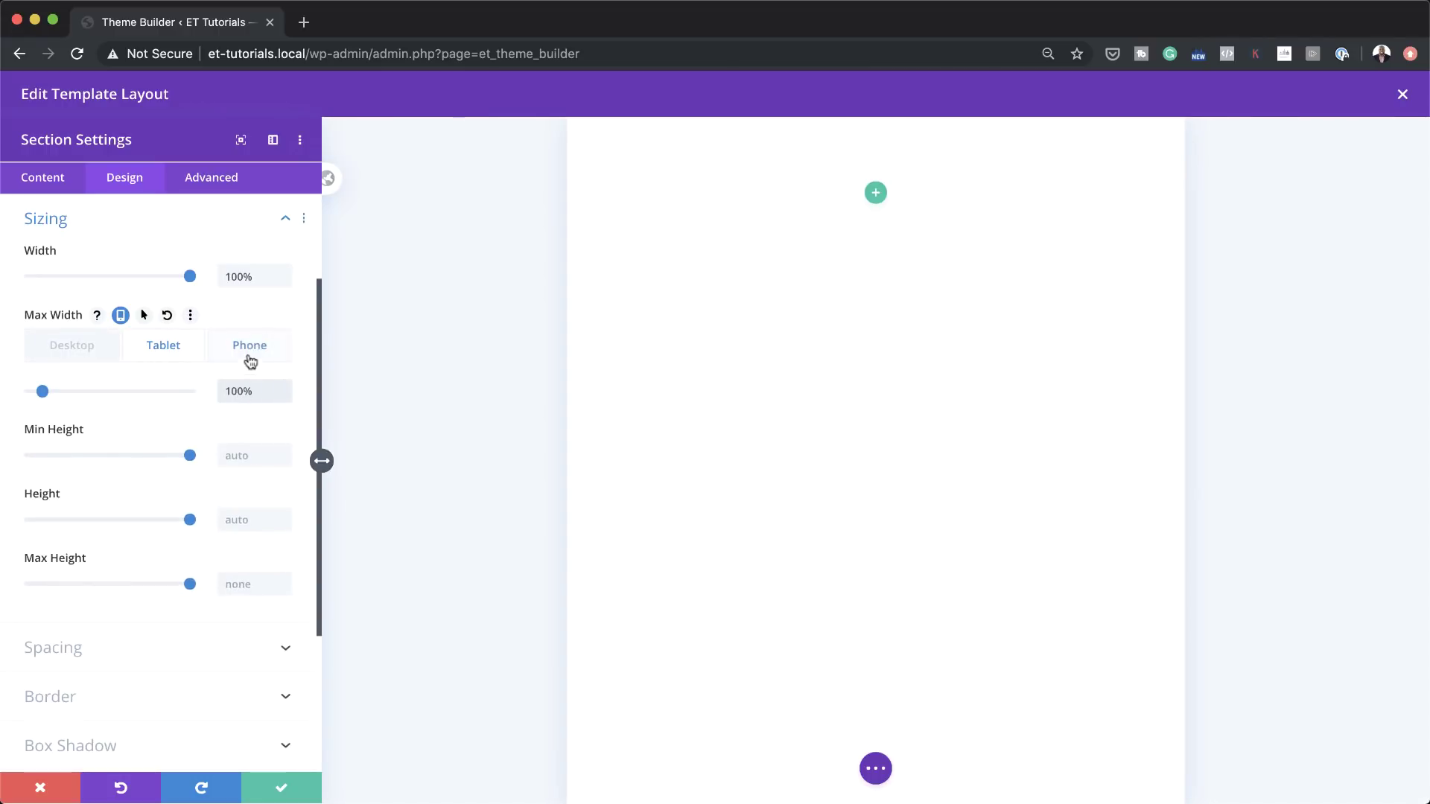
click(249, 346)
click(248, 390)
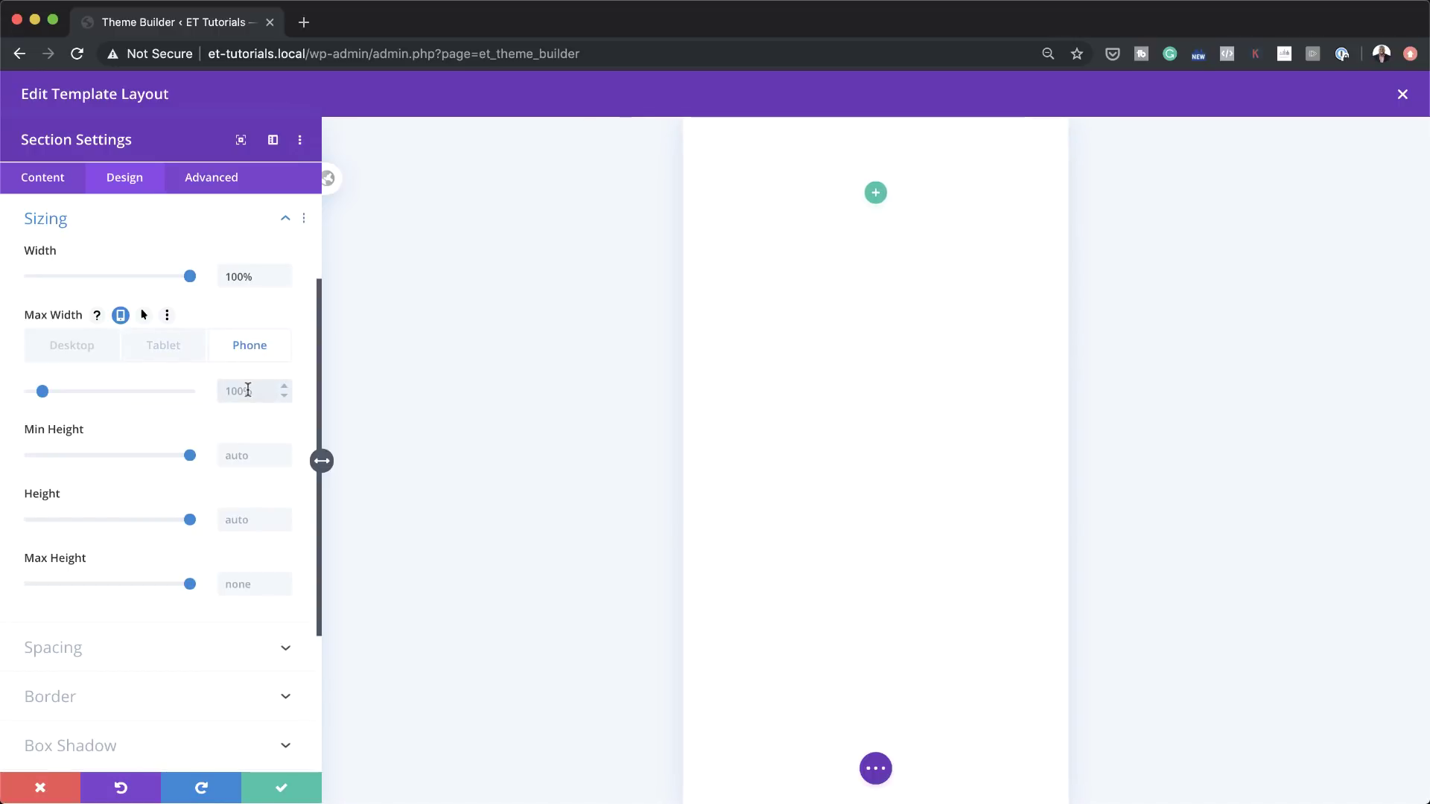
click(72, 346)
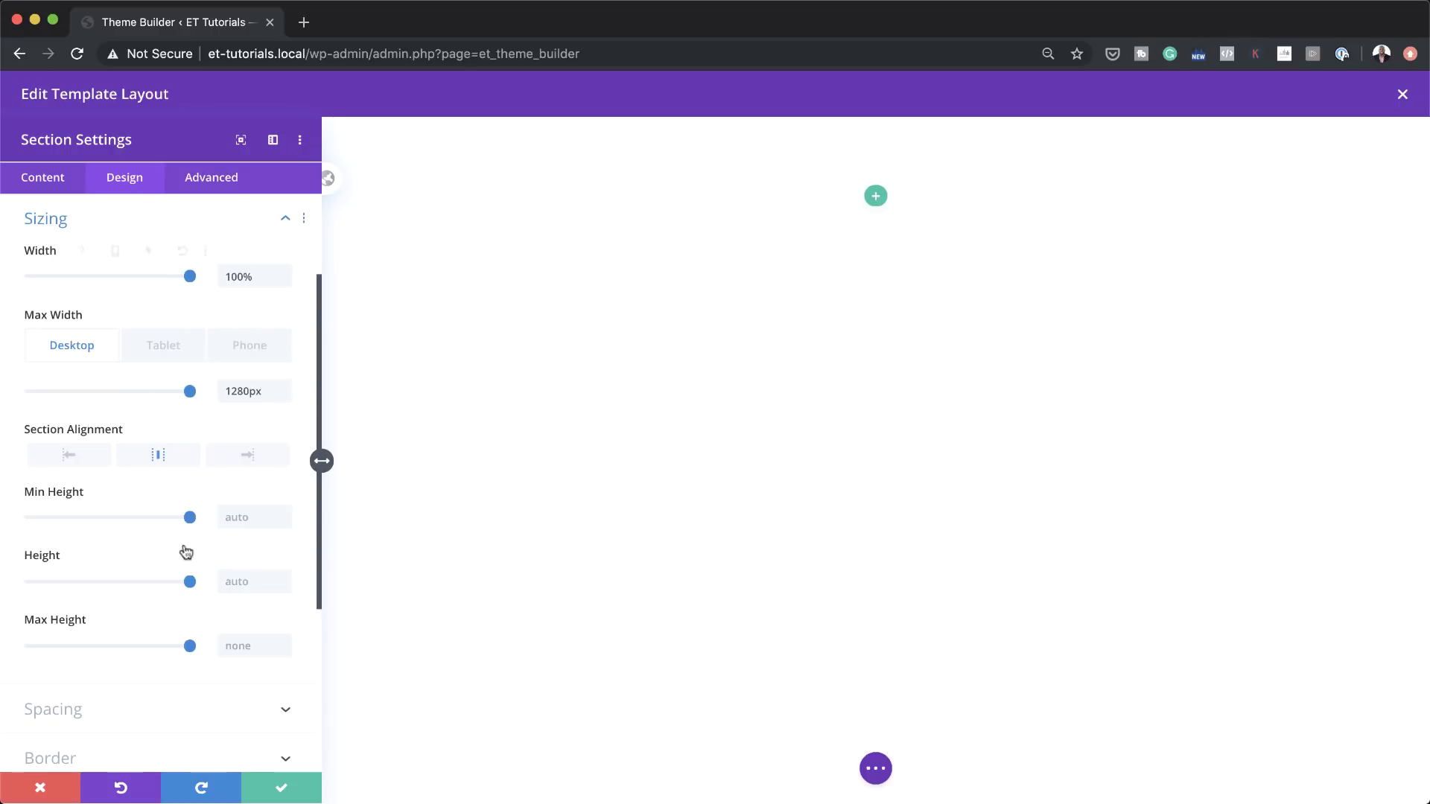
Link the section's top and bottom padding and set both to 0px
scroll(163, 555, down, 3)
click(121, 608)
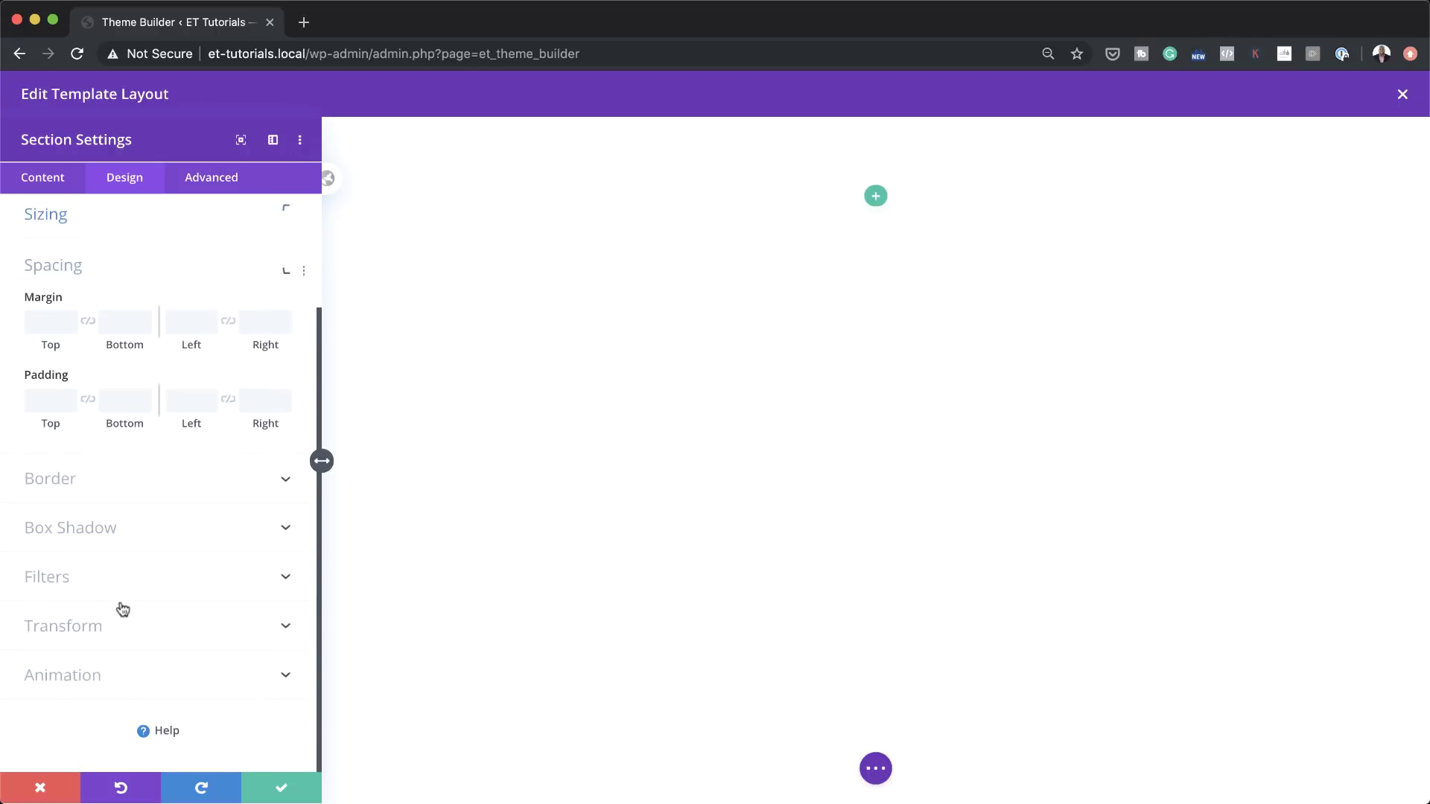
click(56, 409)
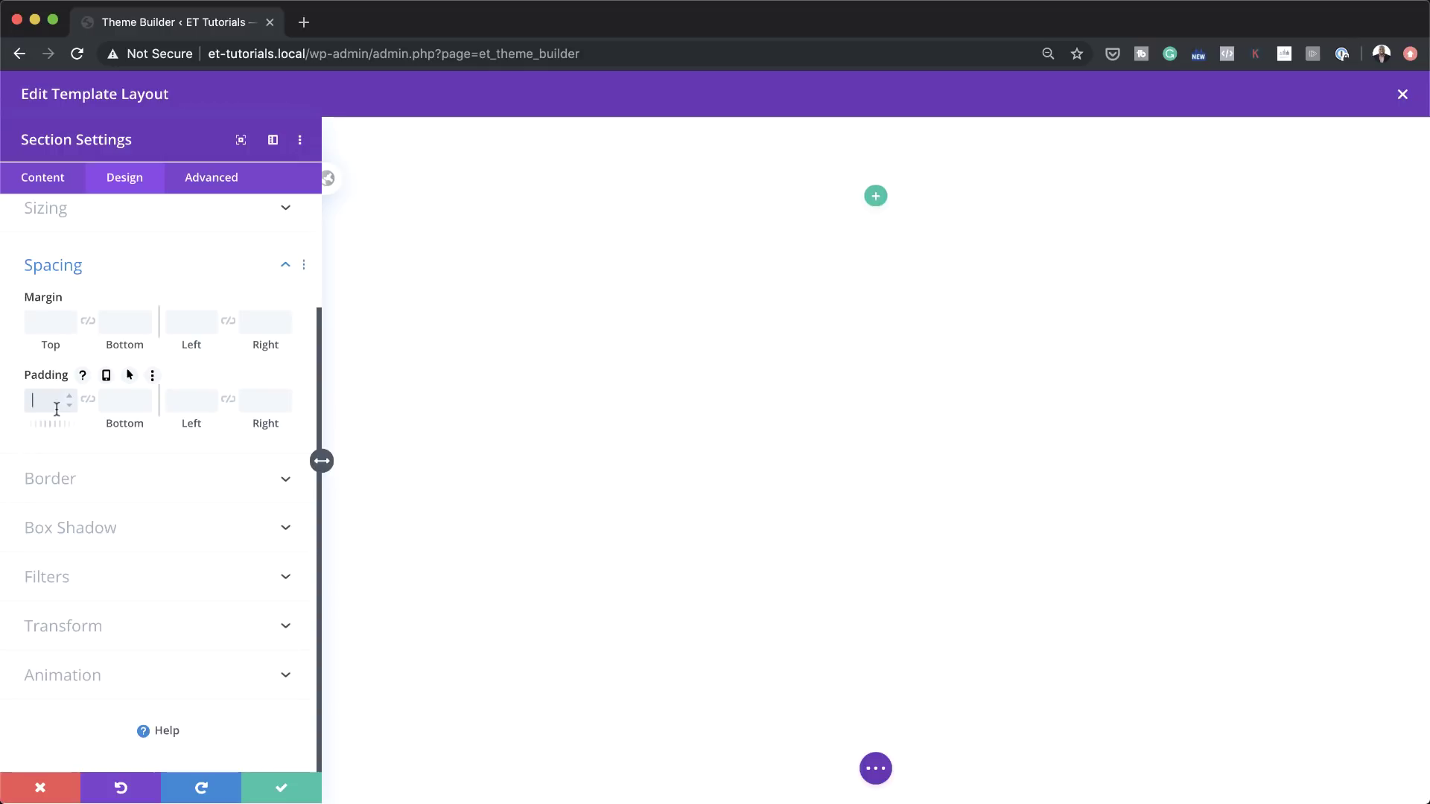
click(87, 400)
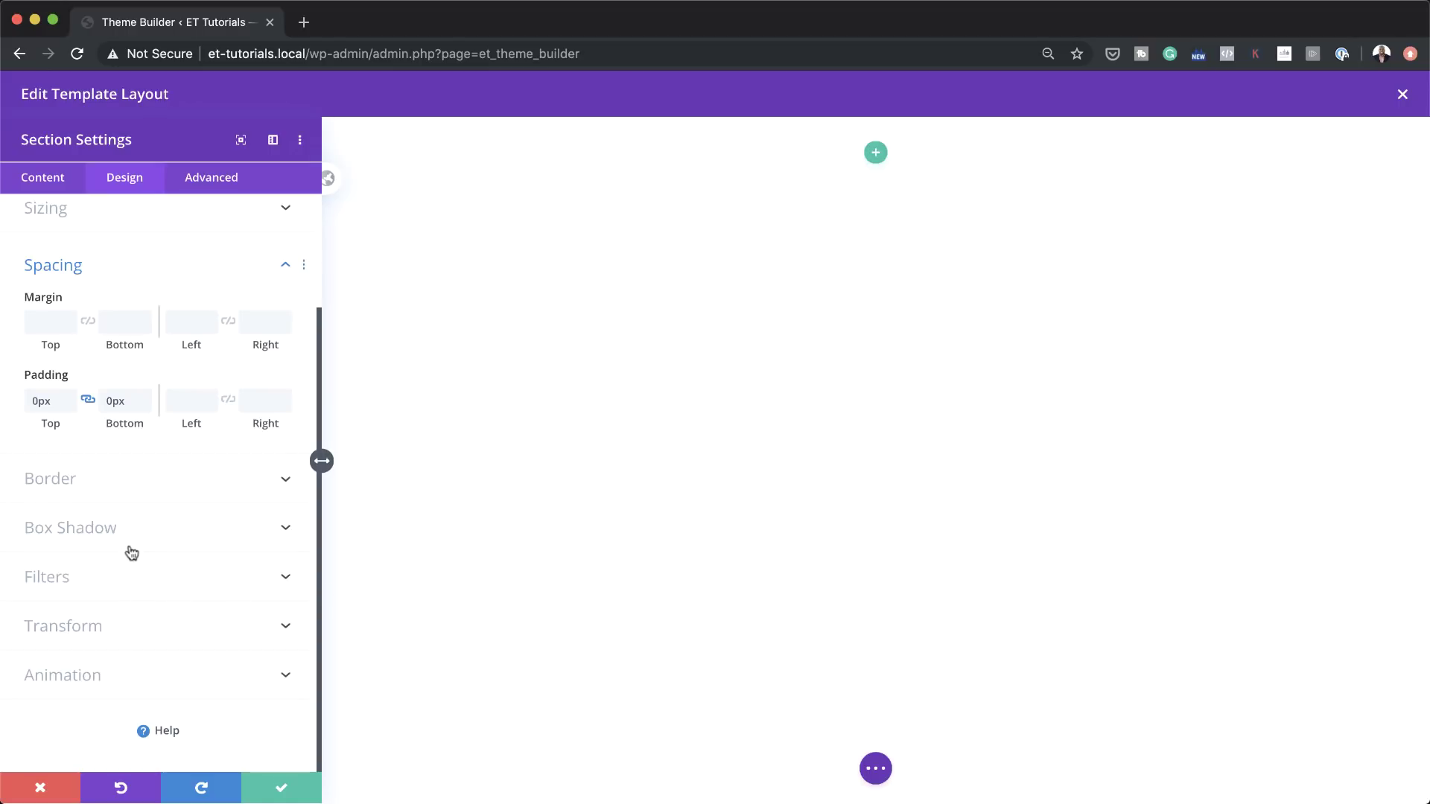
Unlink the section's rounded corners and set only the bottom-left and bottom-right corners to 50px
click(118, 498)
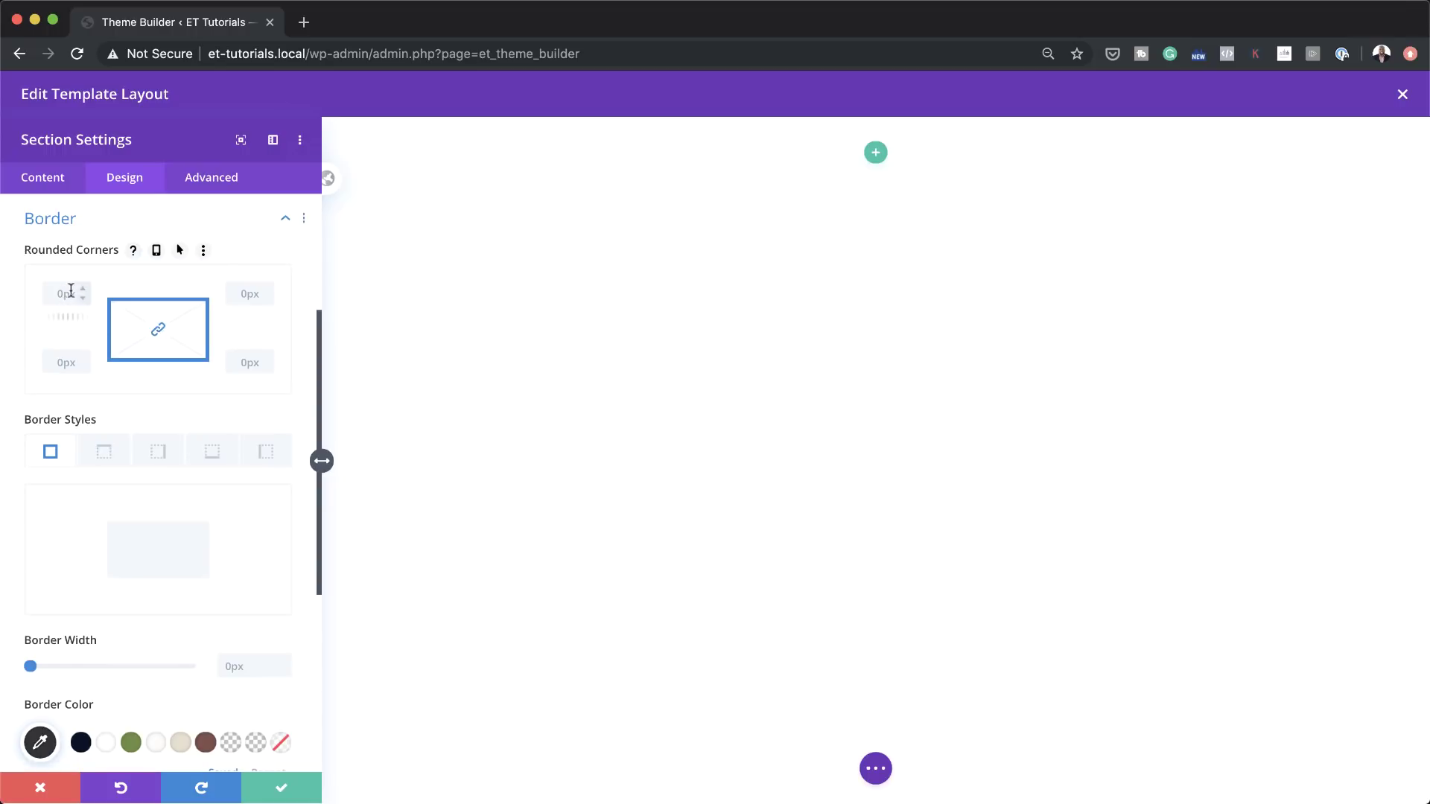
click(159, 330)
key(Return)
click(245, 363)
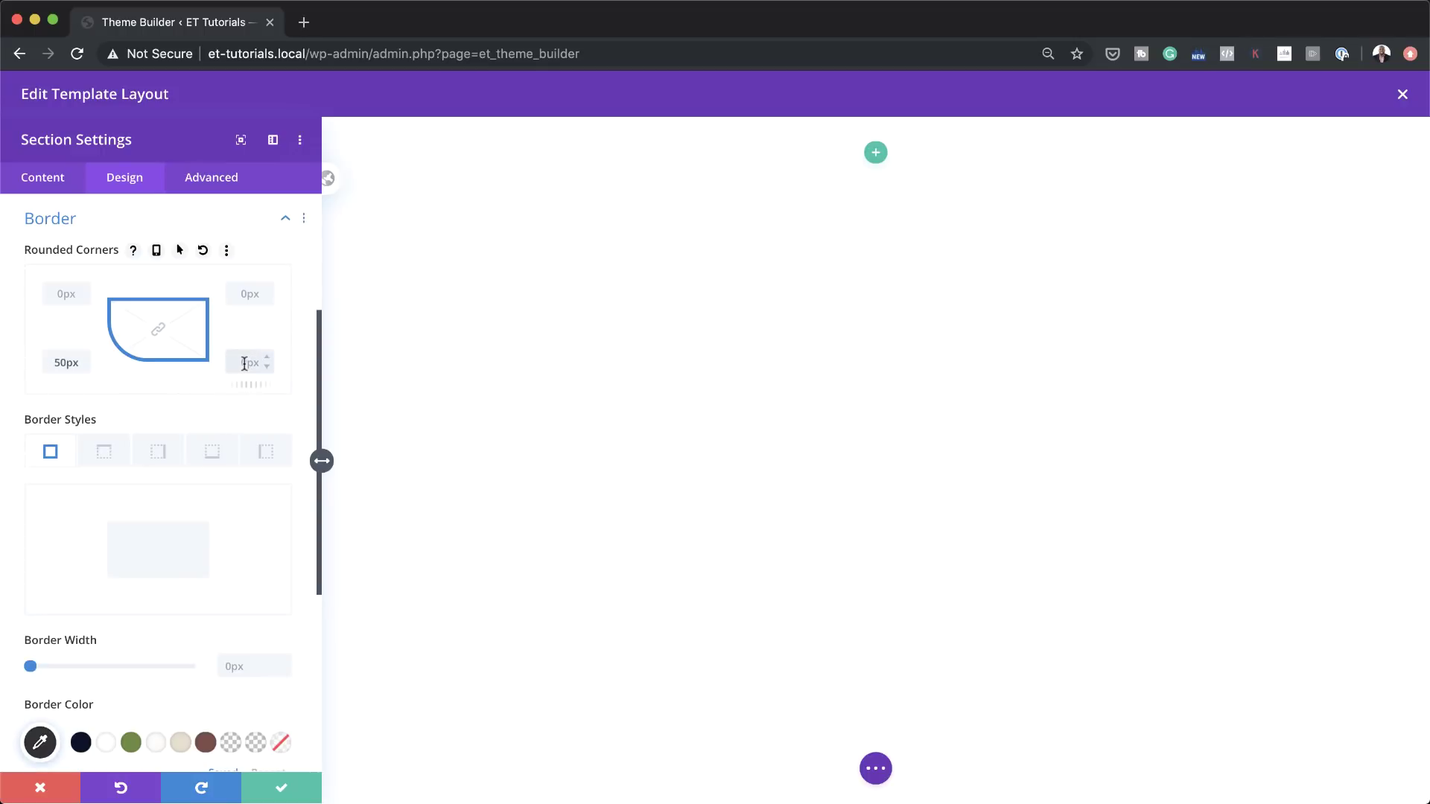
text(50)
key(Return)
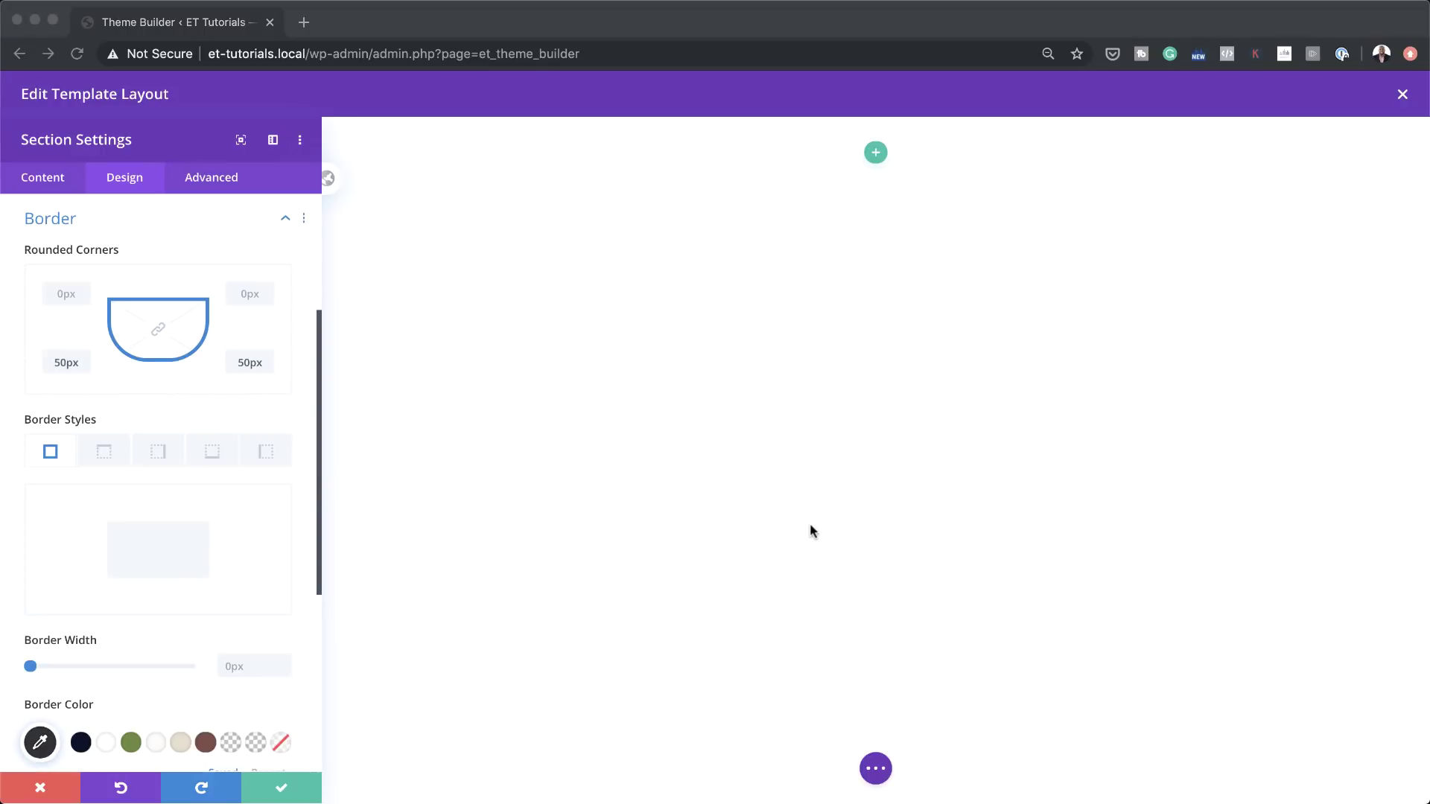
Give the section the first box shadow preset, a soft shadow on all sides, with a blur strength of 60px
scroll(274, 555, down, 5)
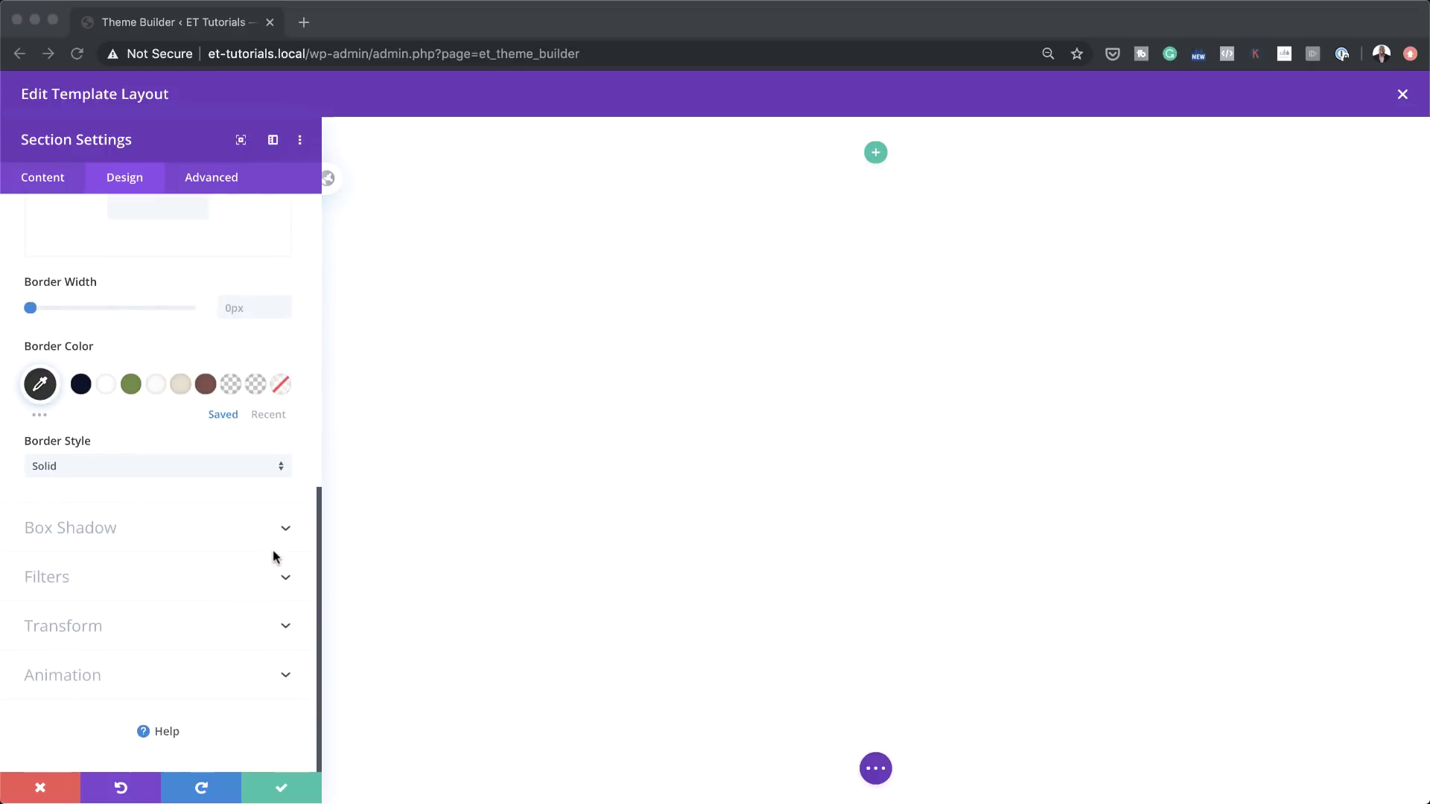
click(173, 538)
click(173, 537)
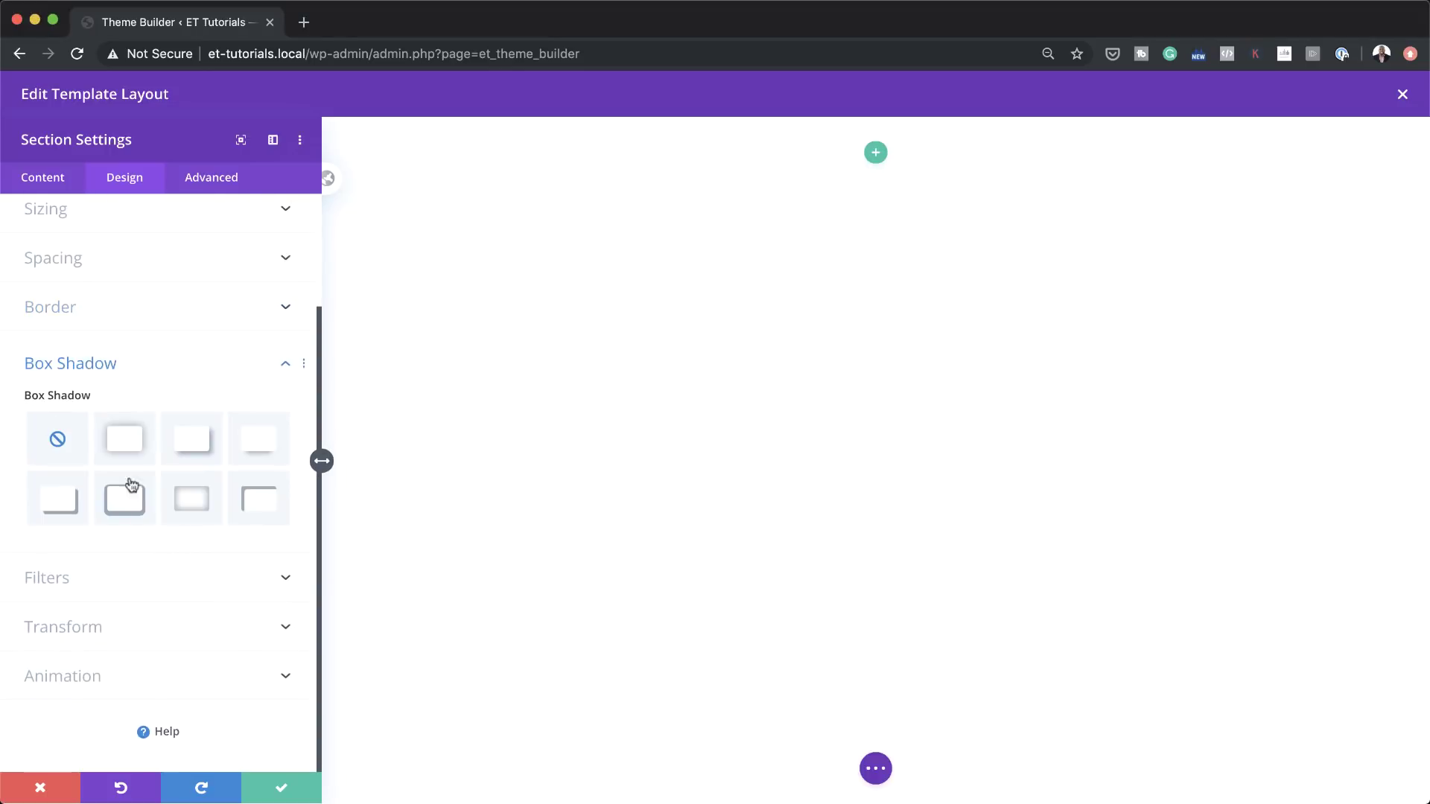
click(126, 439)
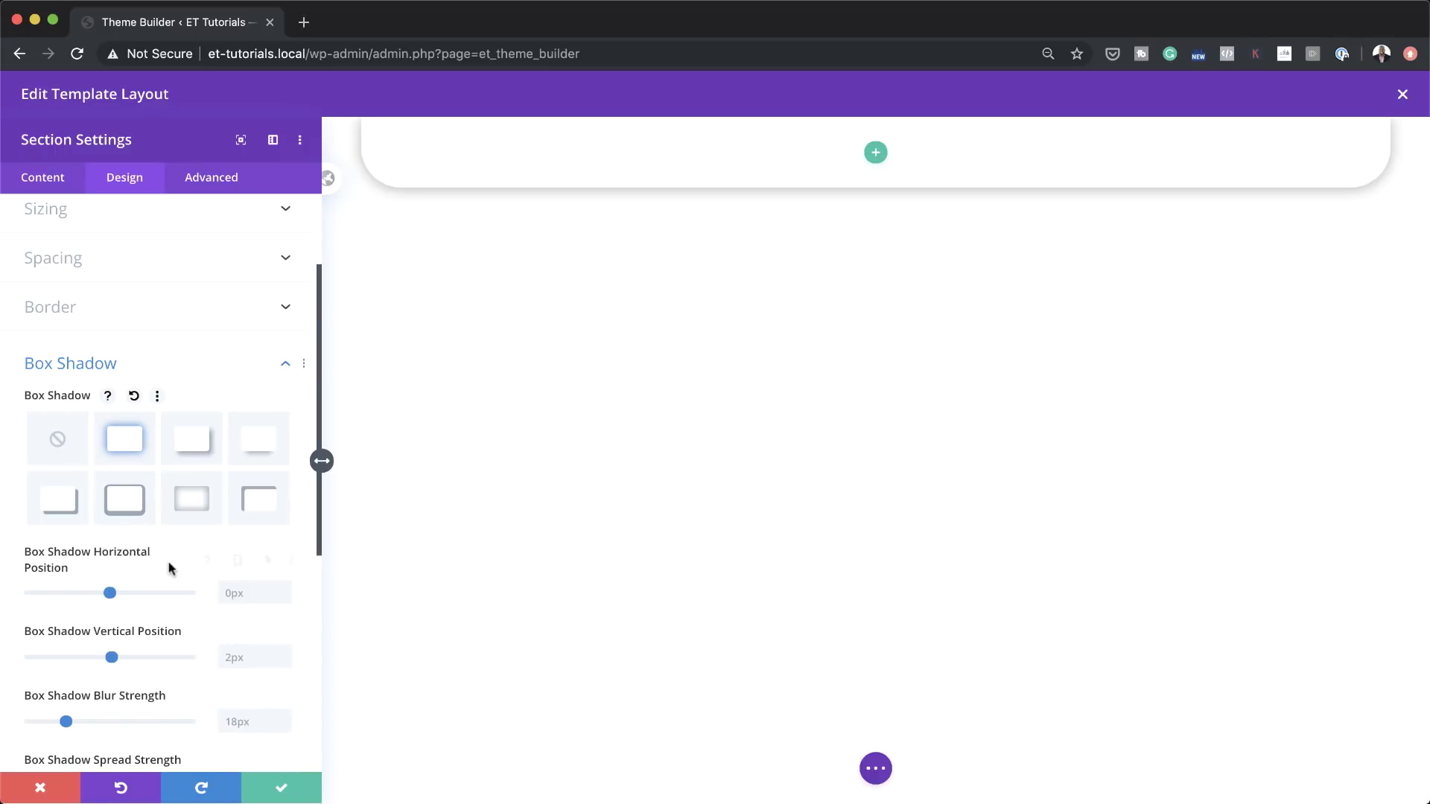
scroll(172, 566, down, 1)
scroll(173, 561, down, 1)
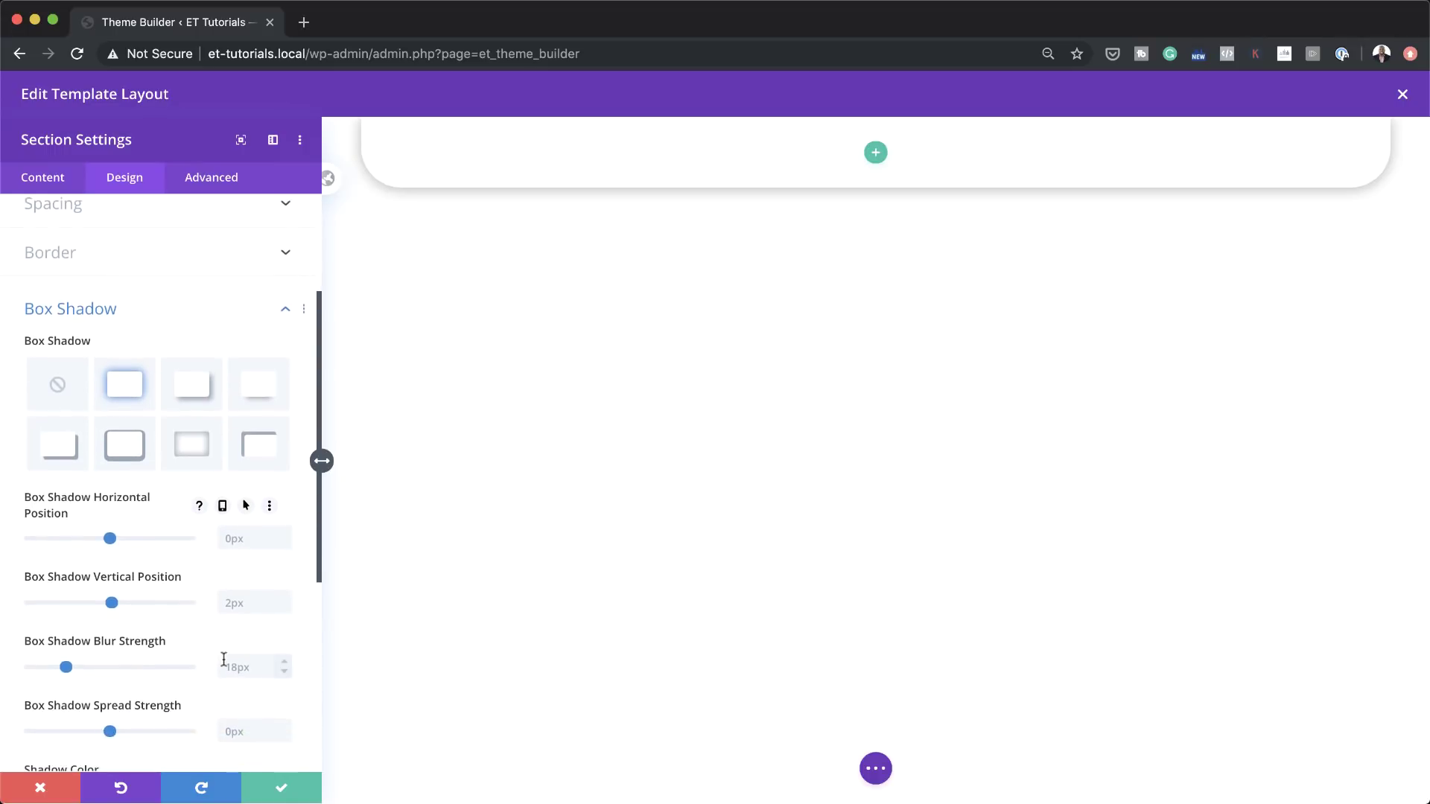
click(231, 667)
text(60)
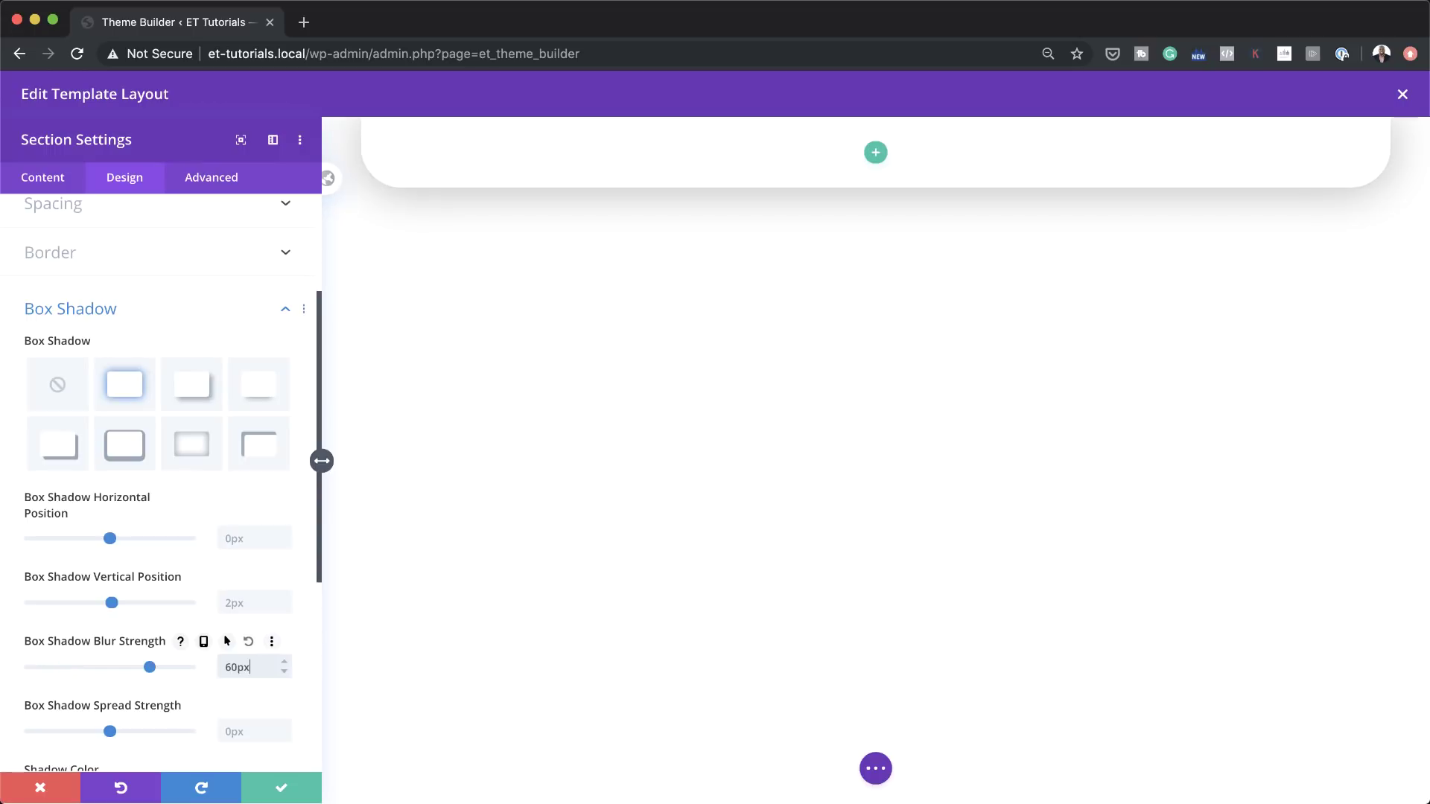
Set the section's shadow color to rgba(0,0,0,0.13)
scroll(227, 704, down, 6)
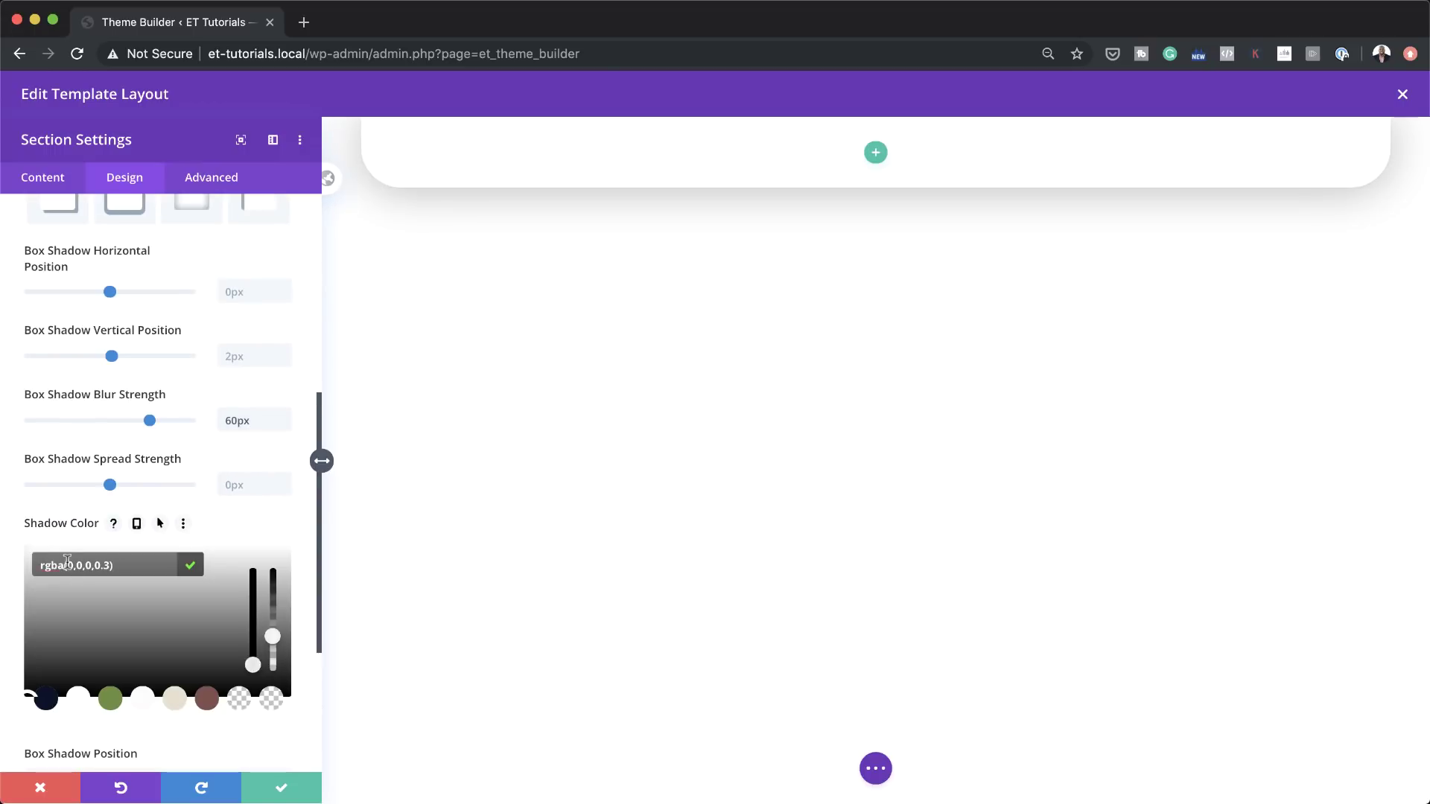
drag(65, 565, 107, 564)
text(0,0,0,0.13)
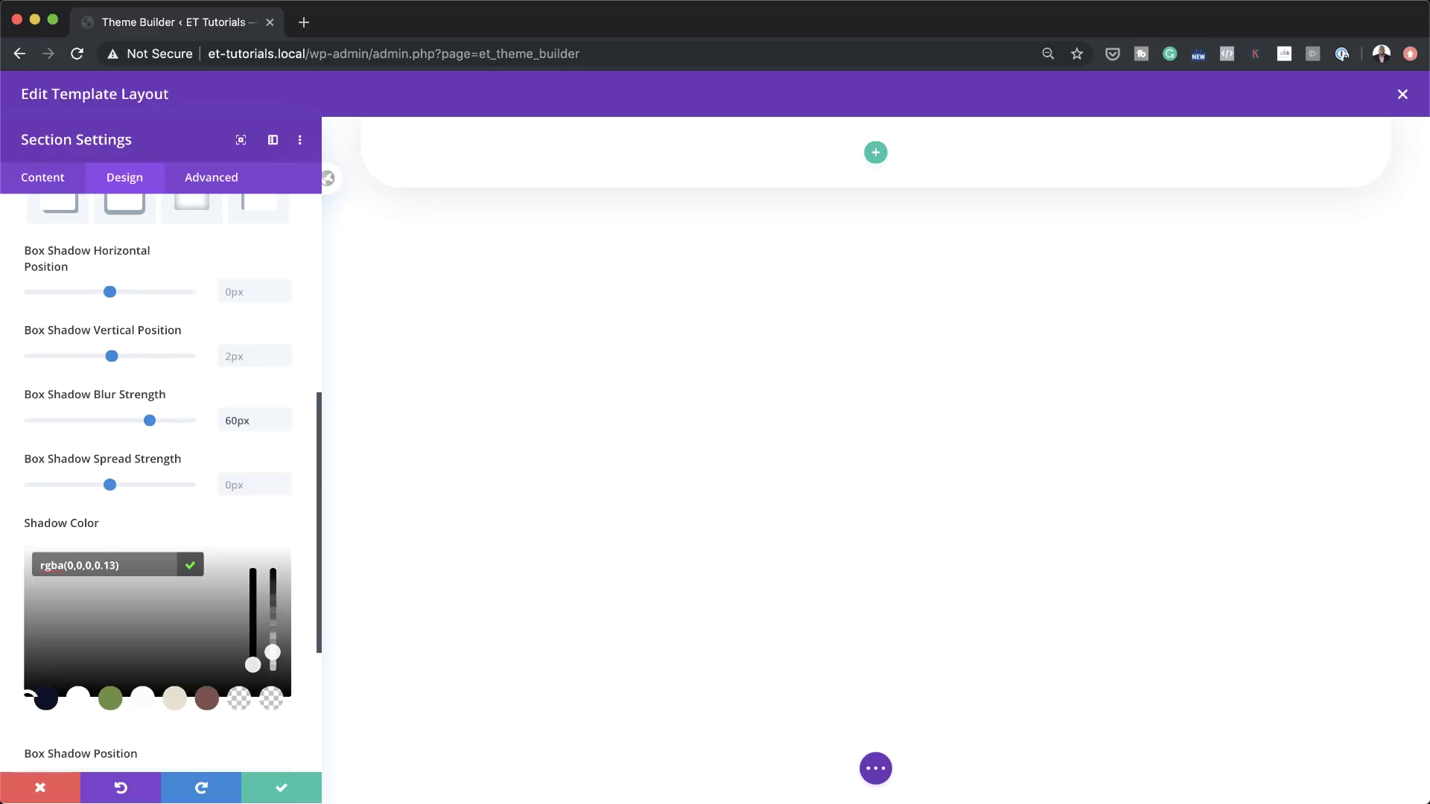
Set the section's horizontal and vertical overflow to Hidden and its Z index to 999
click(214, 182)
click(131, 350)
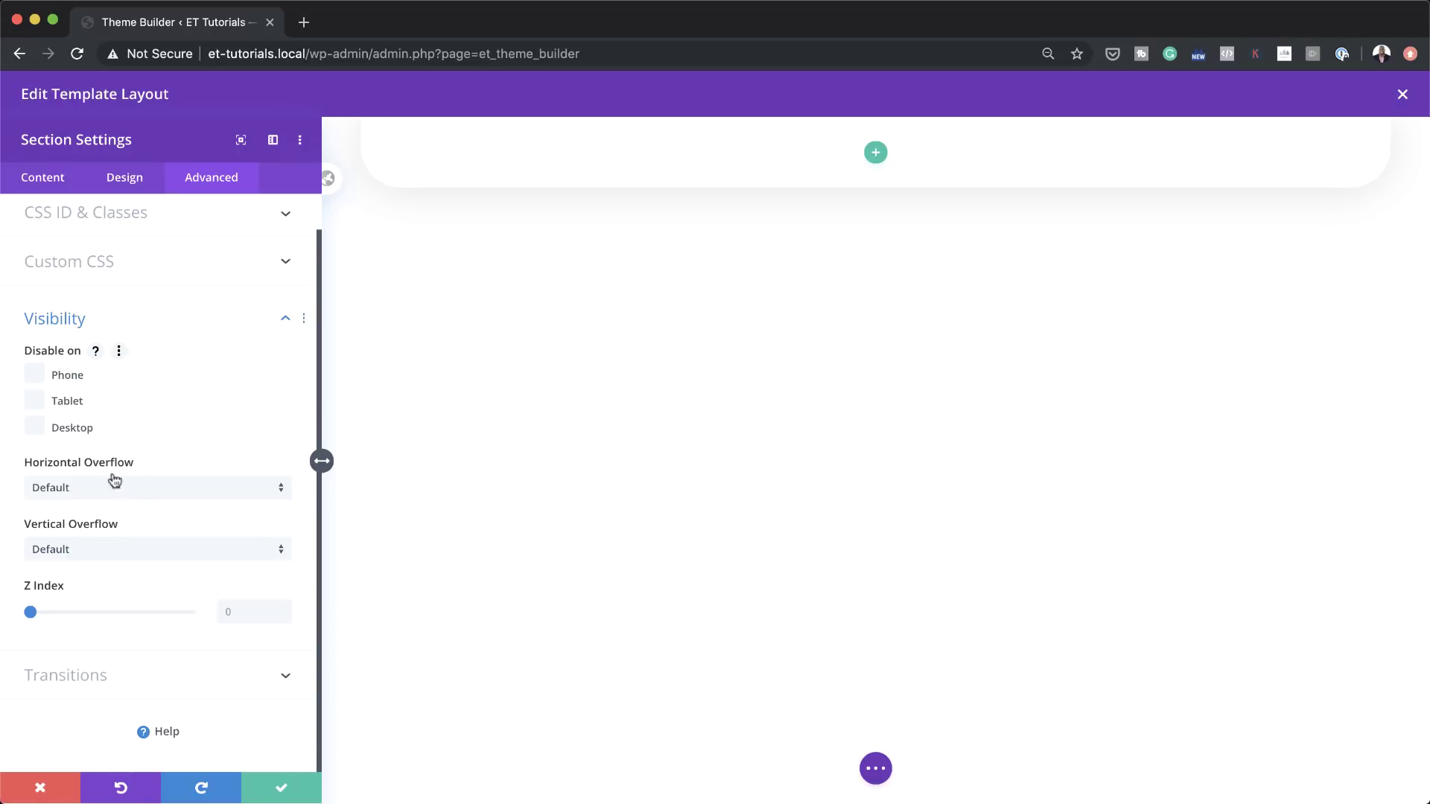
click(138, 488)
click(89, 584)
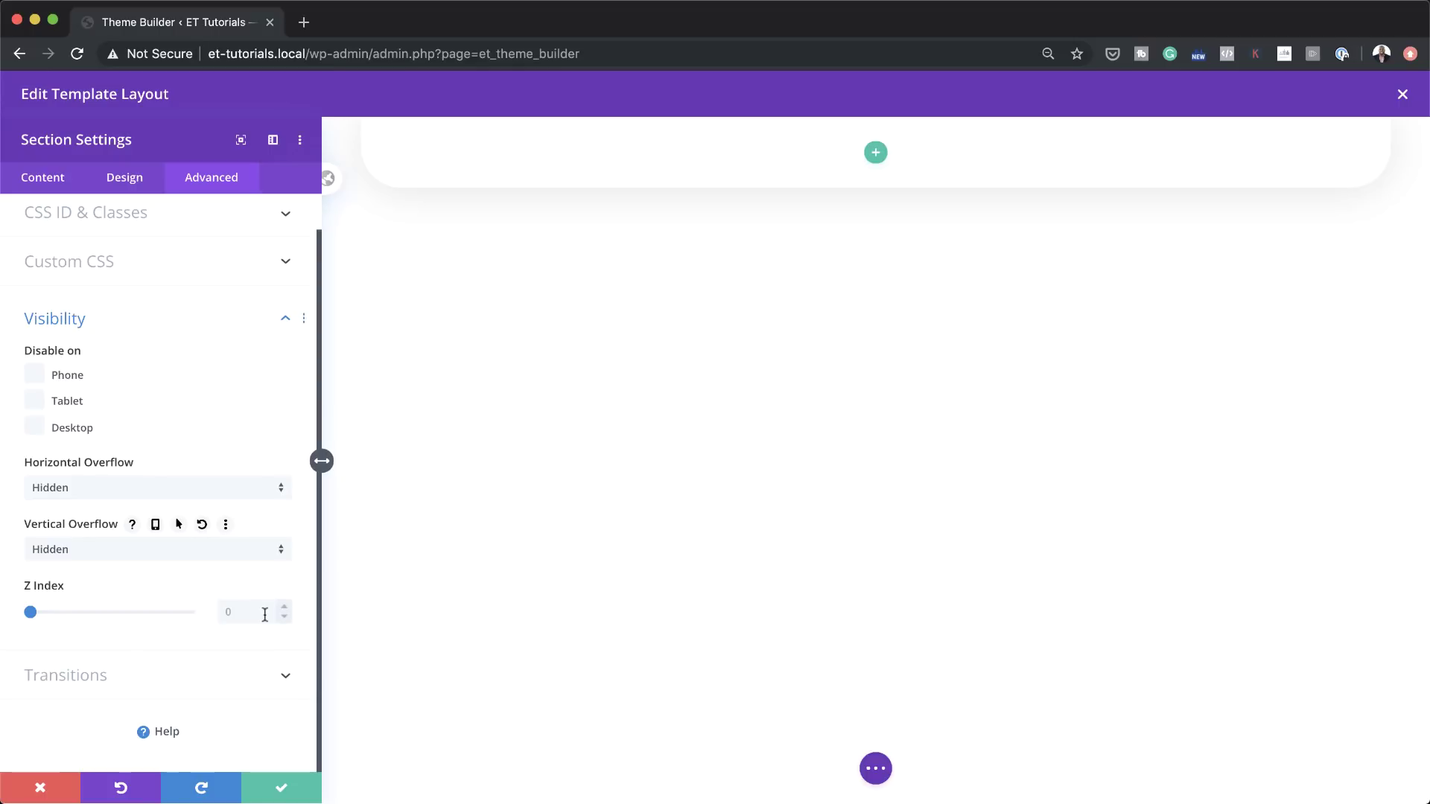
click(263, 612)
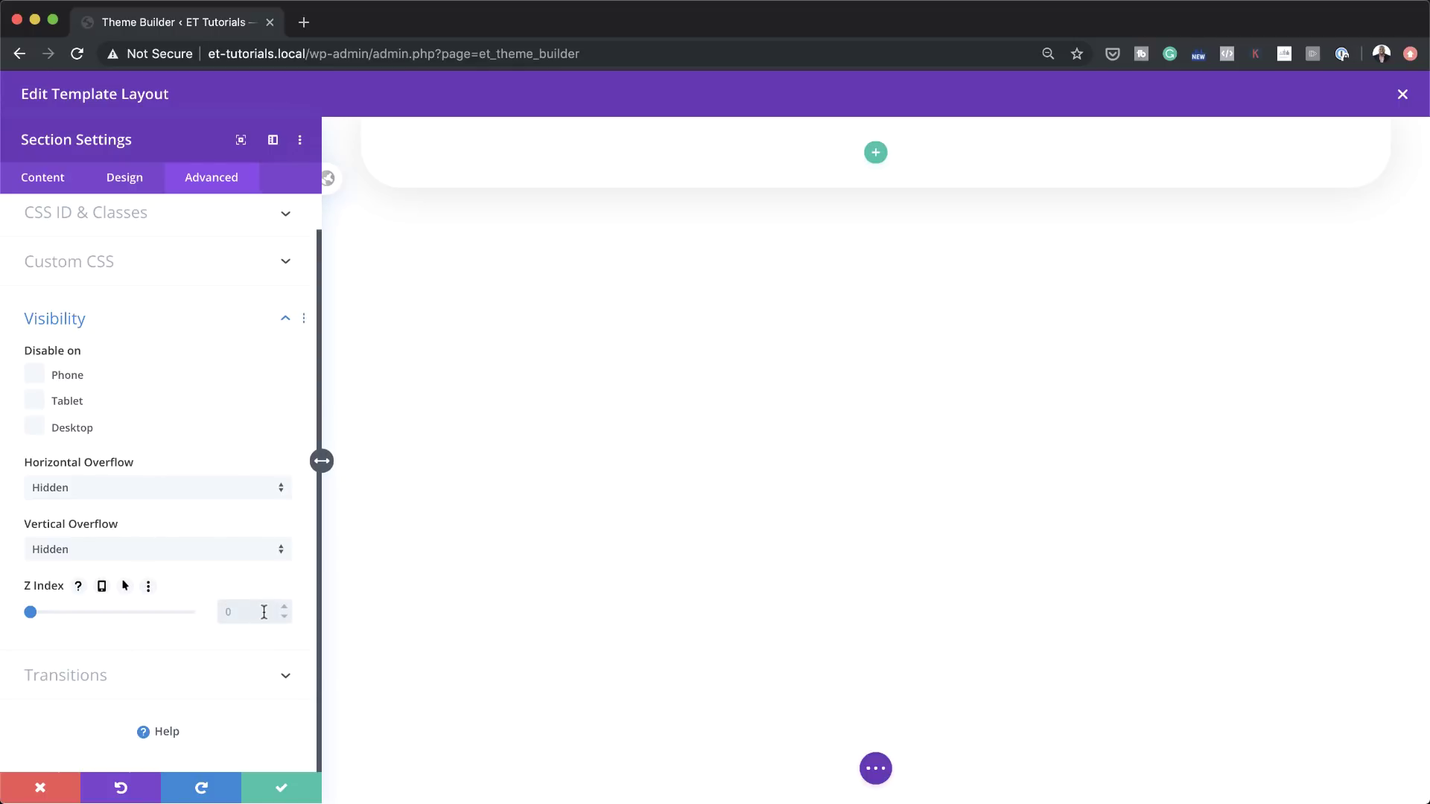
text(999)
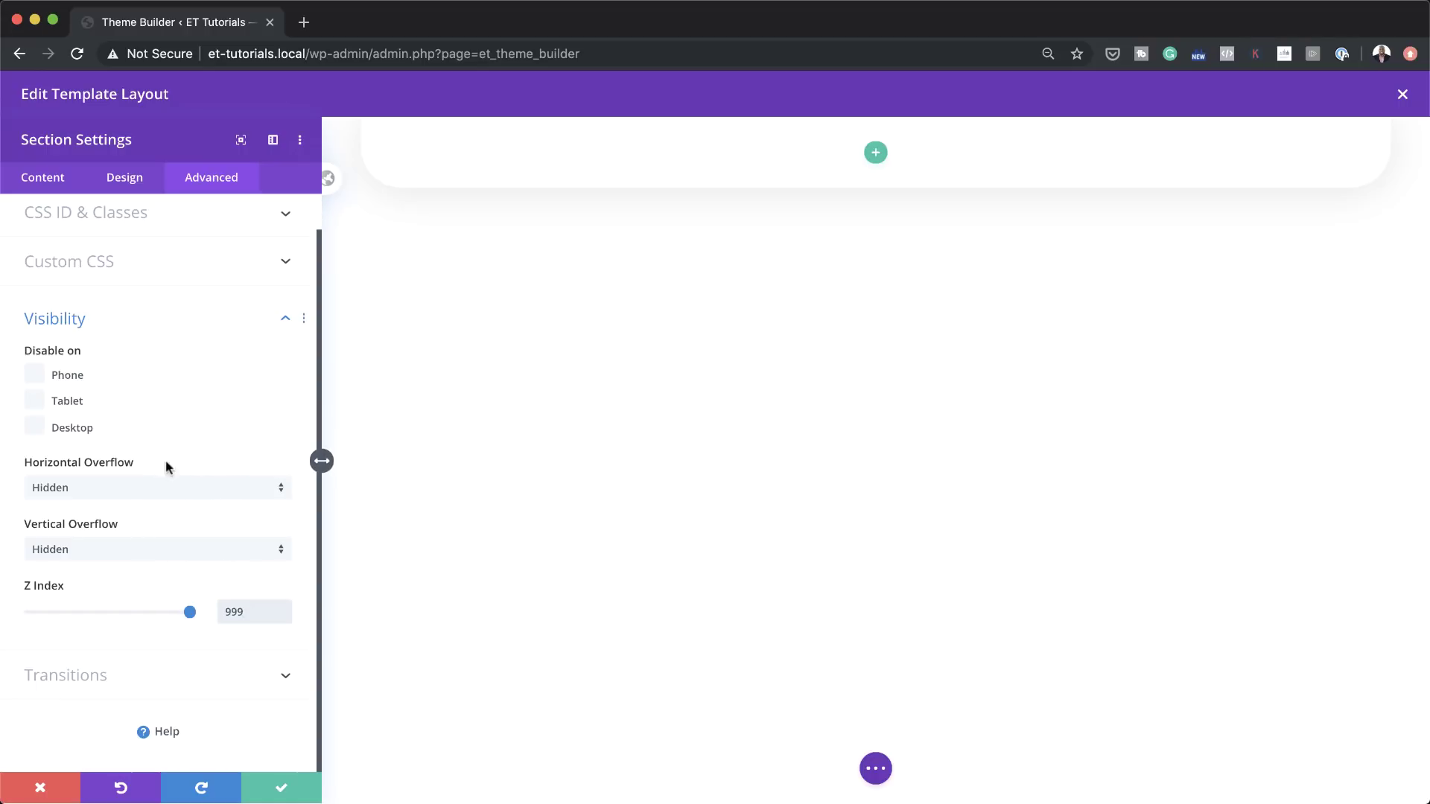
Enable hover options for the section's horizontal and vertical overflow and set both hover states to Visible
mouse_move(195, 465)
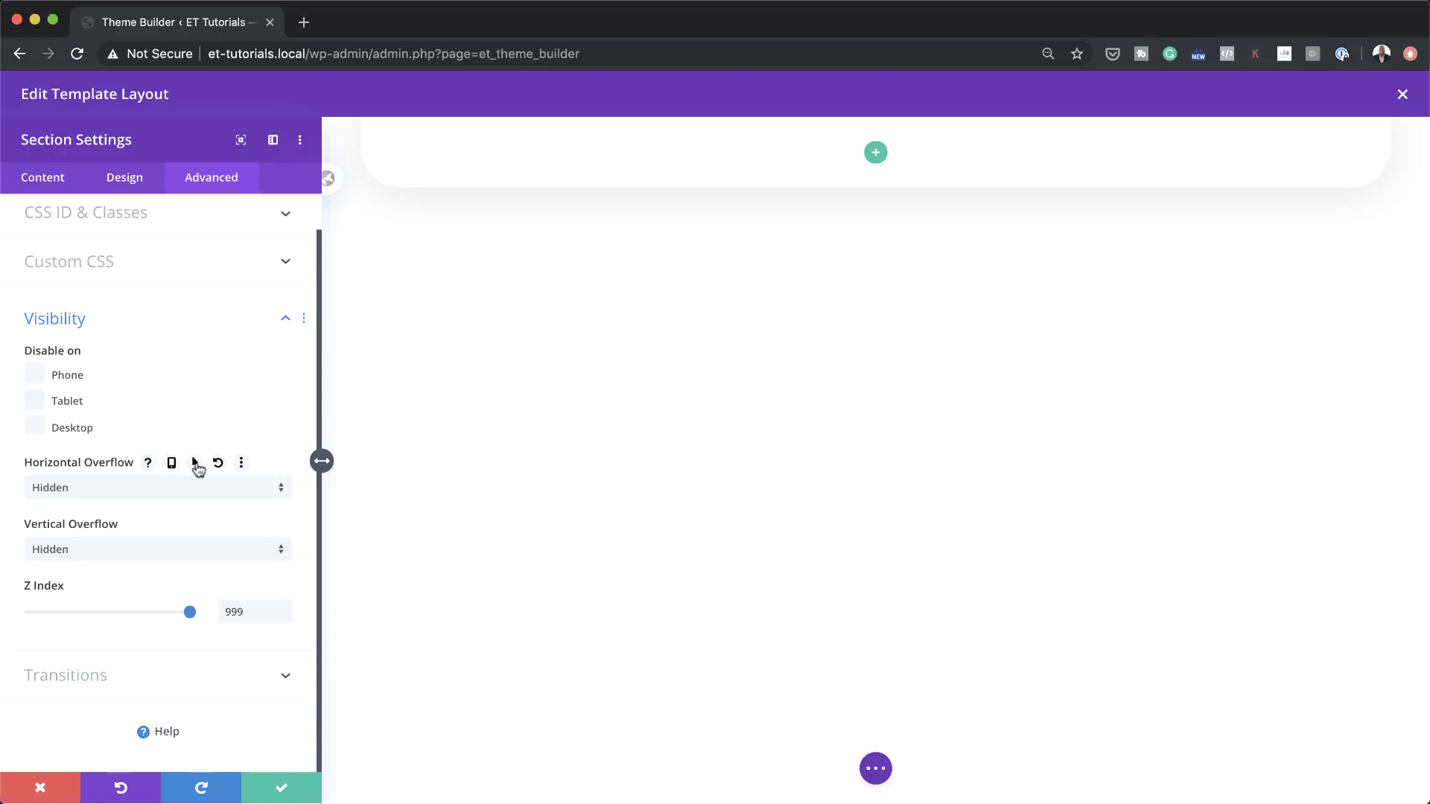
click(195, 464)
click(219, 497)
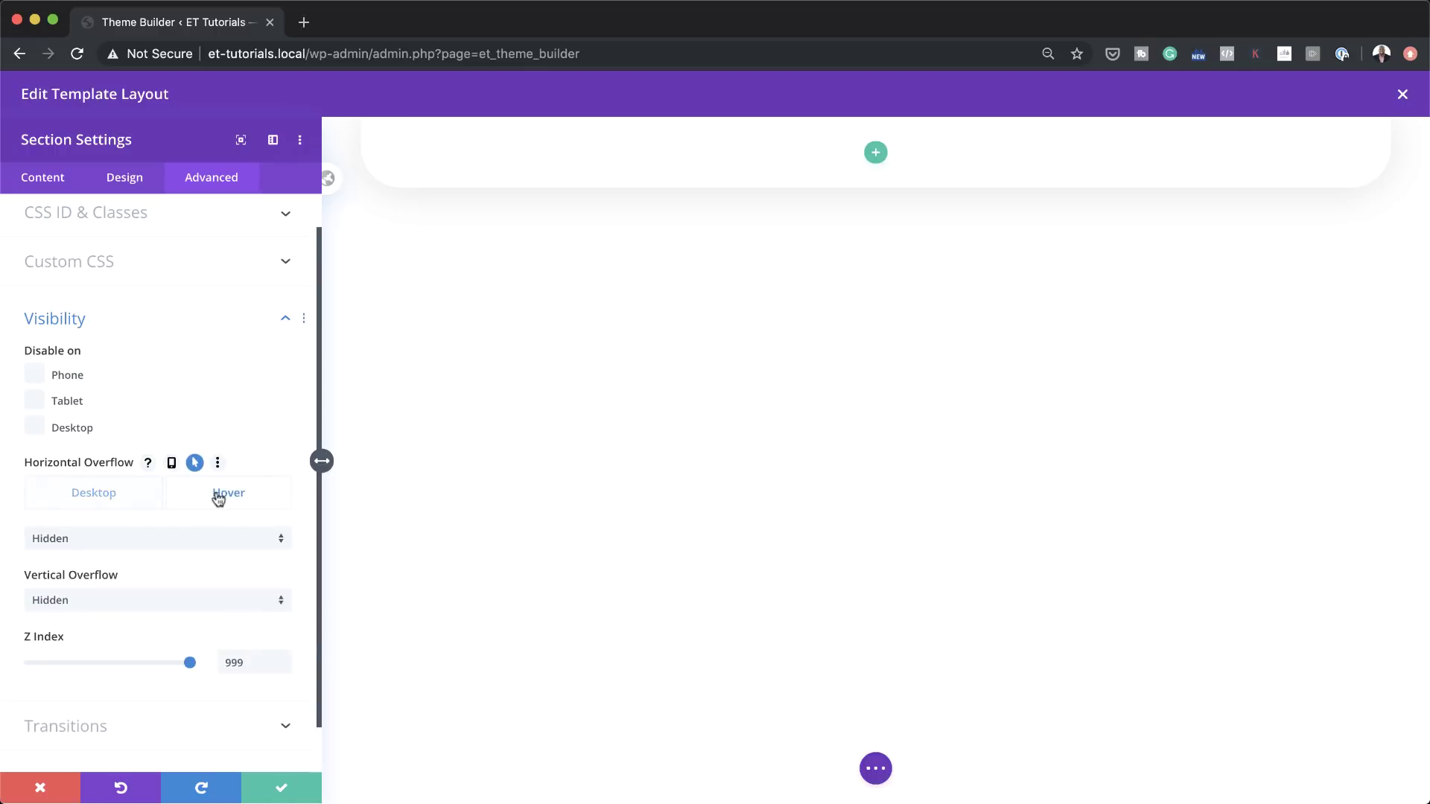
click(193, 536)
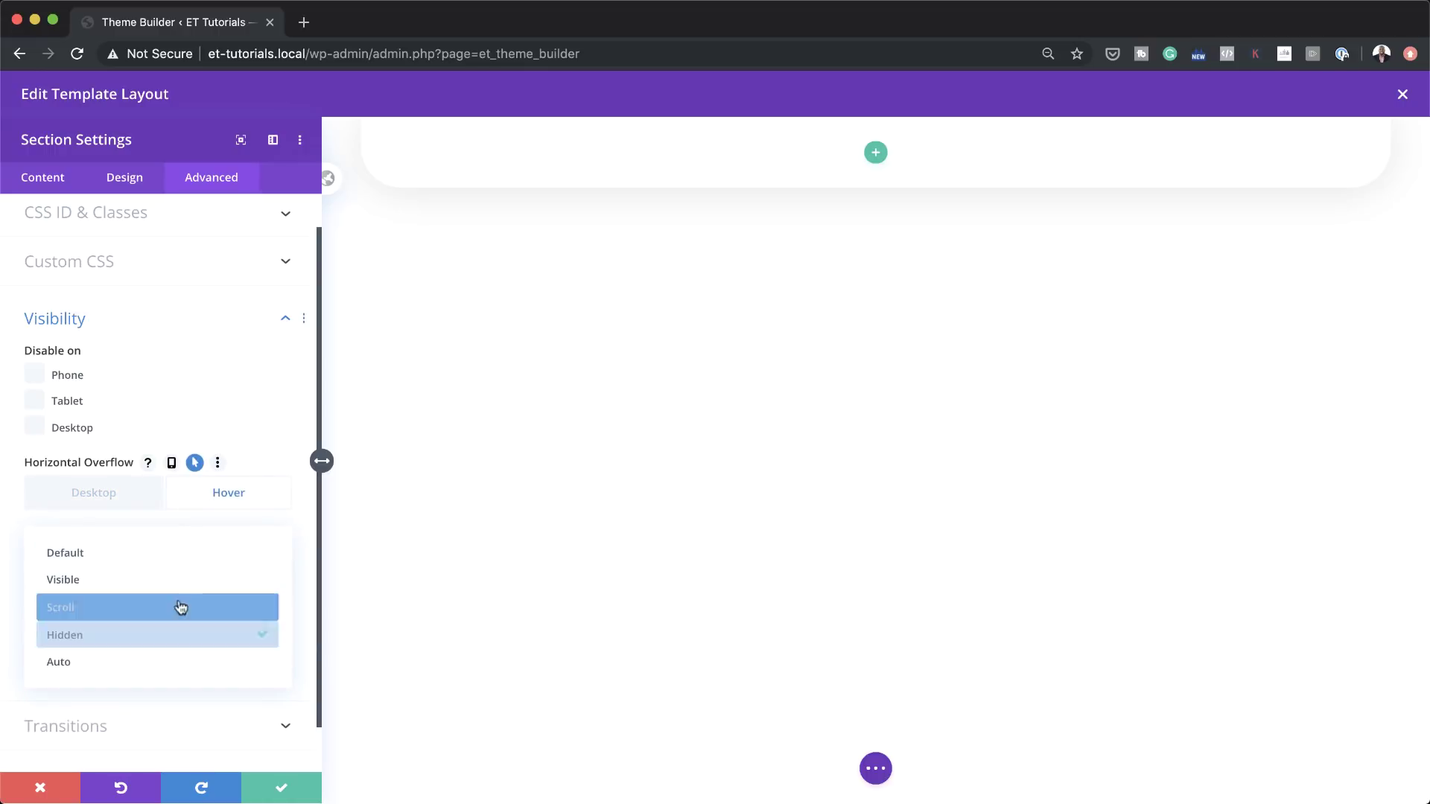
click(179, 583)
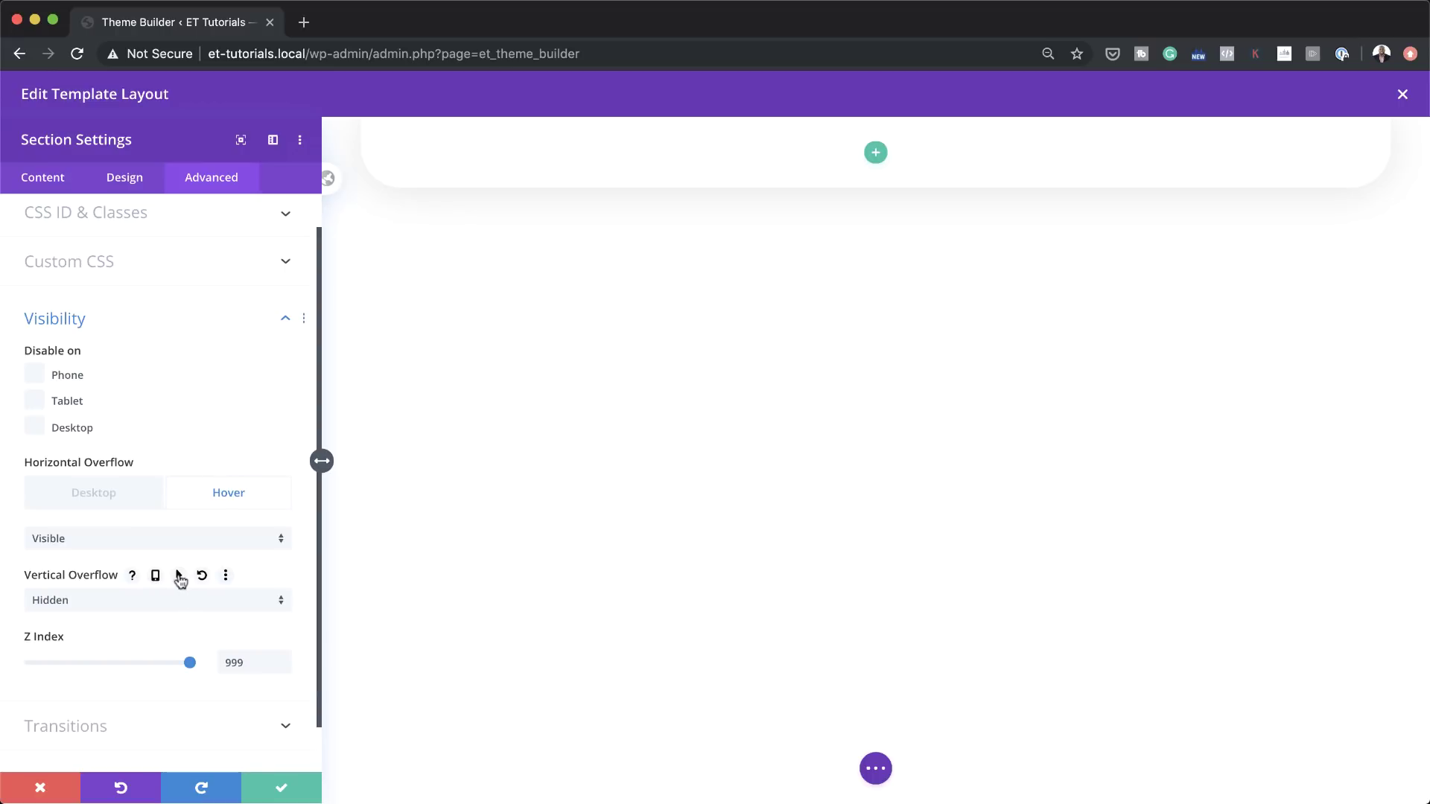
click(179, 575)
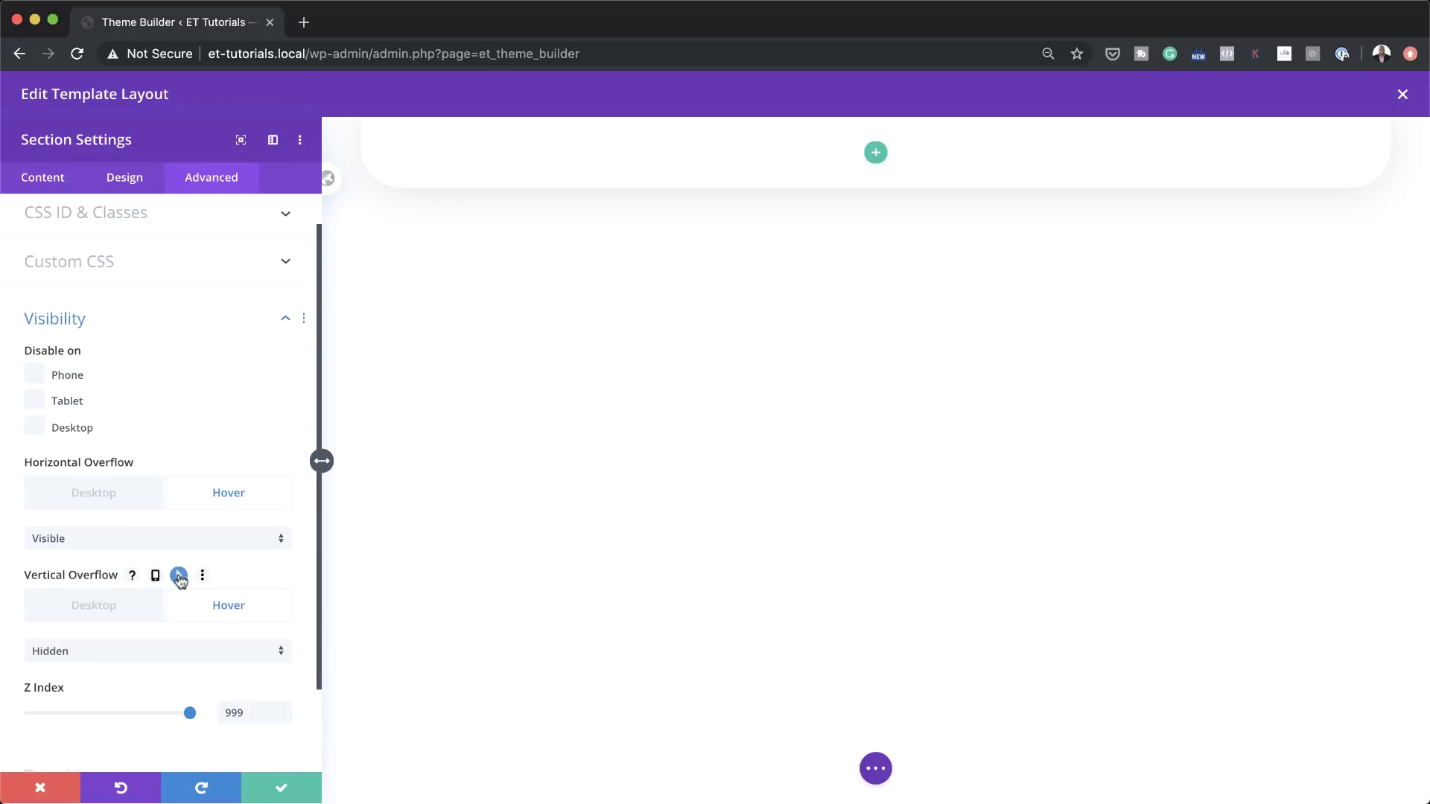
click(188, 651)
click(185, 624)
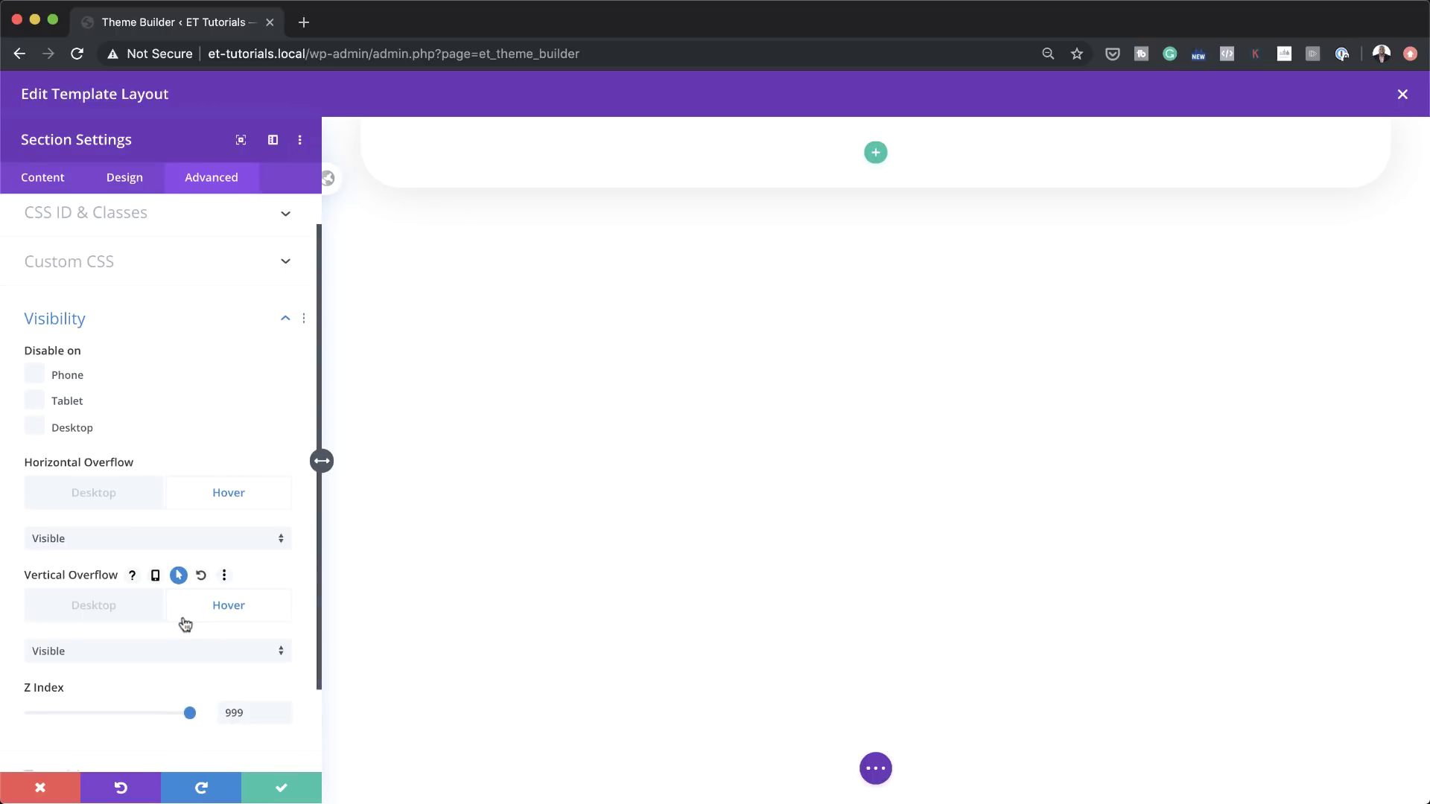
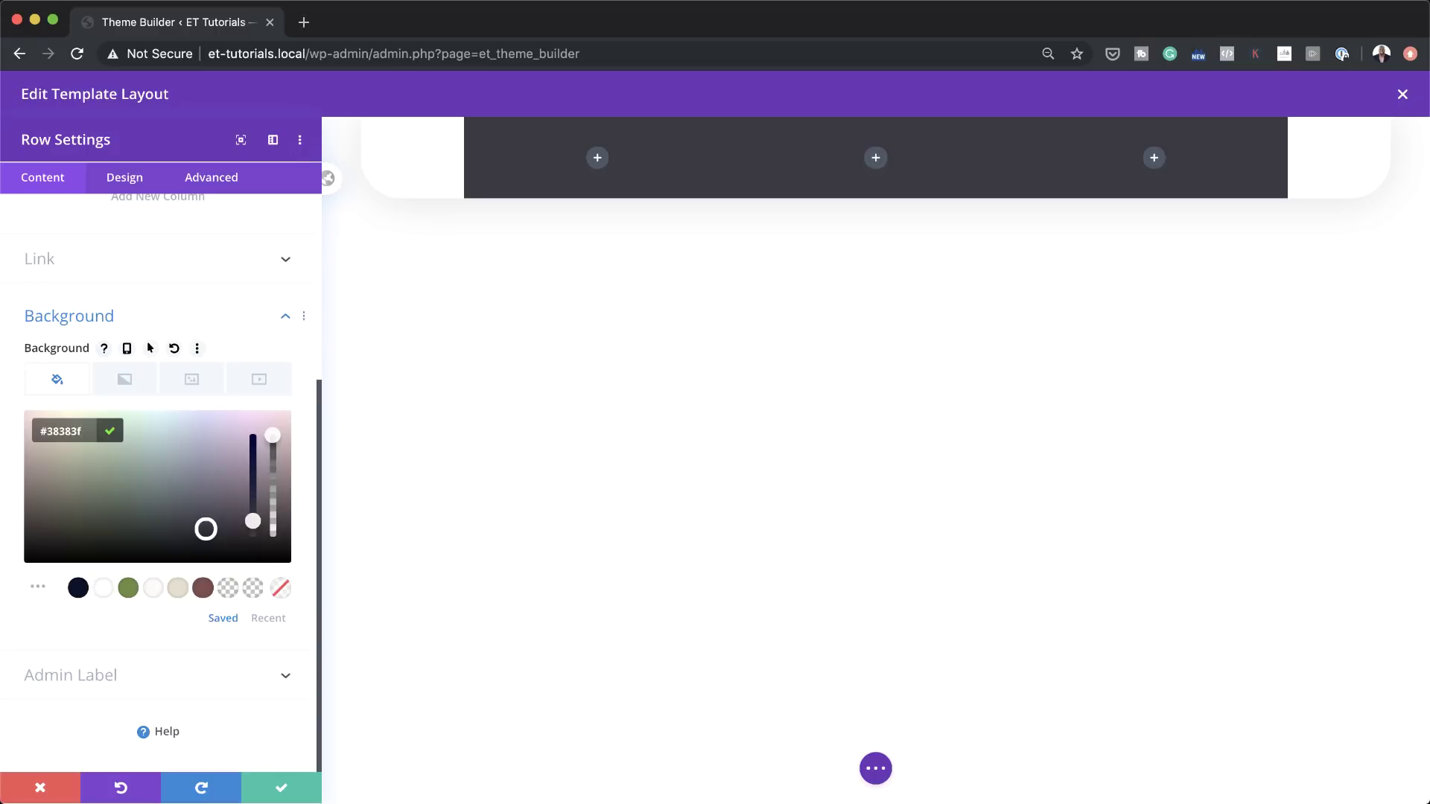
Enable a custom gutter width for the three-column row and set it to 1
scroll(238, 571, up, 4)
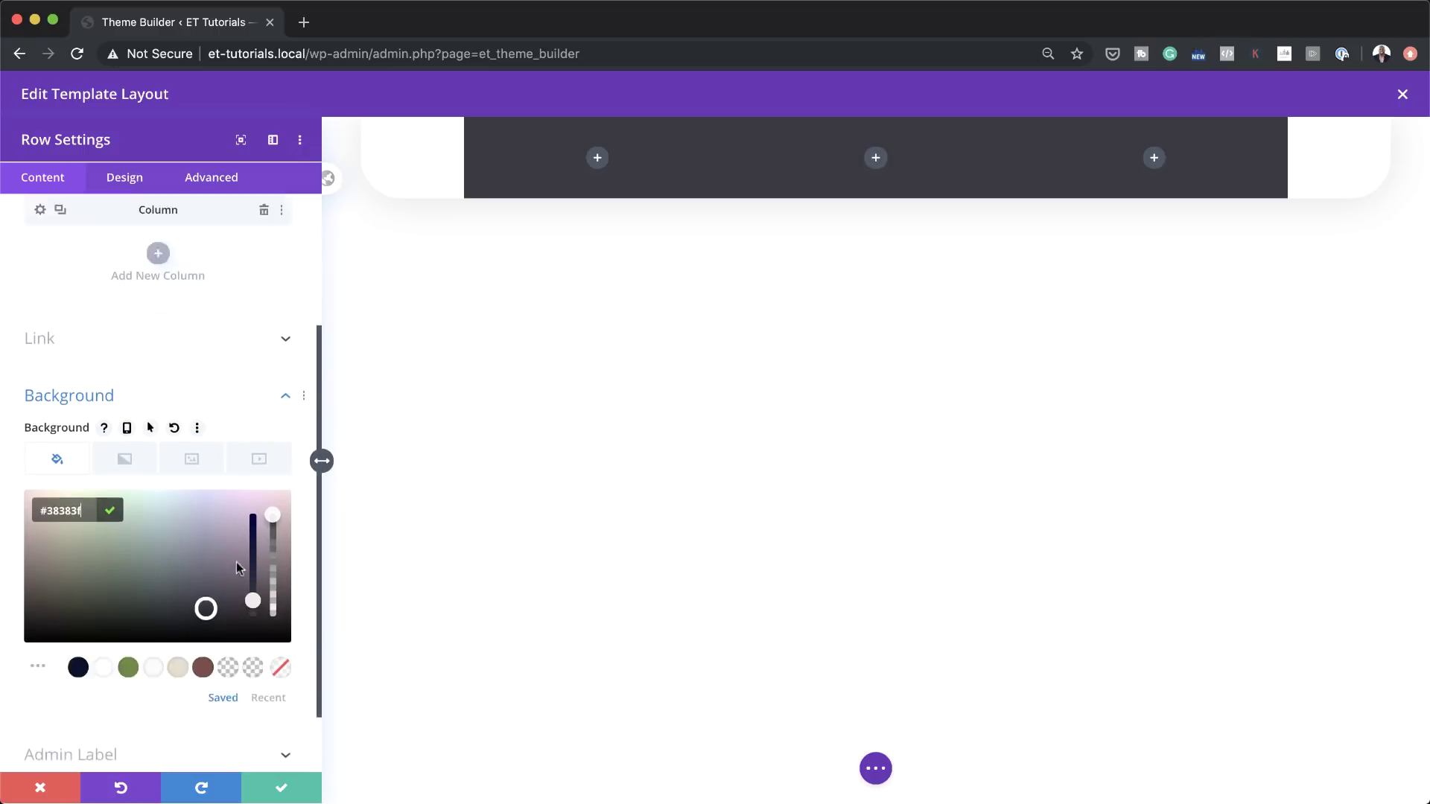
click(132, 187)
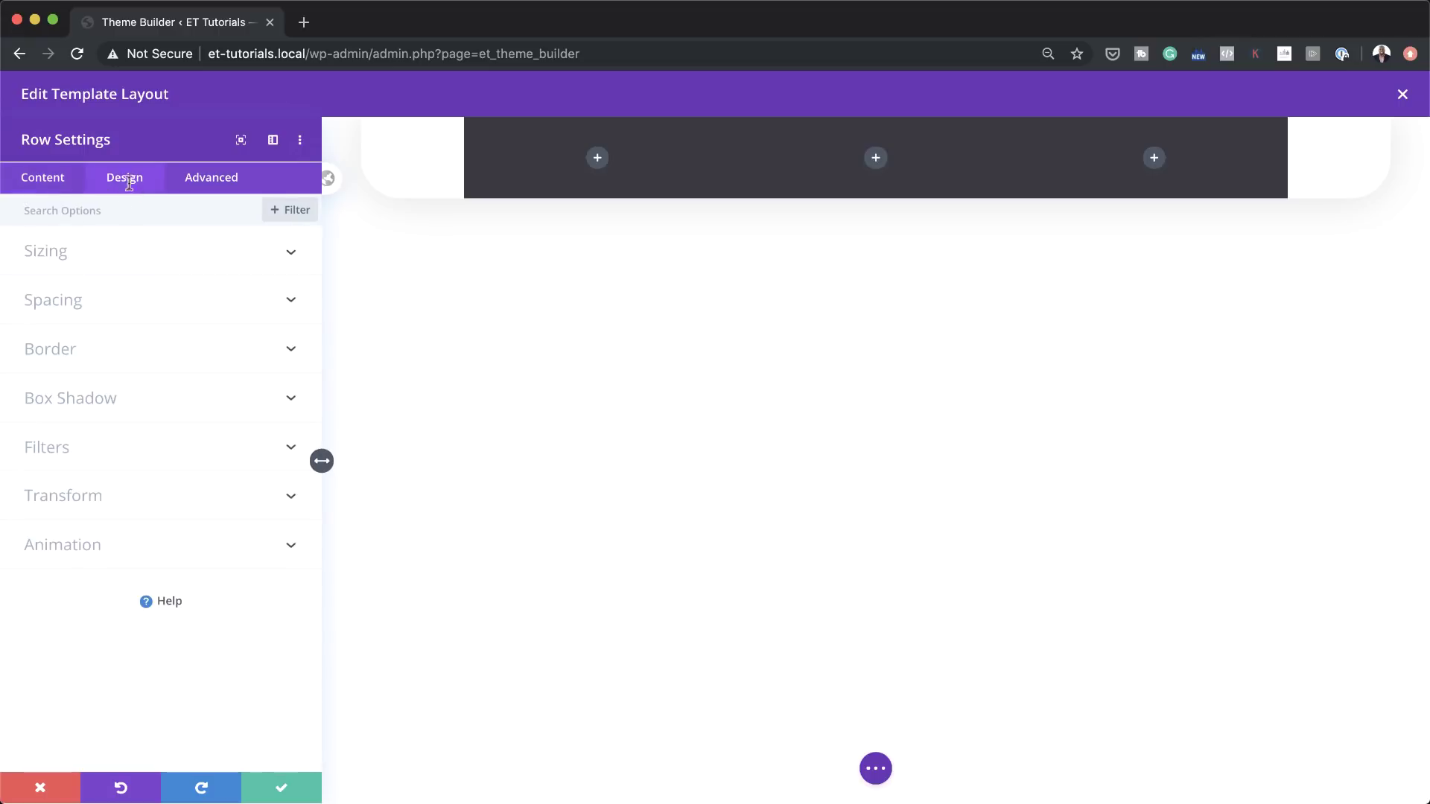
click(62, 264)
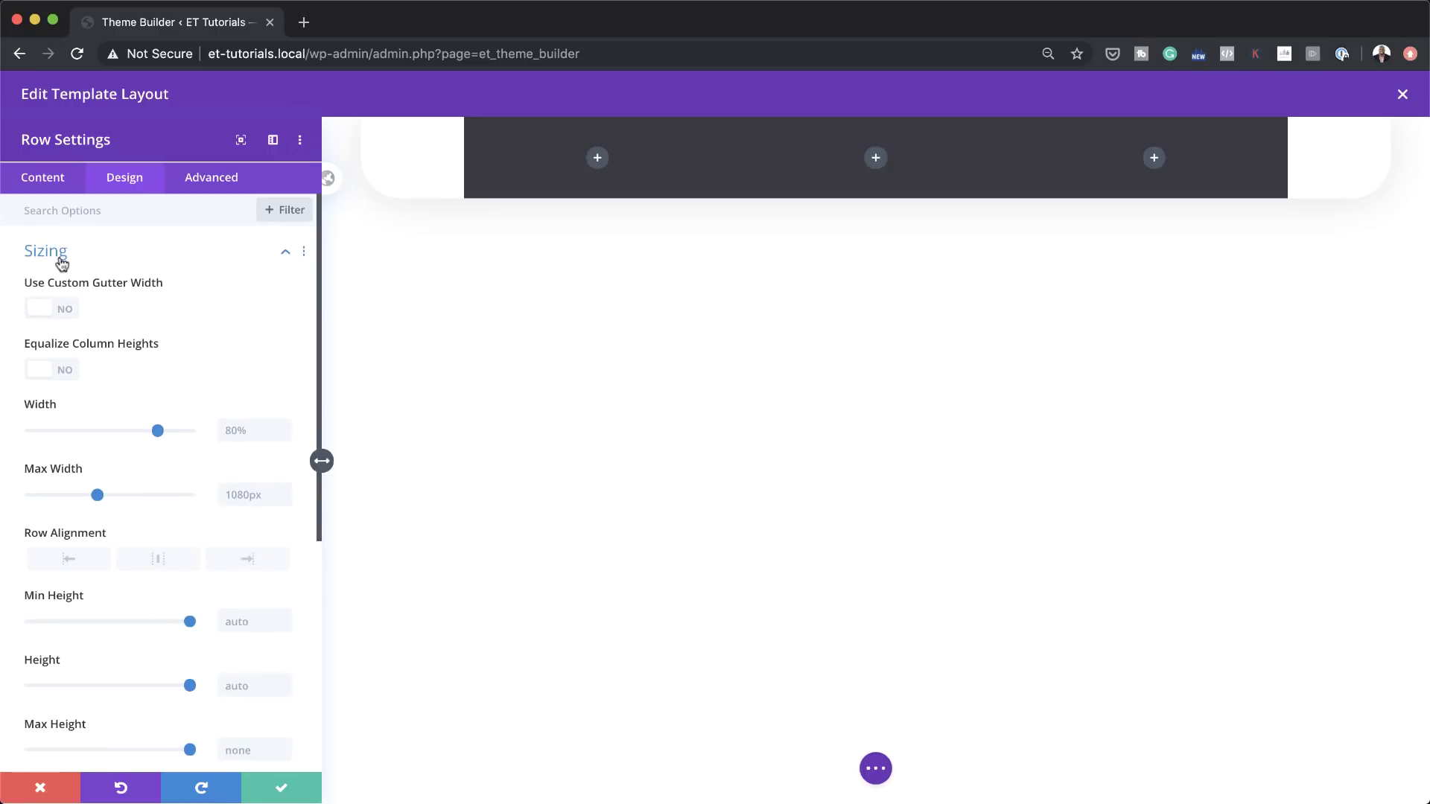
click(66, 308)
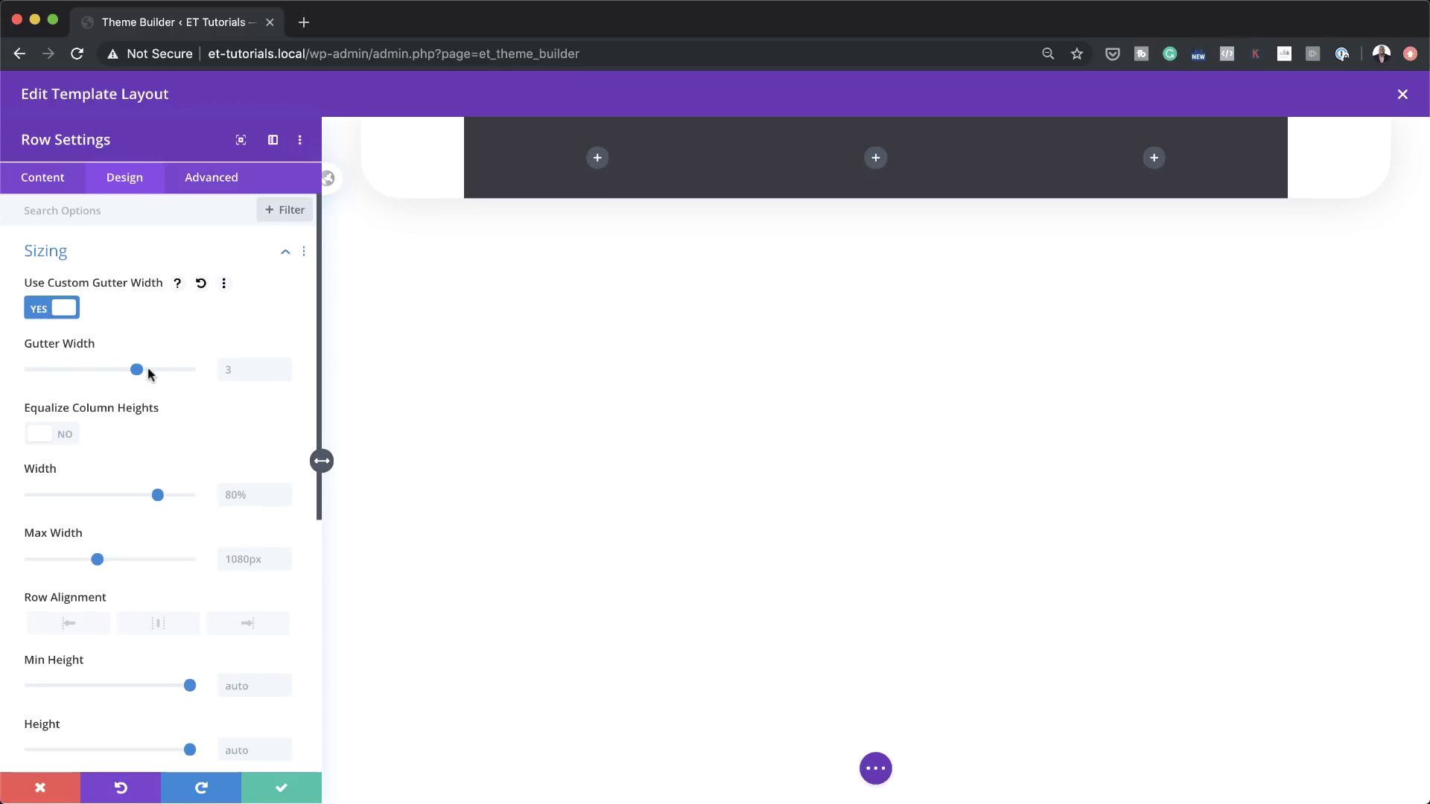
drag(136, 369, 43, 376)
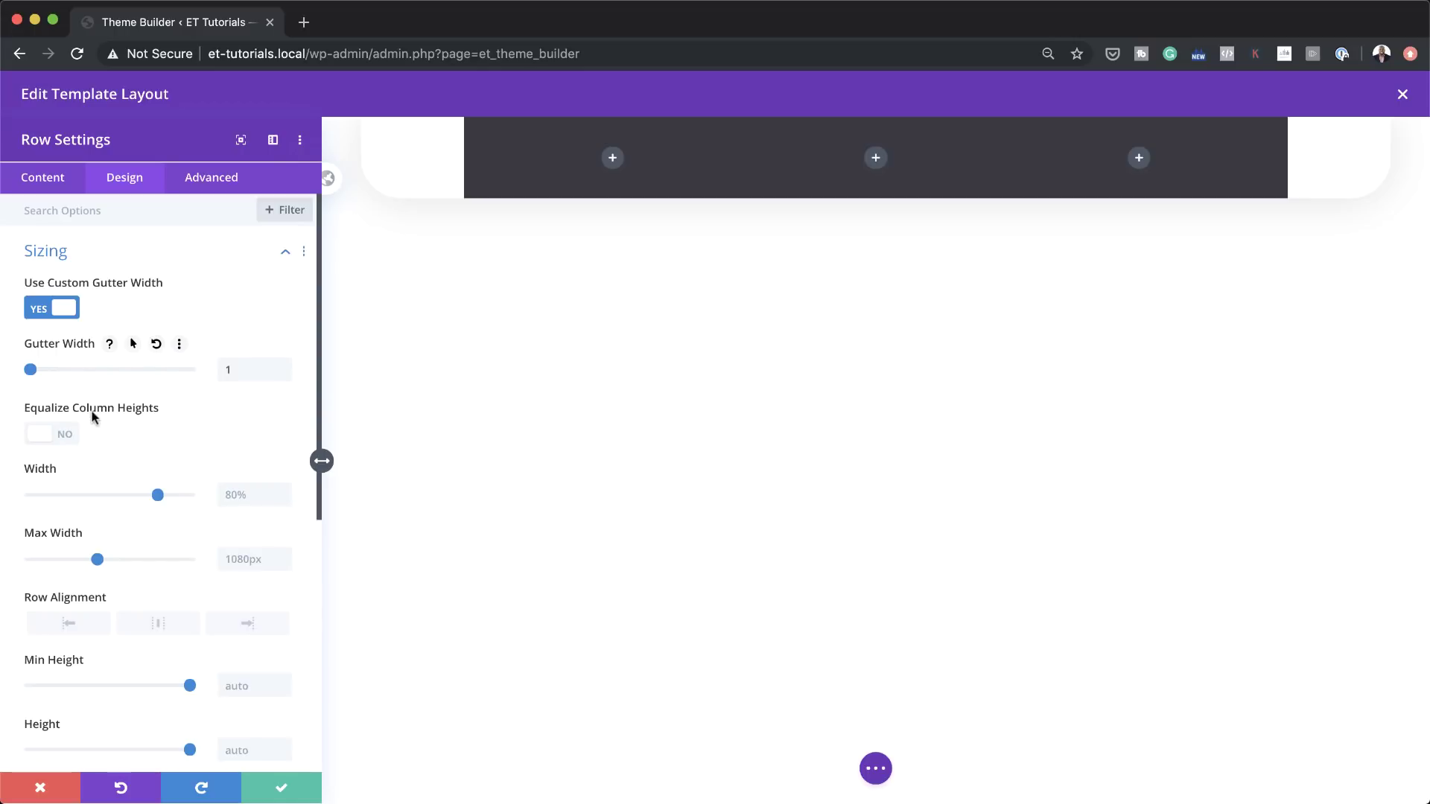
Set the three-column row's width and max width to 100%
click(235, 493)
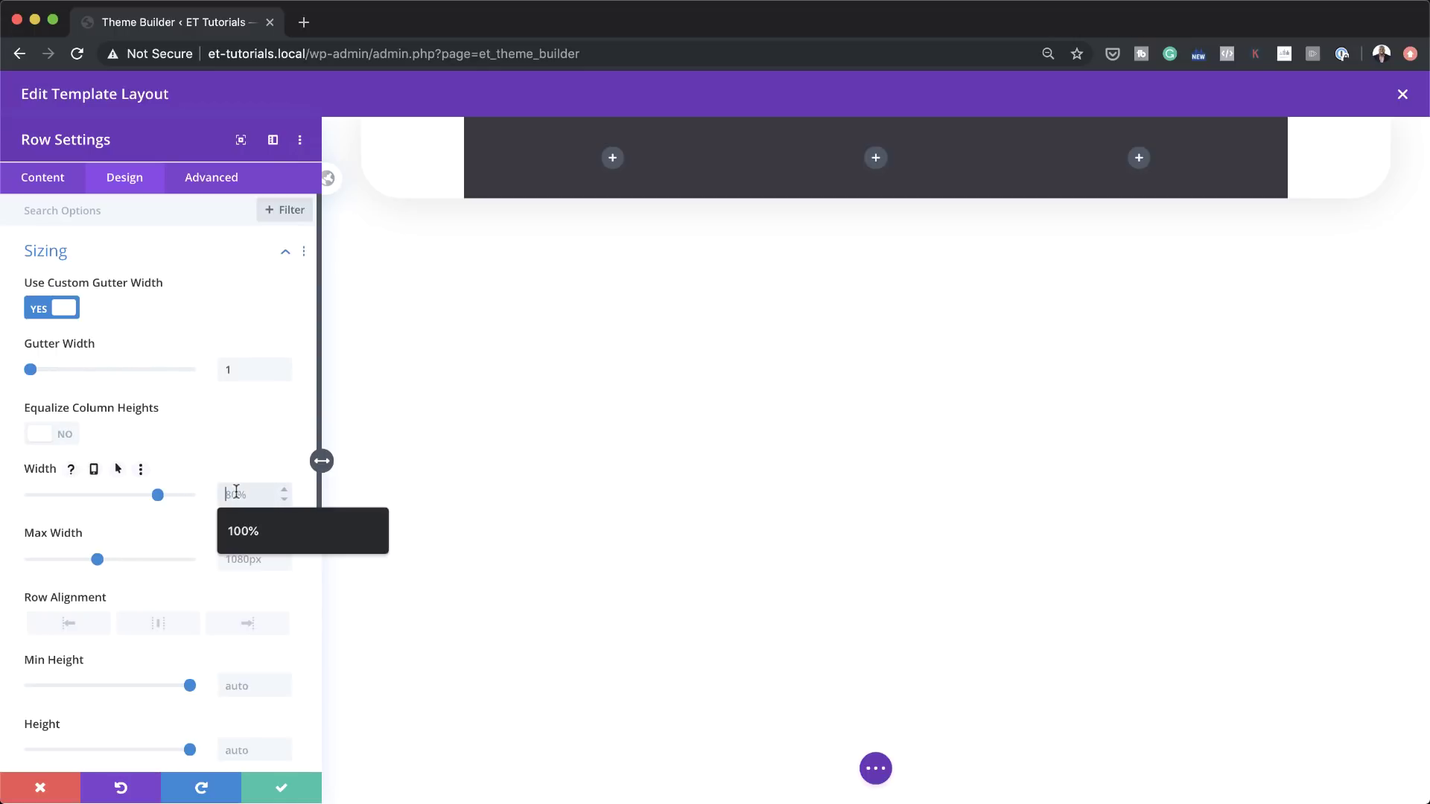
click(261, 534)
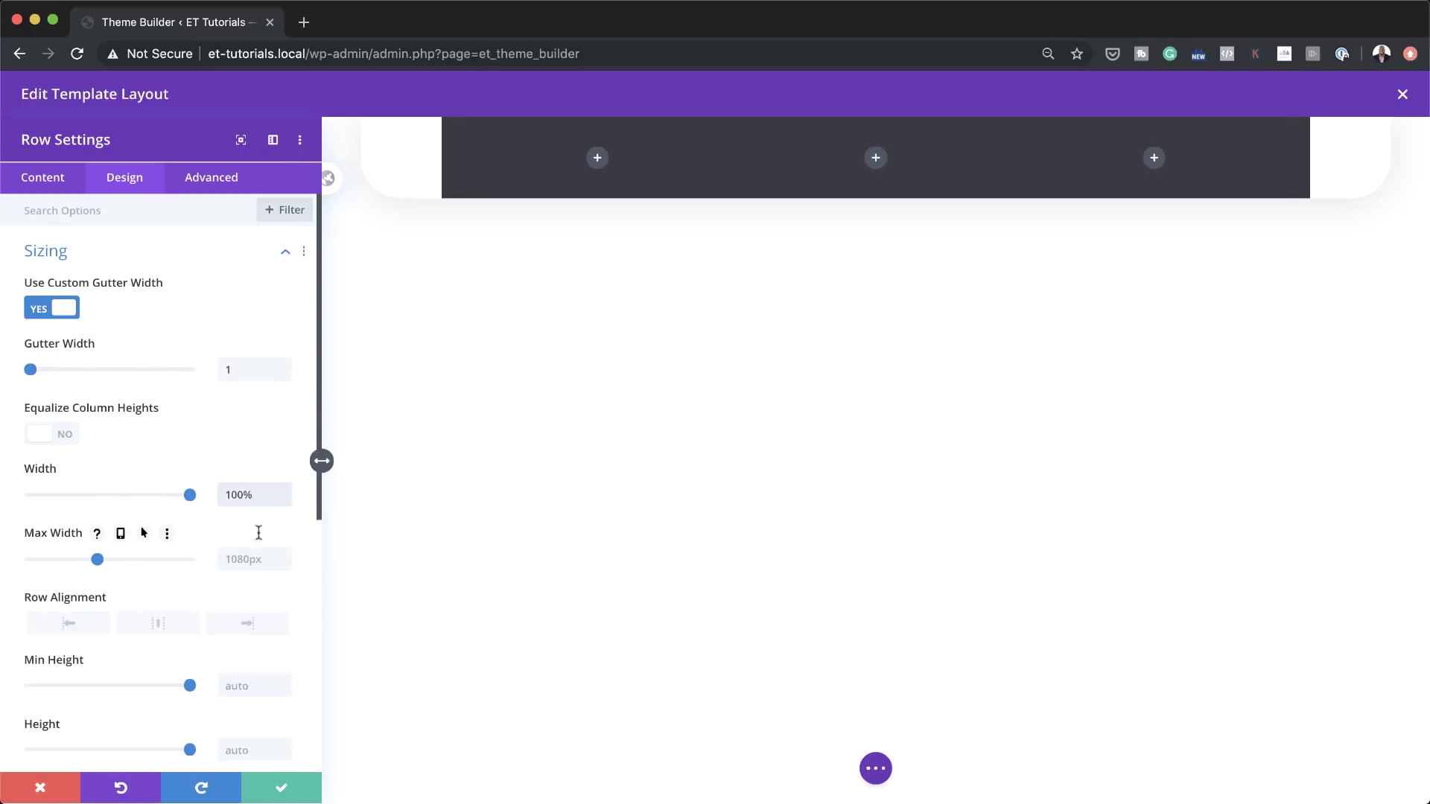
click(238, 566)
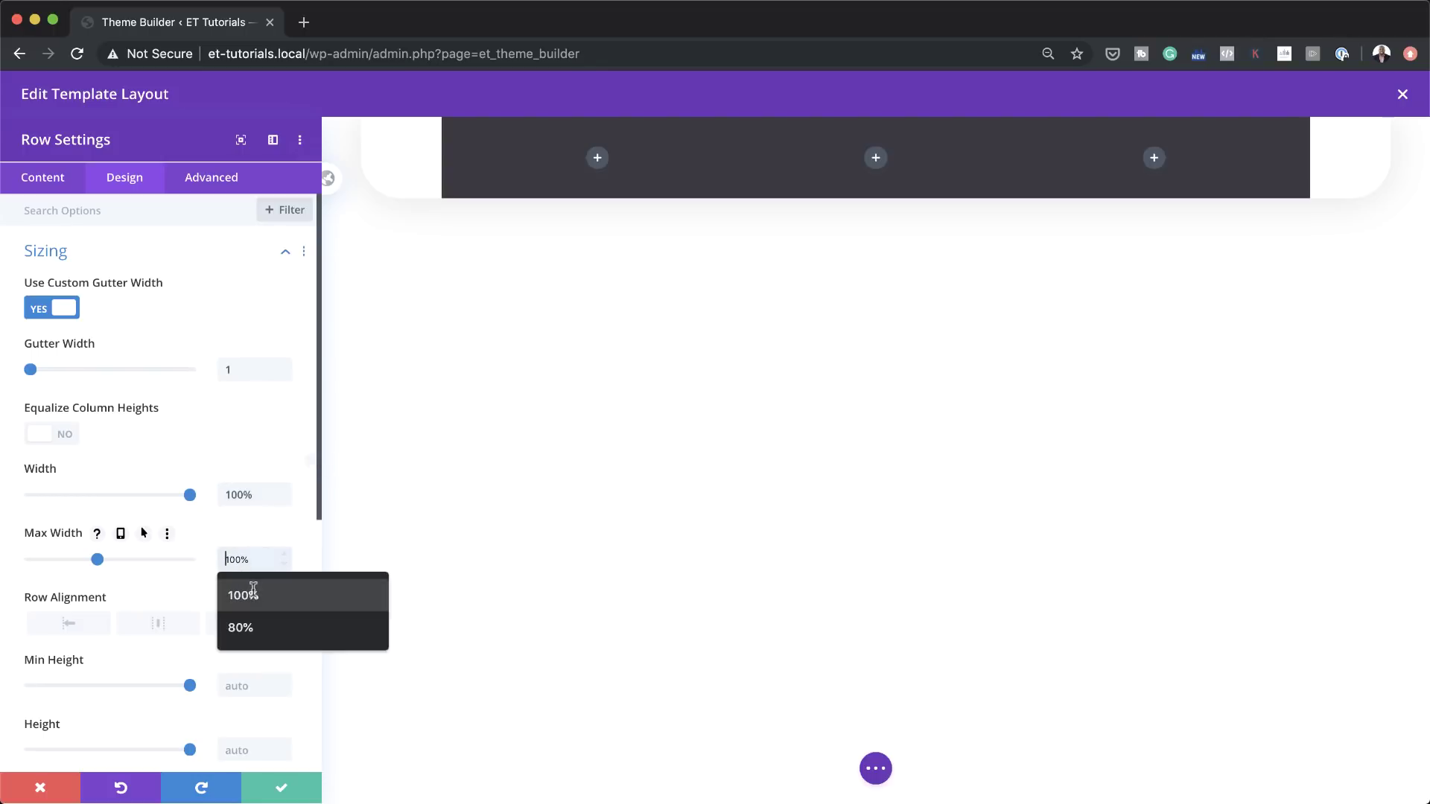
click(261, 600)
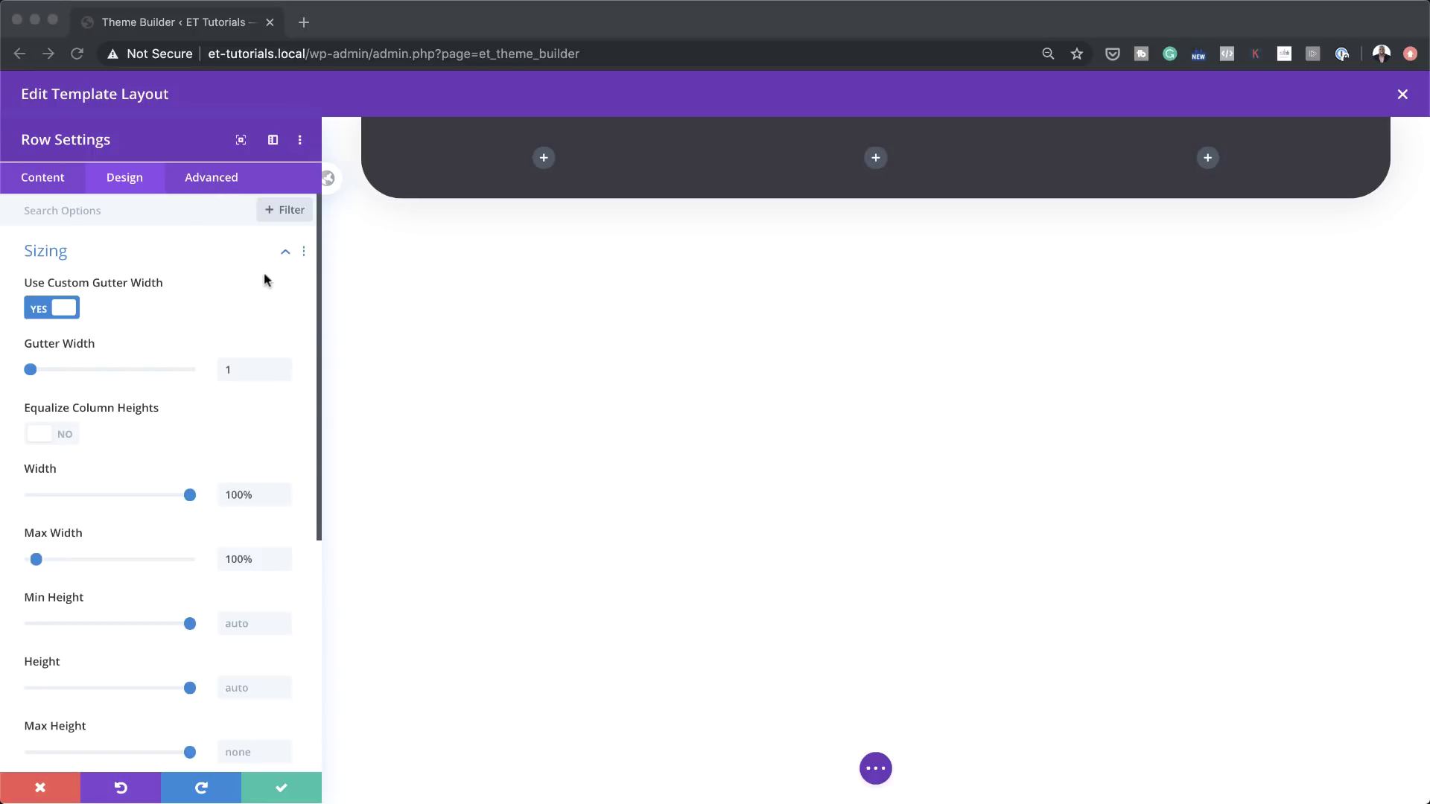
Add the custom CSS "display: flex;" to the row's main element and save the row settings
click(220, 188)
click(219, 188)
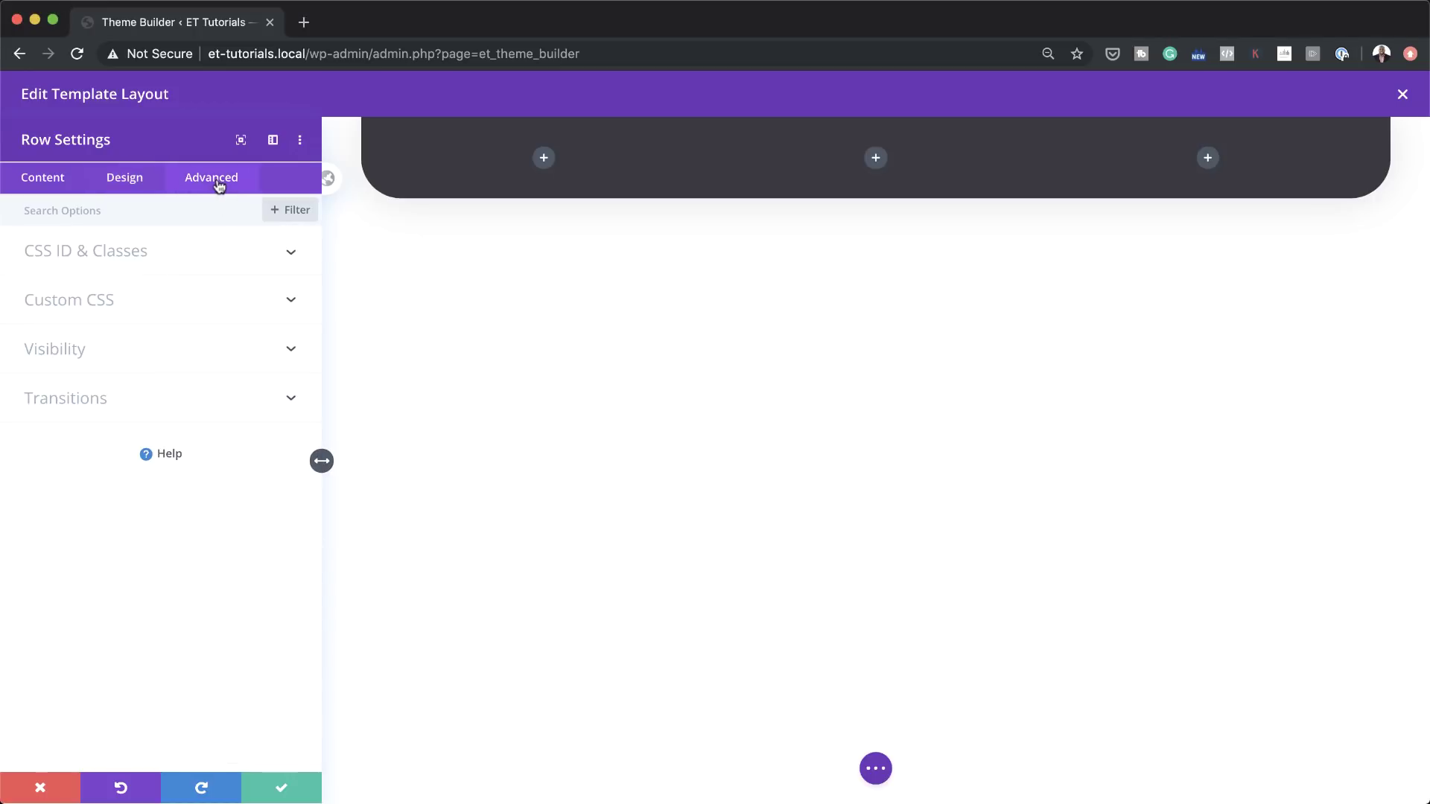
click(91, 298)
click(78, 421)
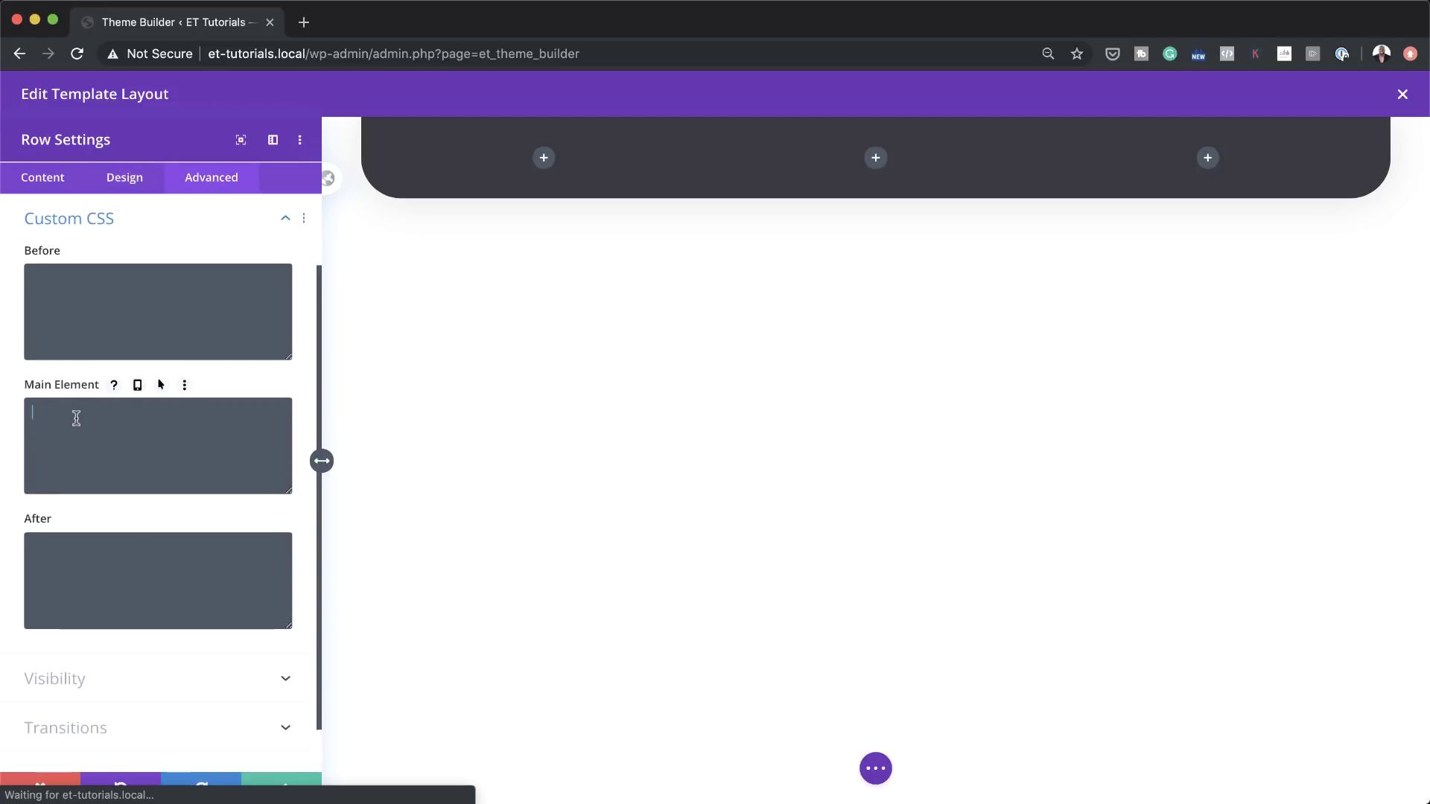
text(display: flex;)
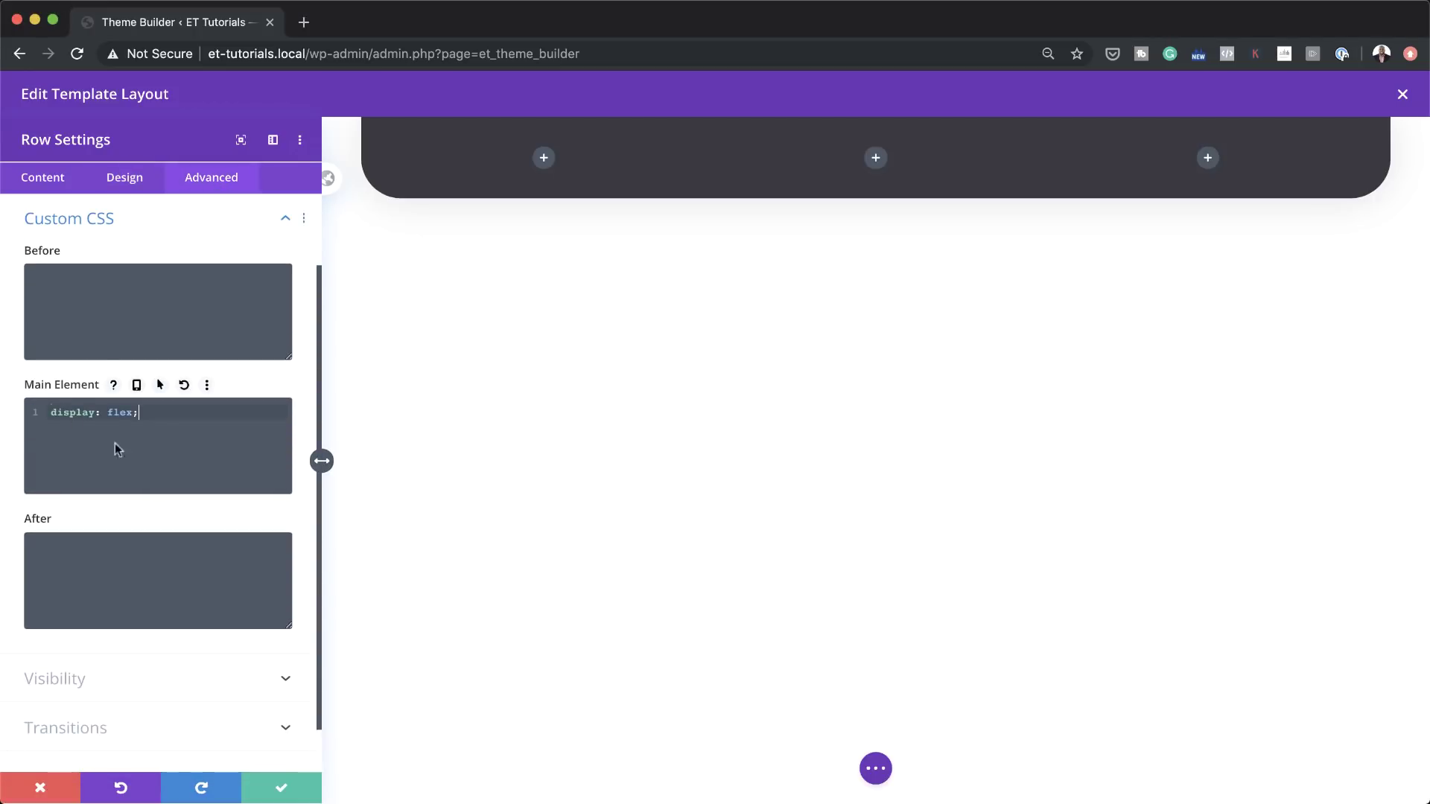
click(282, 788)
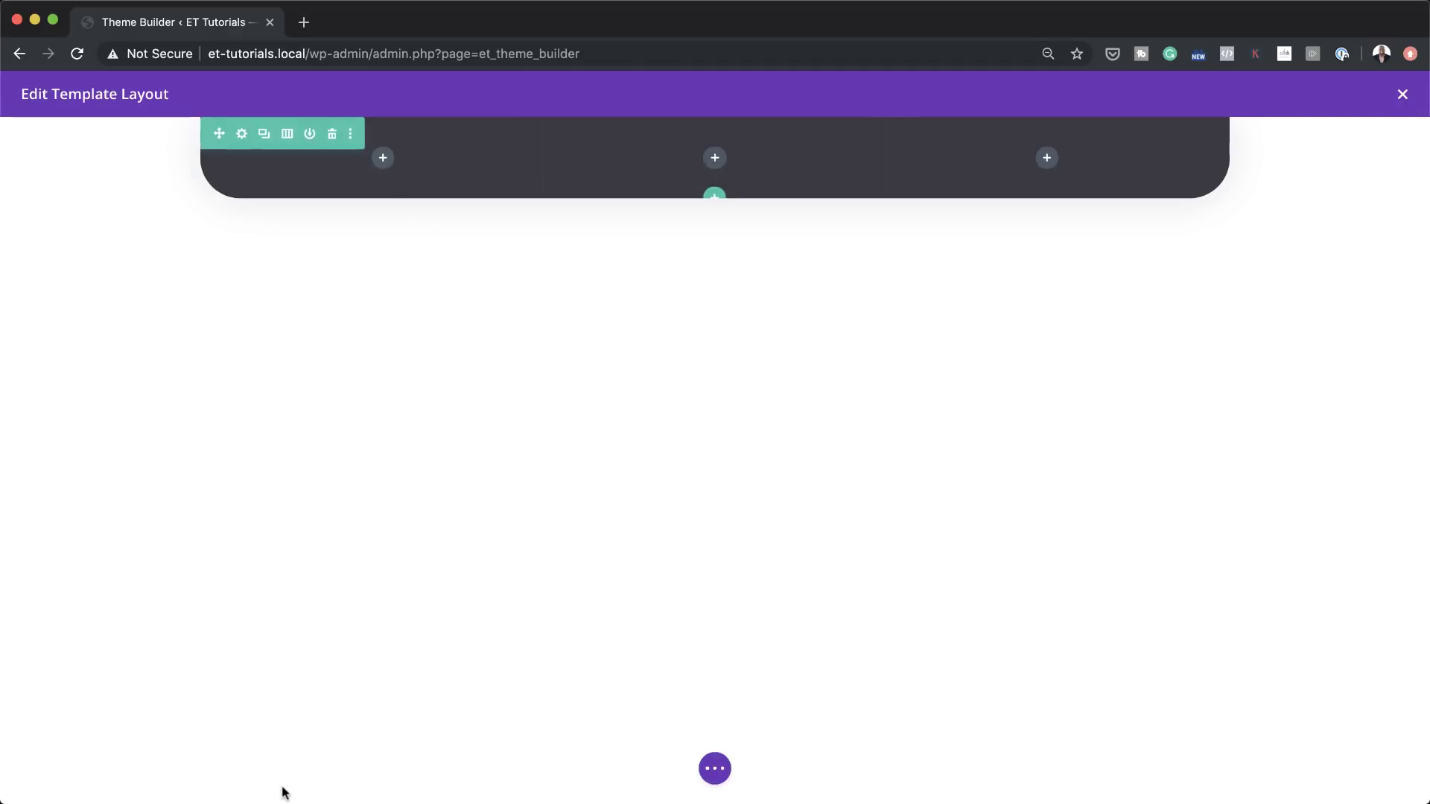
Insert an Image module in the row's first column using x-logo_divi.png from the media library
click(383, 158)
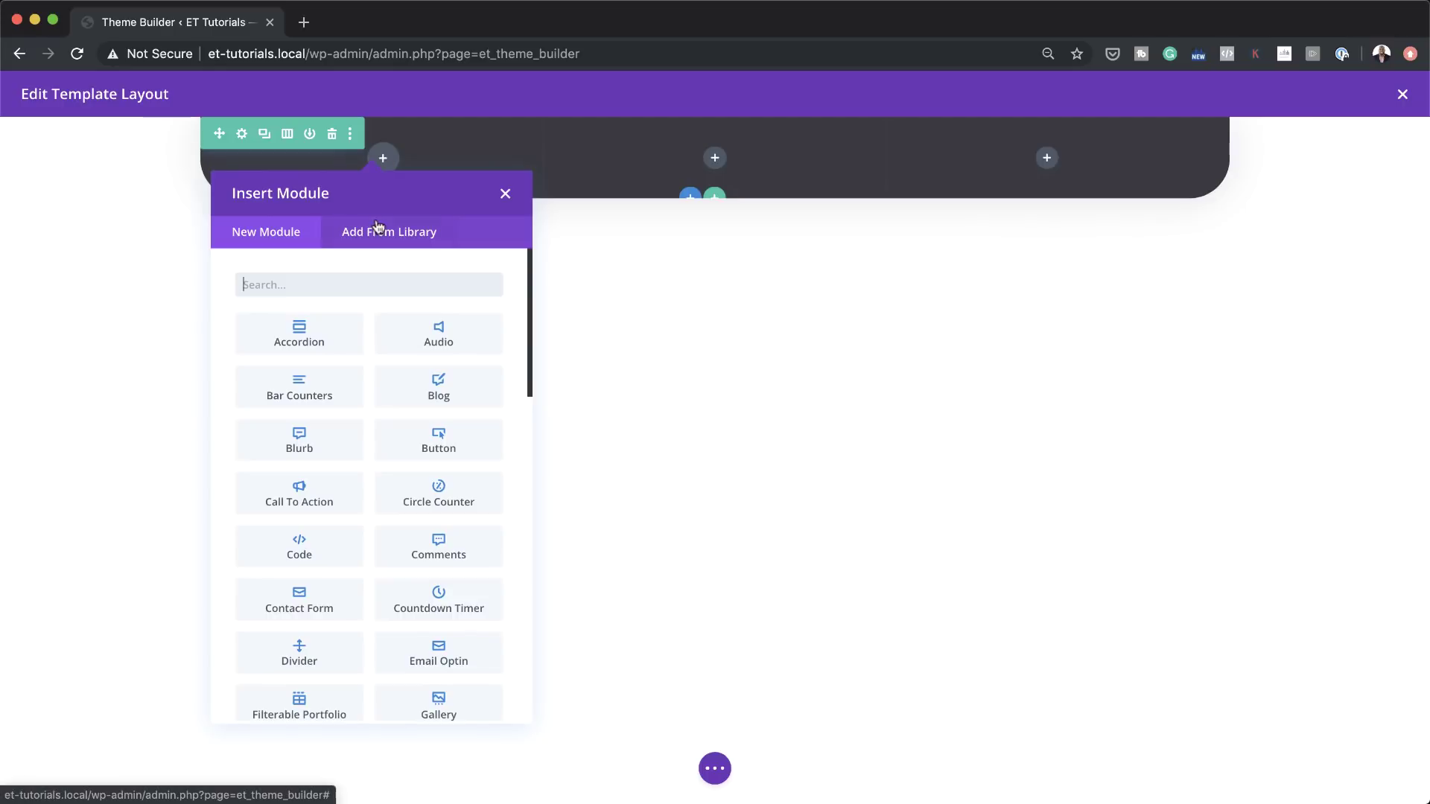
text(image)
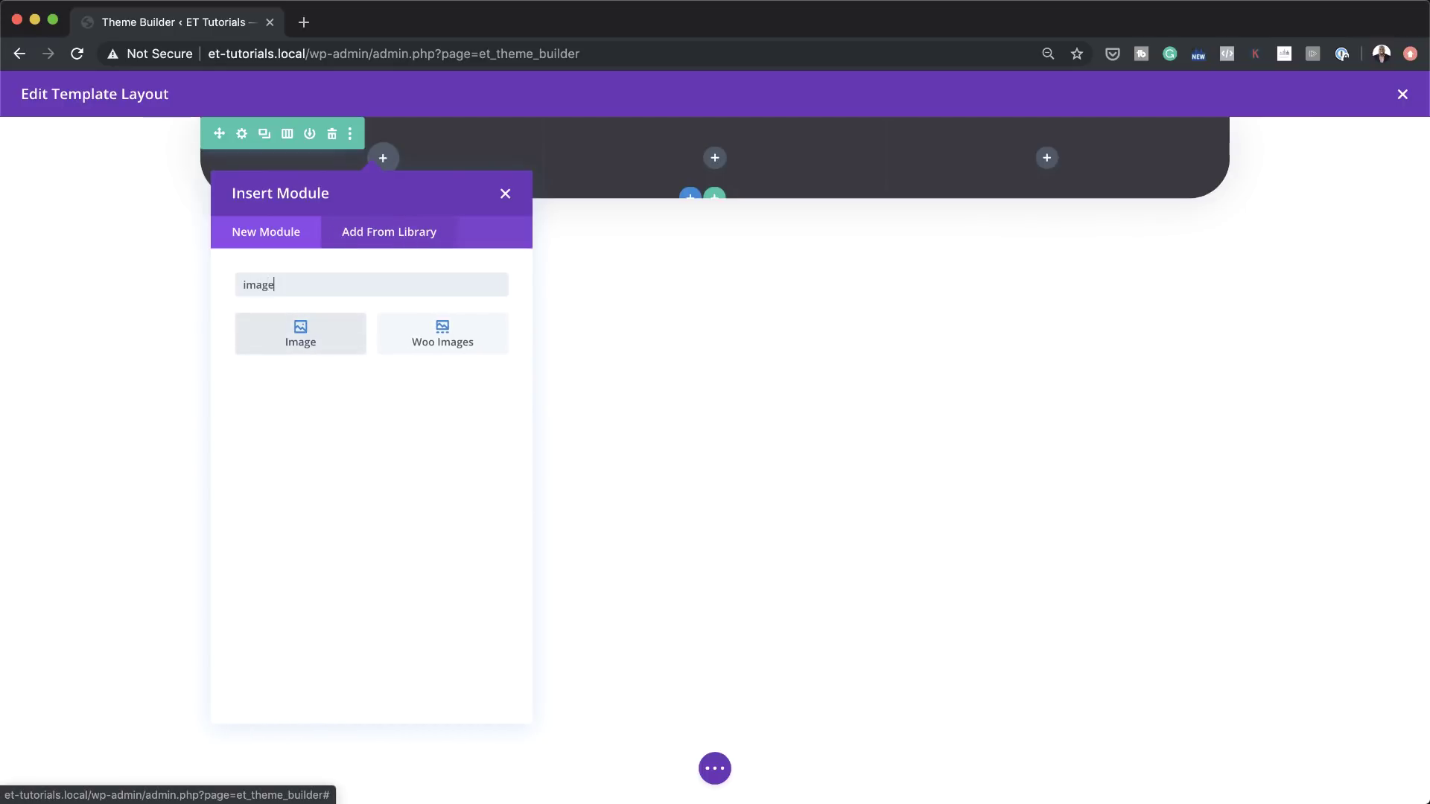
click(335, 342)
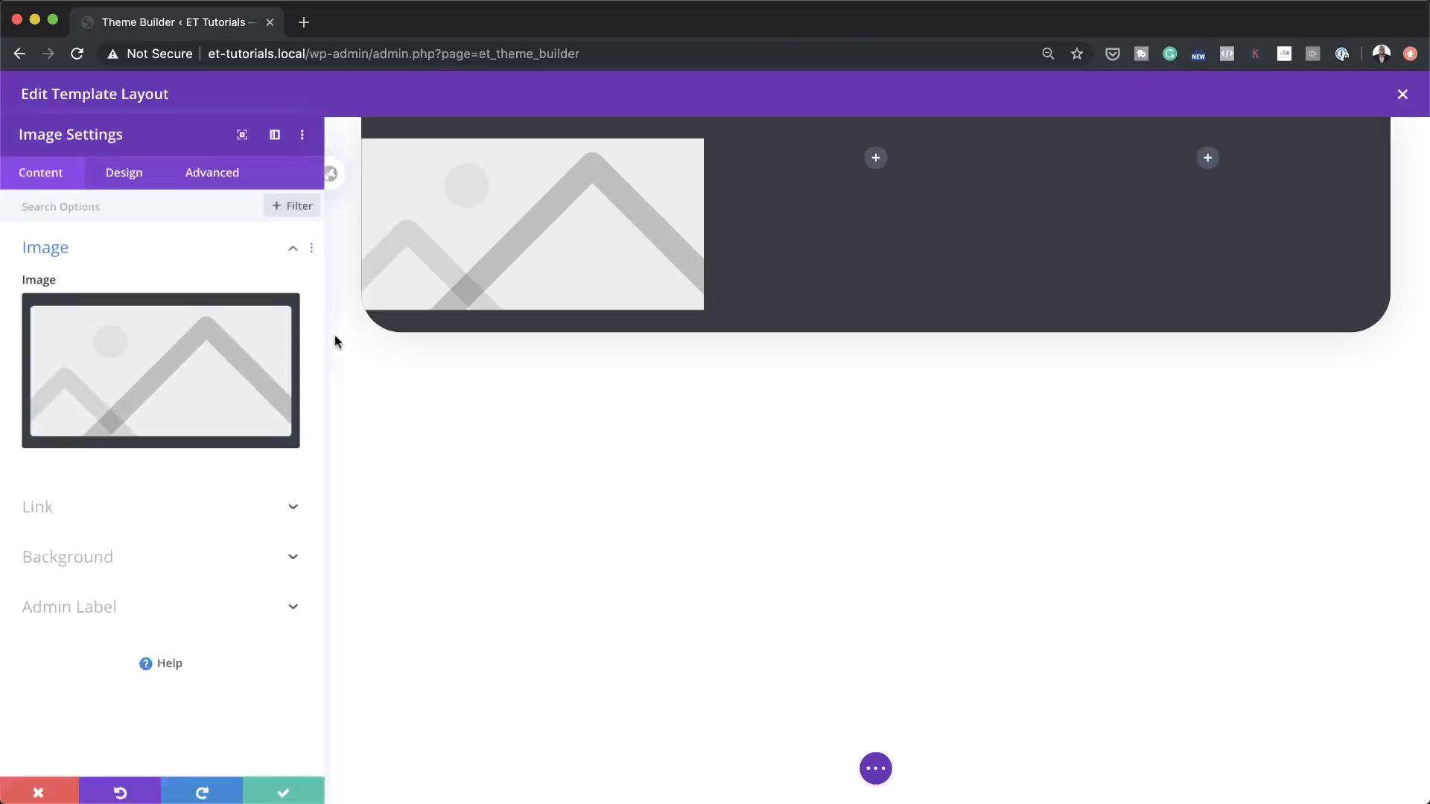
click(183, 360)
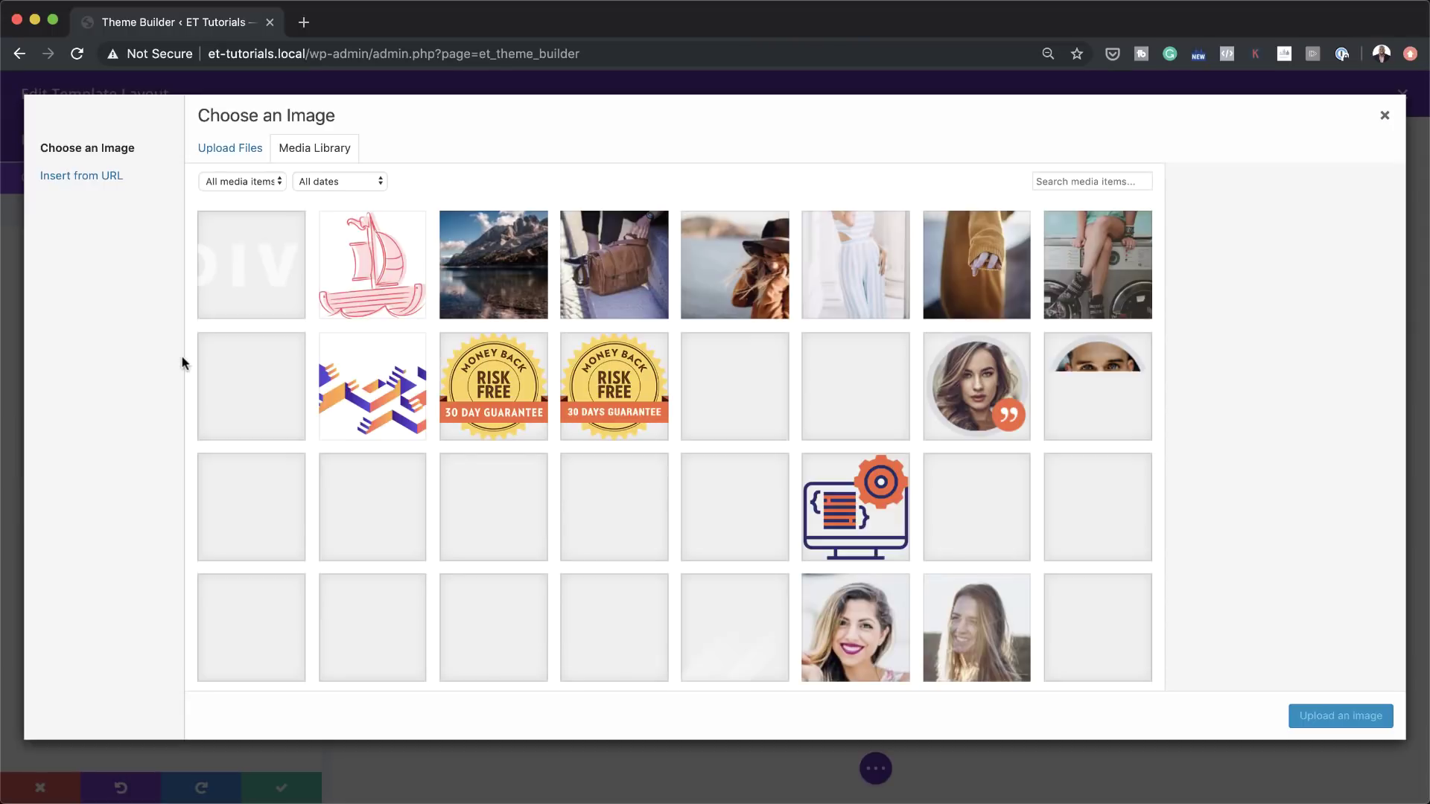
click(250, 268)
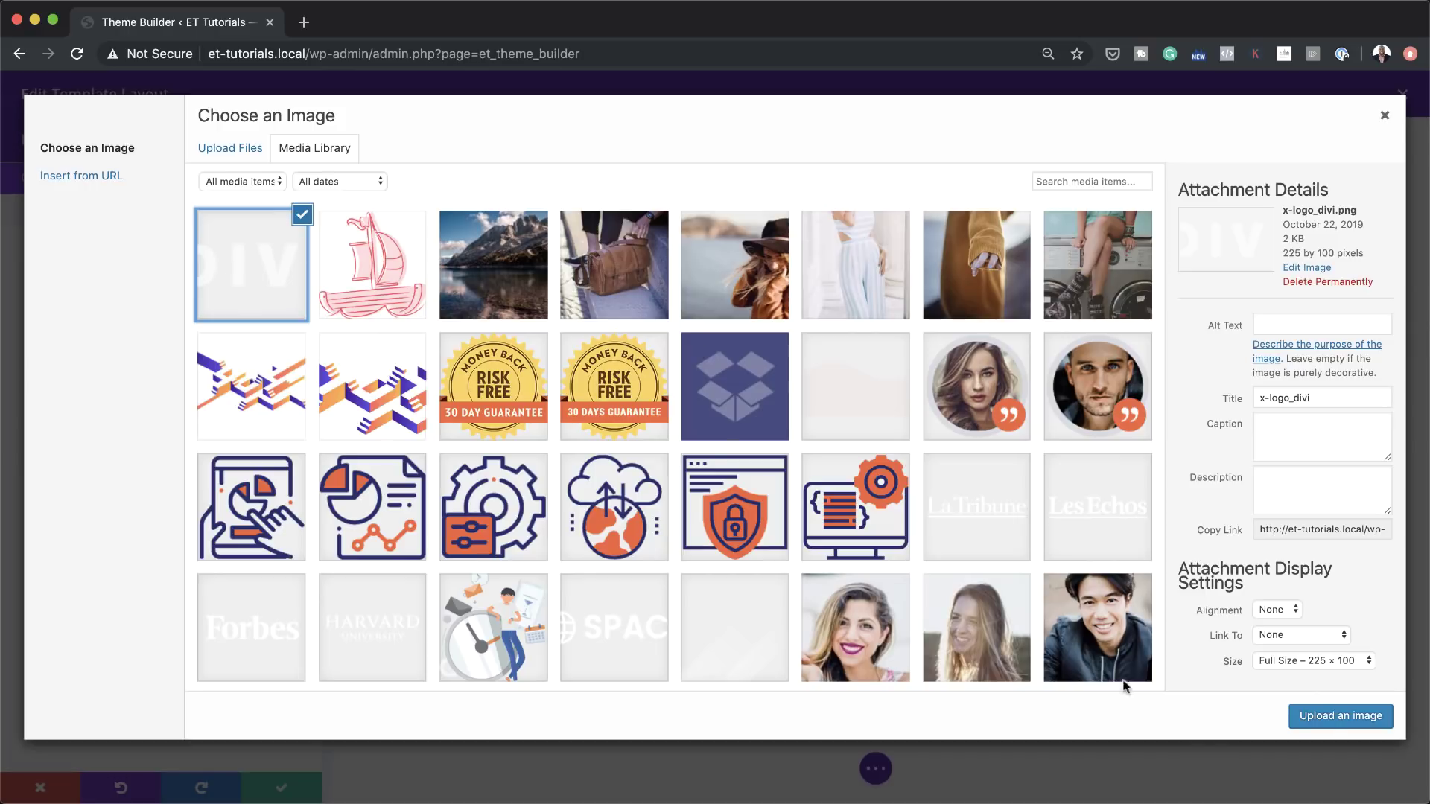
click(1340, 716)
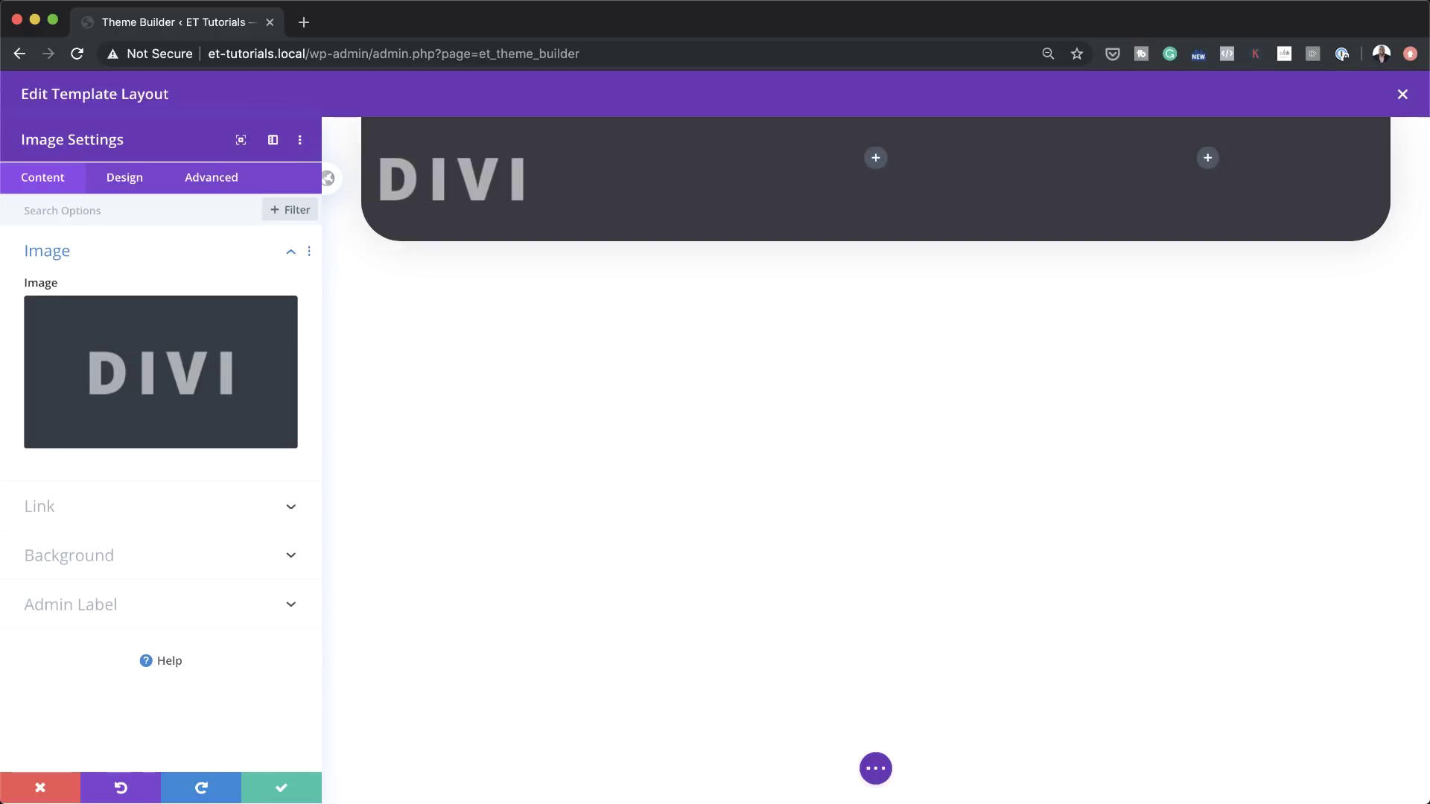
Set the logo image's width to 100px
click(130, 180)
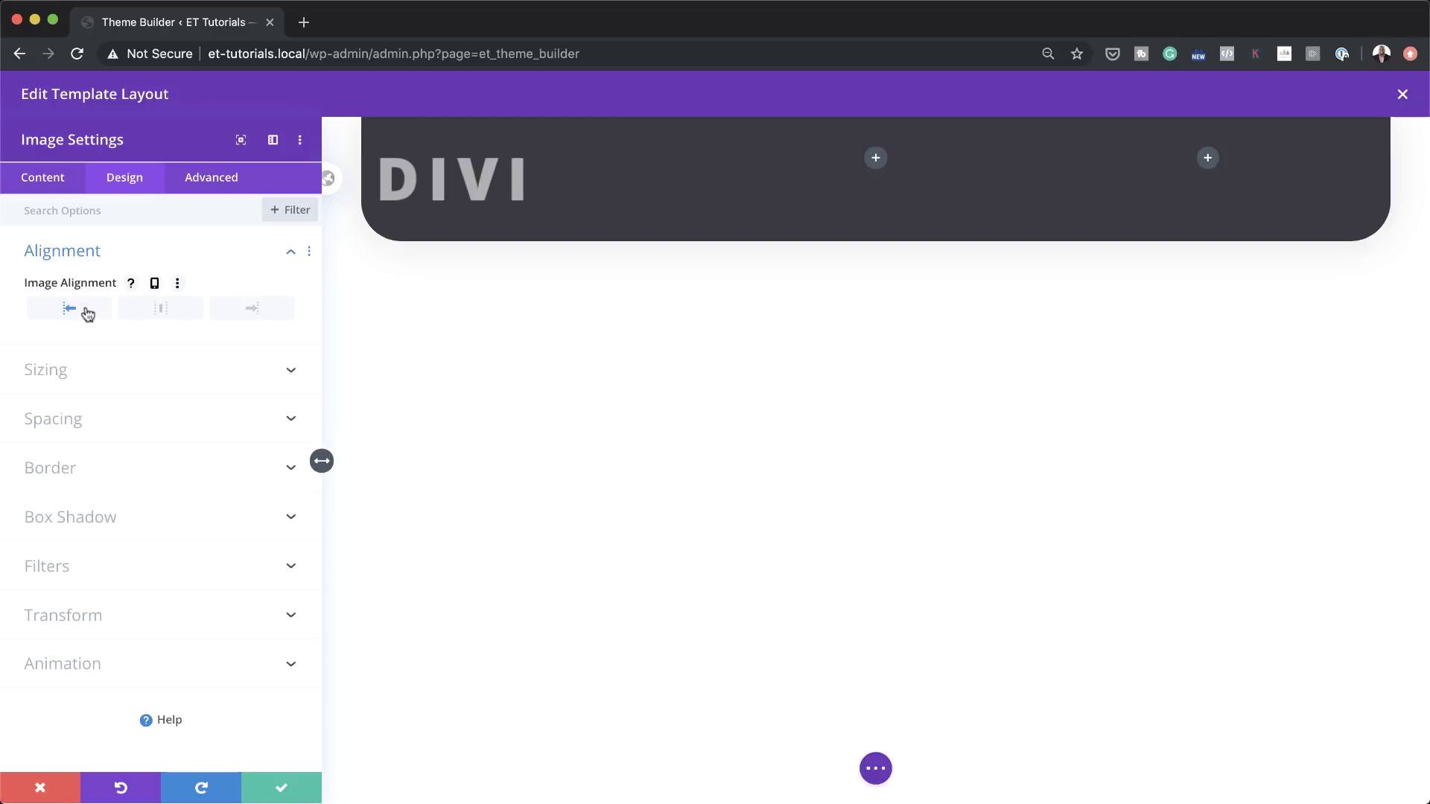
click(94, 373)
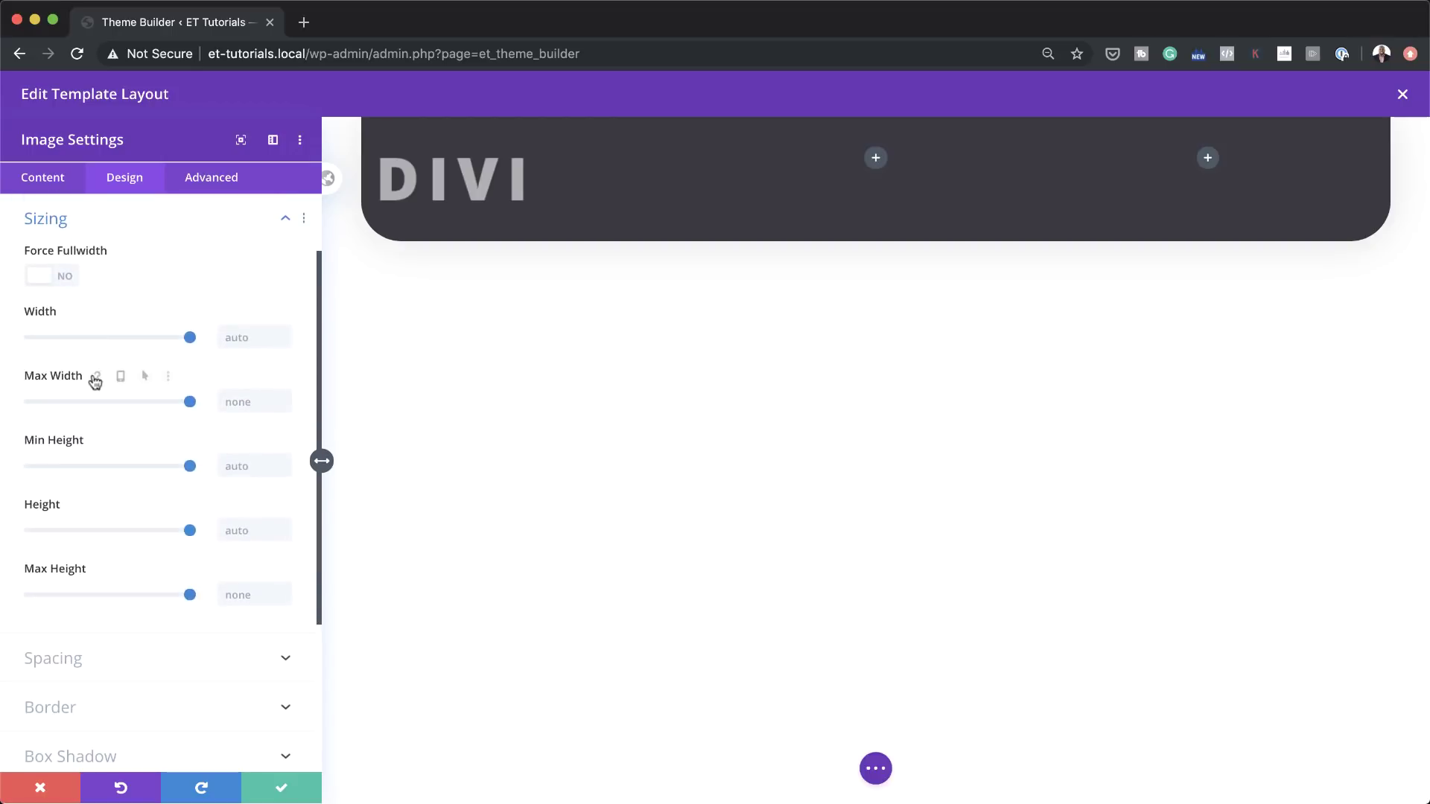
click(234, 337)
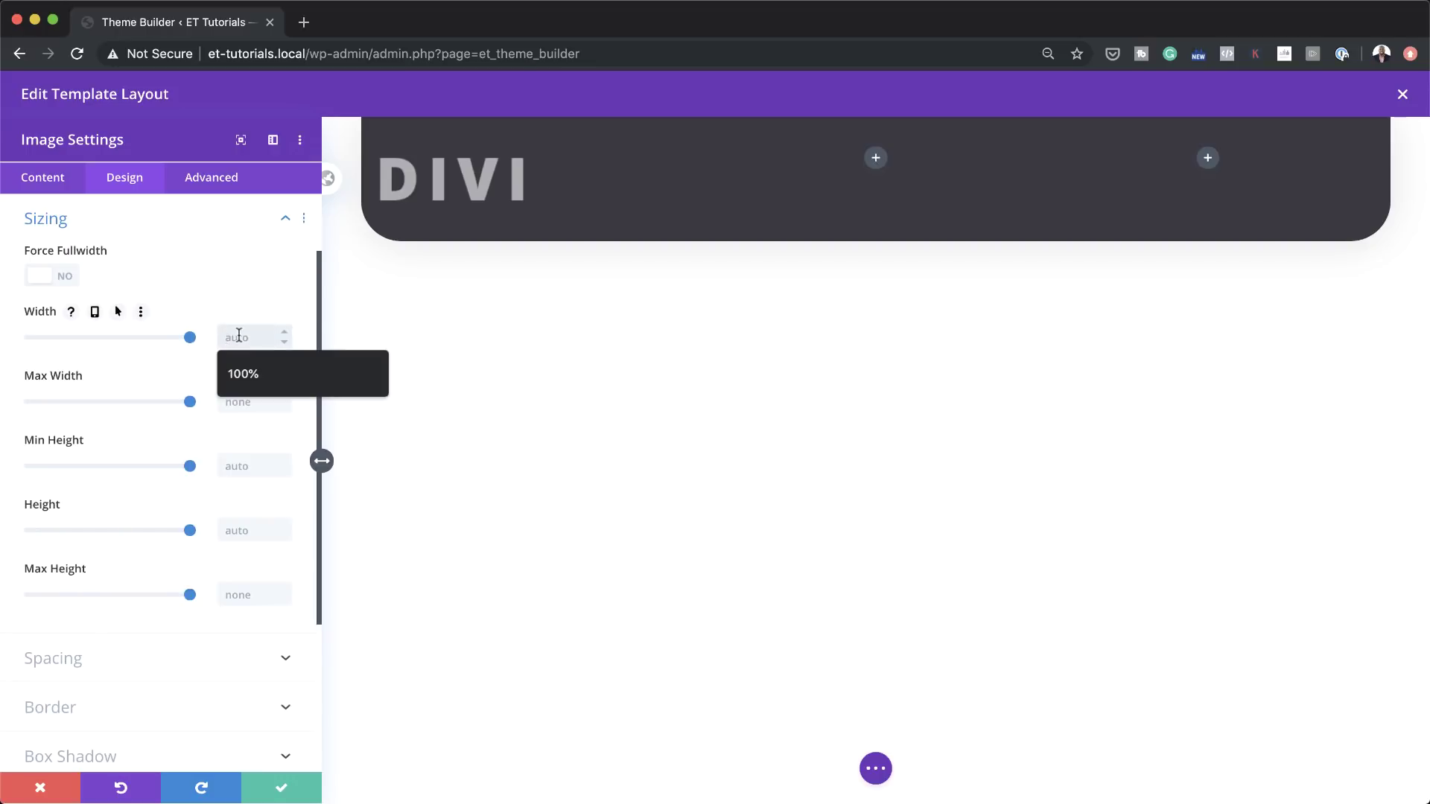
text(100px)
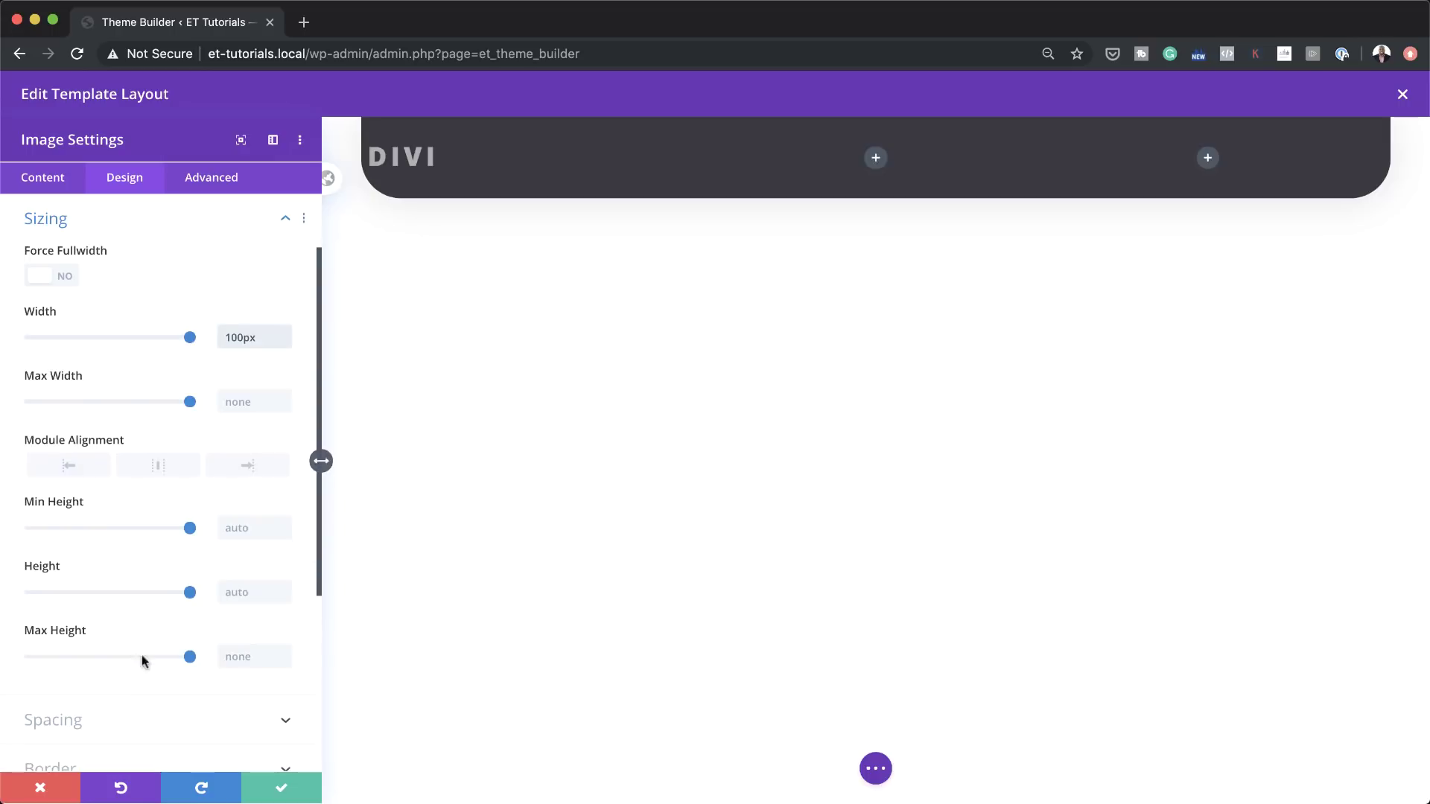
Set the logo image's top margin to 5px and its left margin to 50px
scroll(139, 685, down, 2)
click(83, 606)
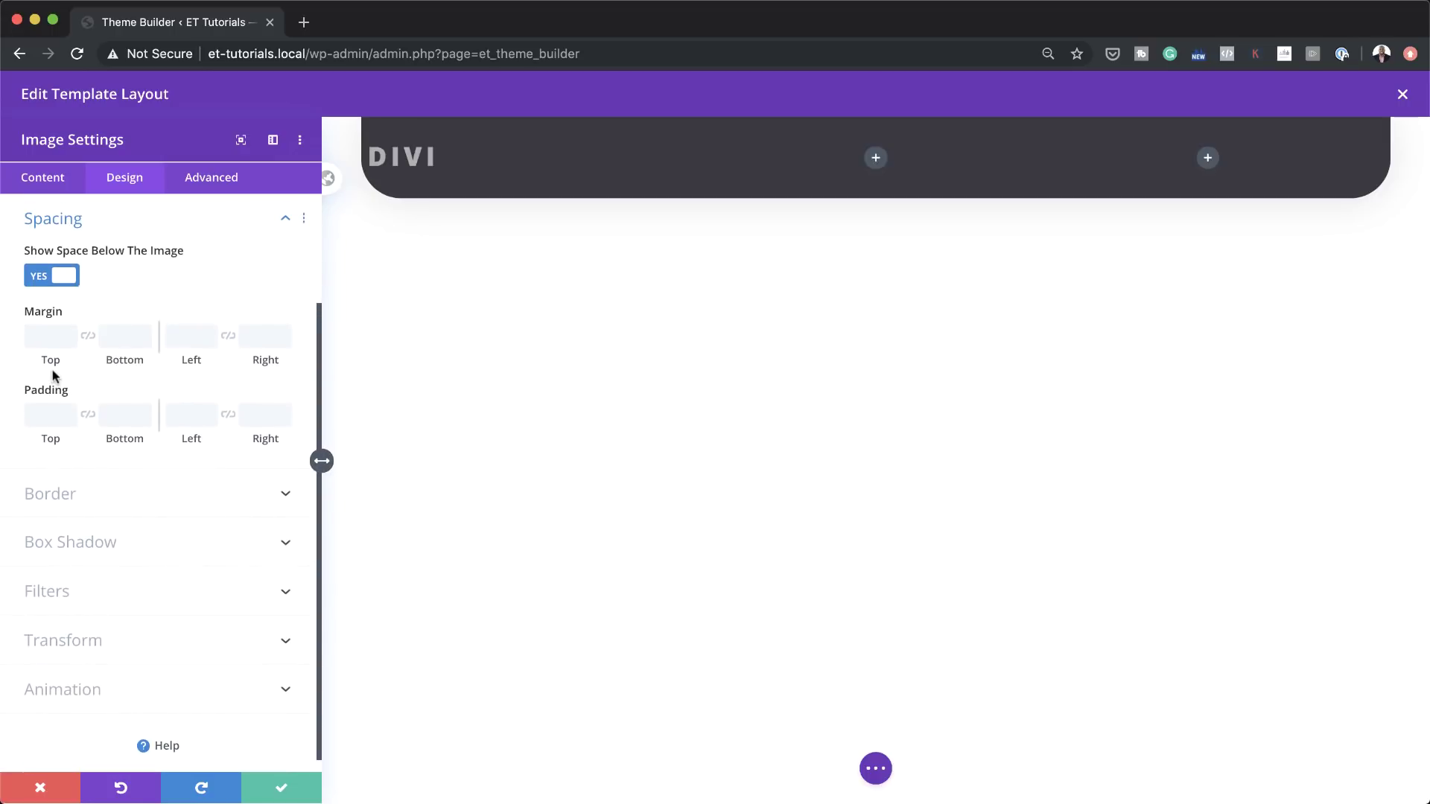
click(42, 335)
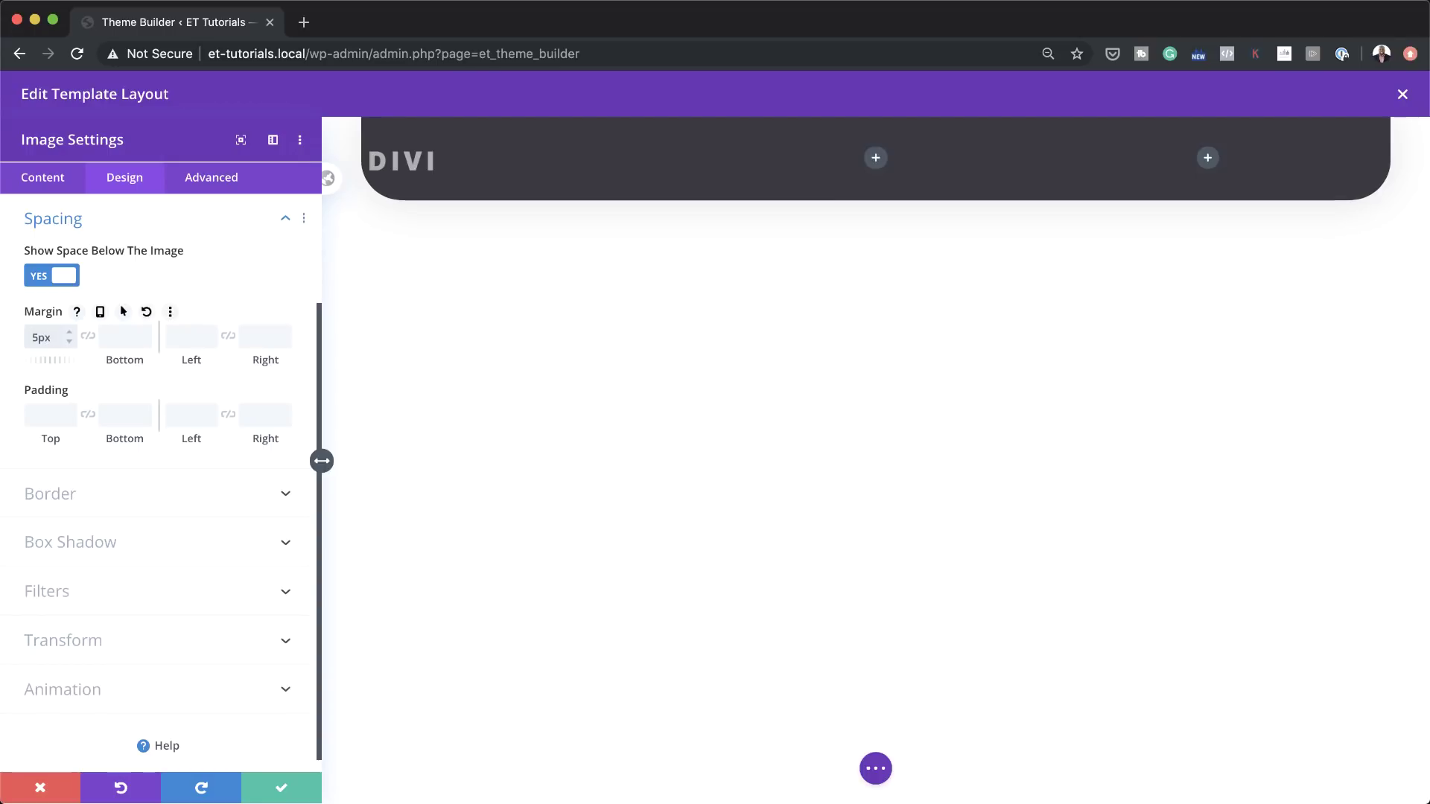
click(184, 340)
text(50px)
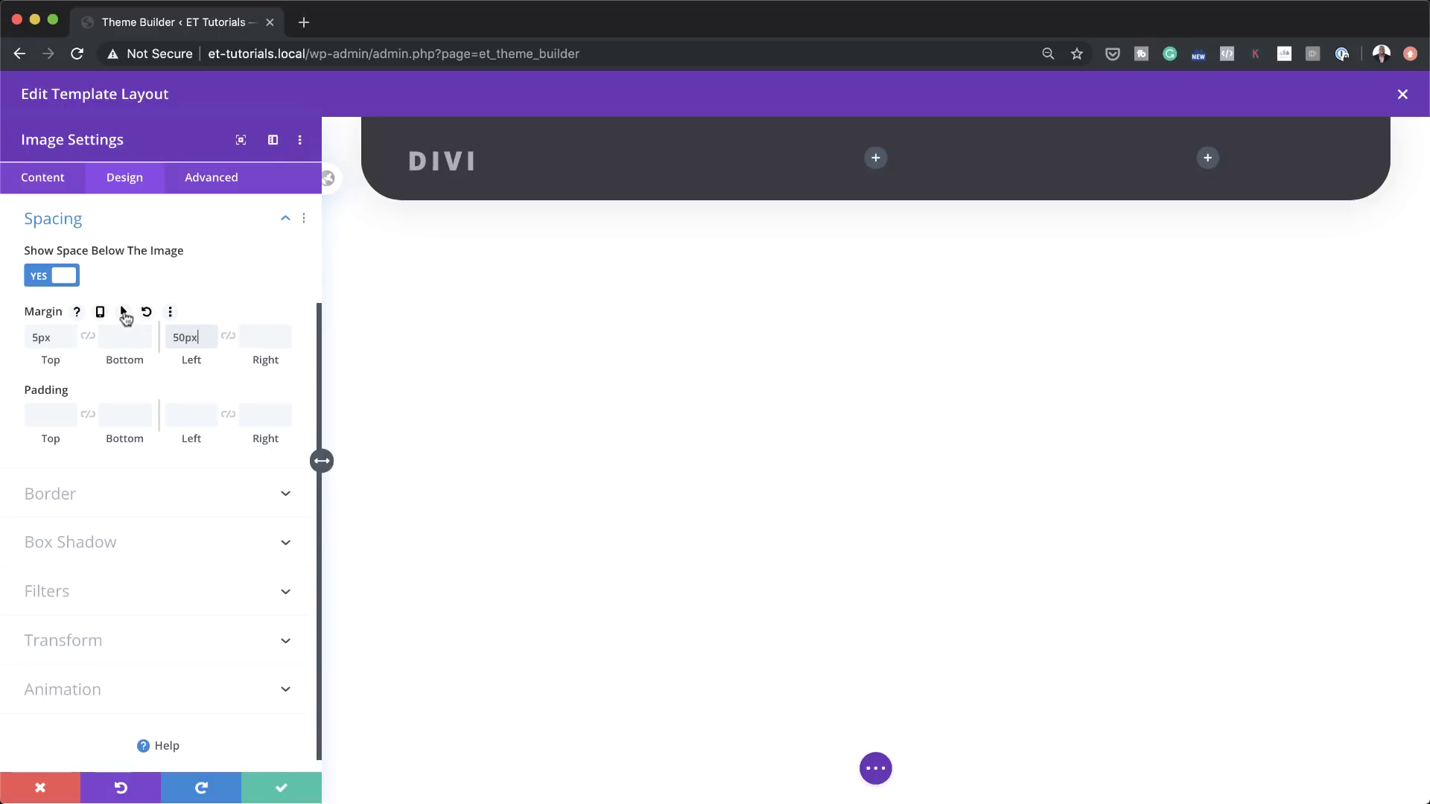
Enable hover and responsive options for the logo's margin, enter a smaller left margin for phones, and save the image settings
click(124, 313)
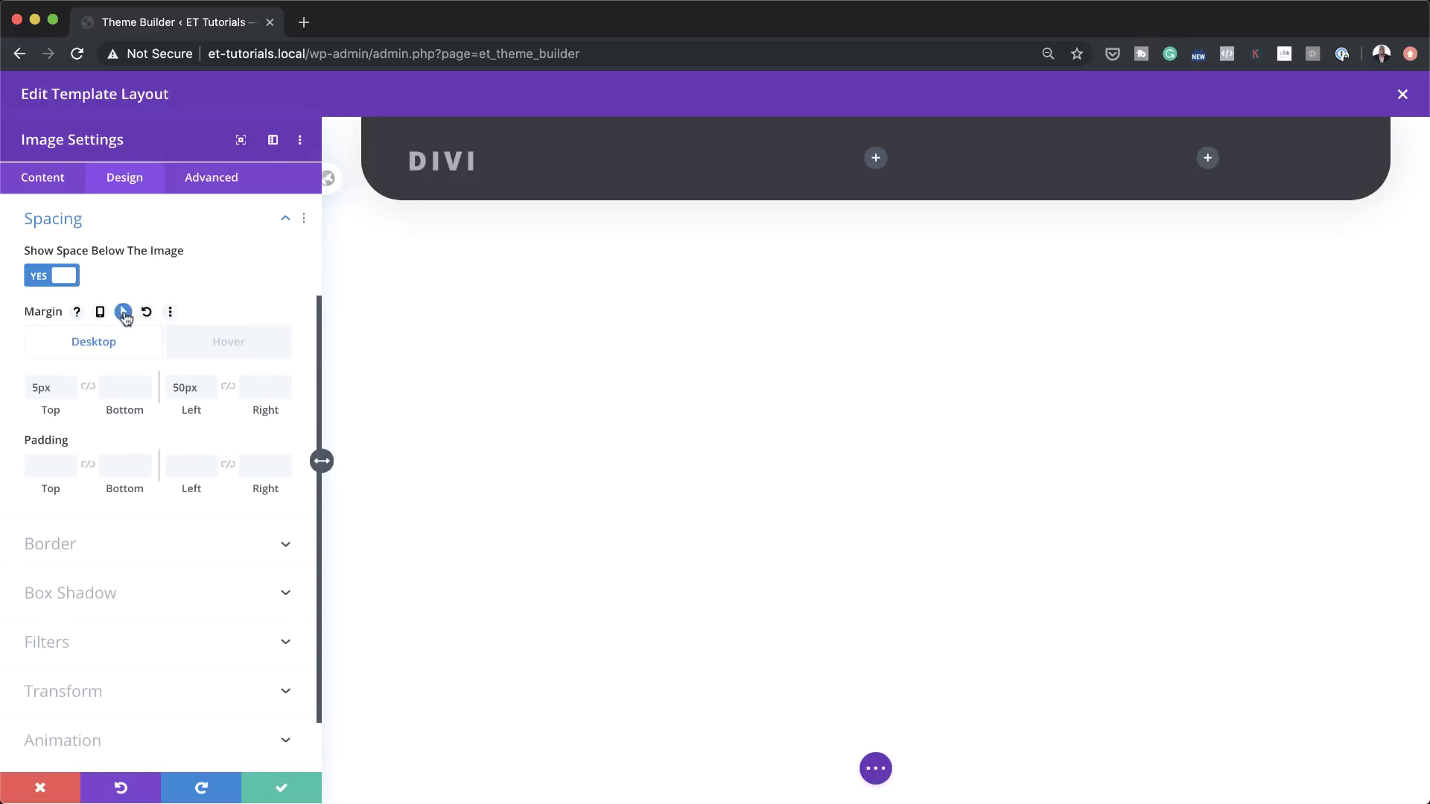
click(101, 314)
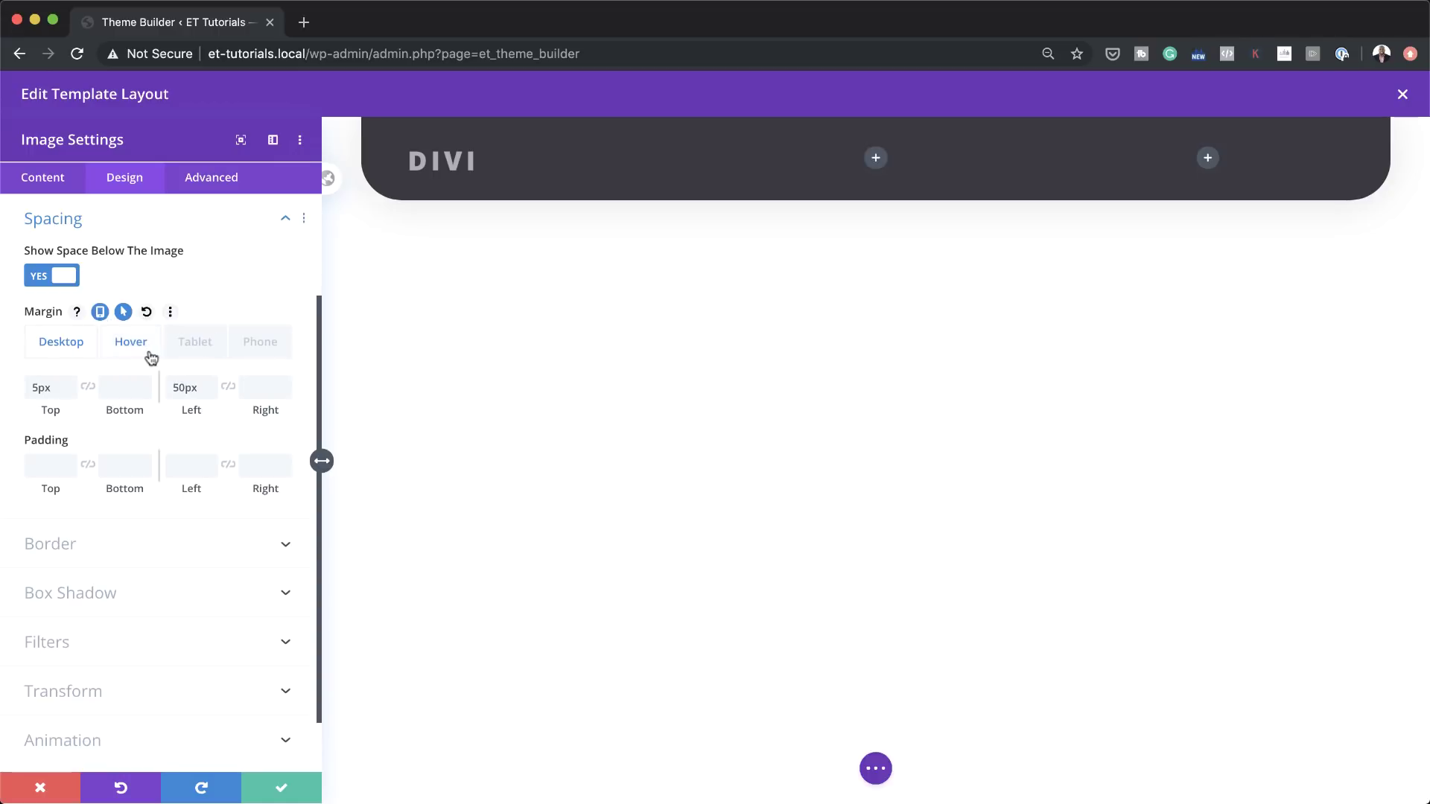
click(210, 350)
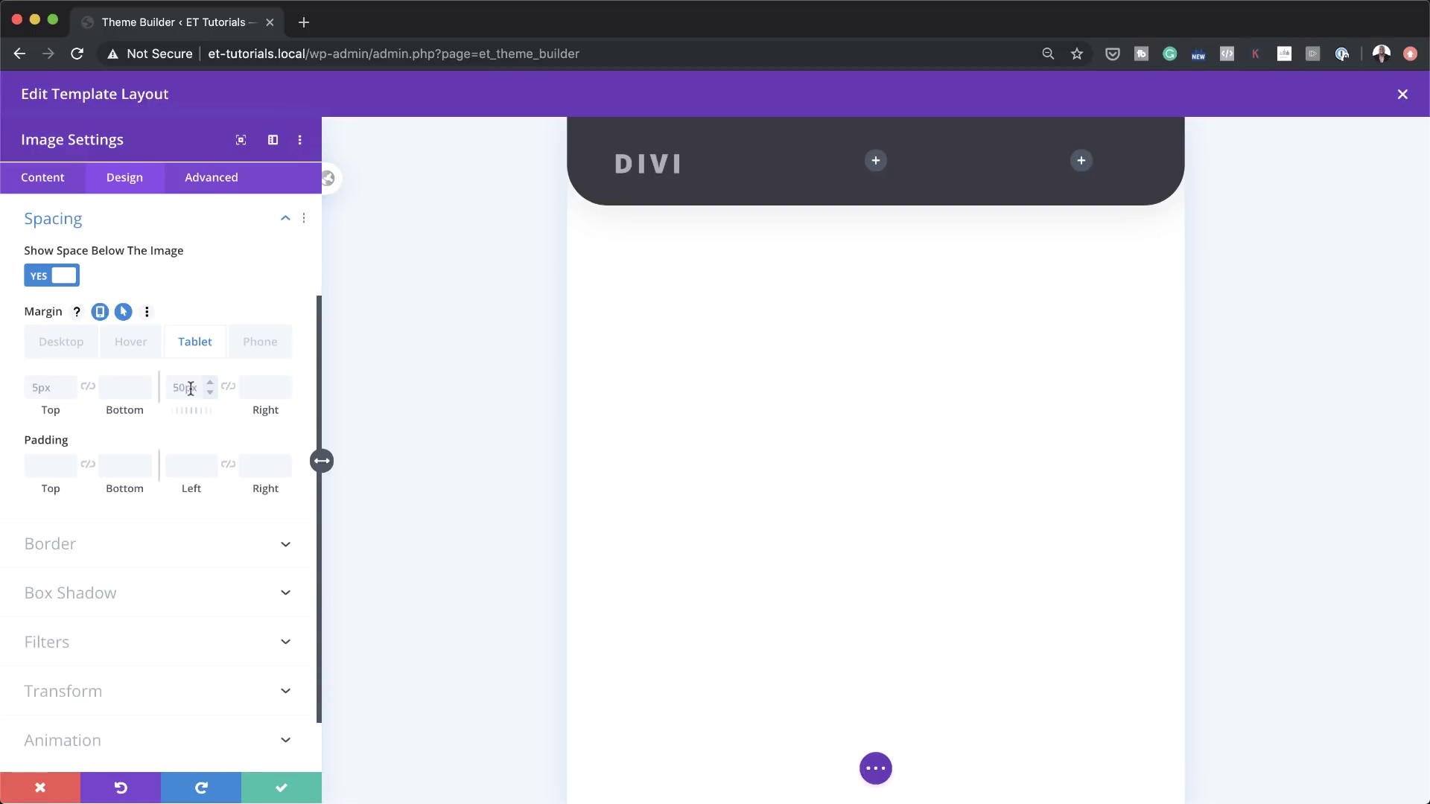
click(257, 344)
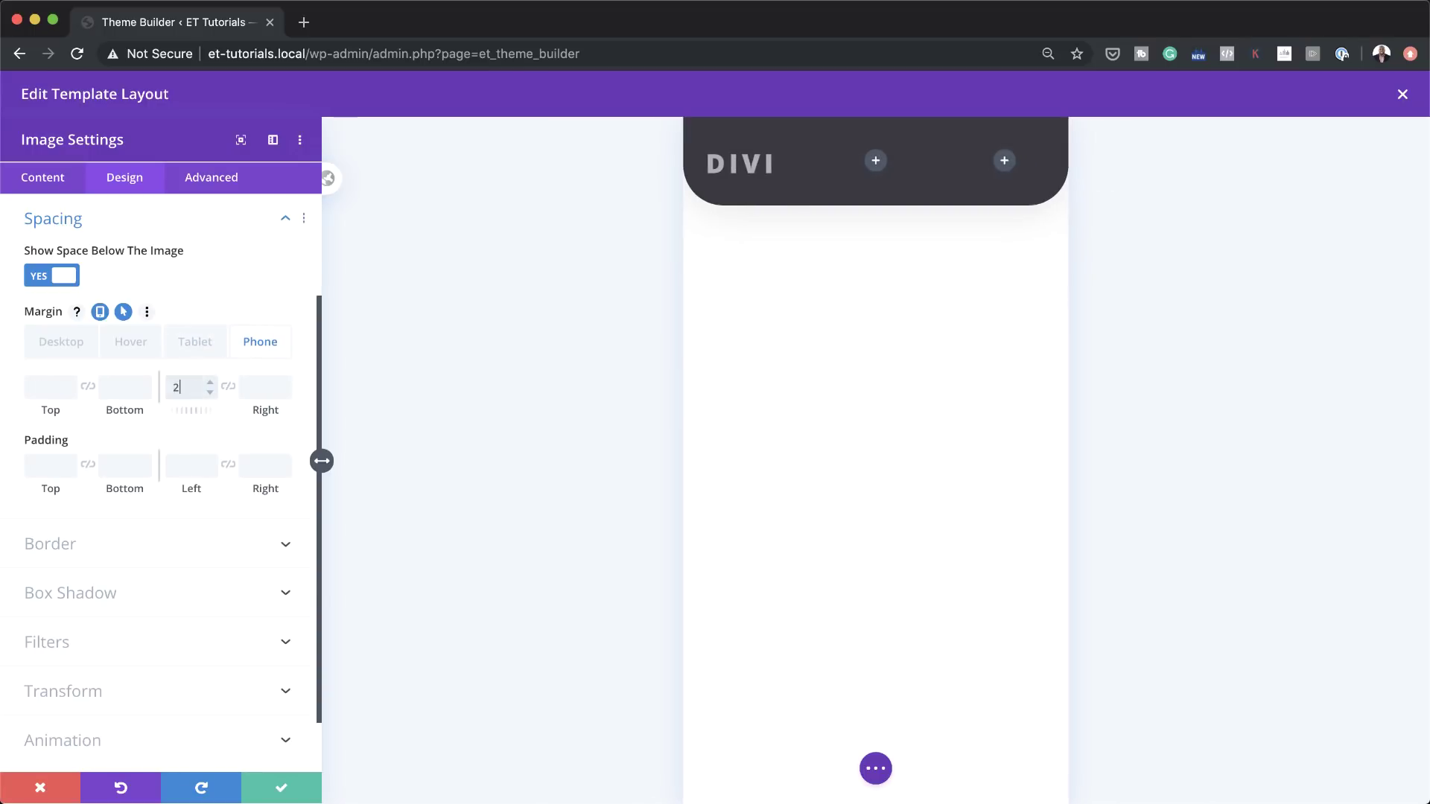
click(293, 787)
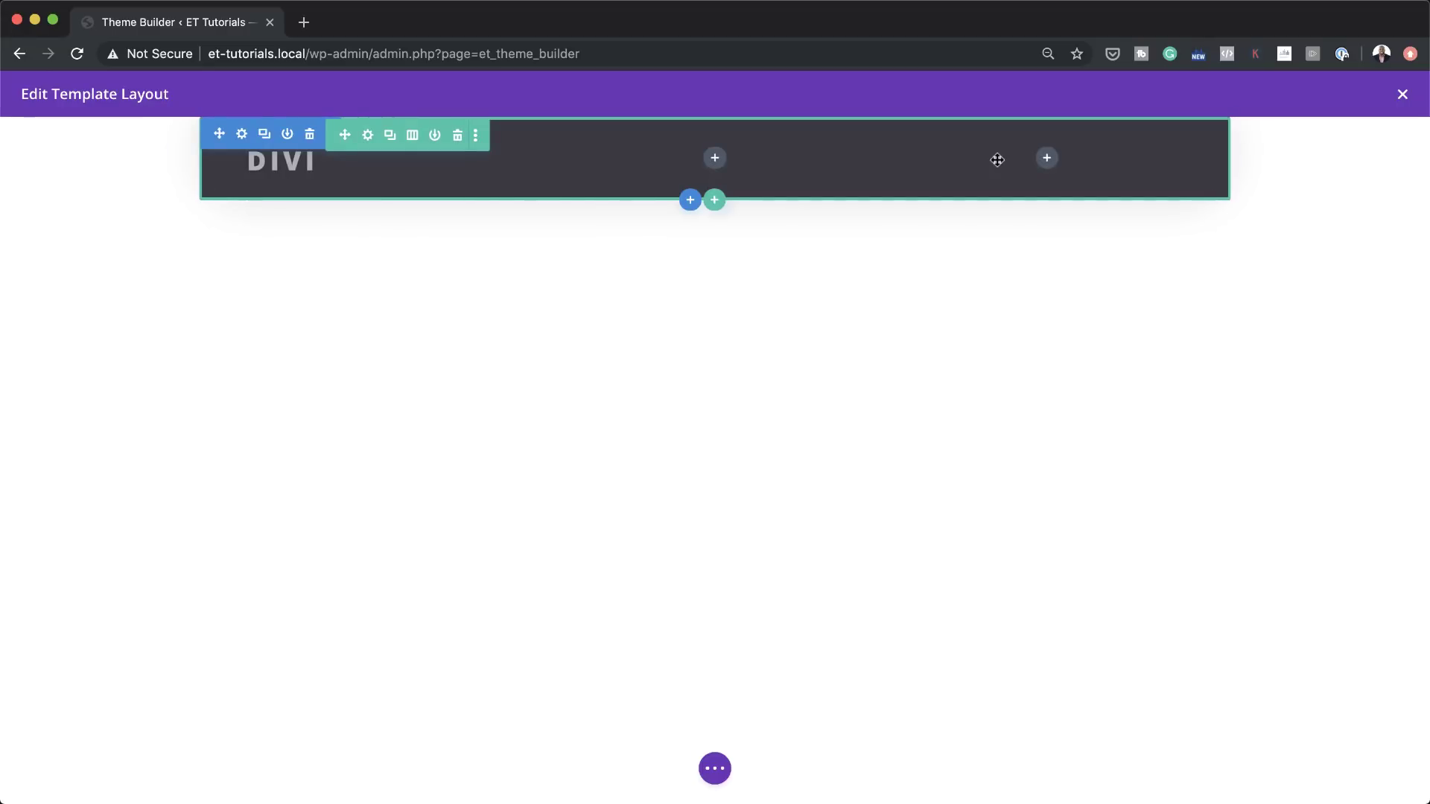
Insert a Social Media Follow module in the row's middle column
click(715, 158)
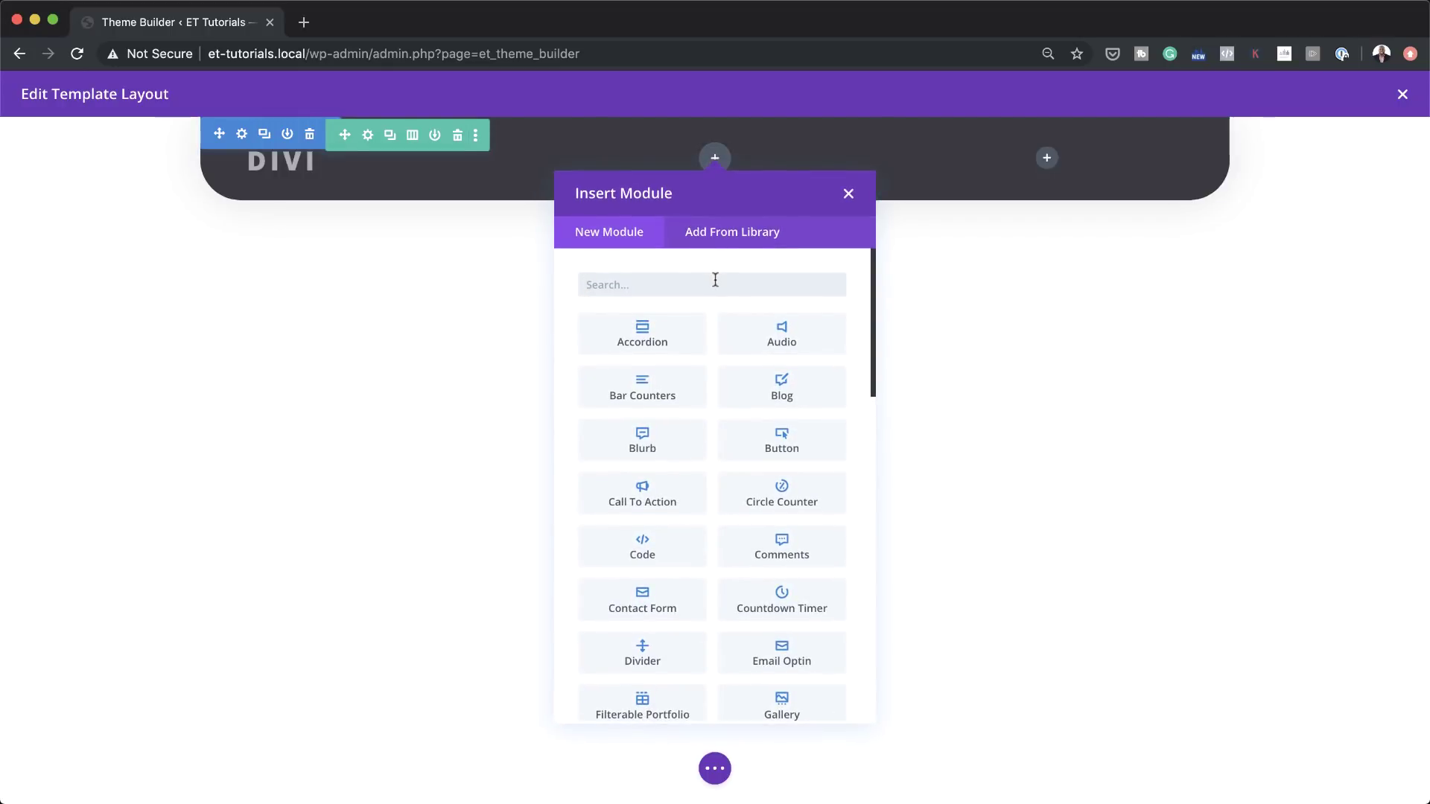
text(soc)
click(642, 334)
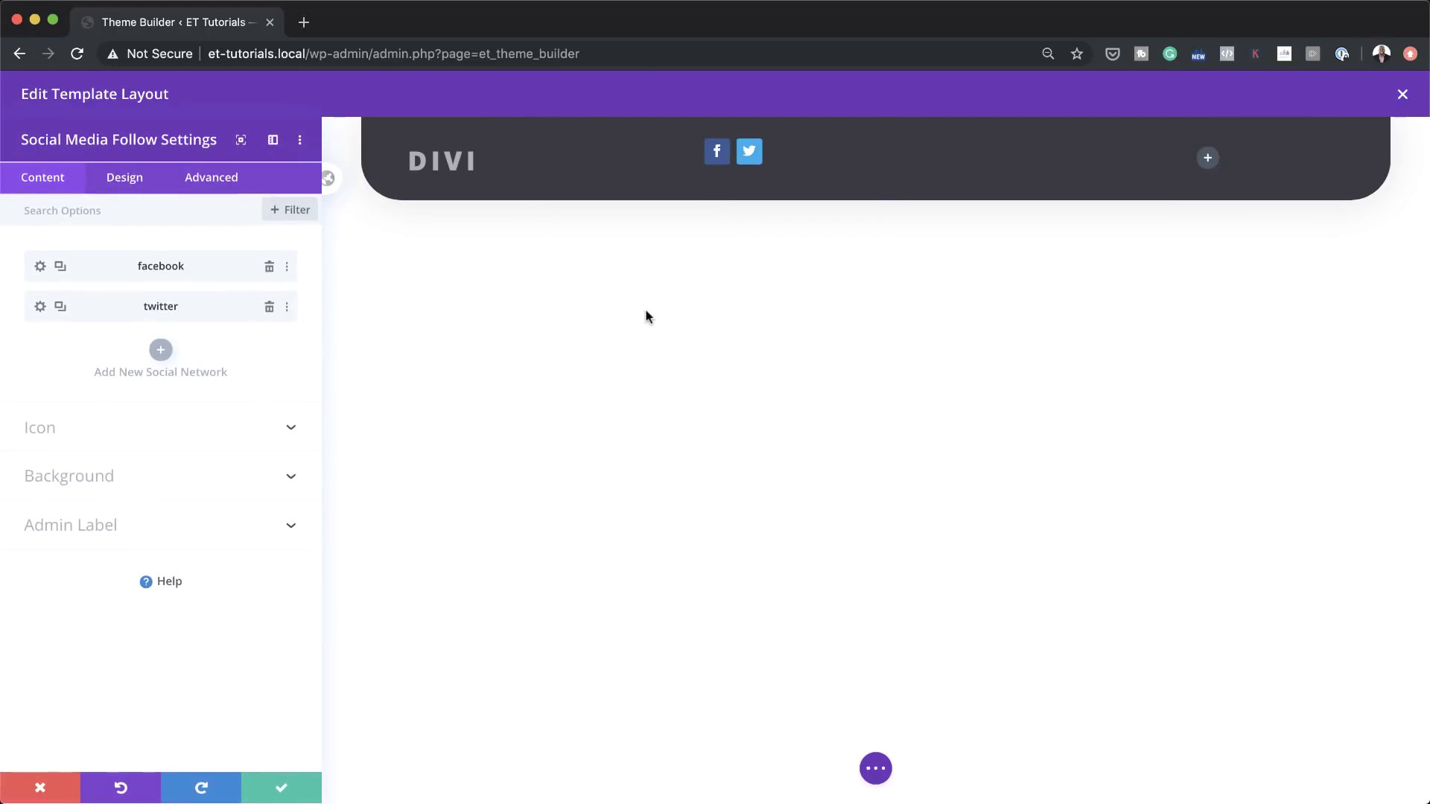
Add a new social network to the Social Media Follow module and set it to Instagram
click(161, 350)
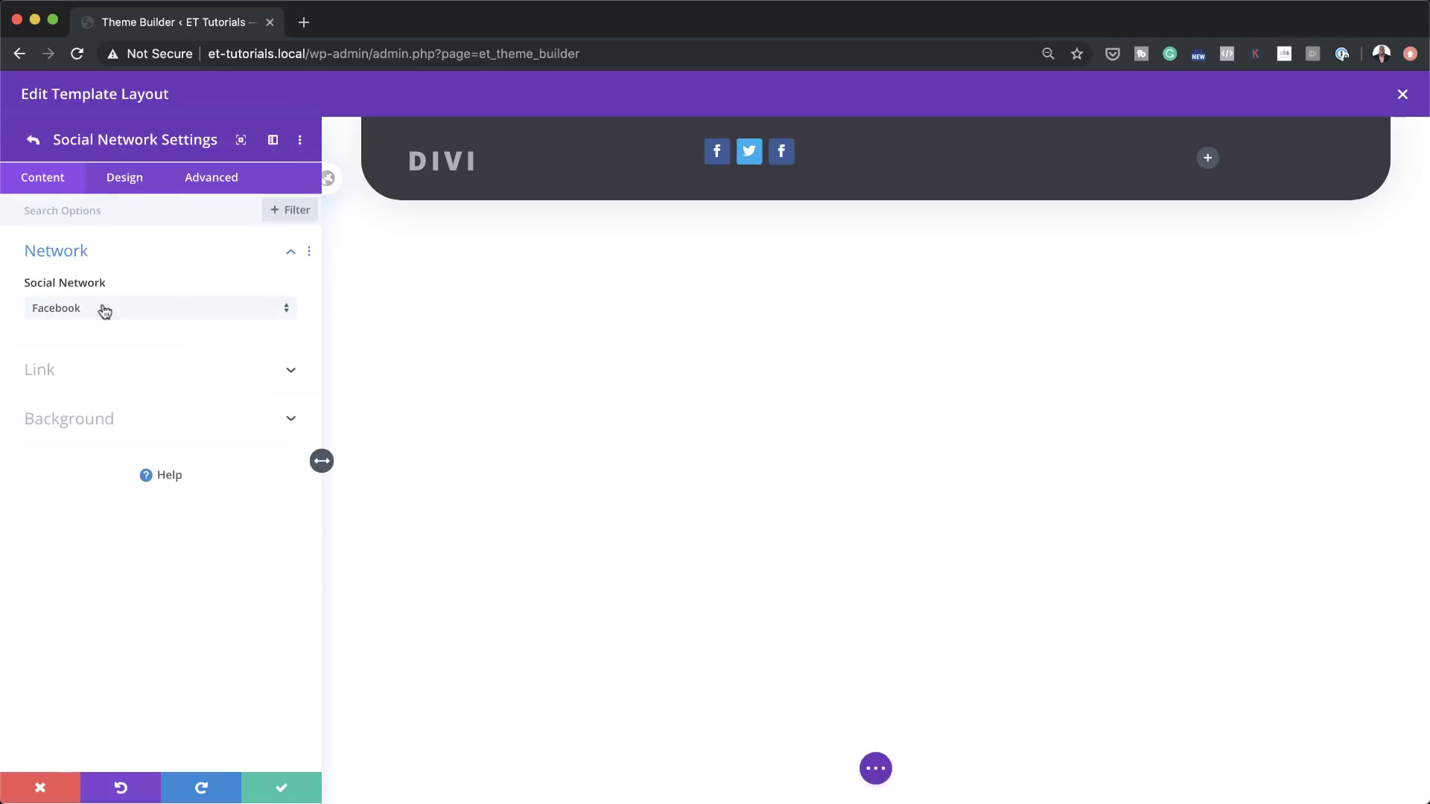
click(105, 311)
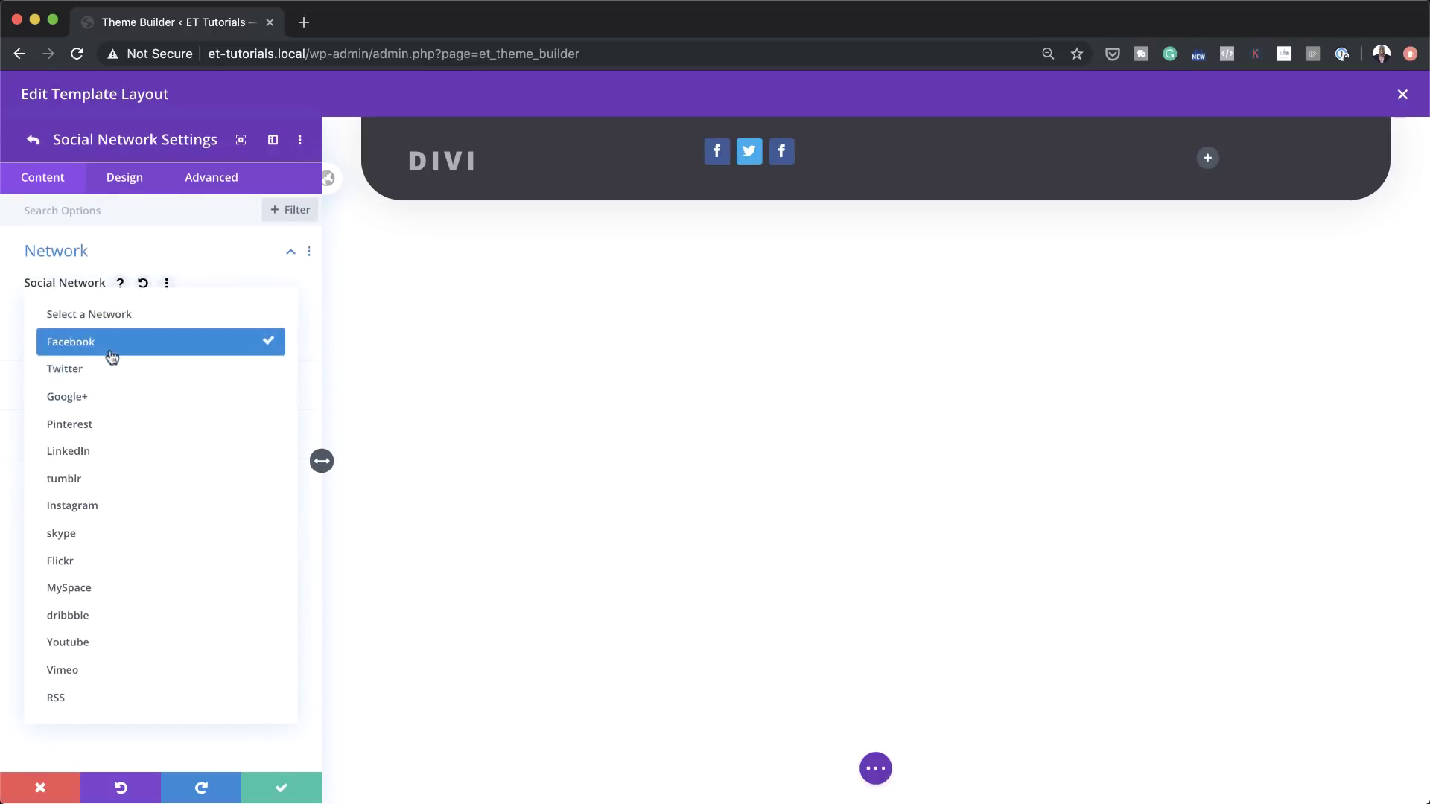
click(100, 506)
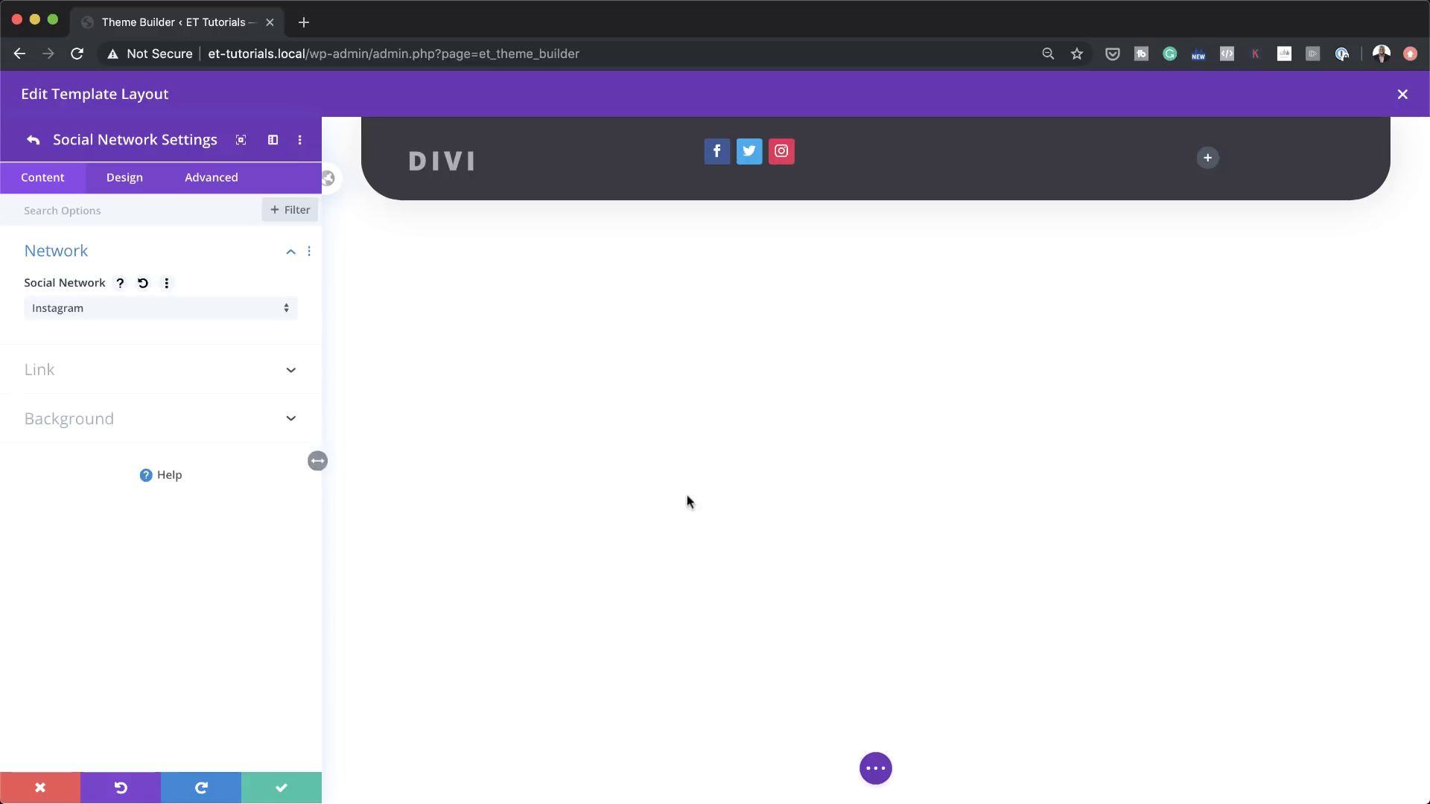
Set the Instagram icon's background to the transparent saved color rgba(131,0,233,0) and return to the module's settings
click(110, 424)
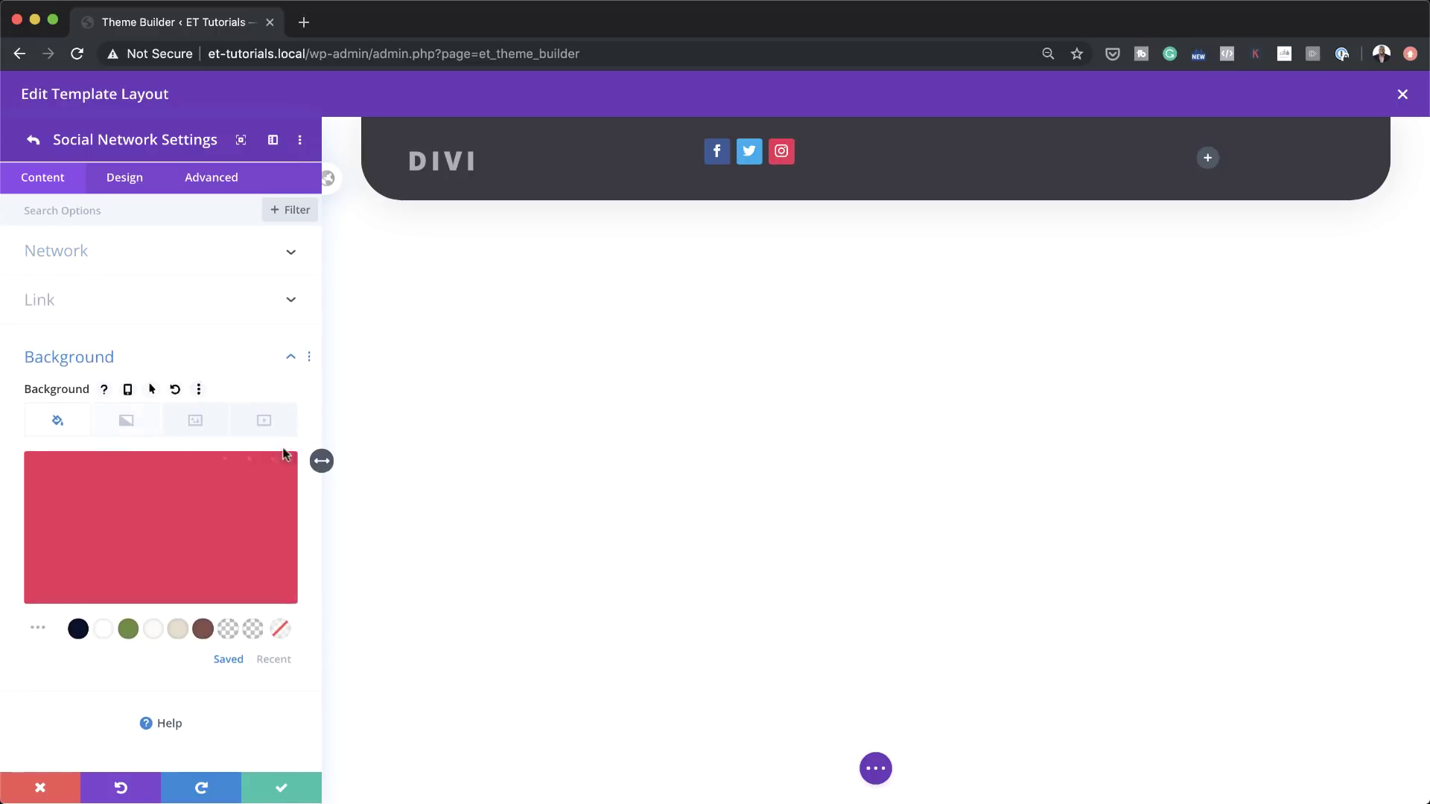
mouse_move(188, 518)
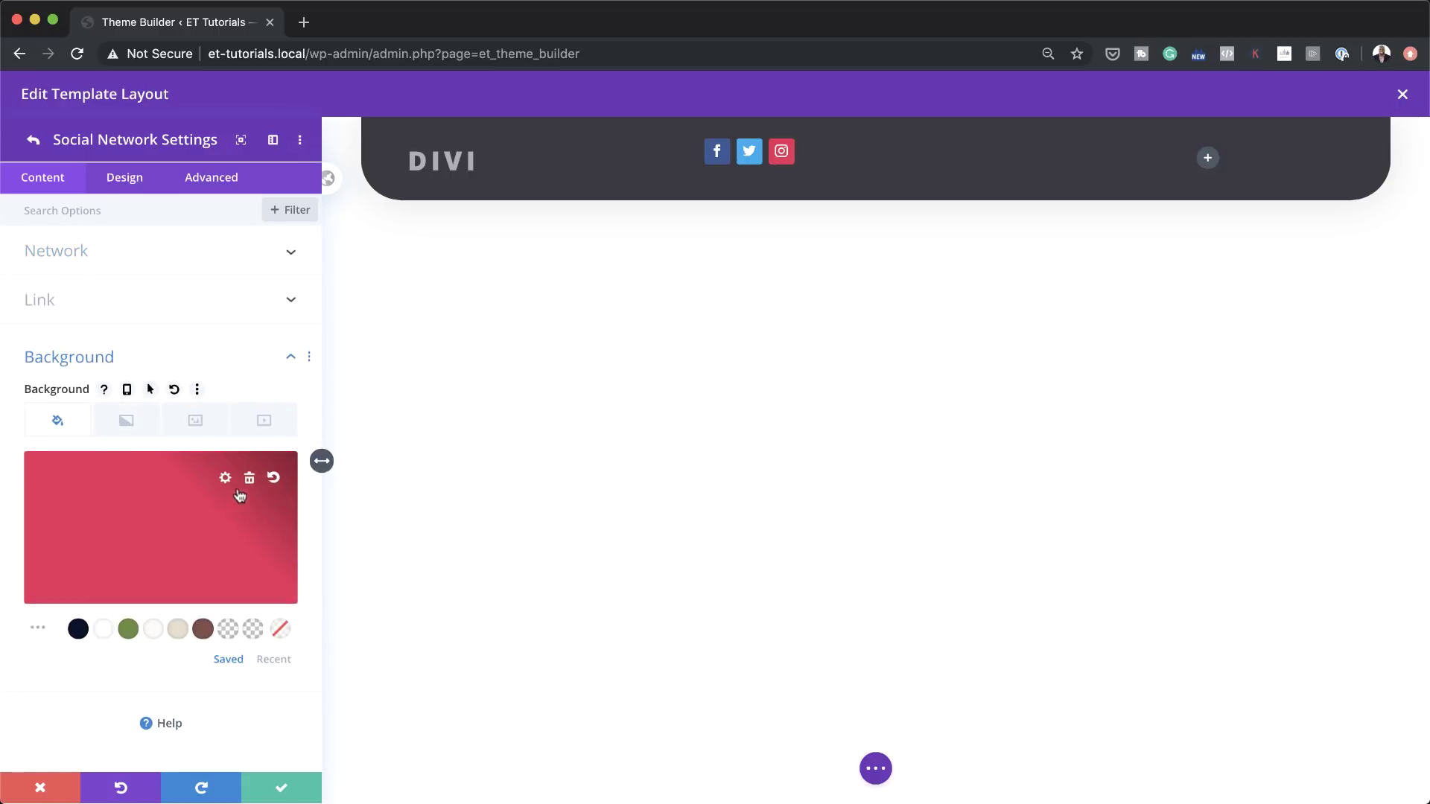
click(253, 631)
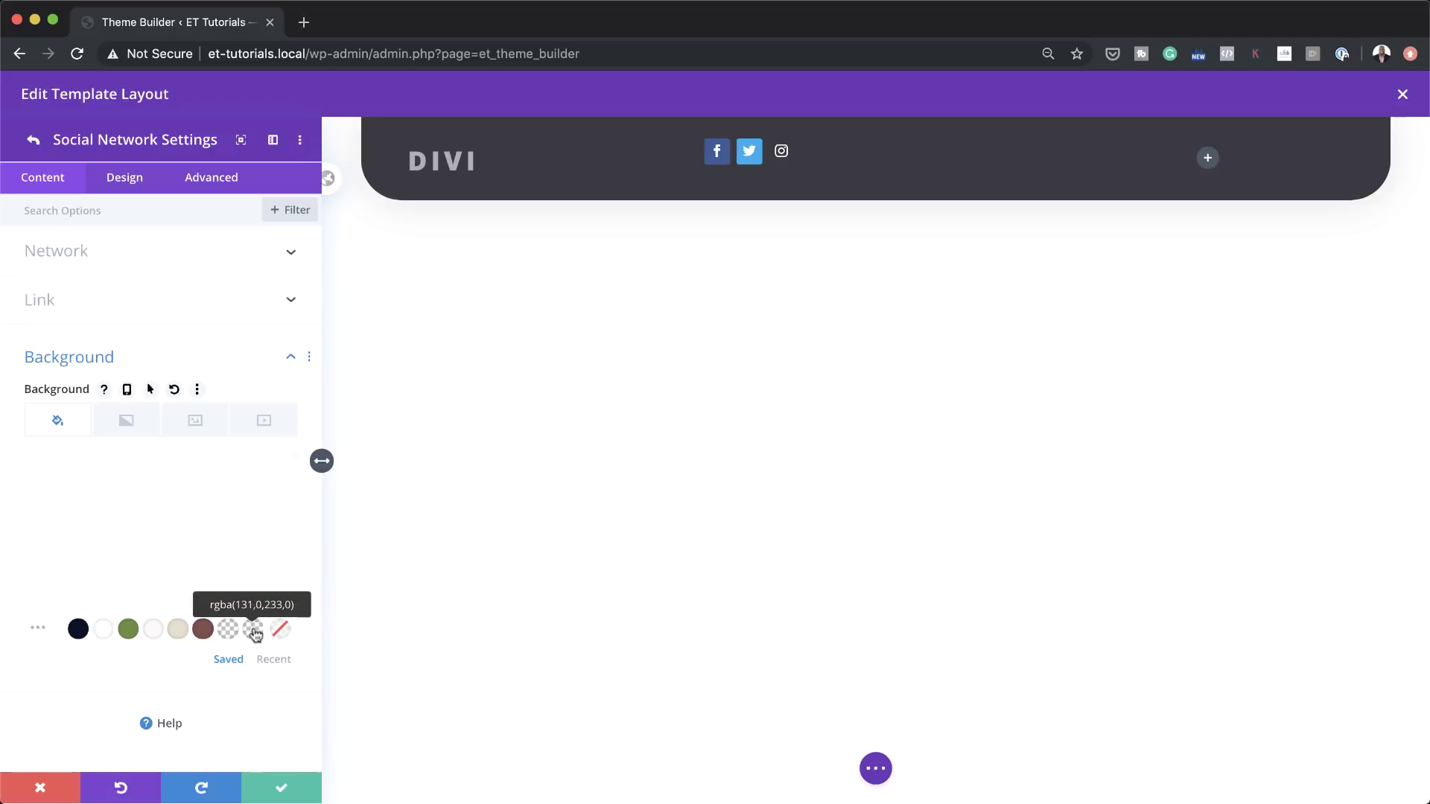
key(Escape)
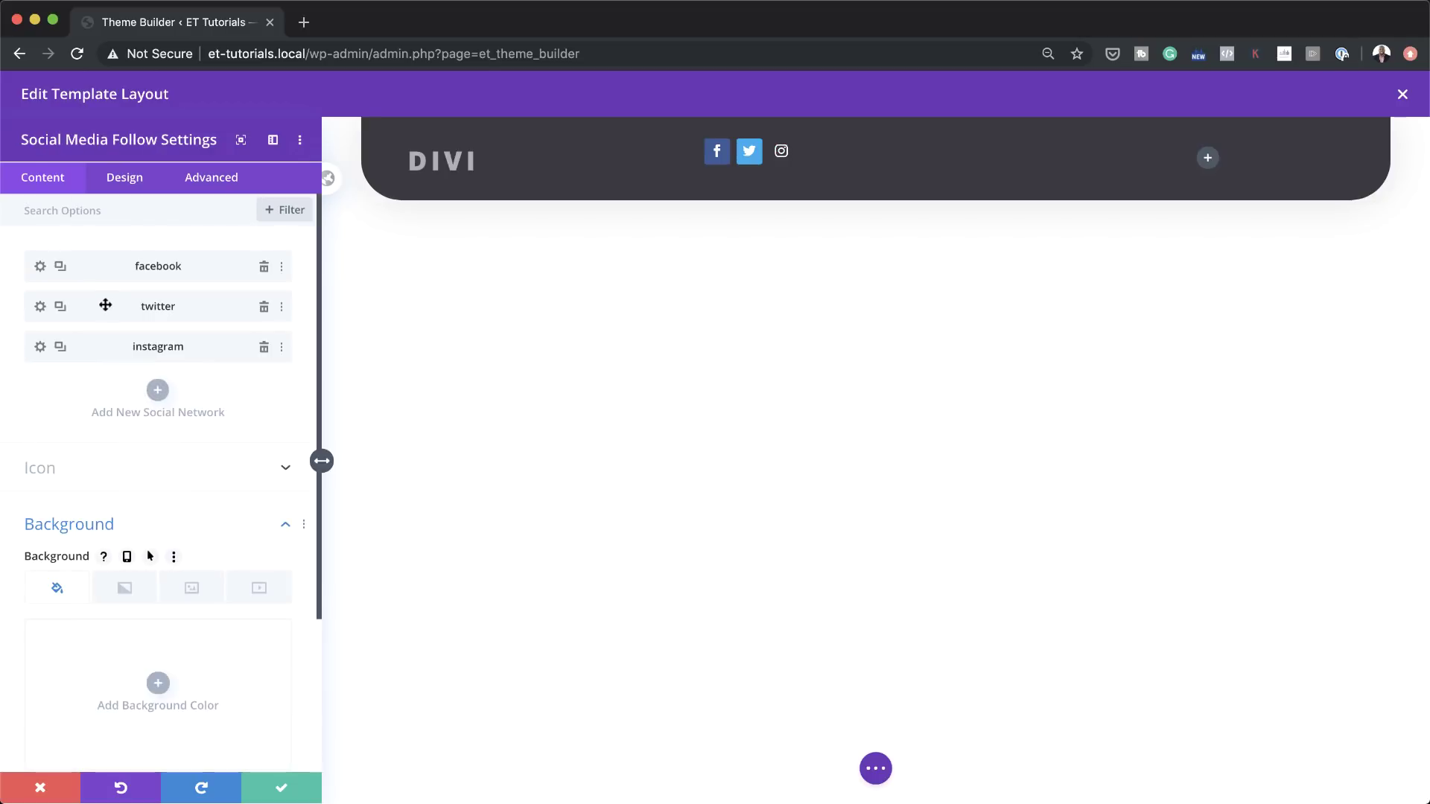
Give the Twitter and Facebook icons a transparent background color and return to the Social Media Follow module's settings
click(42, 312)
key(Escape)
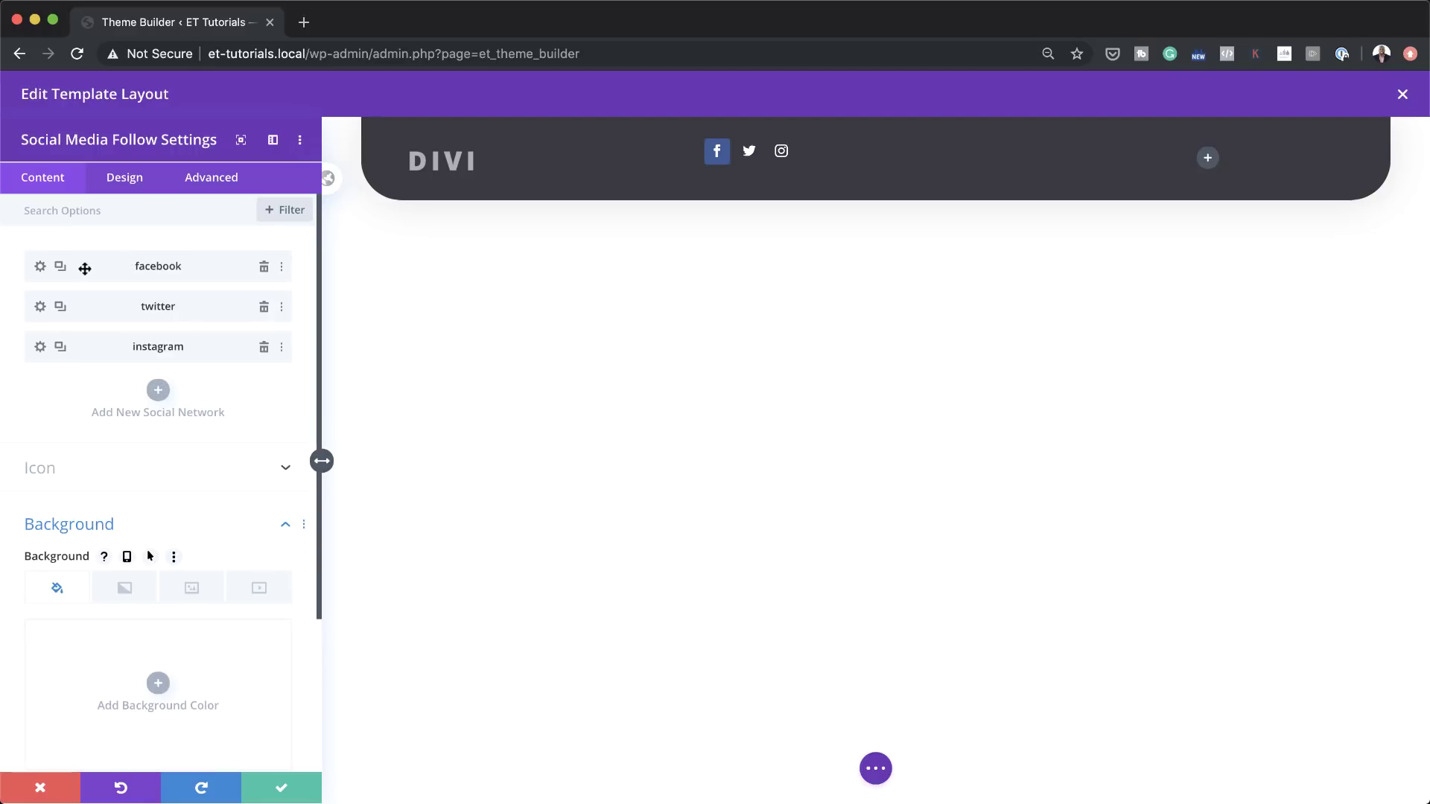
click(40, 267)
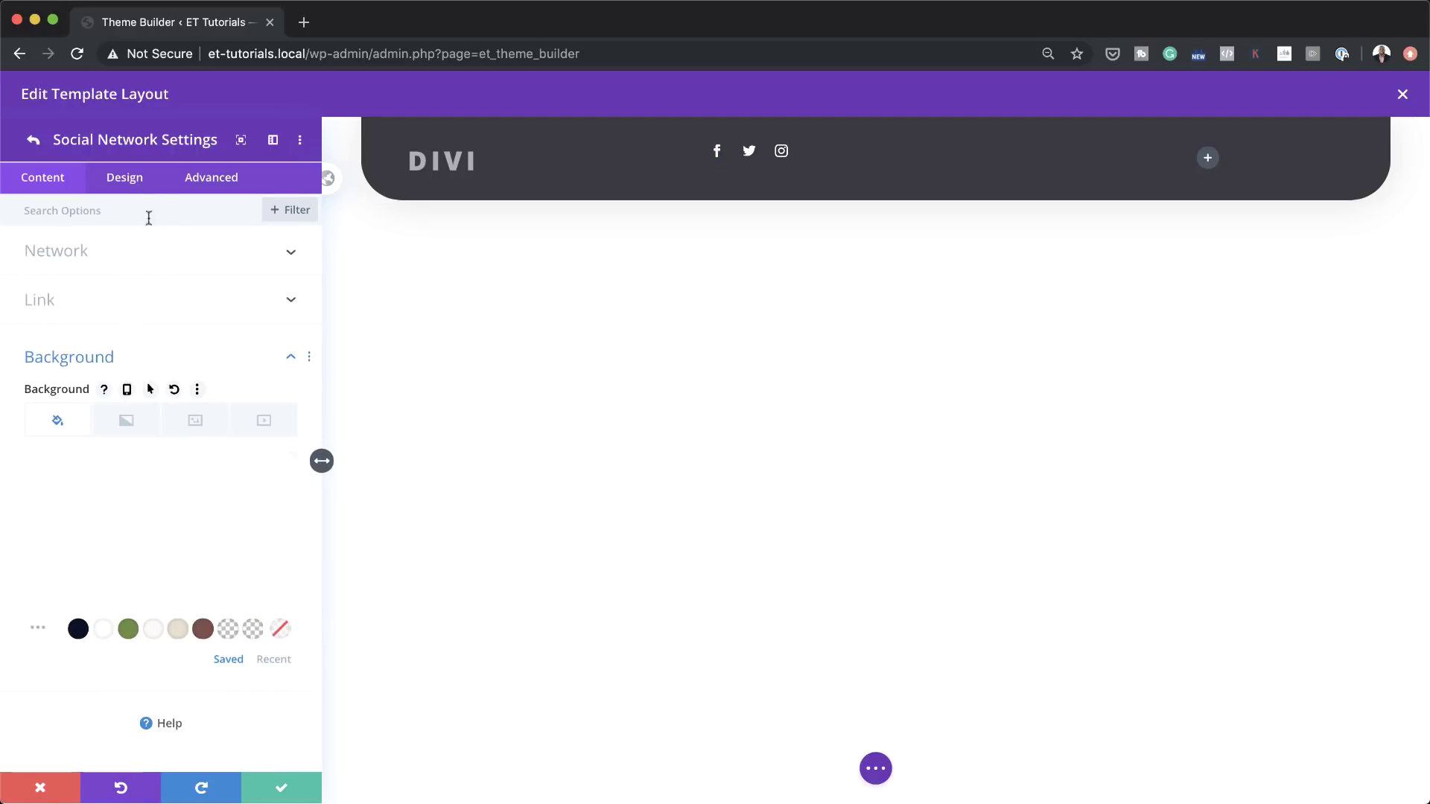
click(33, 140)
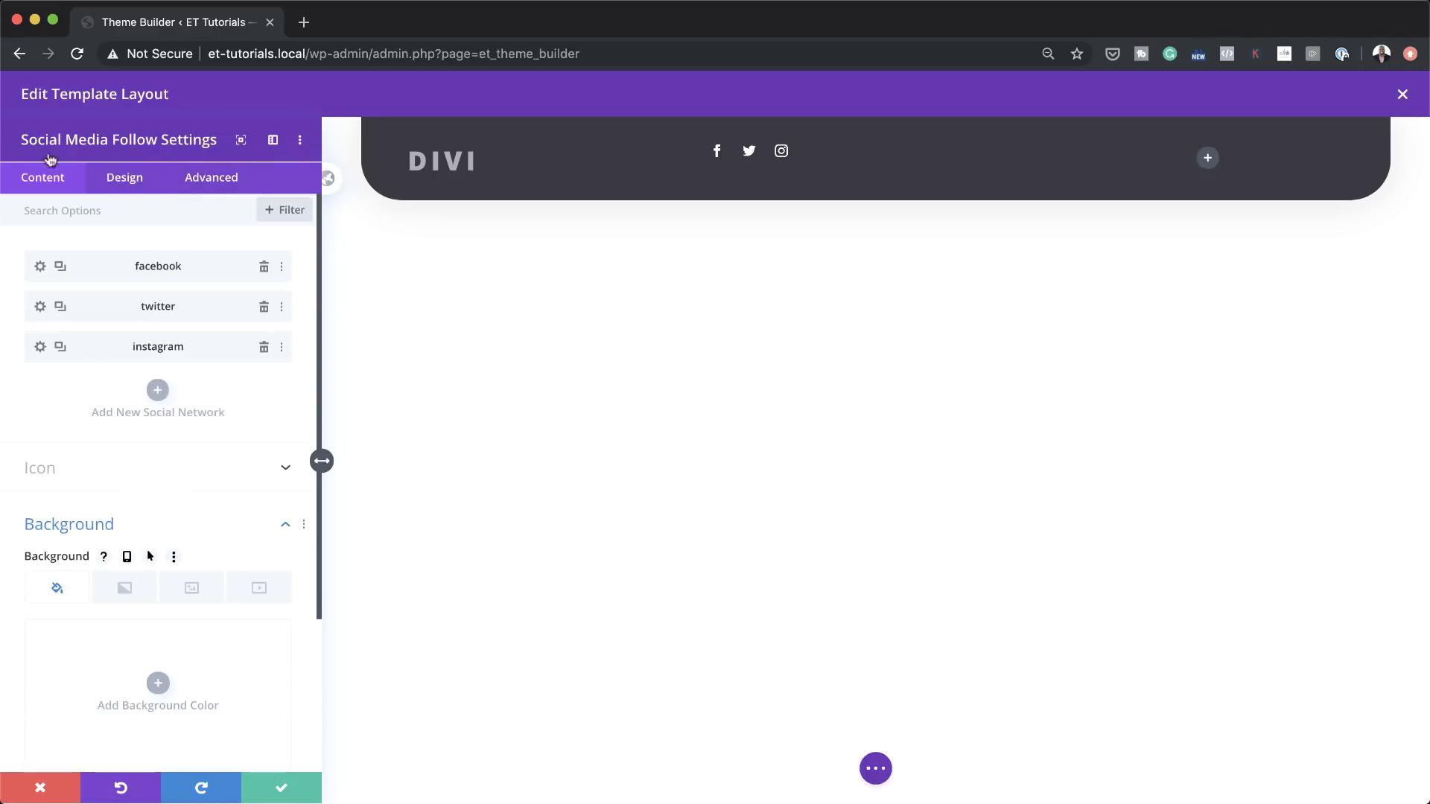
Center the Social Media Follow module in its column and set its icon color to #ffffff
click(135, 186)
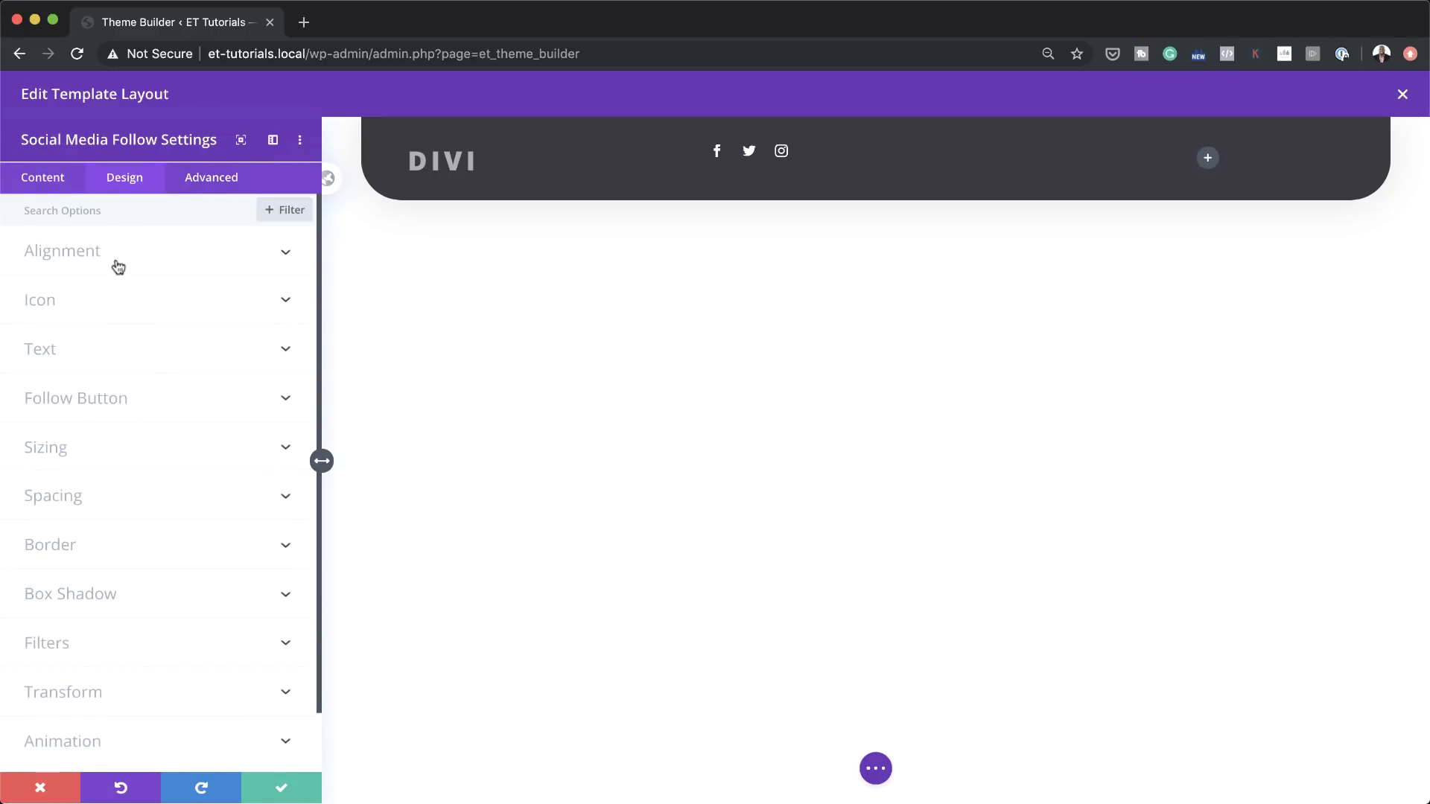
click(118, 267)
click(169, 318)
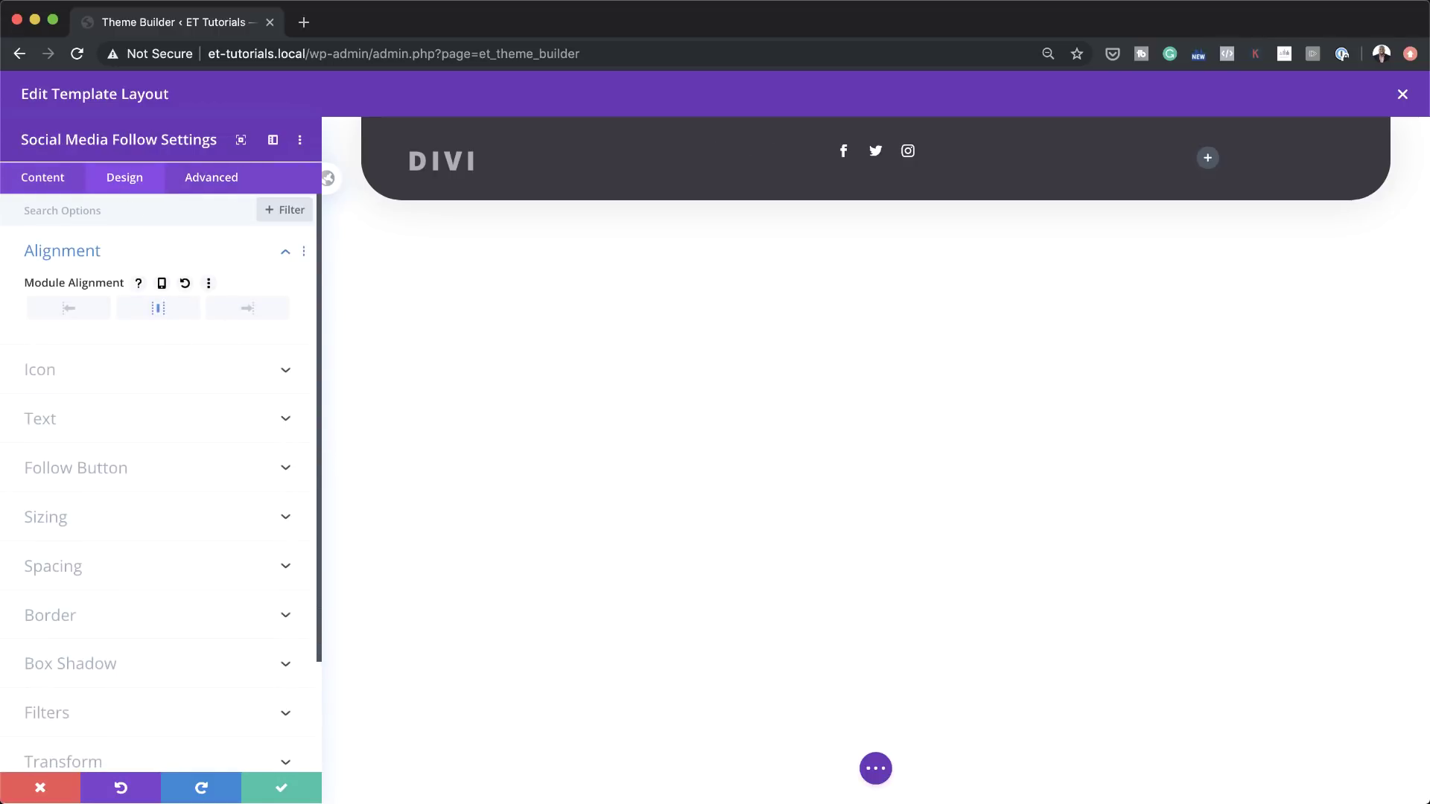
click(104, 378)
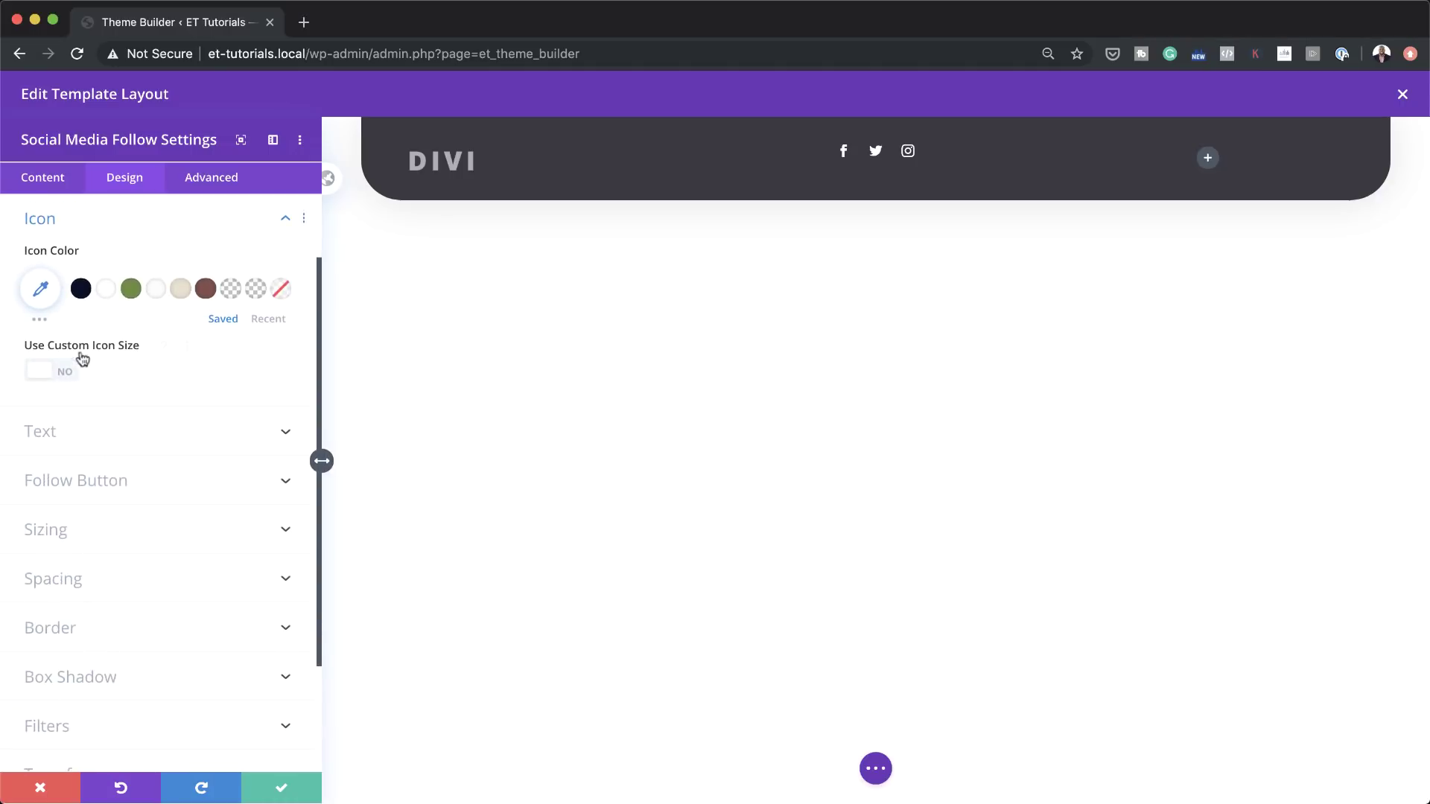
click(41, 288)
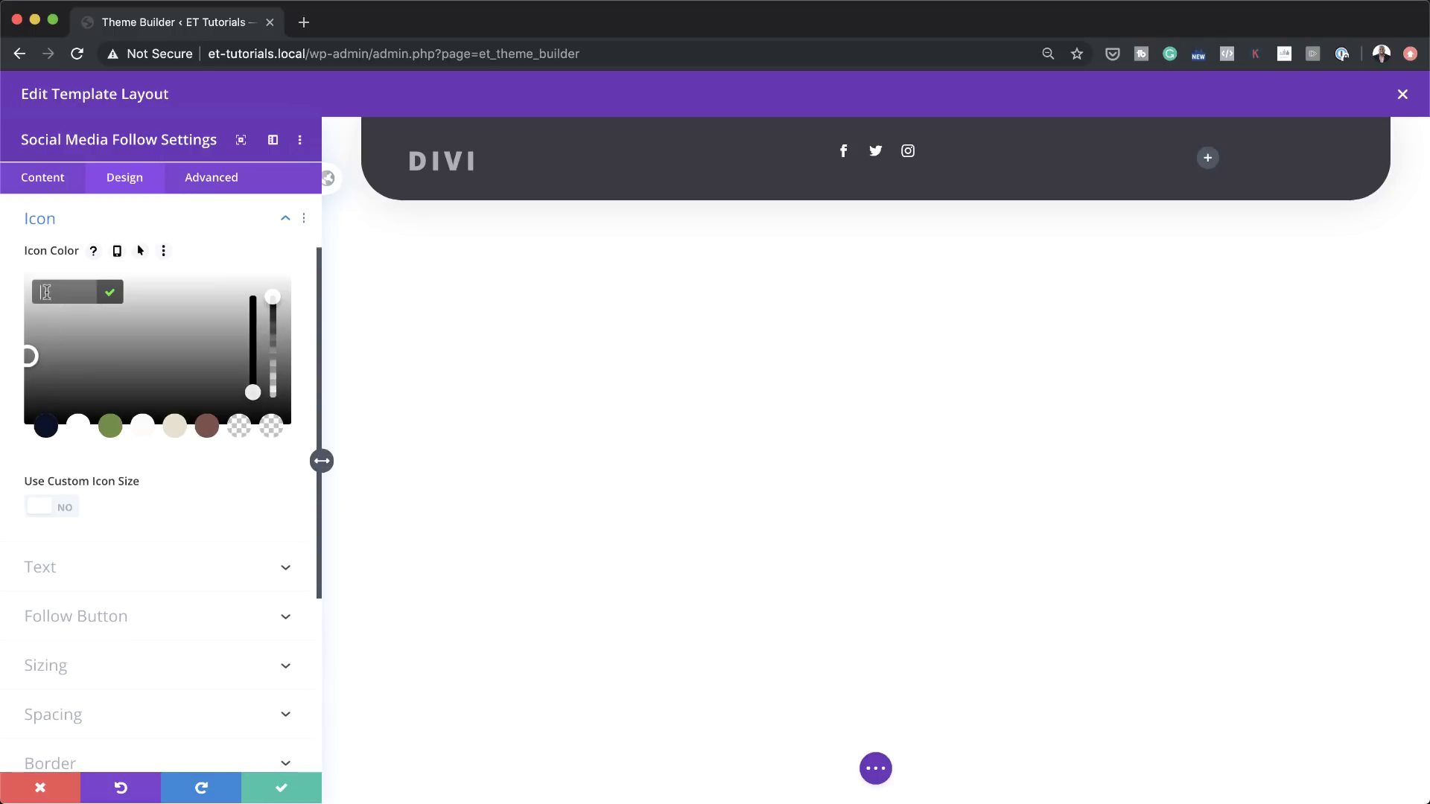
text(#ffffff)
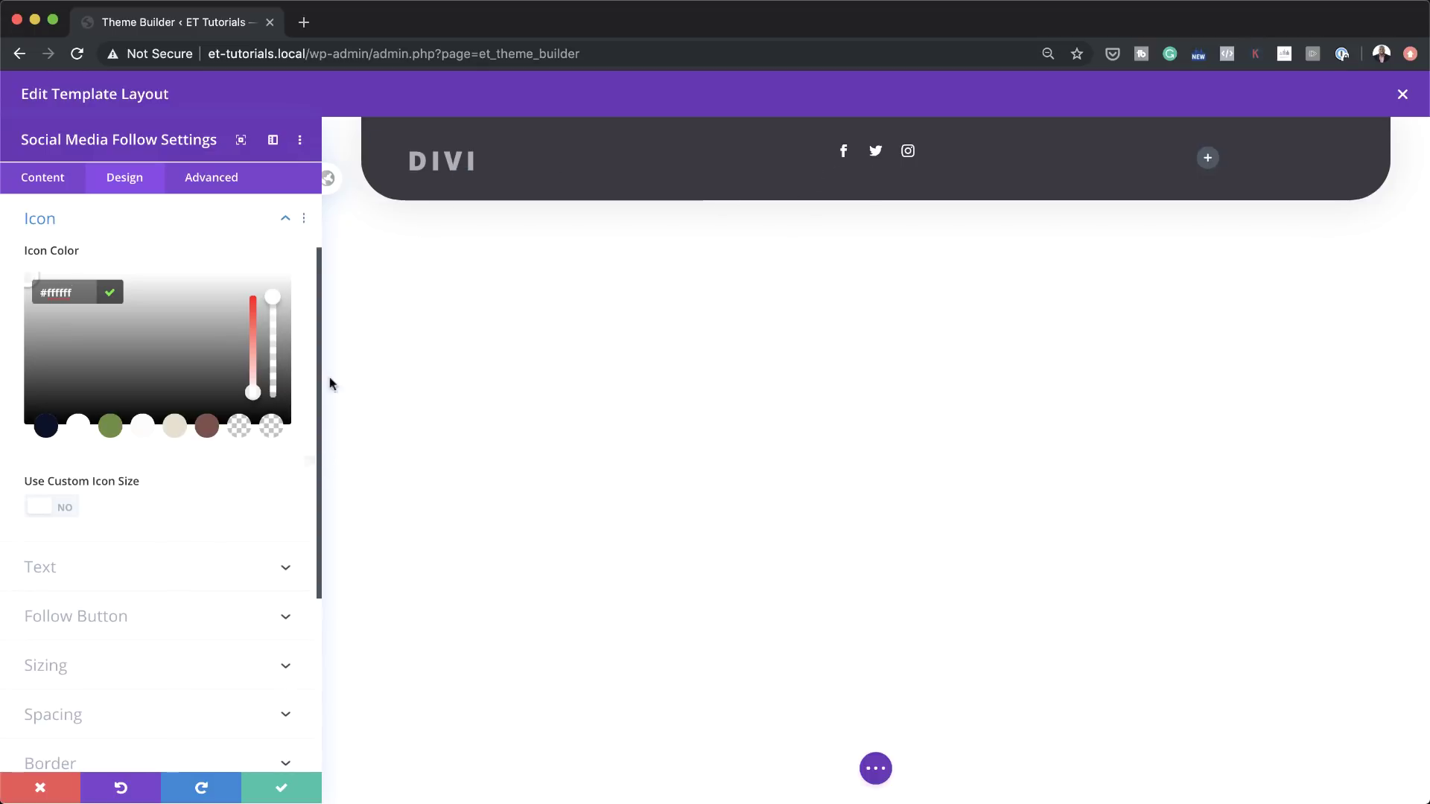
Set the Social Media Follow module's top margin to 10px and save the module
scroll(157, 569, down, 3)
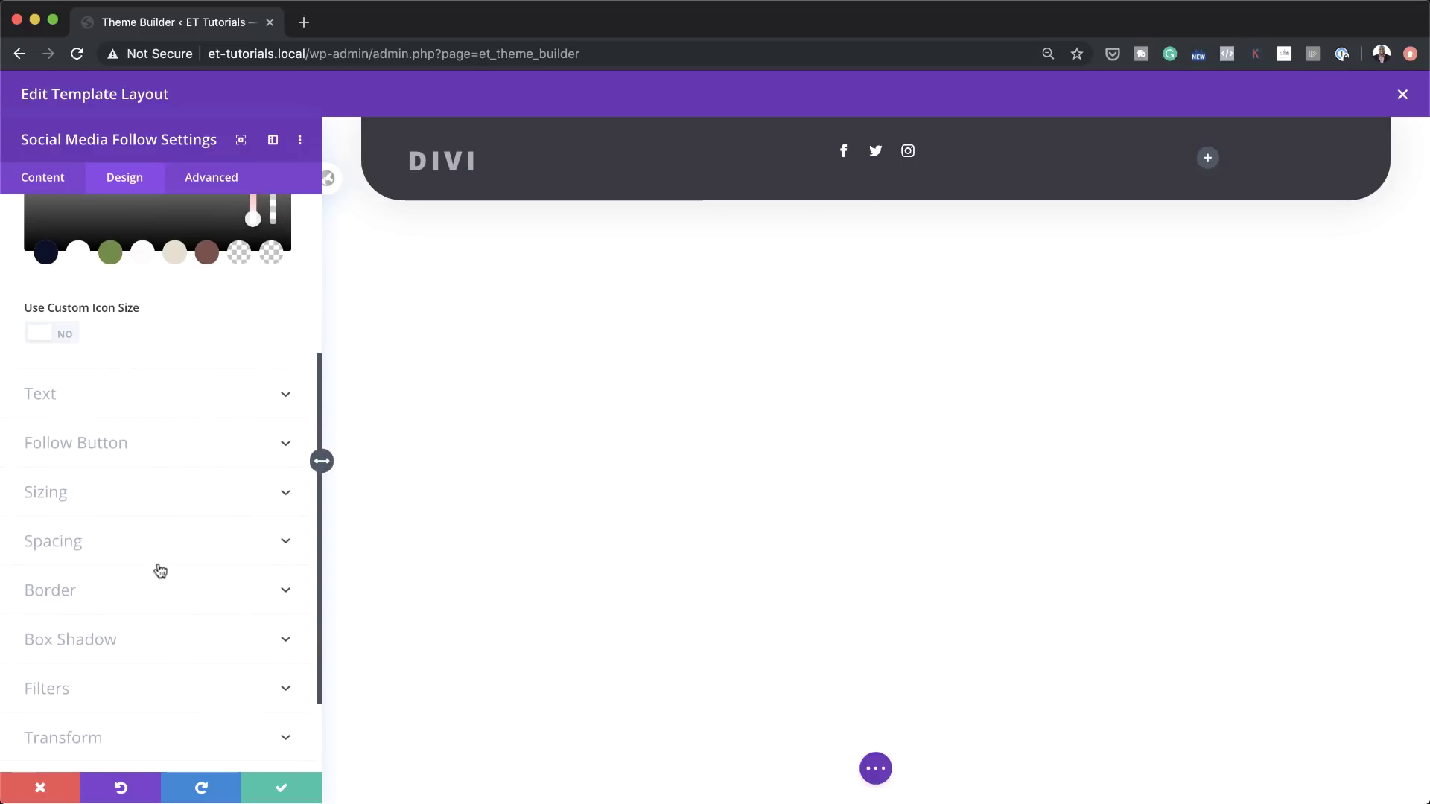
click(91, 554)
click(54, 326)
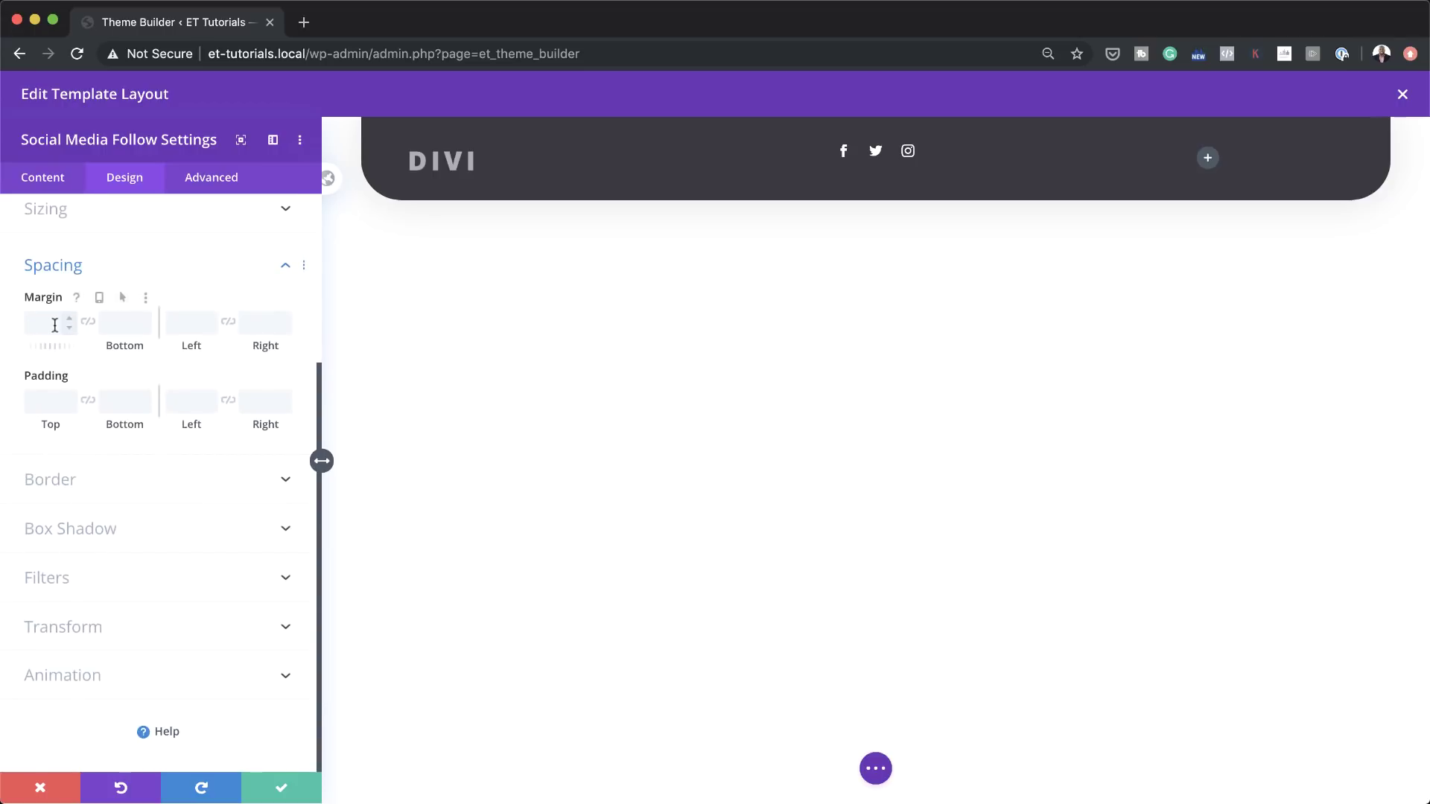
click(55, 325)
text(10px)
click(283, 788)
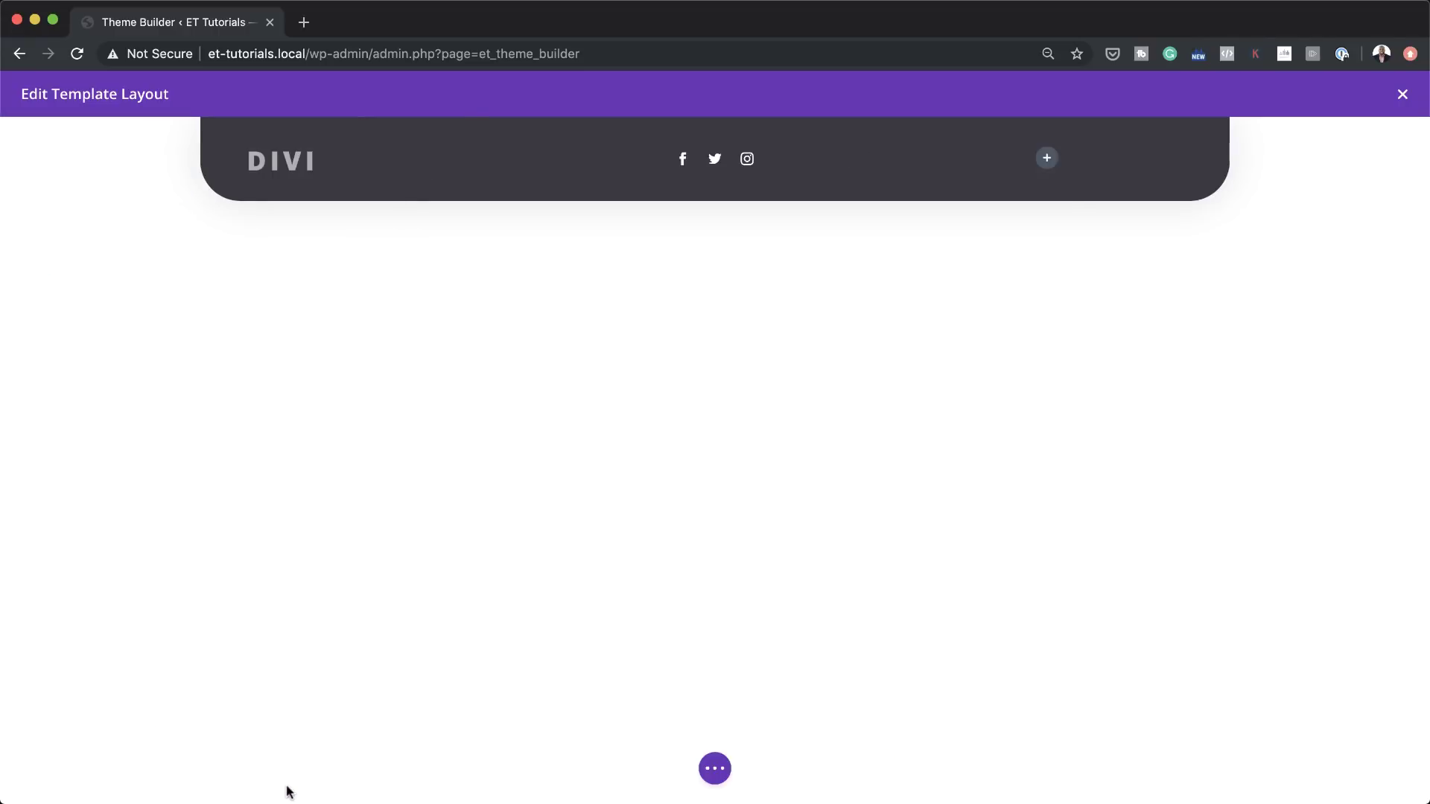
Insert a Button module in the header row's empty third column and set its text to "Buy Tickets"
click(1047, 159)
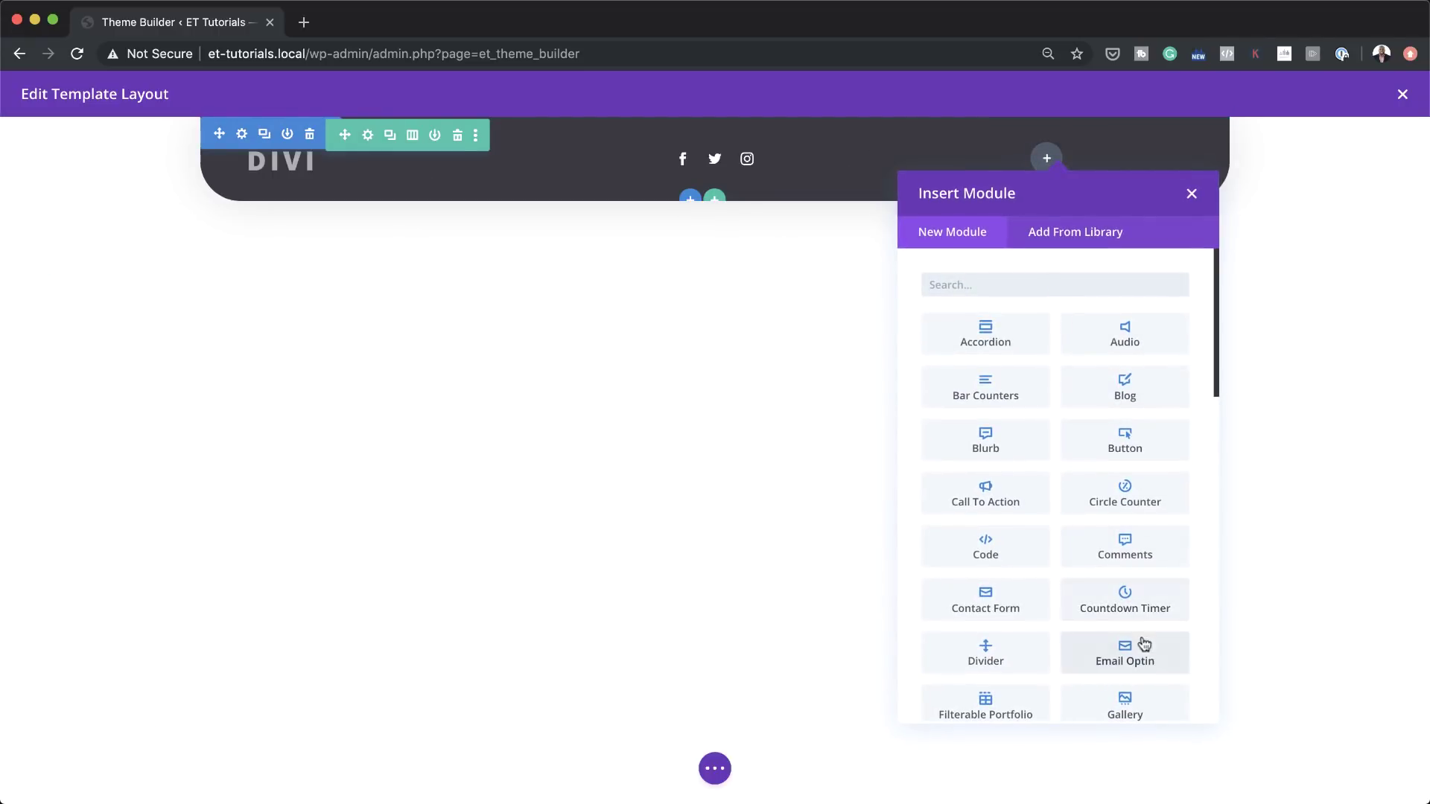
click(1129, 442)
triple_click(135, 301)
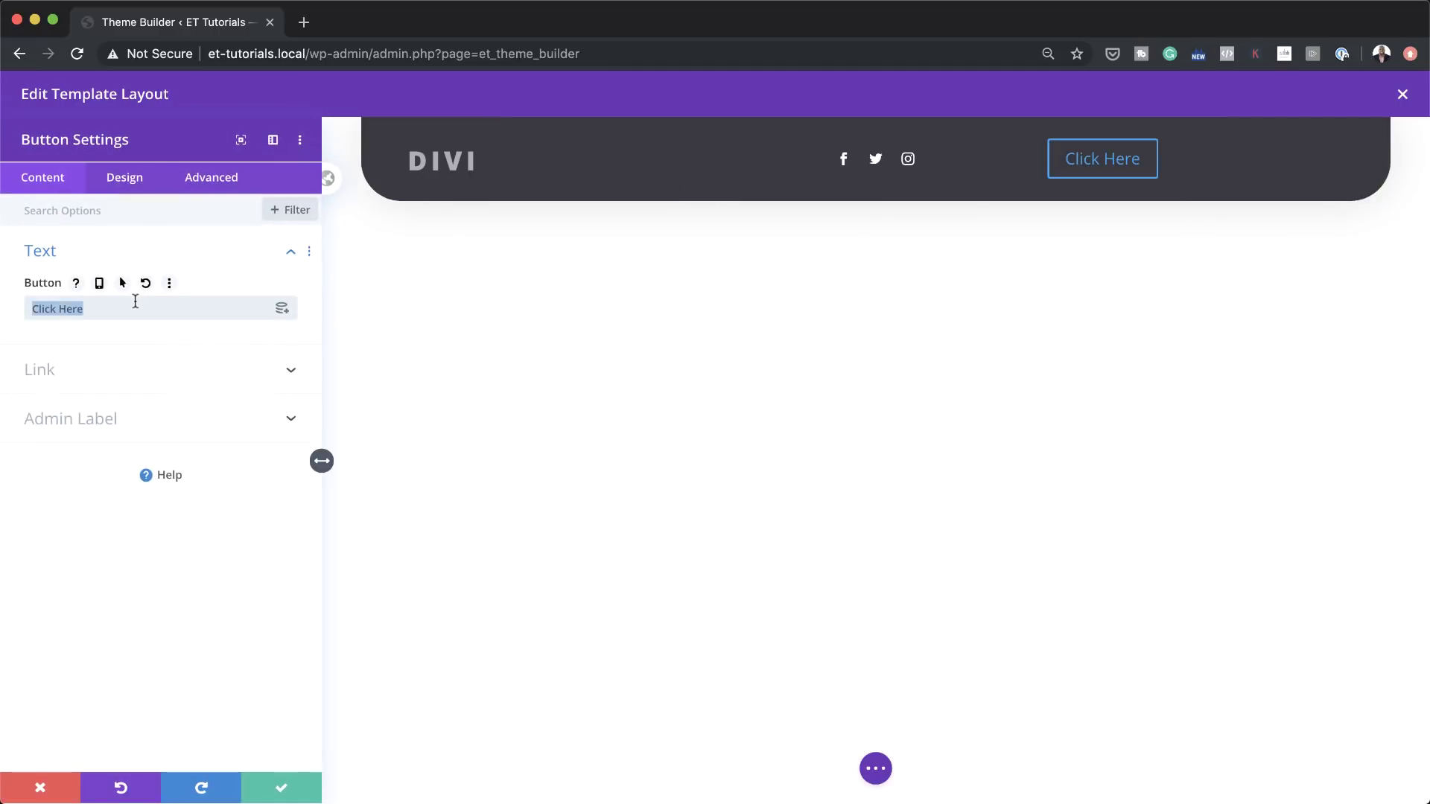
text(Buy )
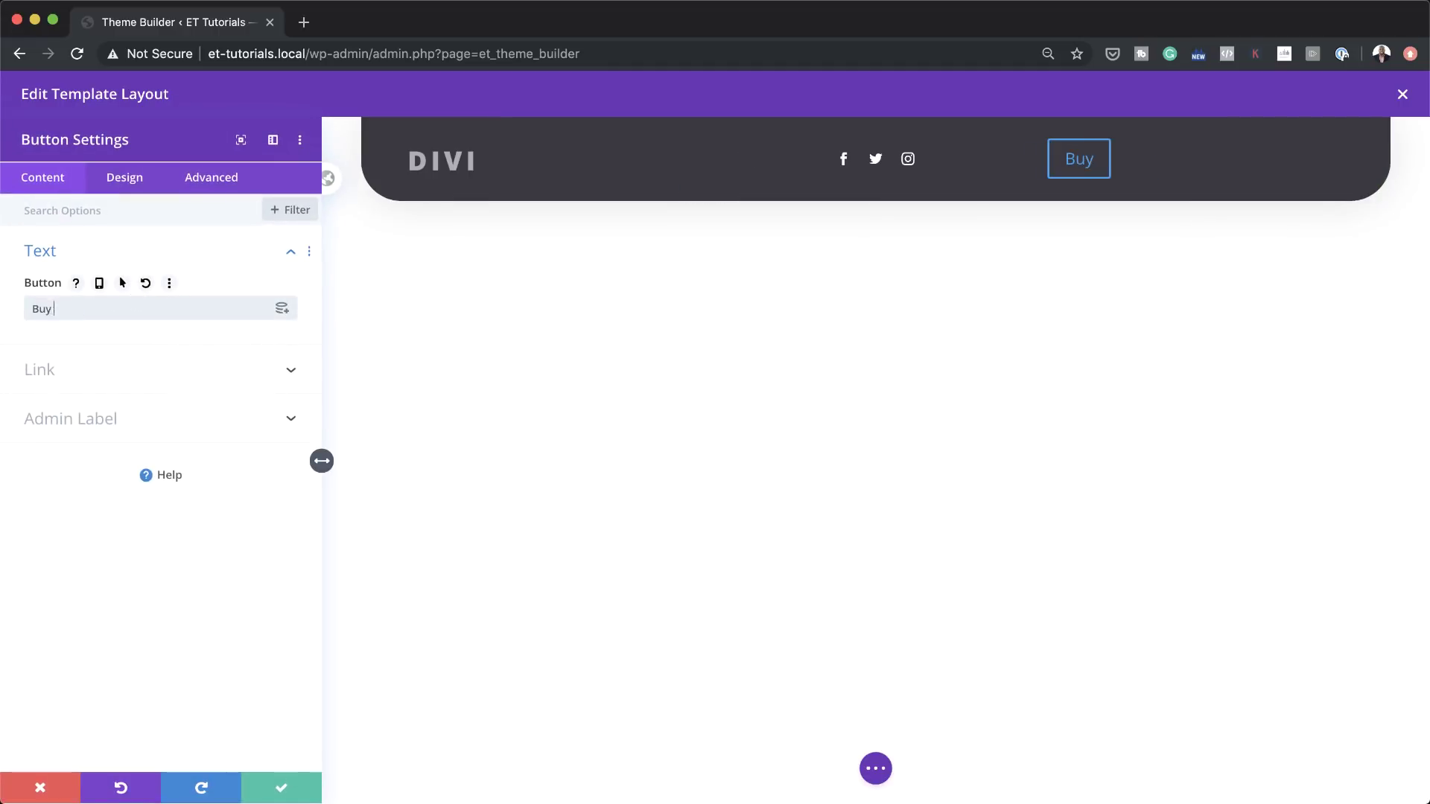
text(Tickets)
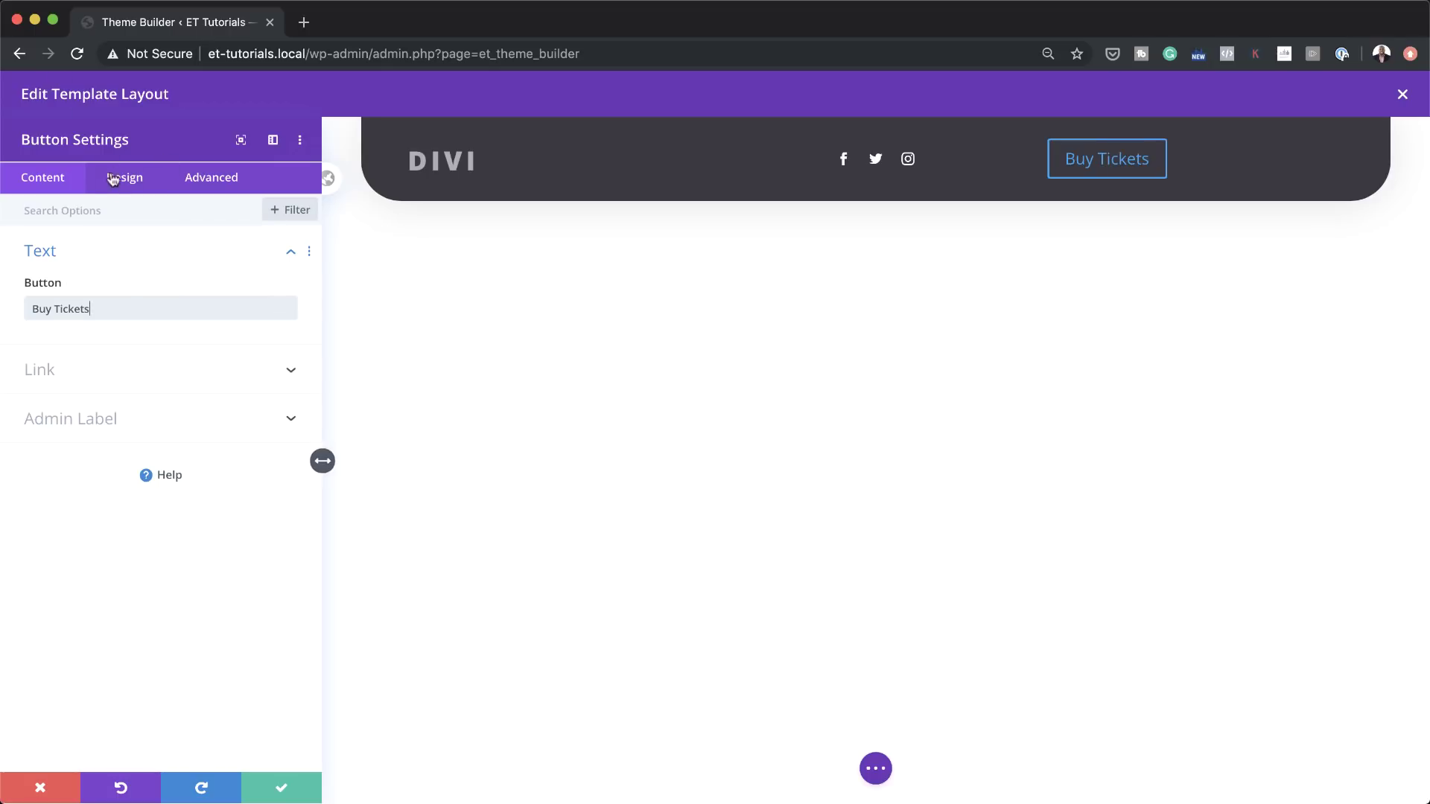
Align the Buy Tickets button to the right of its column
click(126, 179)
click(95, 255)
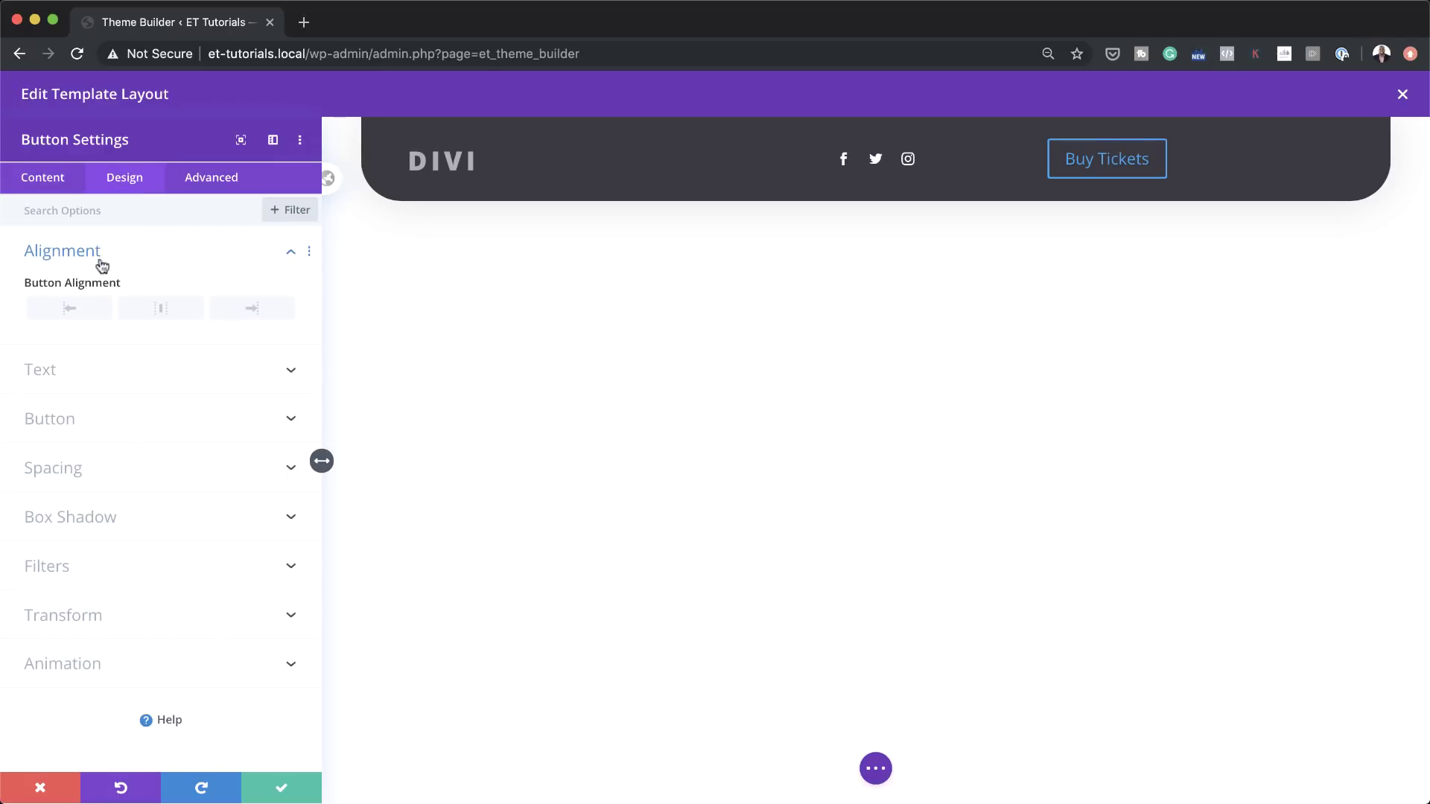
click(244, 309)
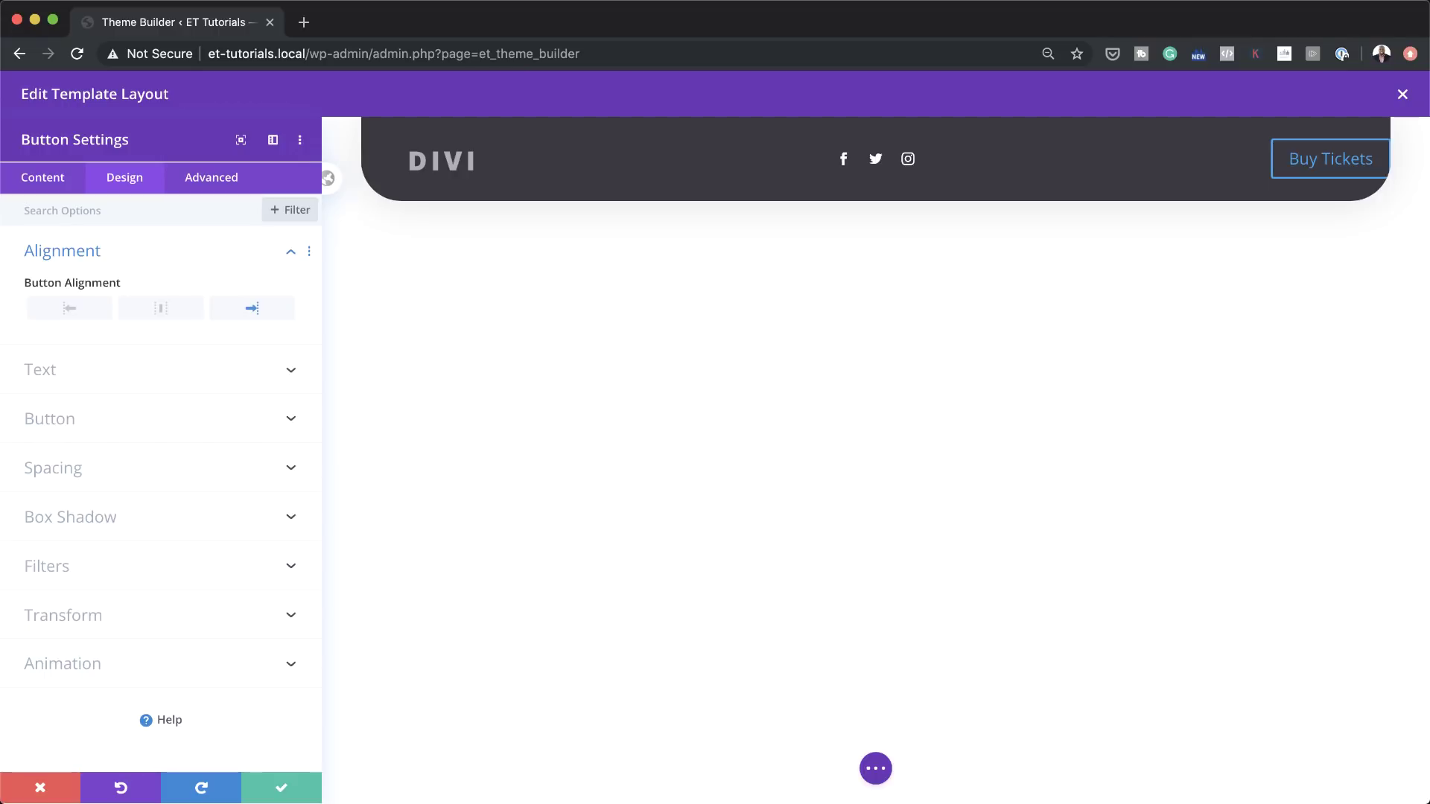
Enable custom styles for the button and set its text size to 12px
click(209, 418)
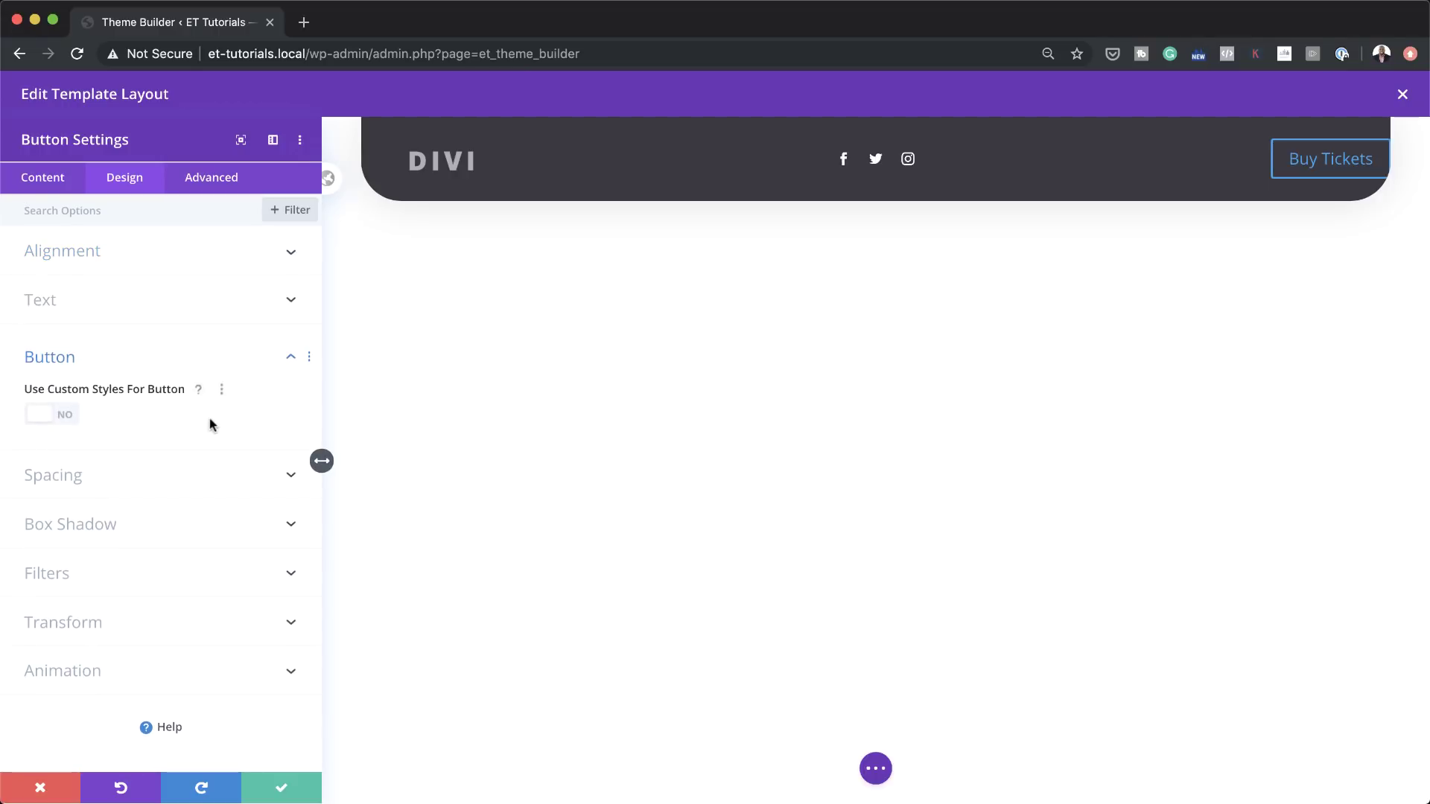
click(74, 416)
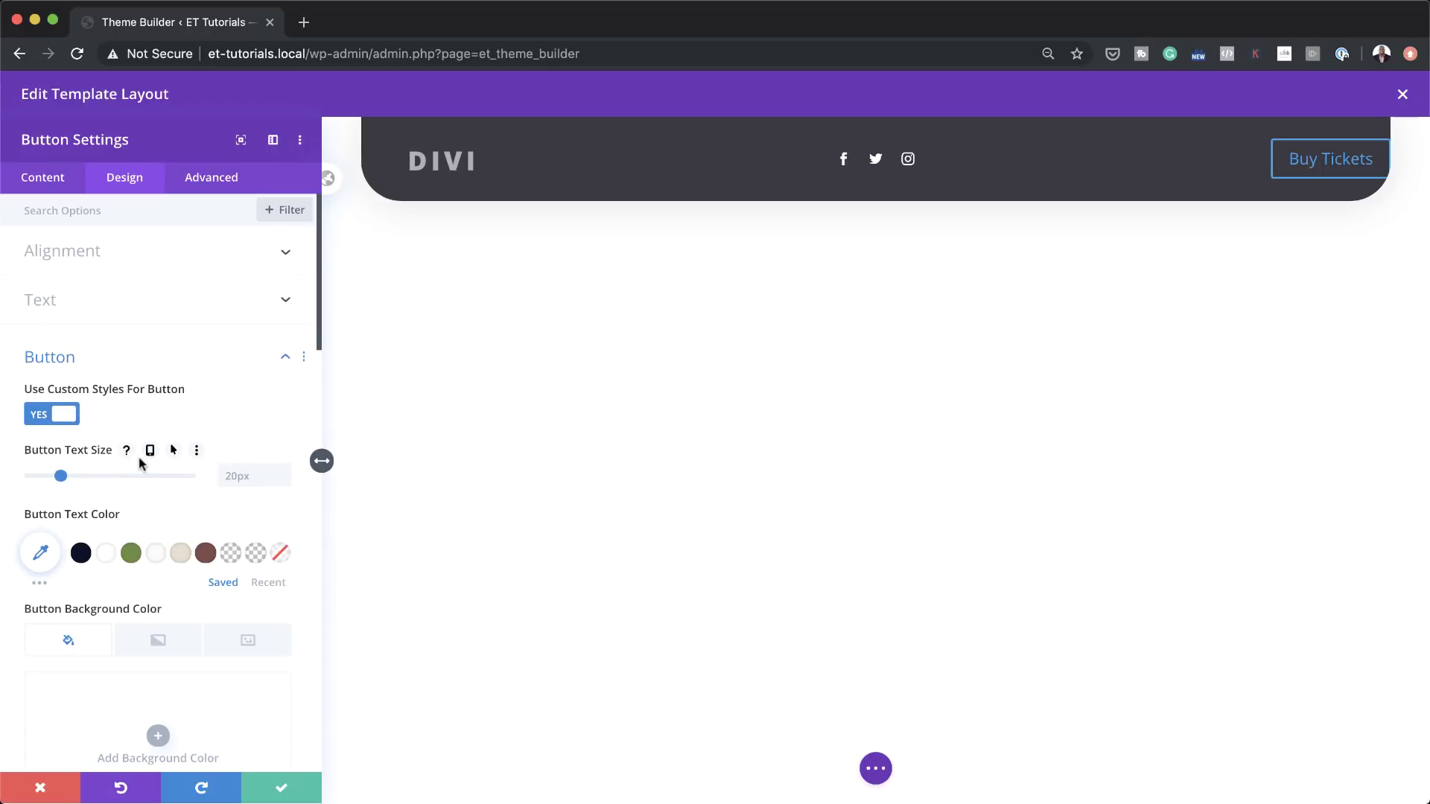
click(231, 475)
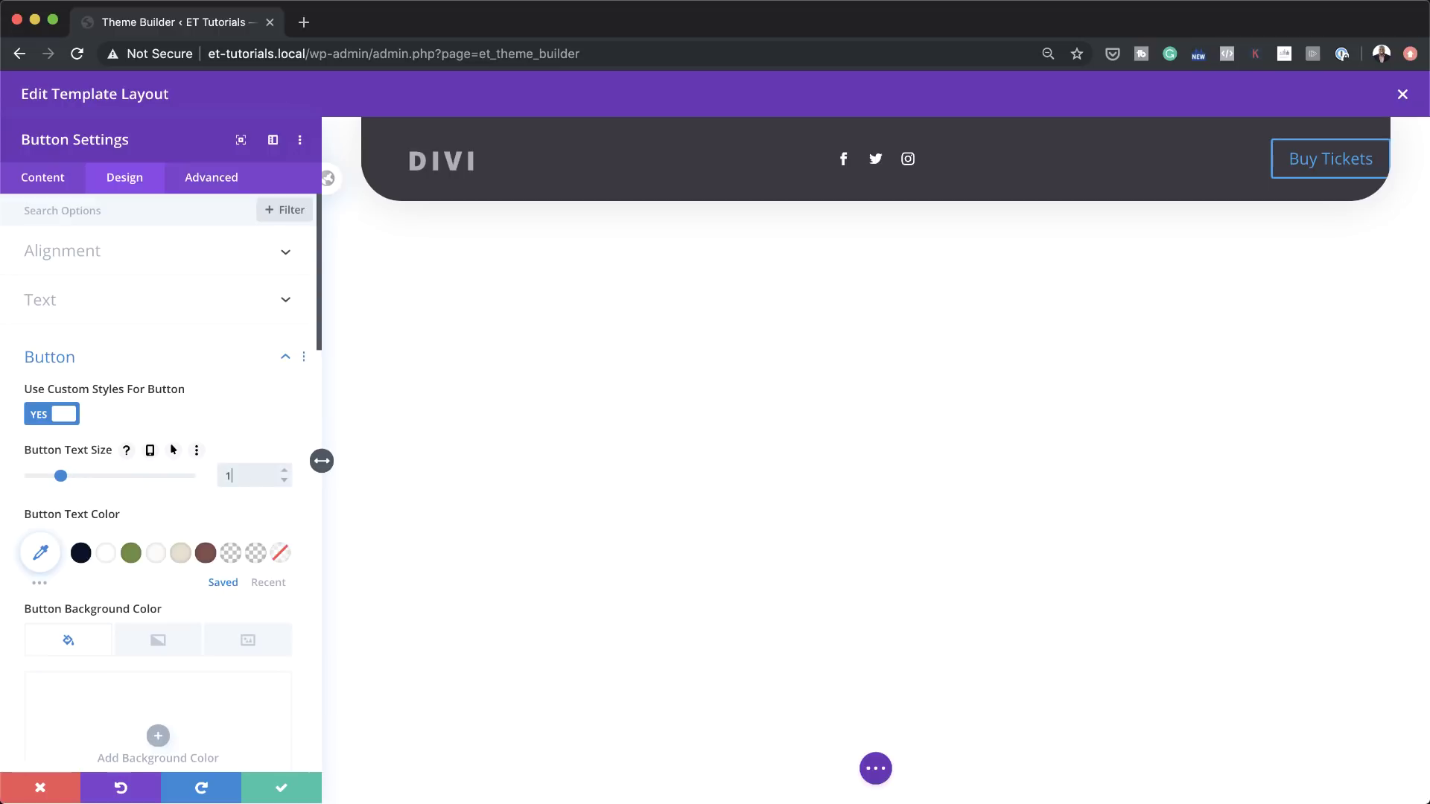
text(12)
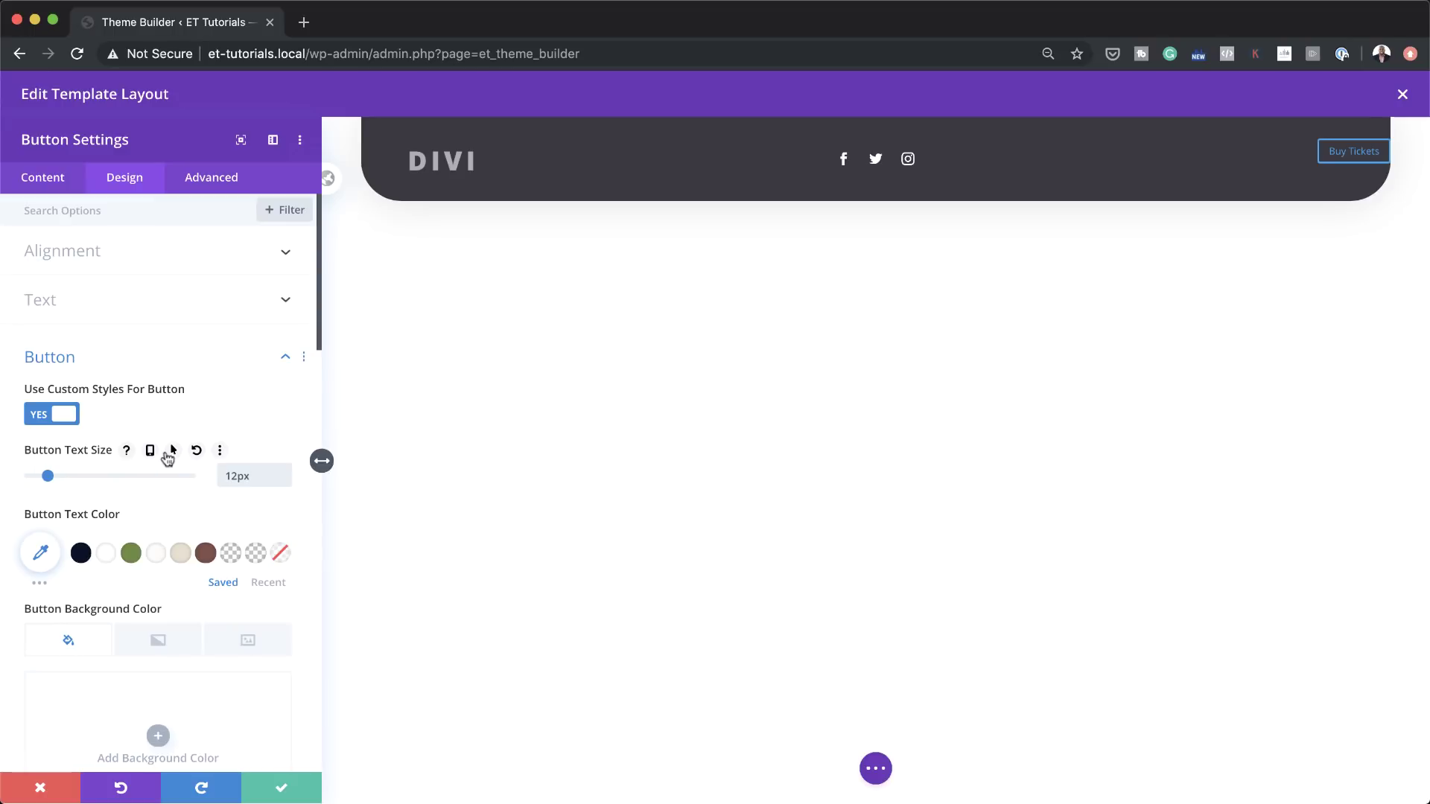
Enable responsive button text sizes, set both tablet and phone to 10px, and return to the desktop view
click(150, 450)
click(165, 481)
click(237, 527)
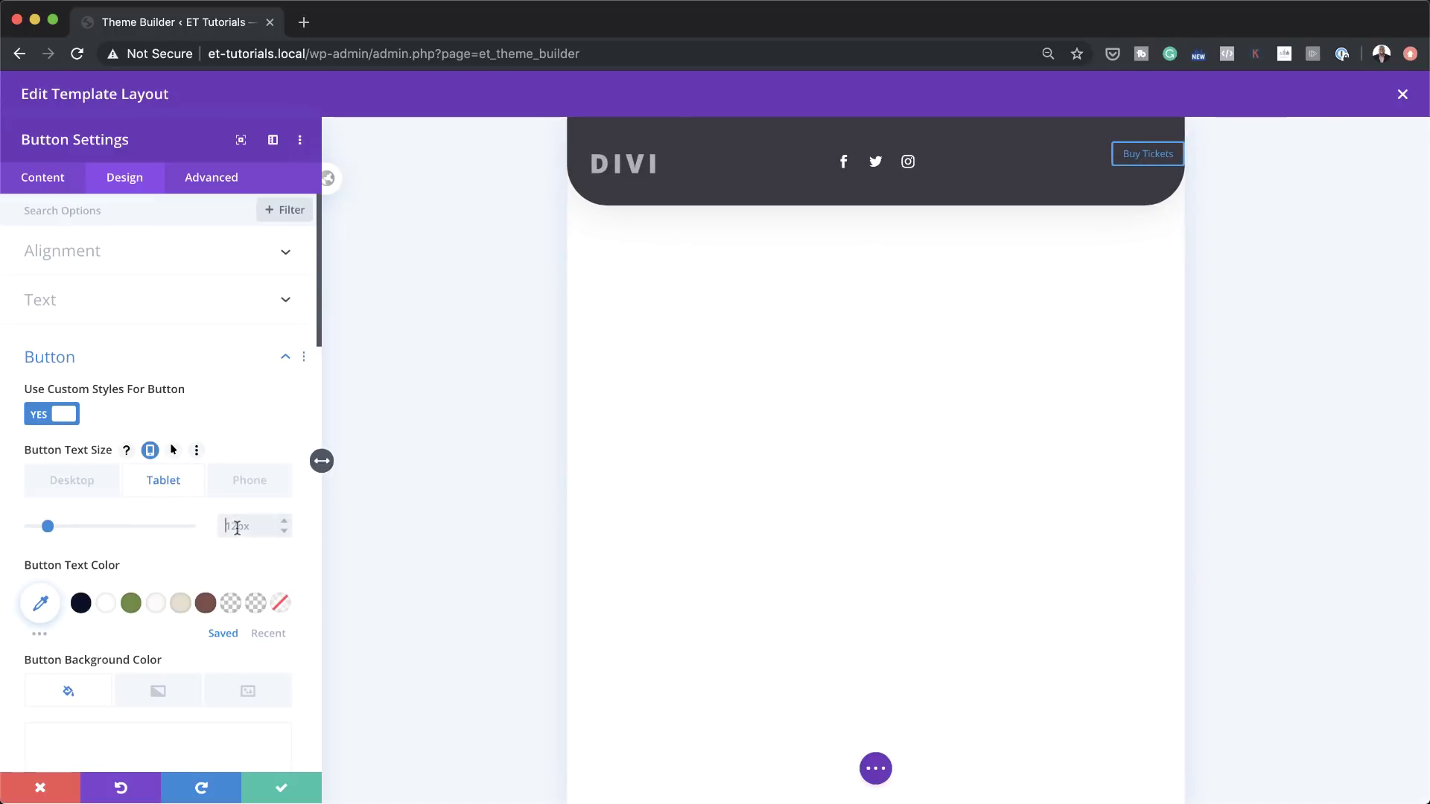
text(10)
click(250, 481)
click(240, 527)
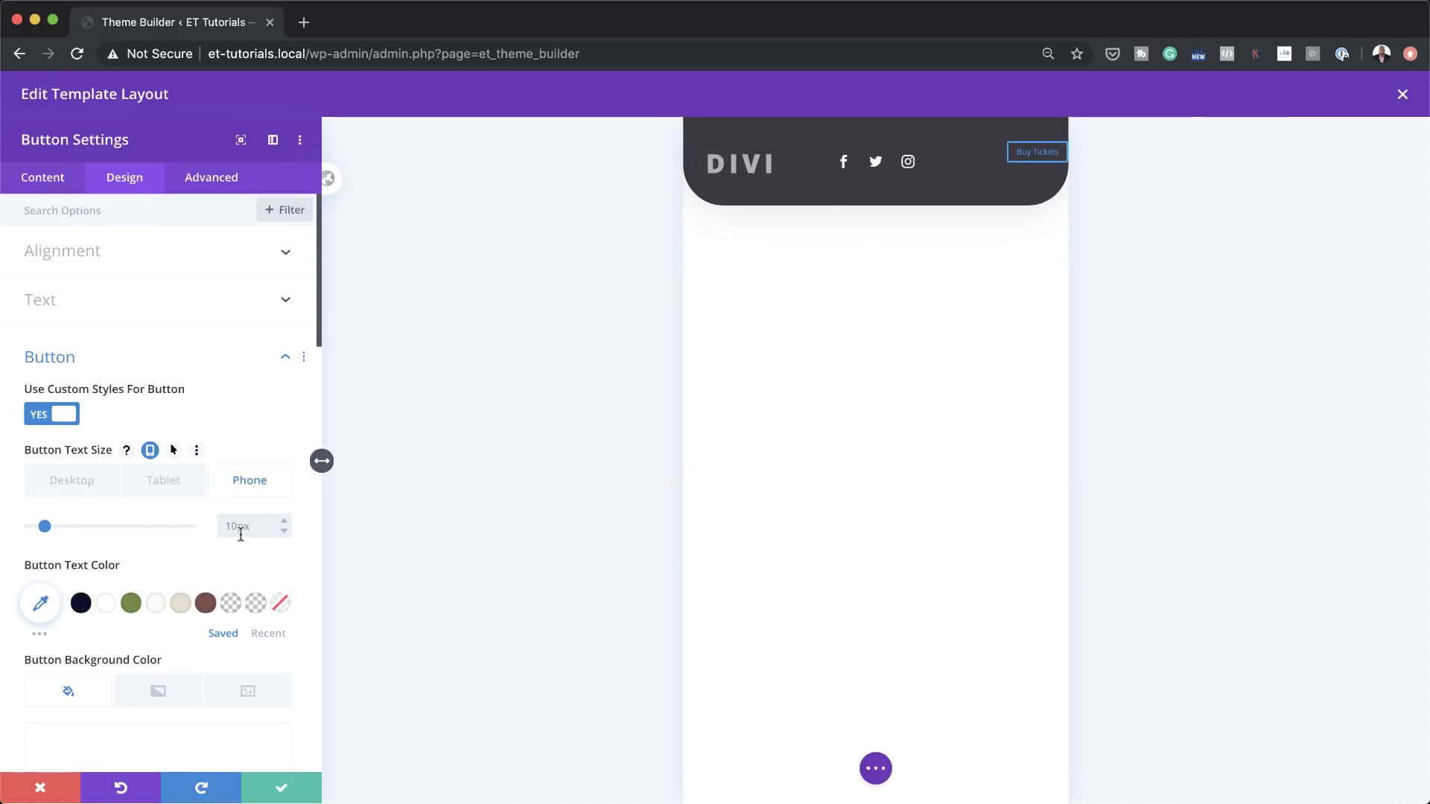
text(10)
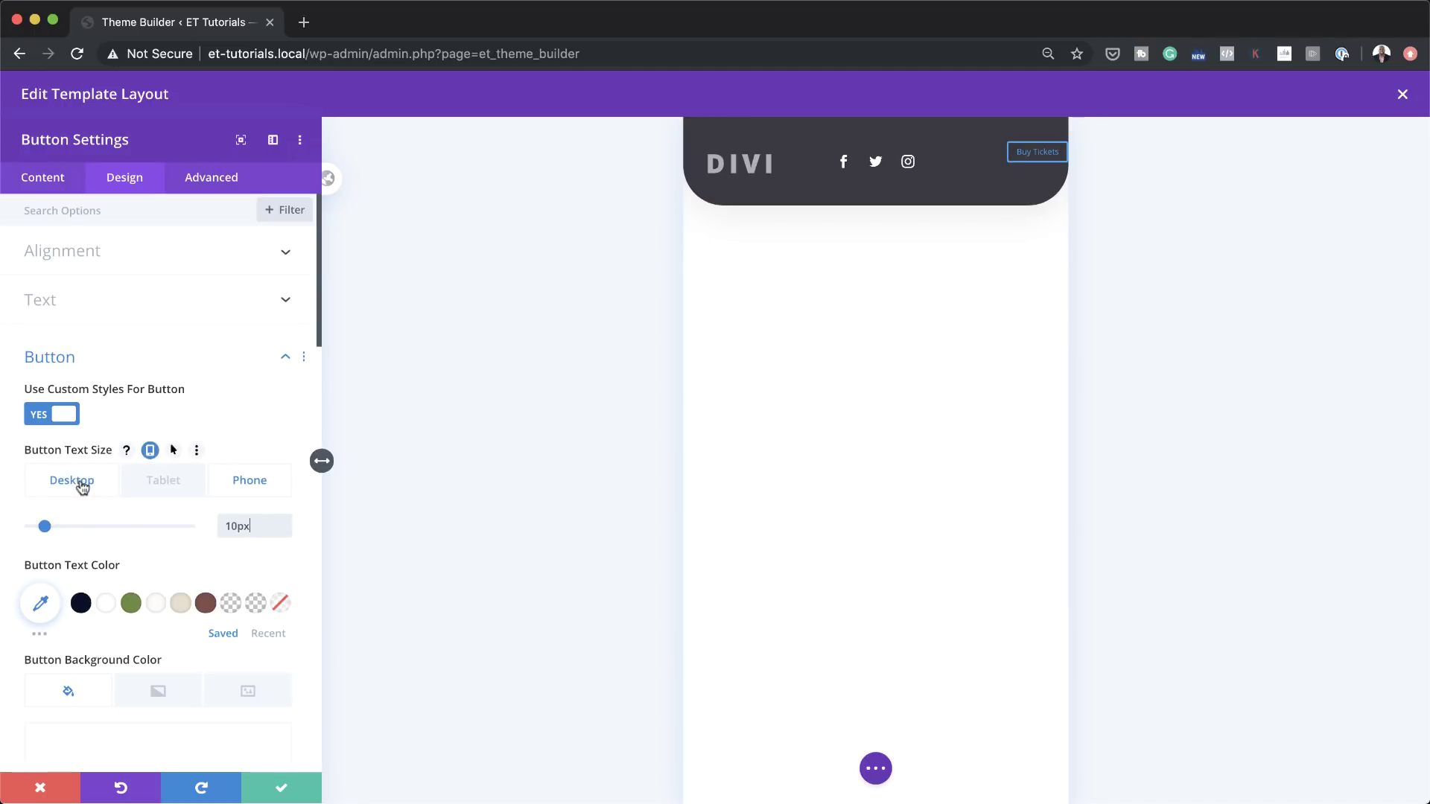
click(82, 485)
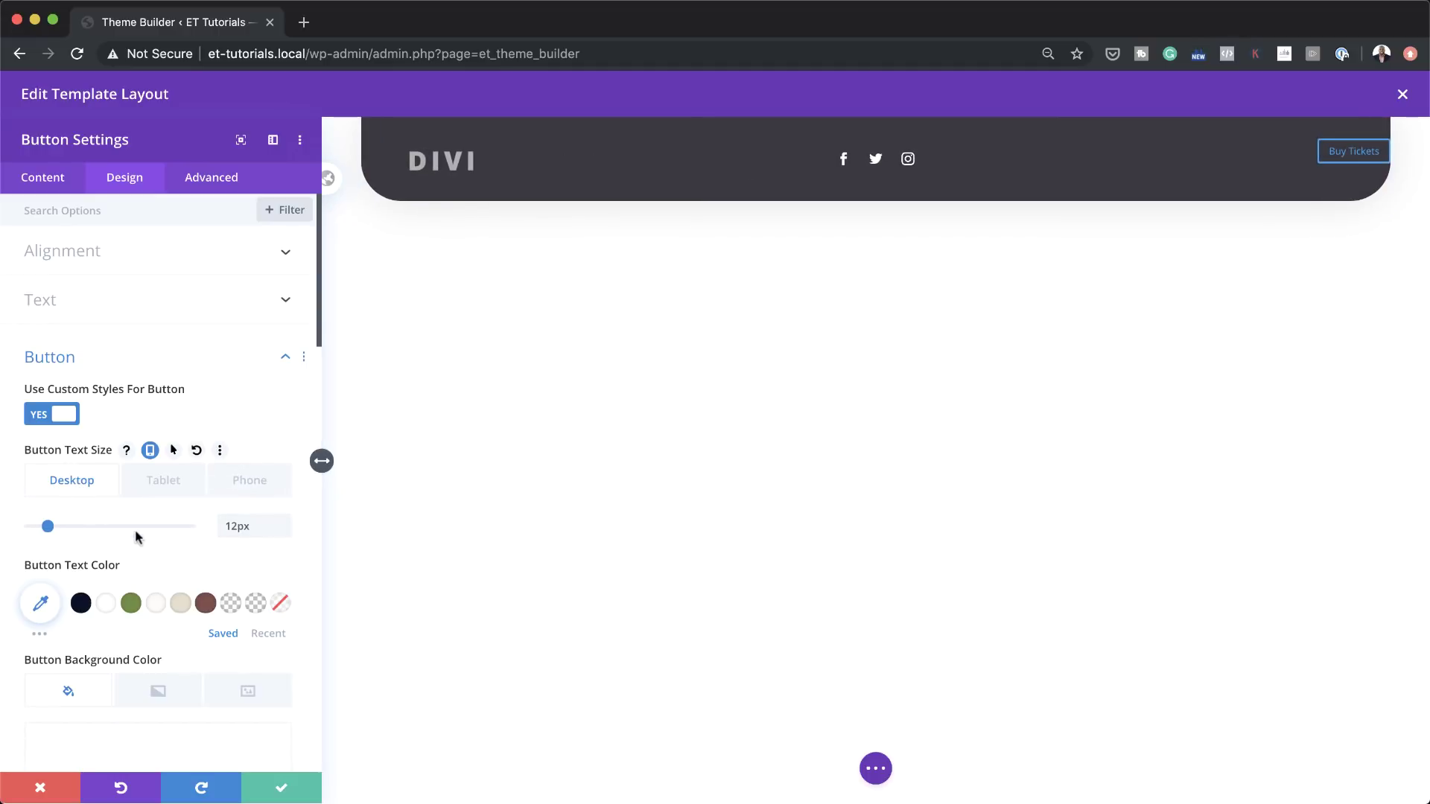
Set the button's text color to white and its background color to #ffae25
scroll(137, 568, down, 1)
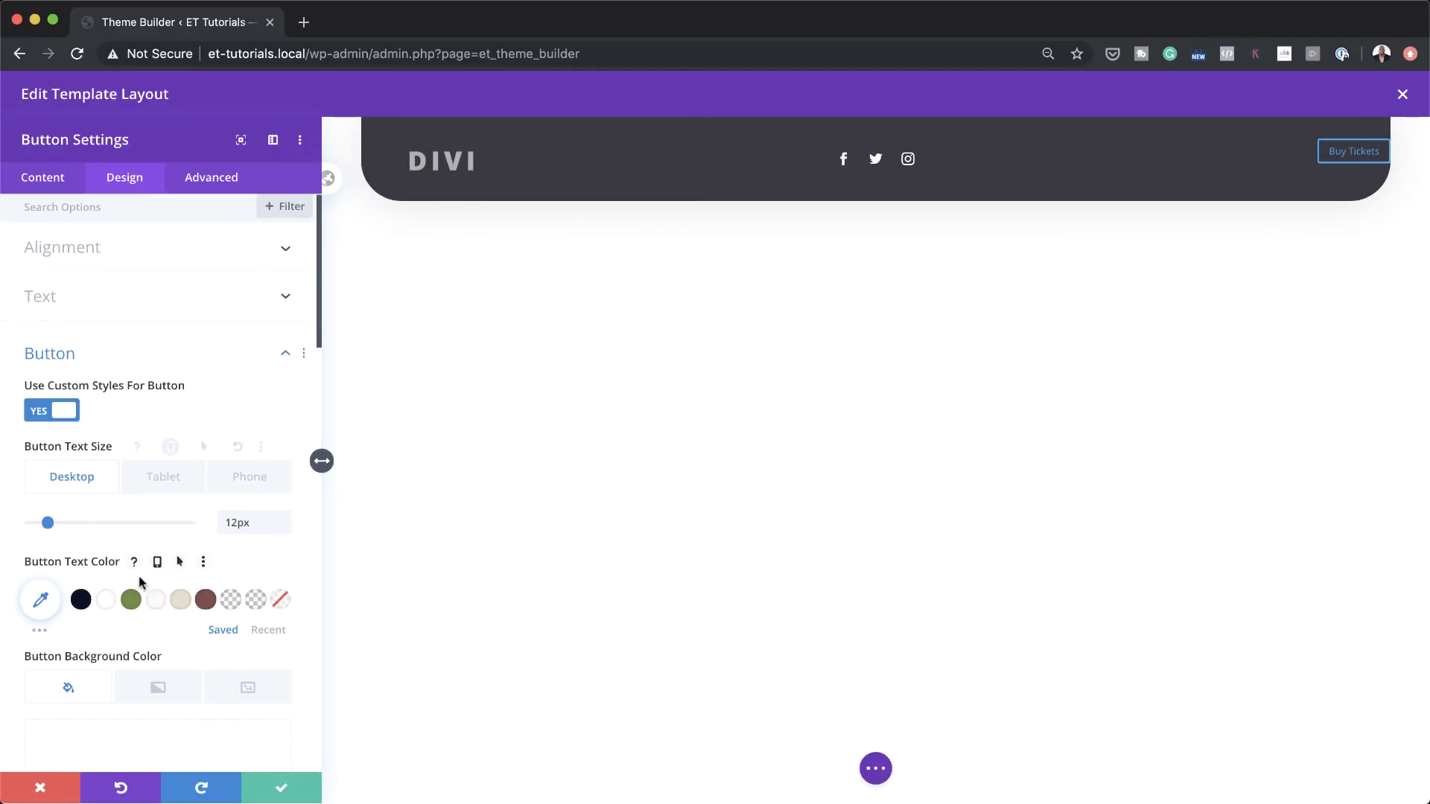
click(108, 601)
scroll(179, 560, down, 5)
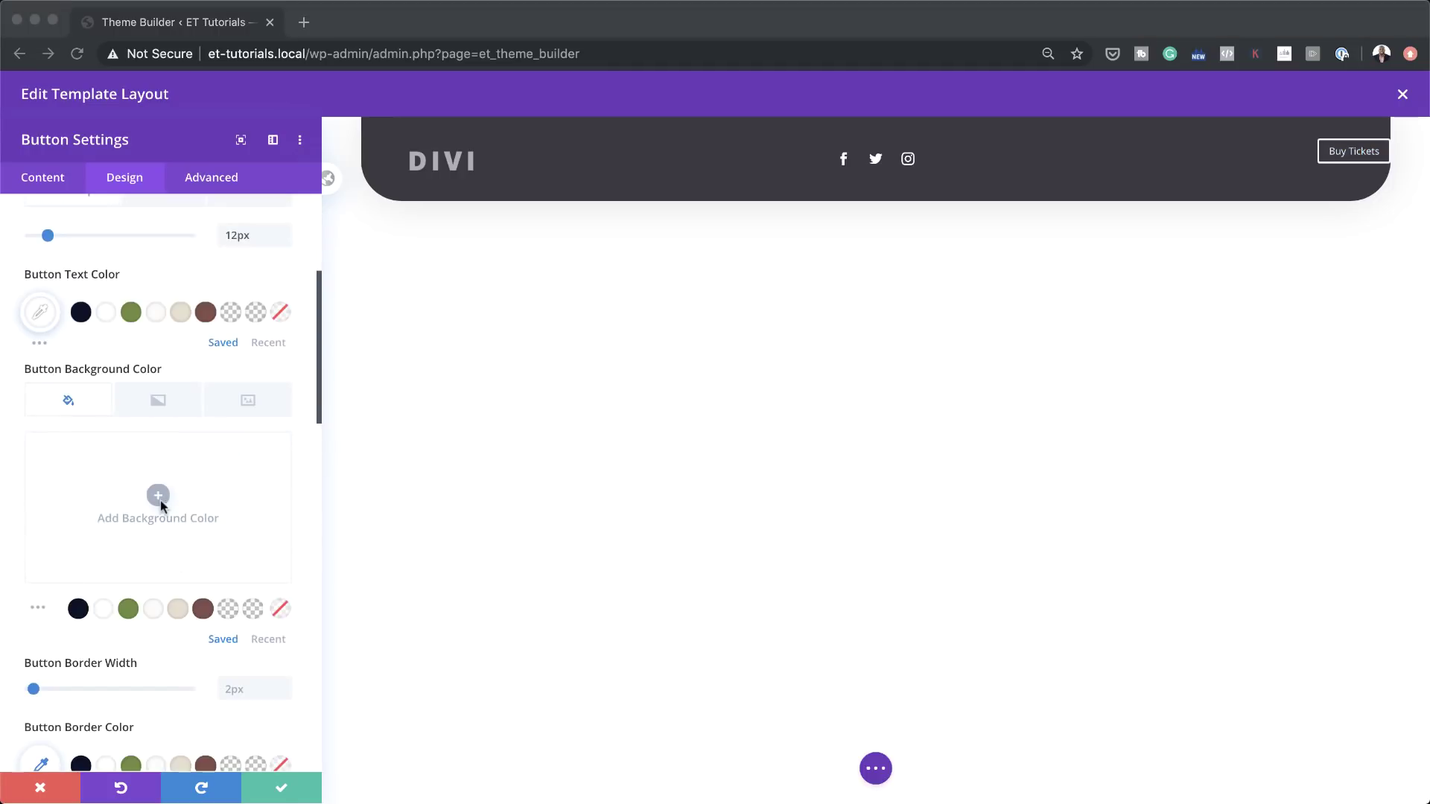
click(159, 497)
click(160, 496)
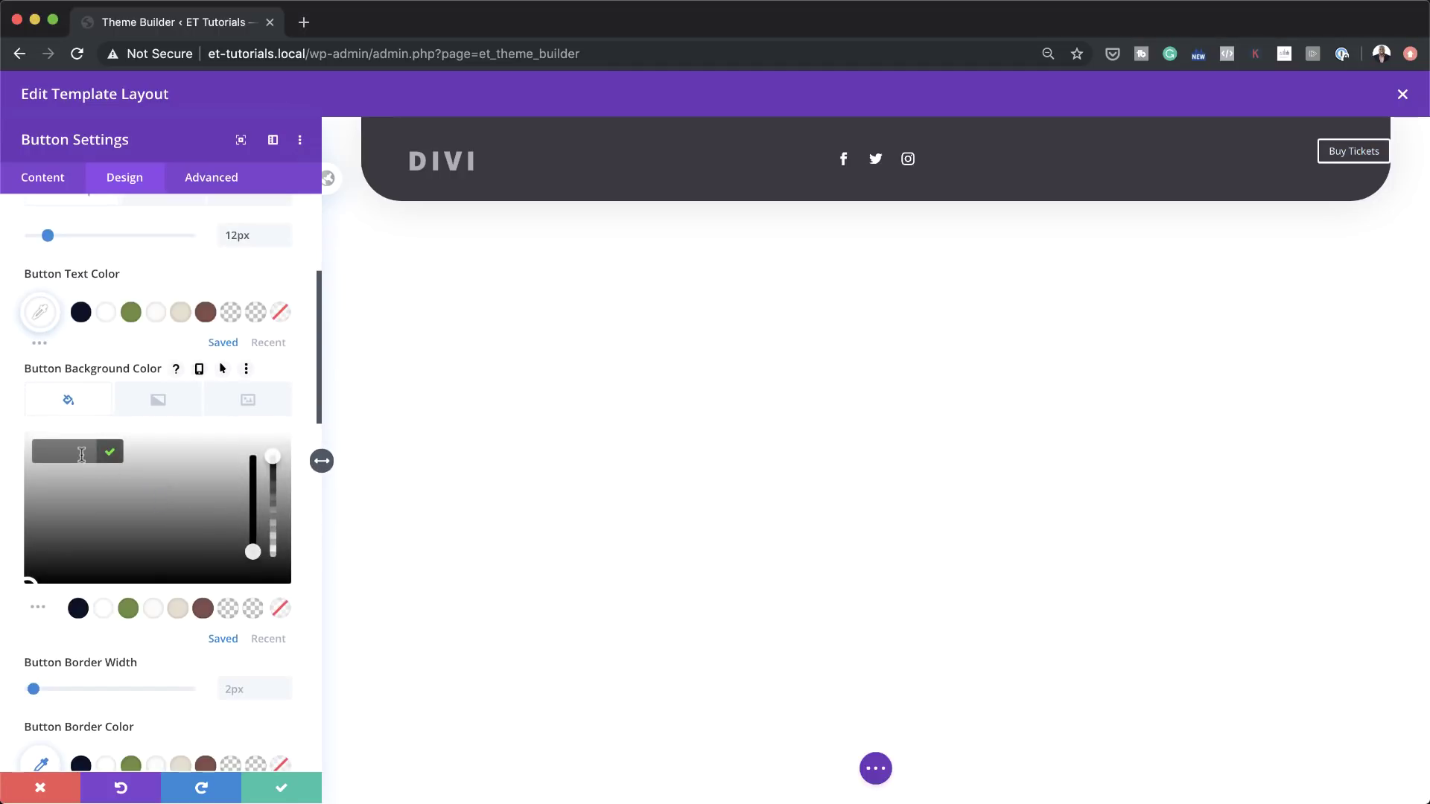
click(81, 455)
text(#ffae25)
Set the button's border width and border radius to 0px
scroll(75, 484, down, 2)
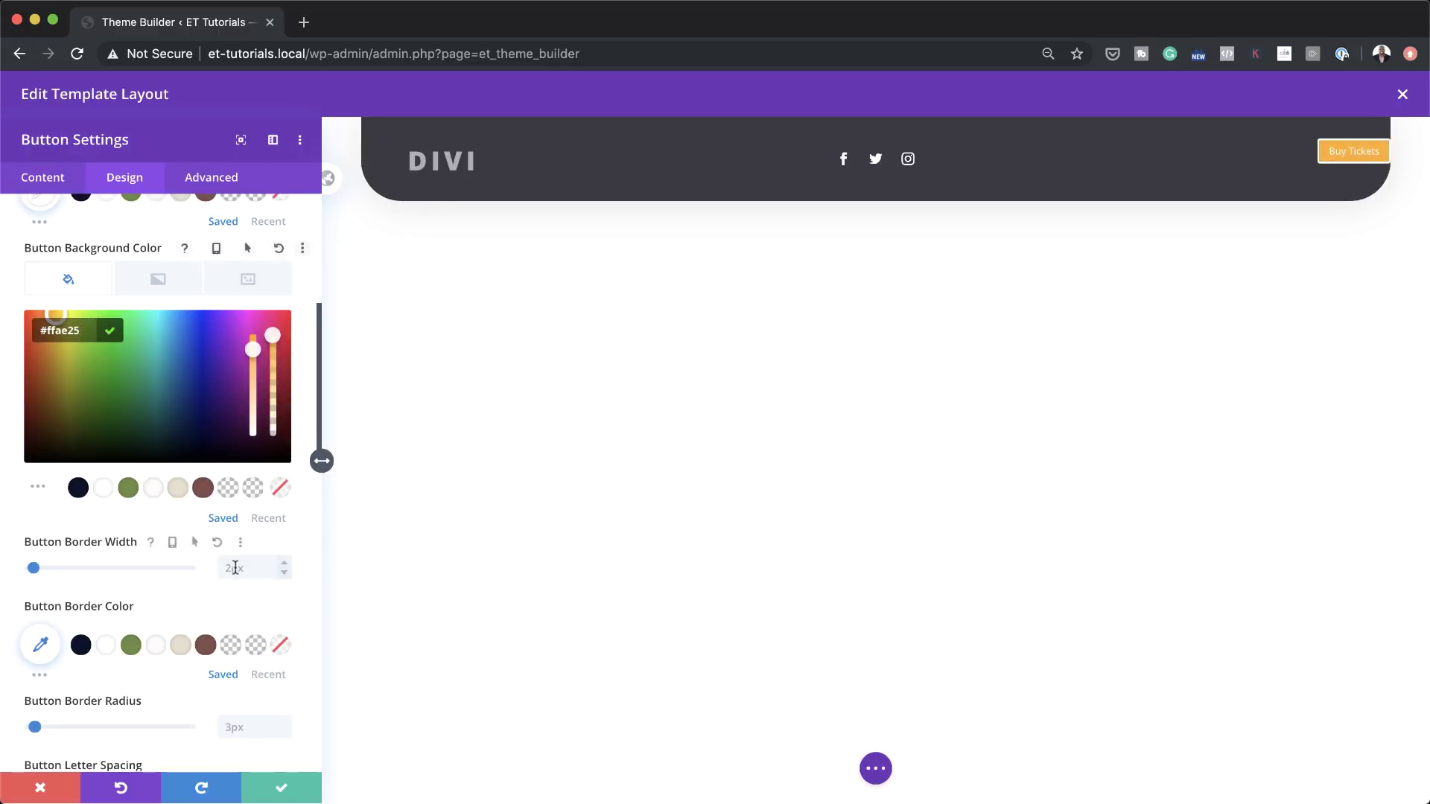
drag(34, 572, 11, 572)
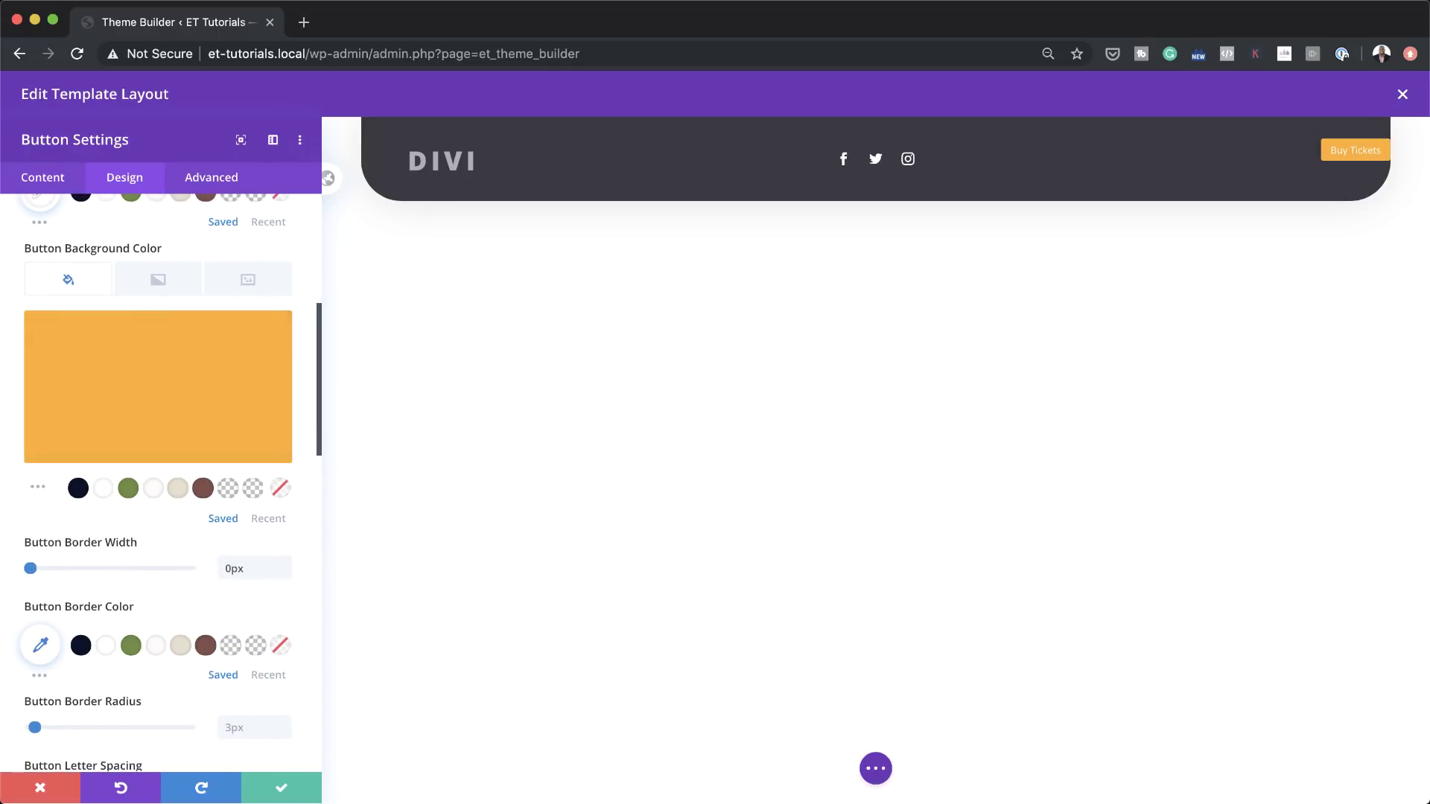
scroll(245, 680, down, 5)
scroll(247, 687, down, 6)
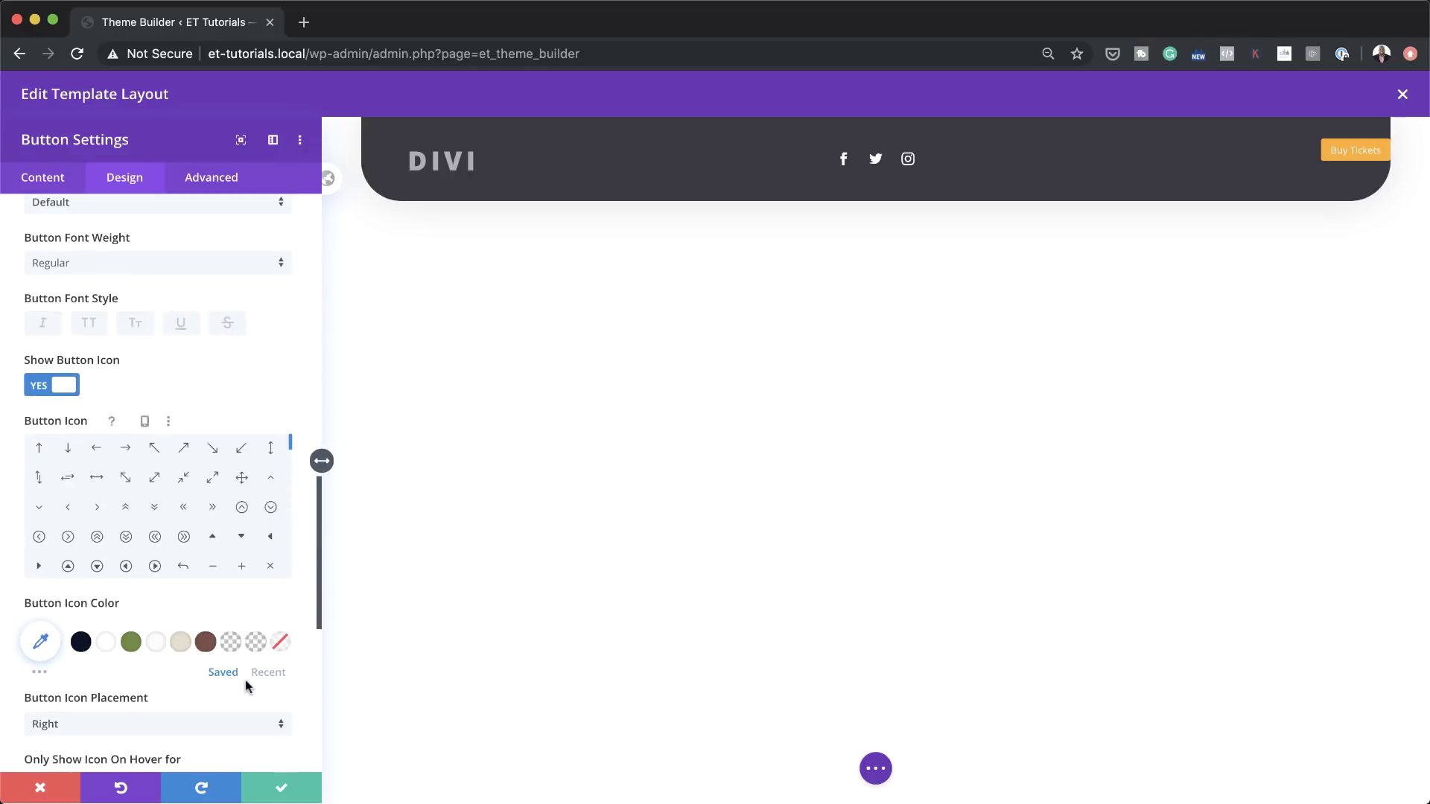
scroll(244, 681, down, 2)
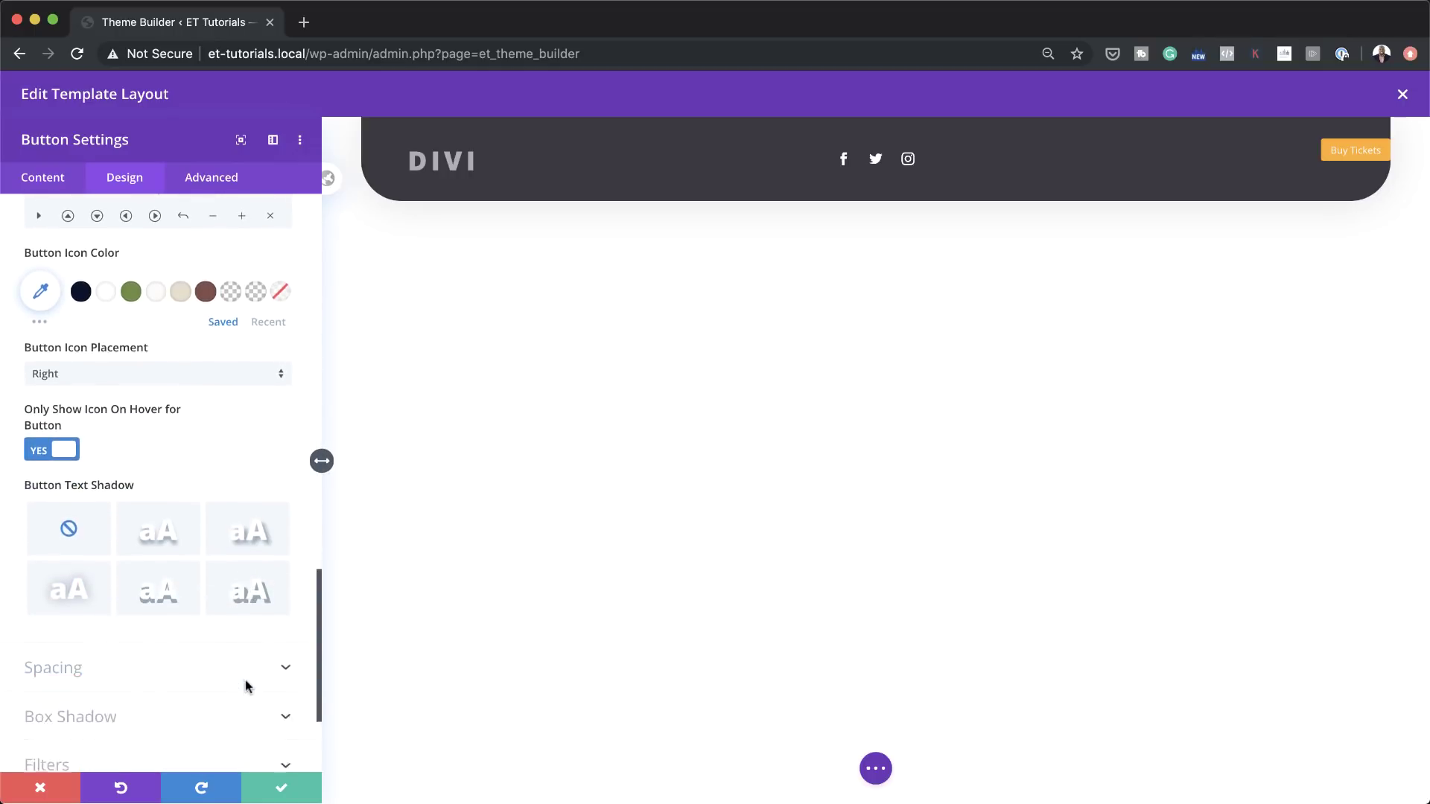
scroll(96, 467, up, 8)
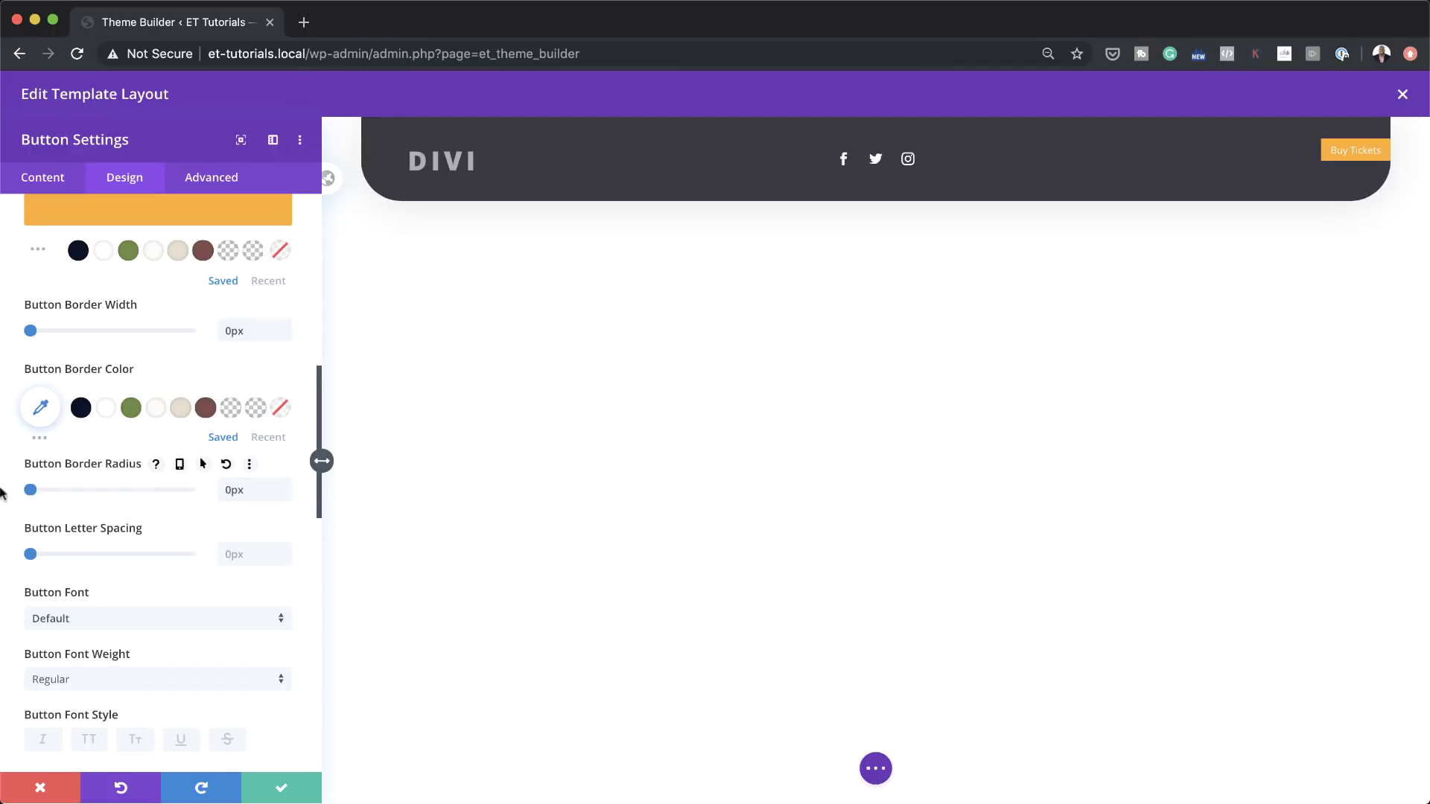
Set the Buy Tickets button's font to Open Sans with a Bold weight
click(150, 625)
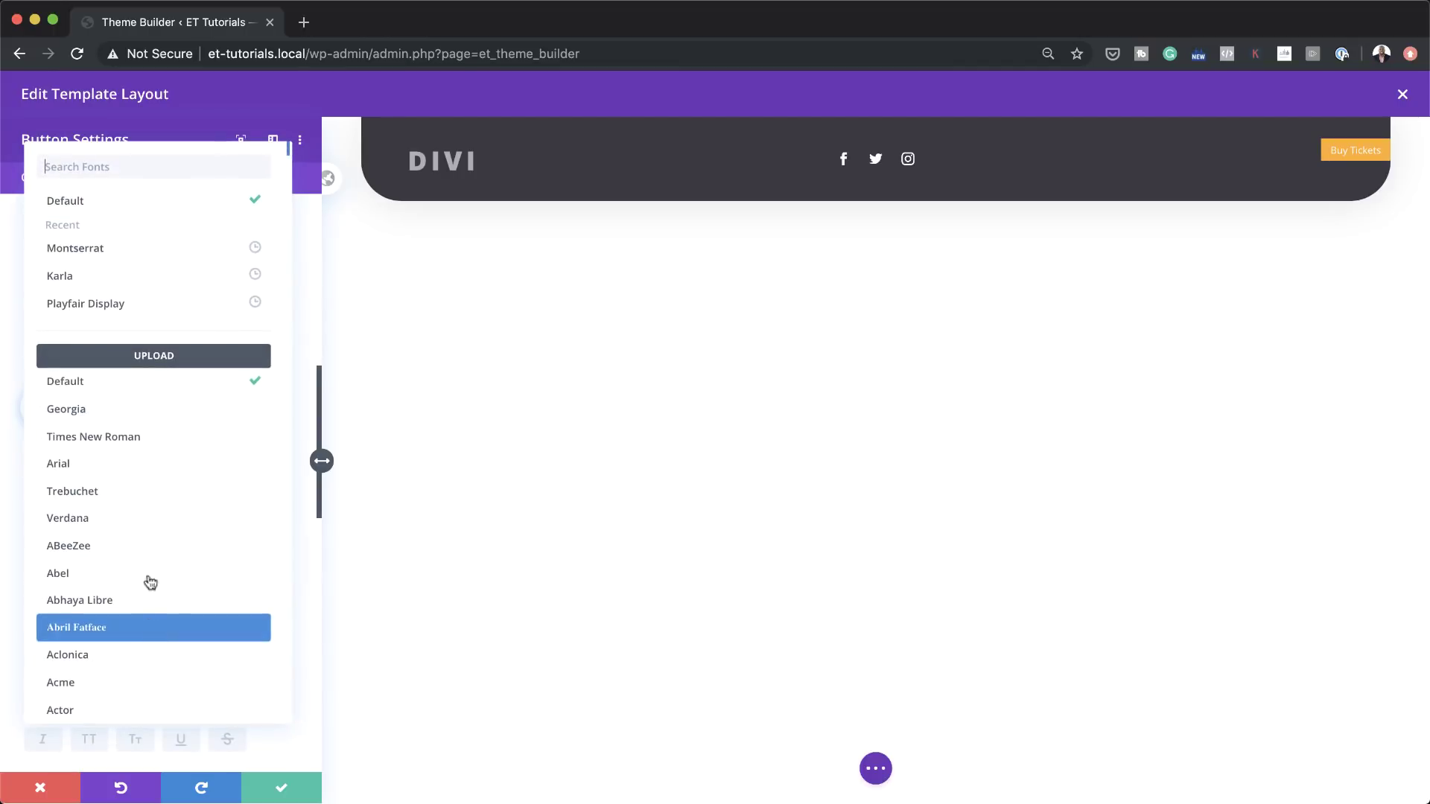
click(183, 166)
text(Open)
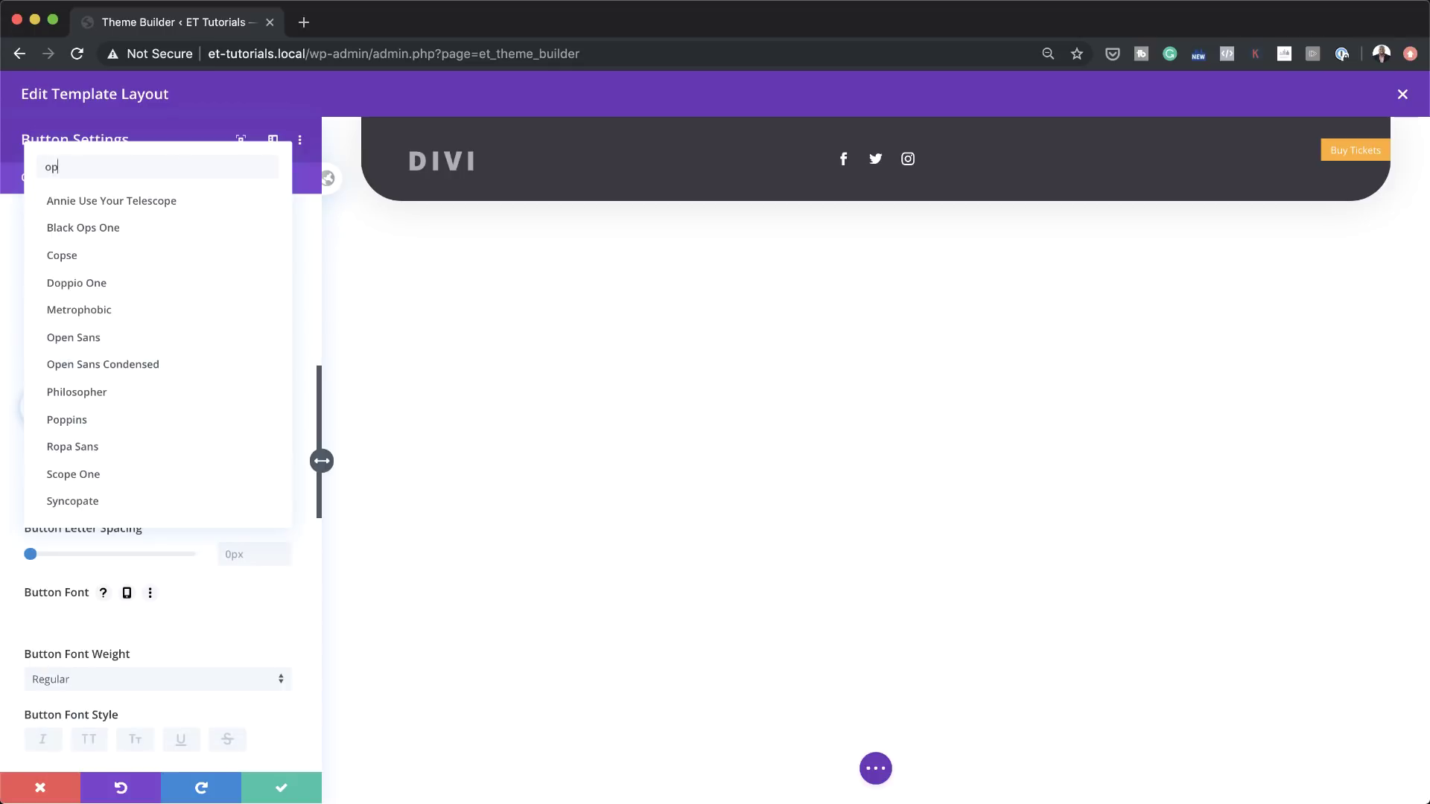
click(182, 200)
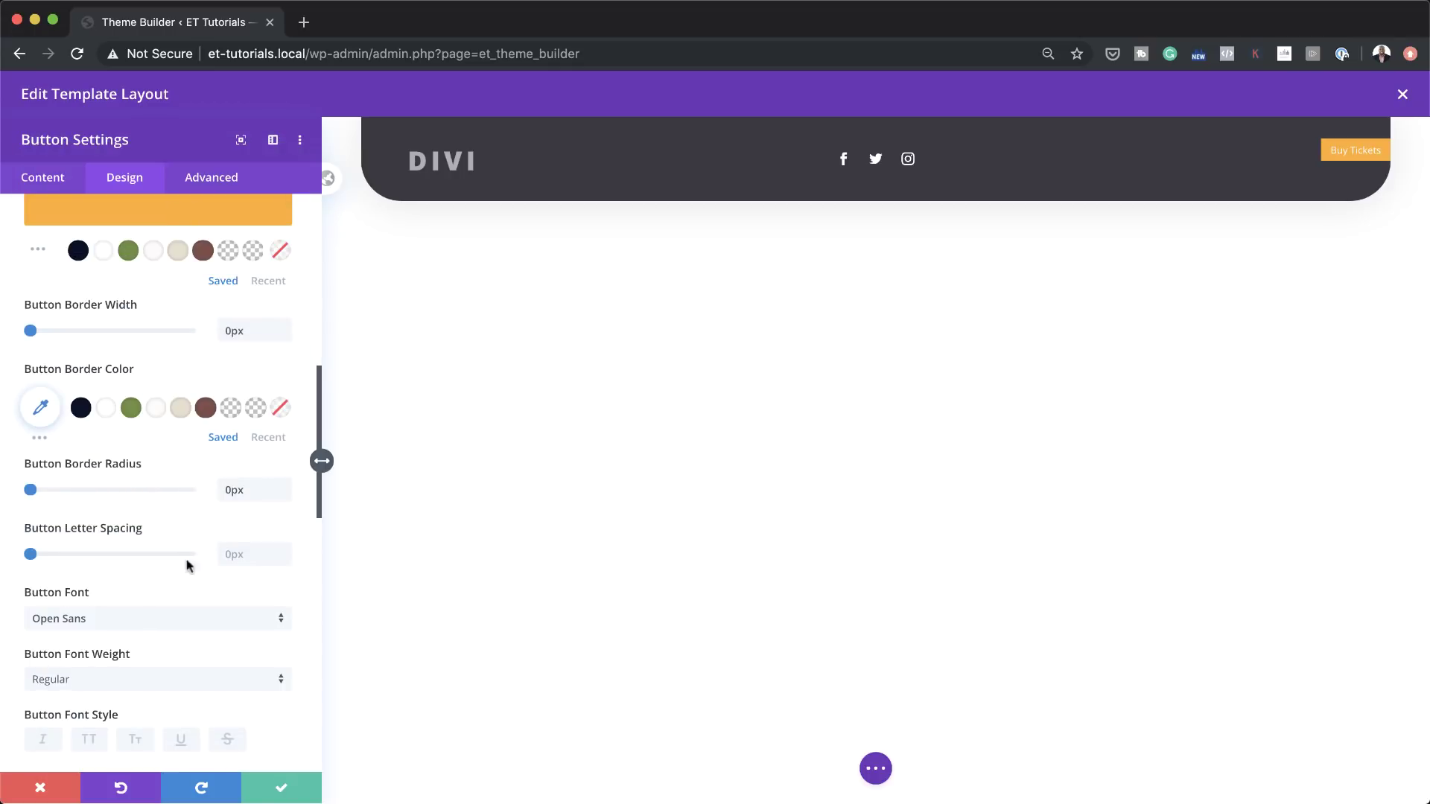
click(105, 679)
click(112, 679)
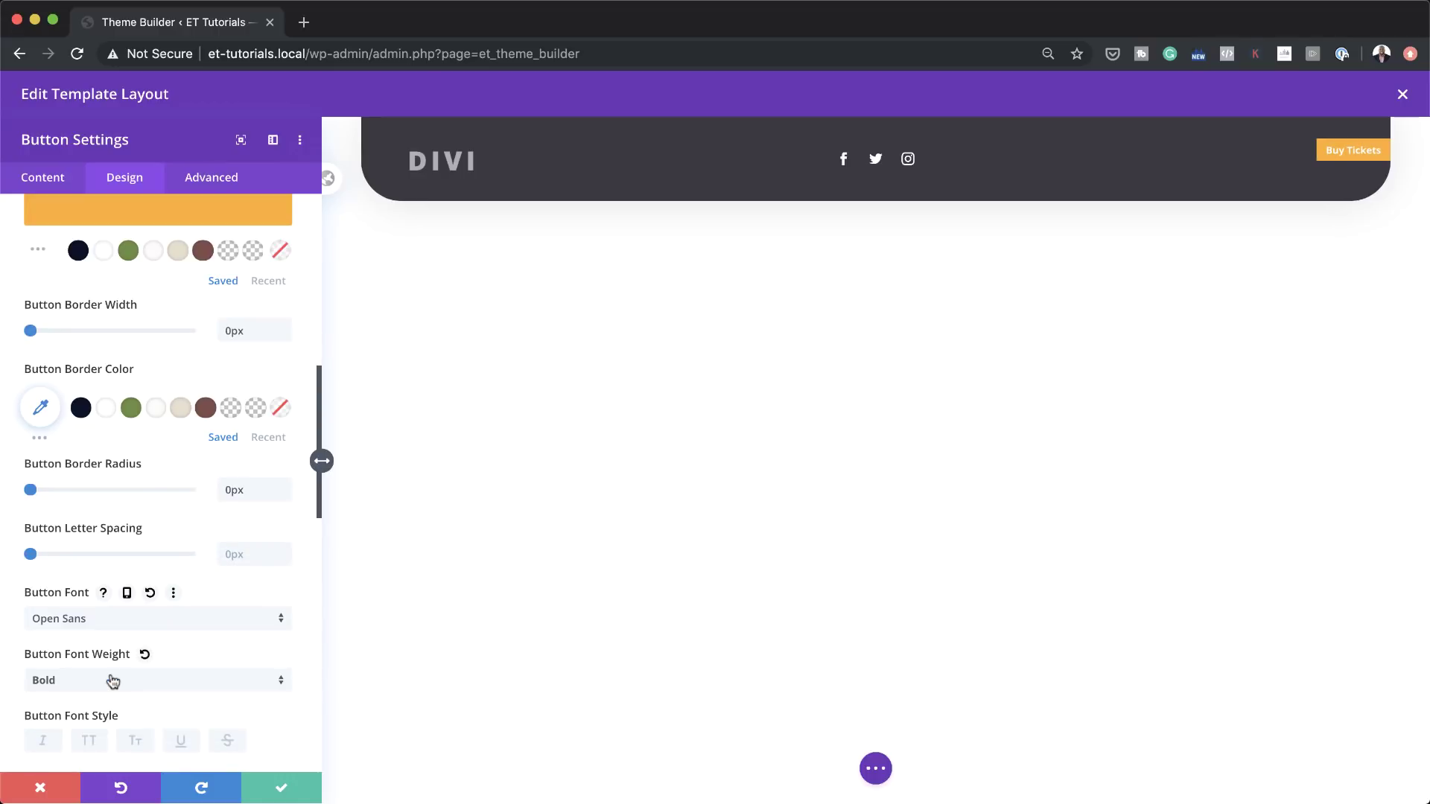
Make the button text uppercase and set its letter spacing to 5px
scroll(112, 679, down, 1)
click(88, 723)
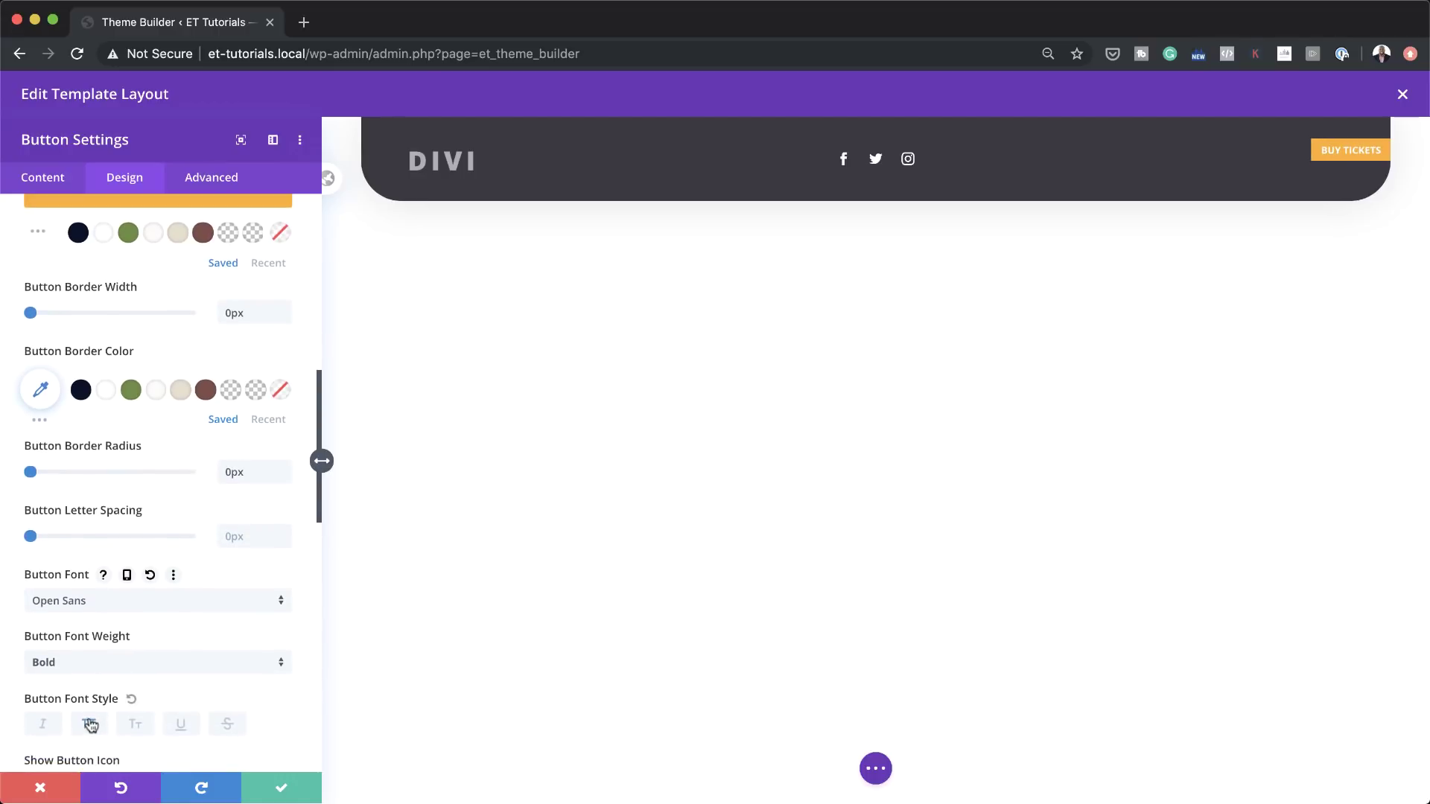
scroll(153, 708, down, 2)
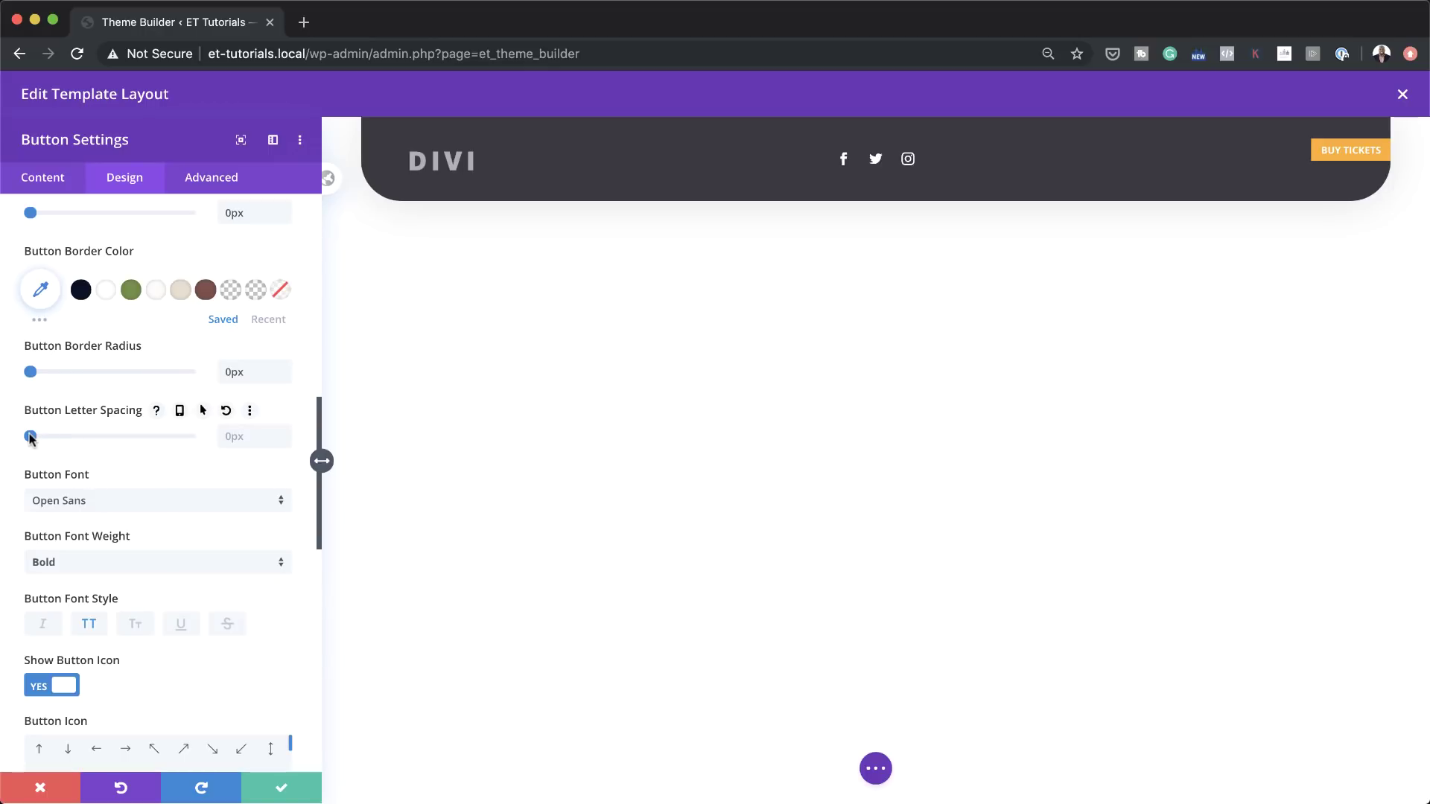
drag(30, 438, 40, 440)
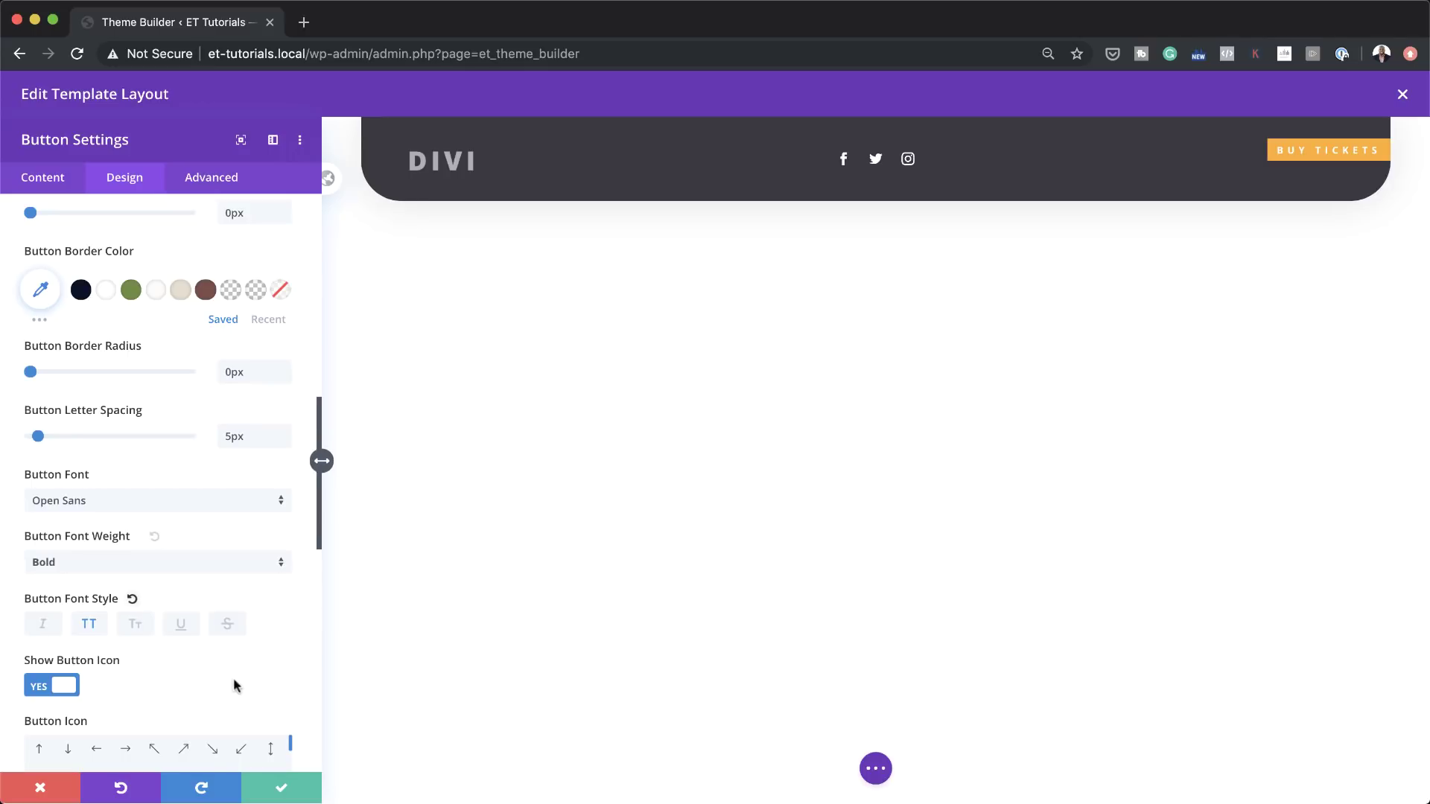
Set the button's top and bottom padding to 20px and its left and right padding to 50px, linking each pair
scroll(234, 679, down, 10)
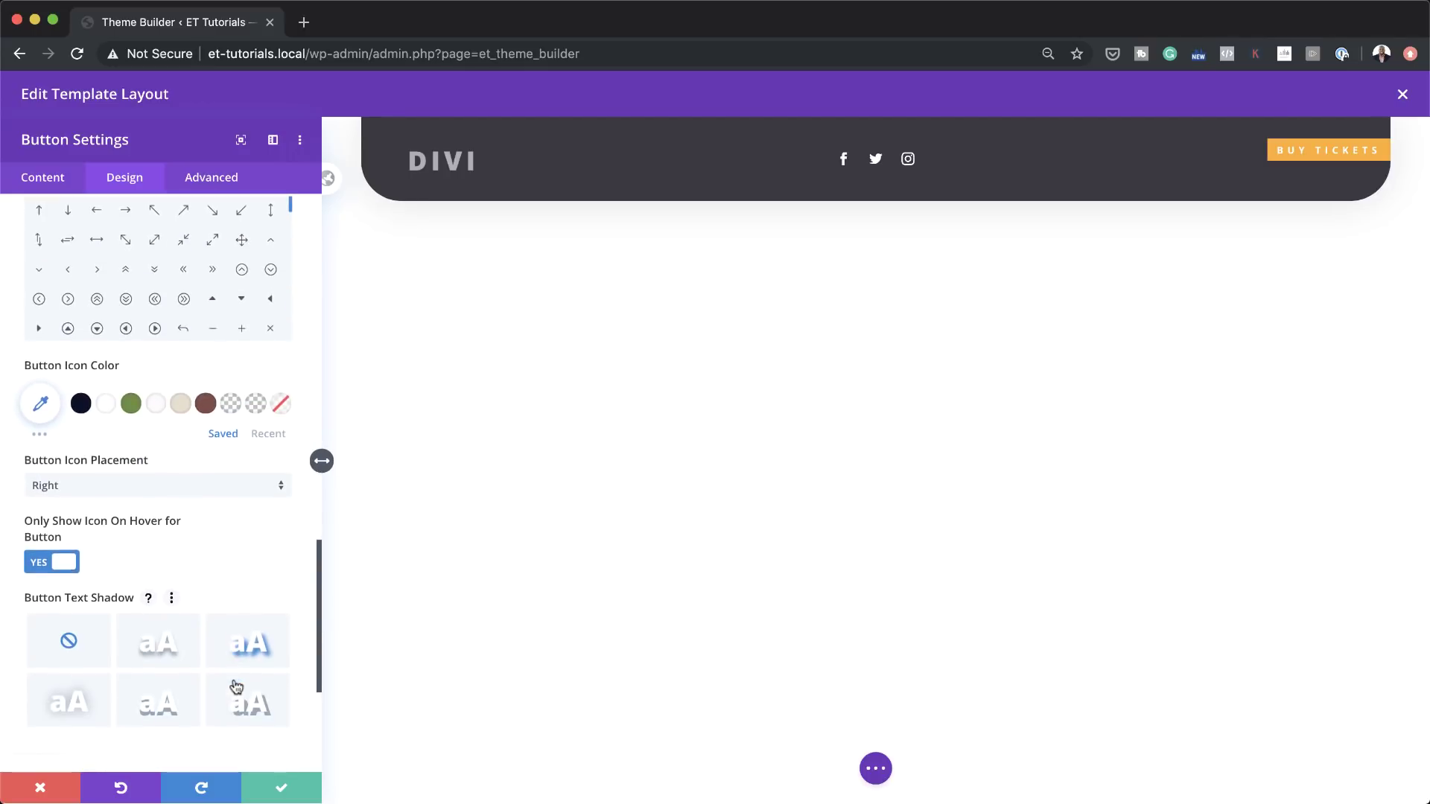
scroll(233, 681, down, 5)
click(57, 626)
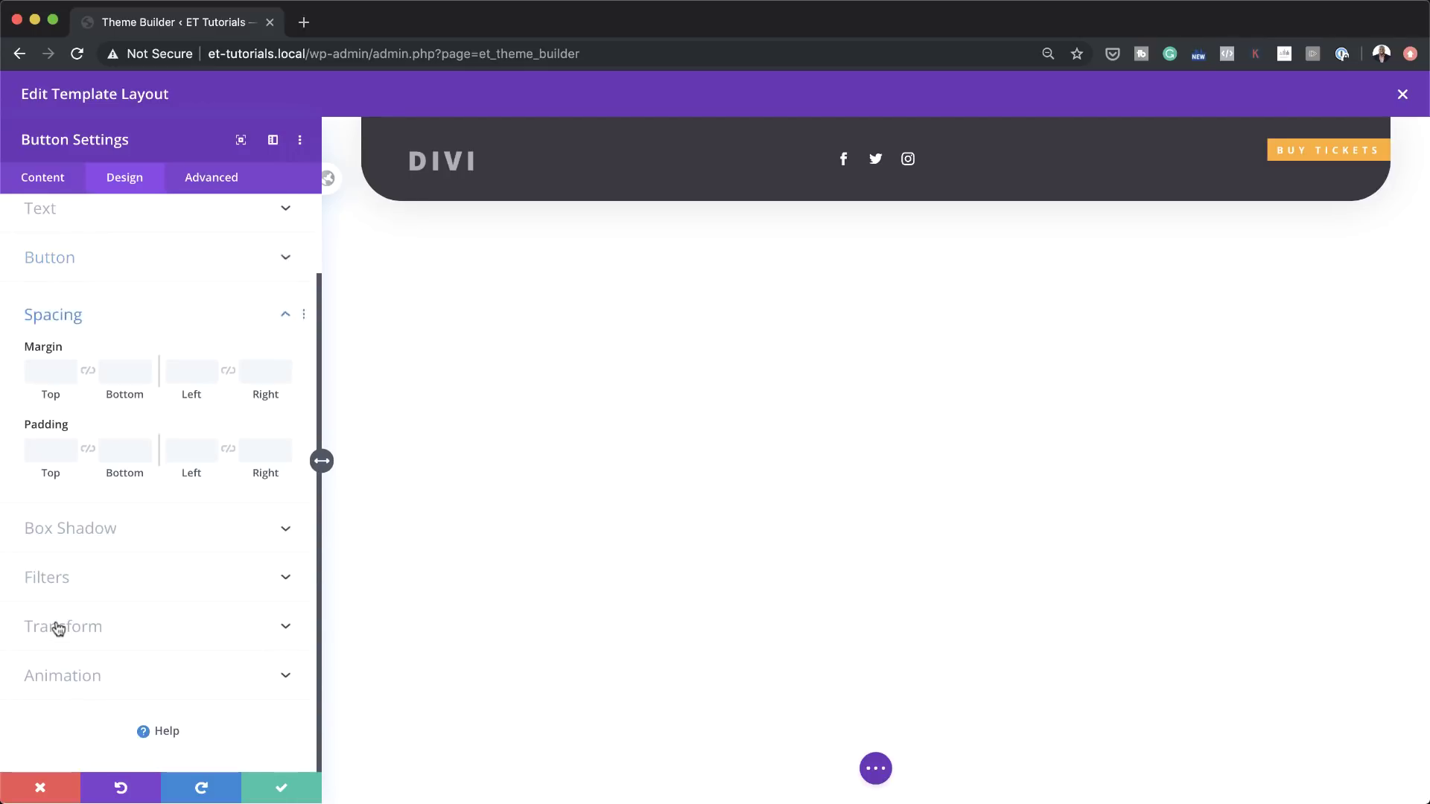
click(89, 451)
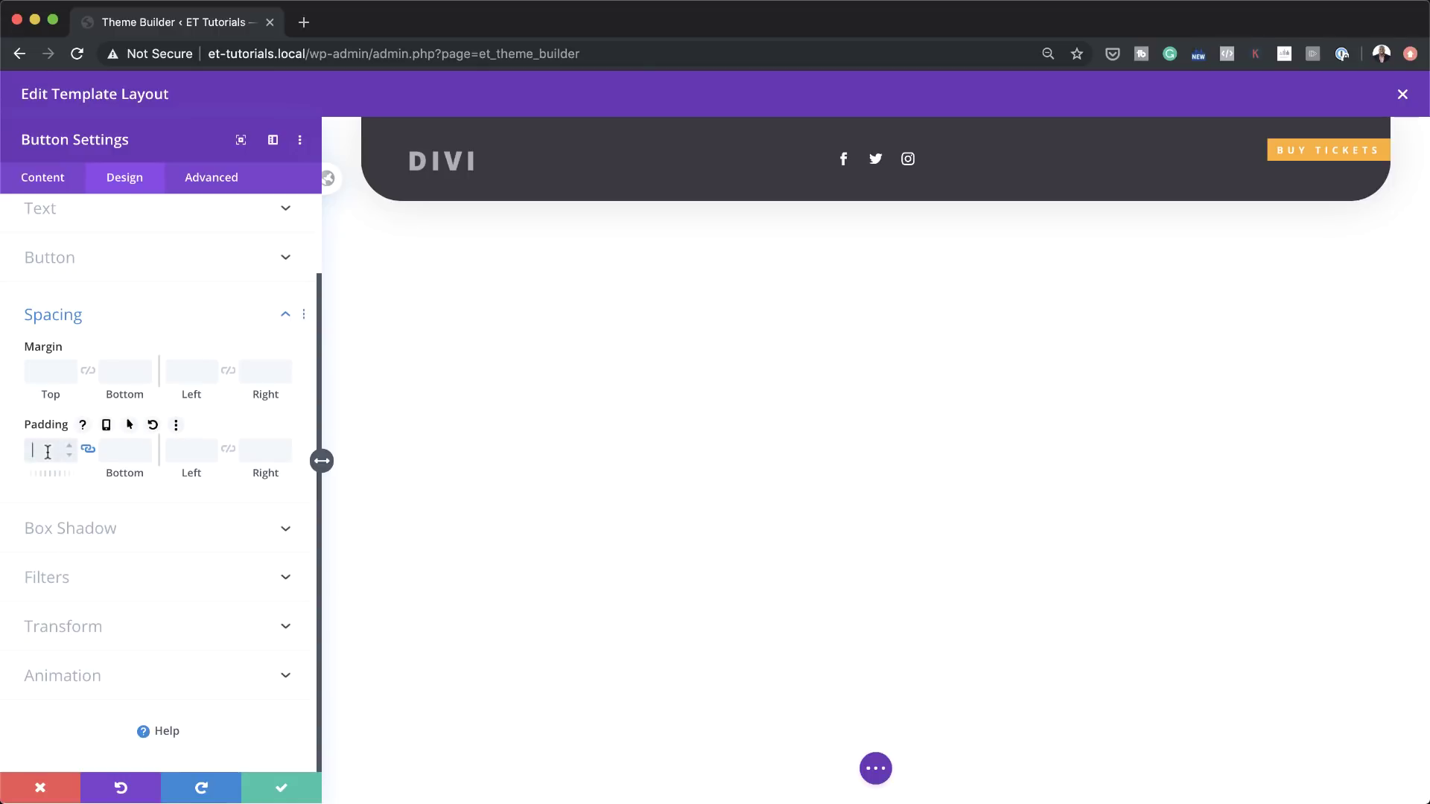
key(Return)
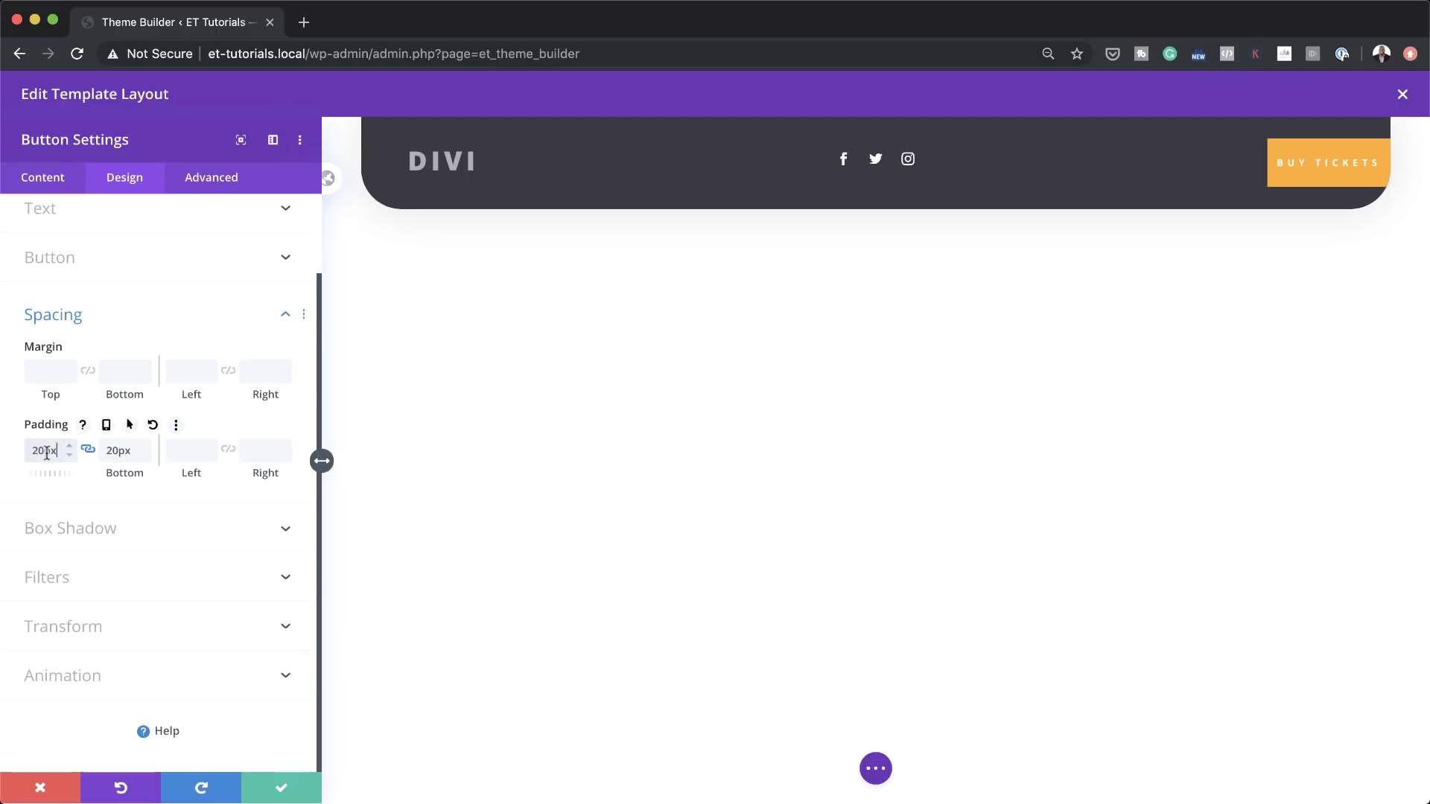
click(194, 450)
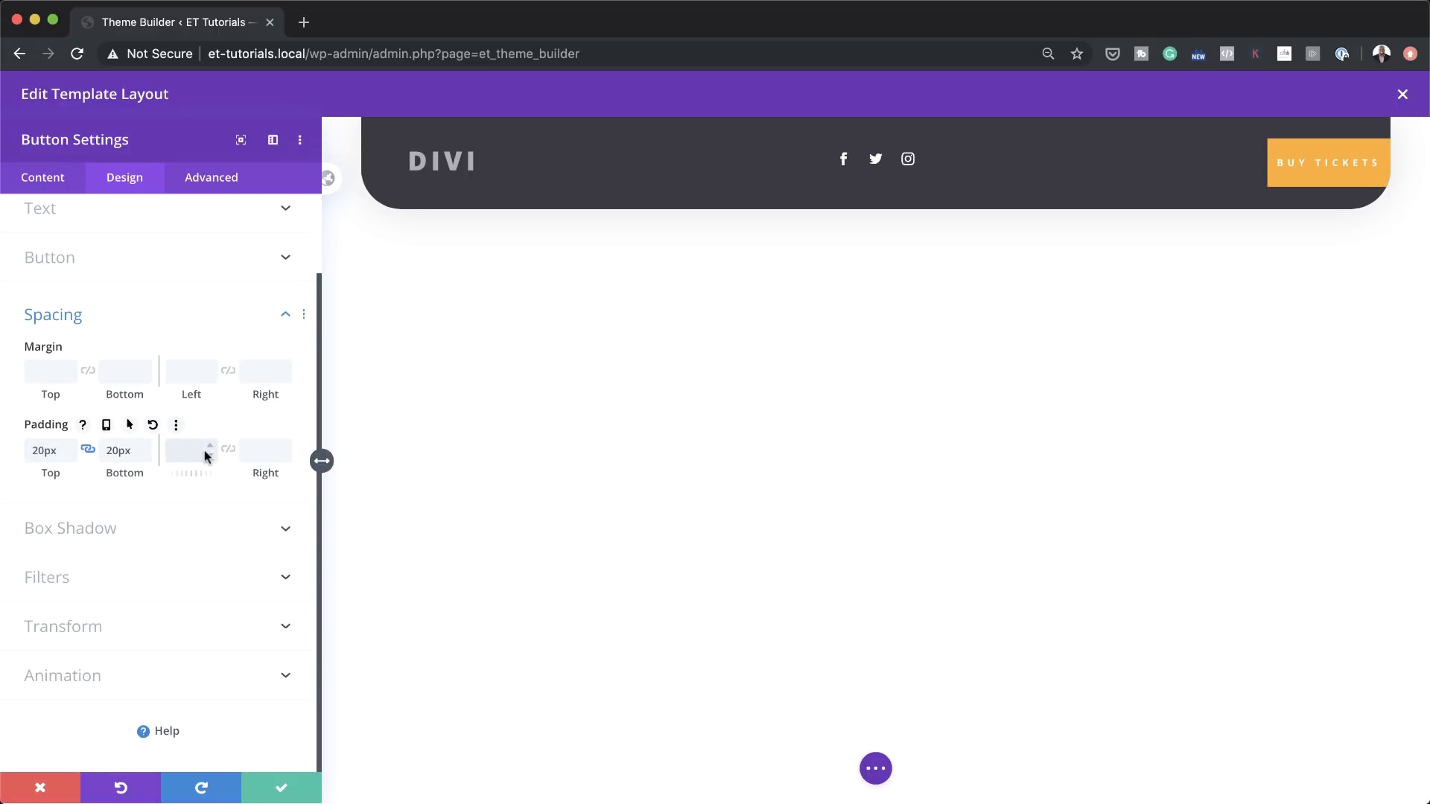
text(50px)
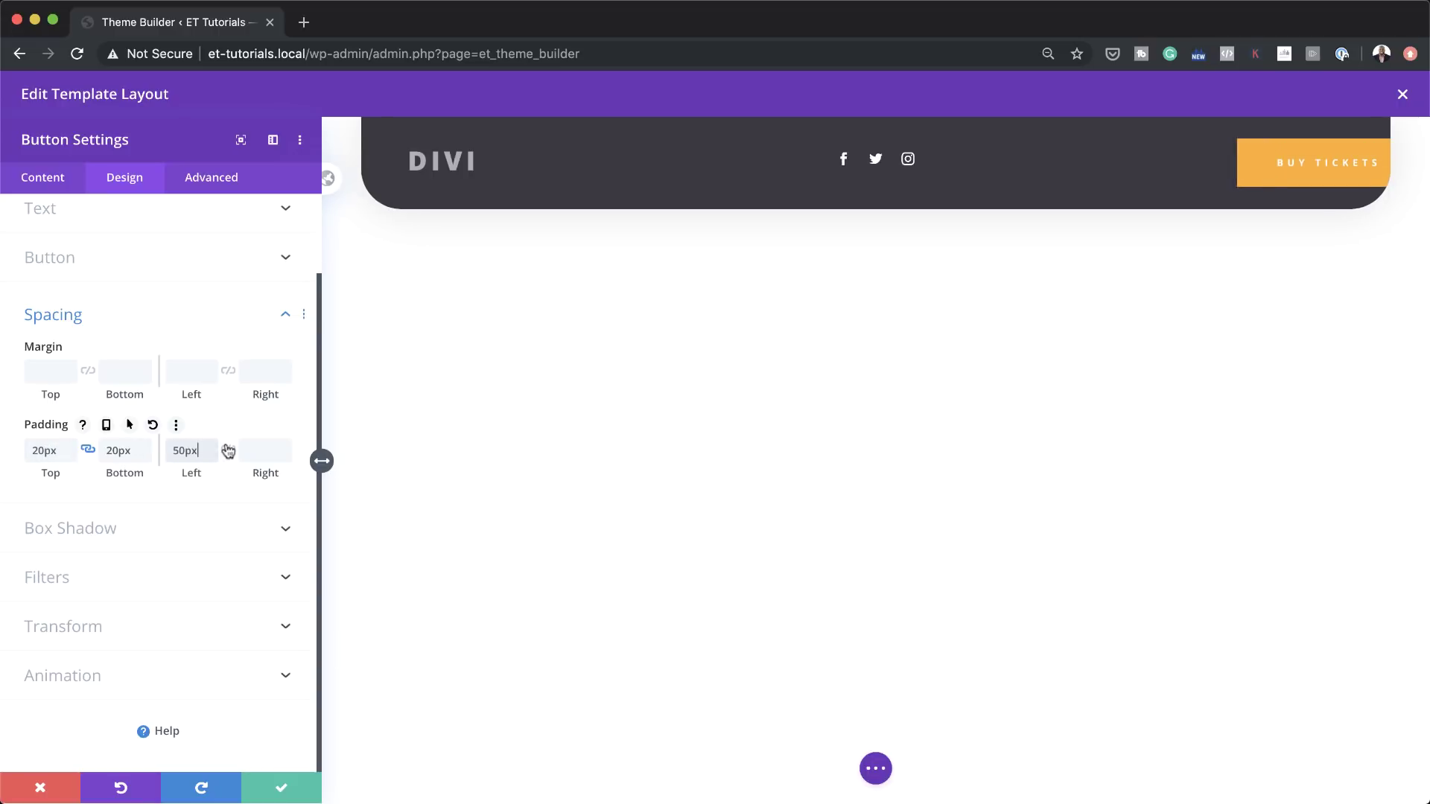
click(228, 450)
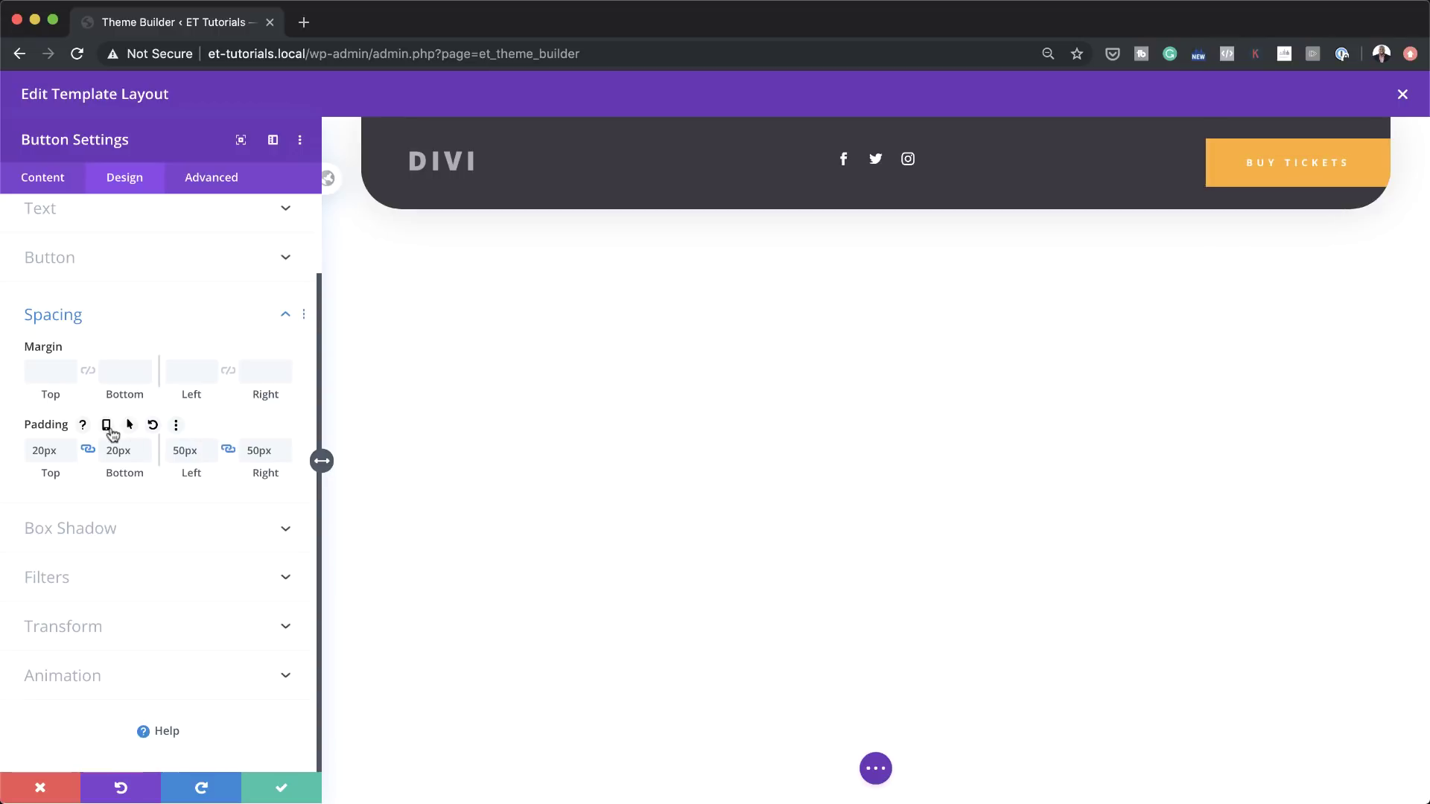
Enable responsive padding for the button, check the tablet values, and save the button settings
click(106, 425)
click(173, 459)
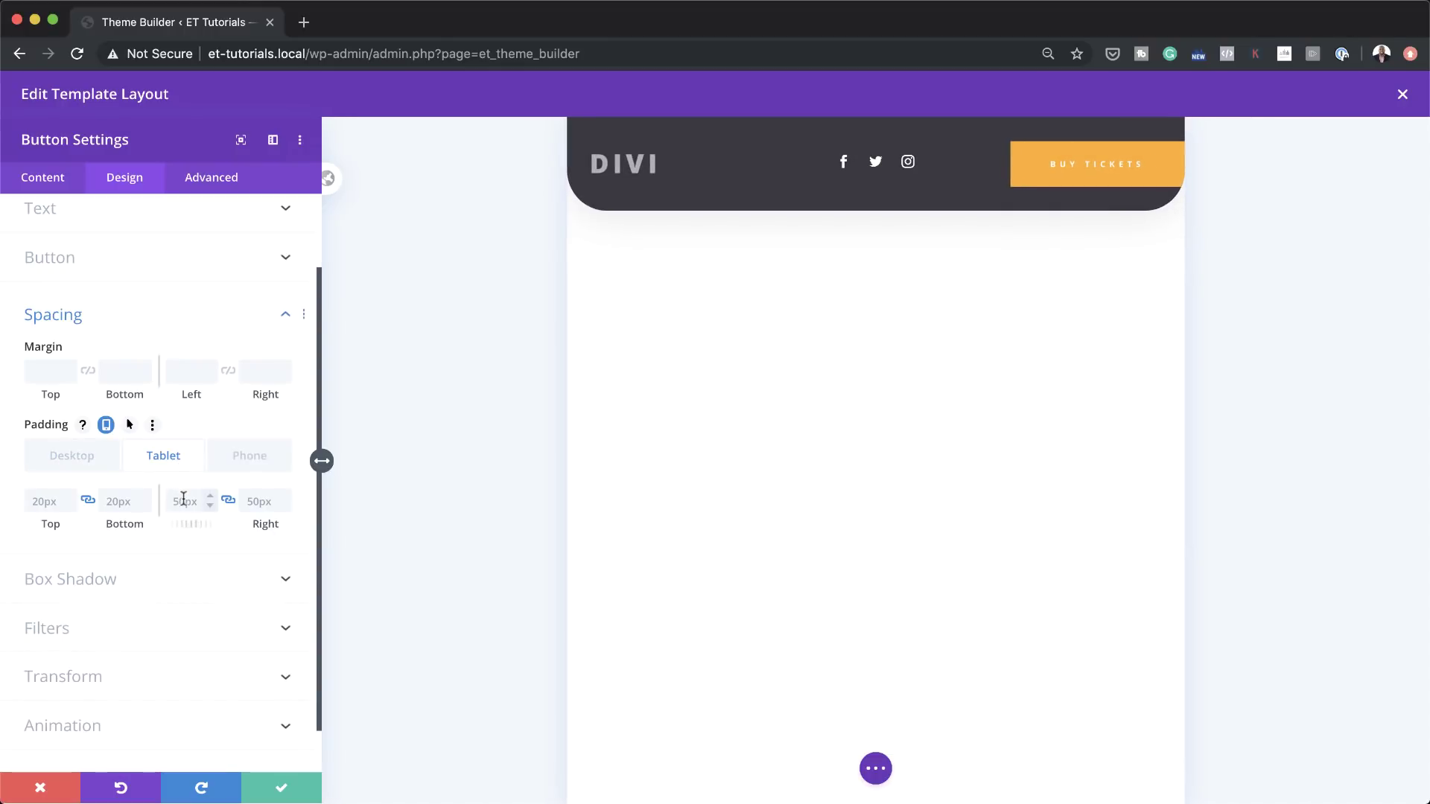
click(281, 787)
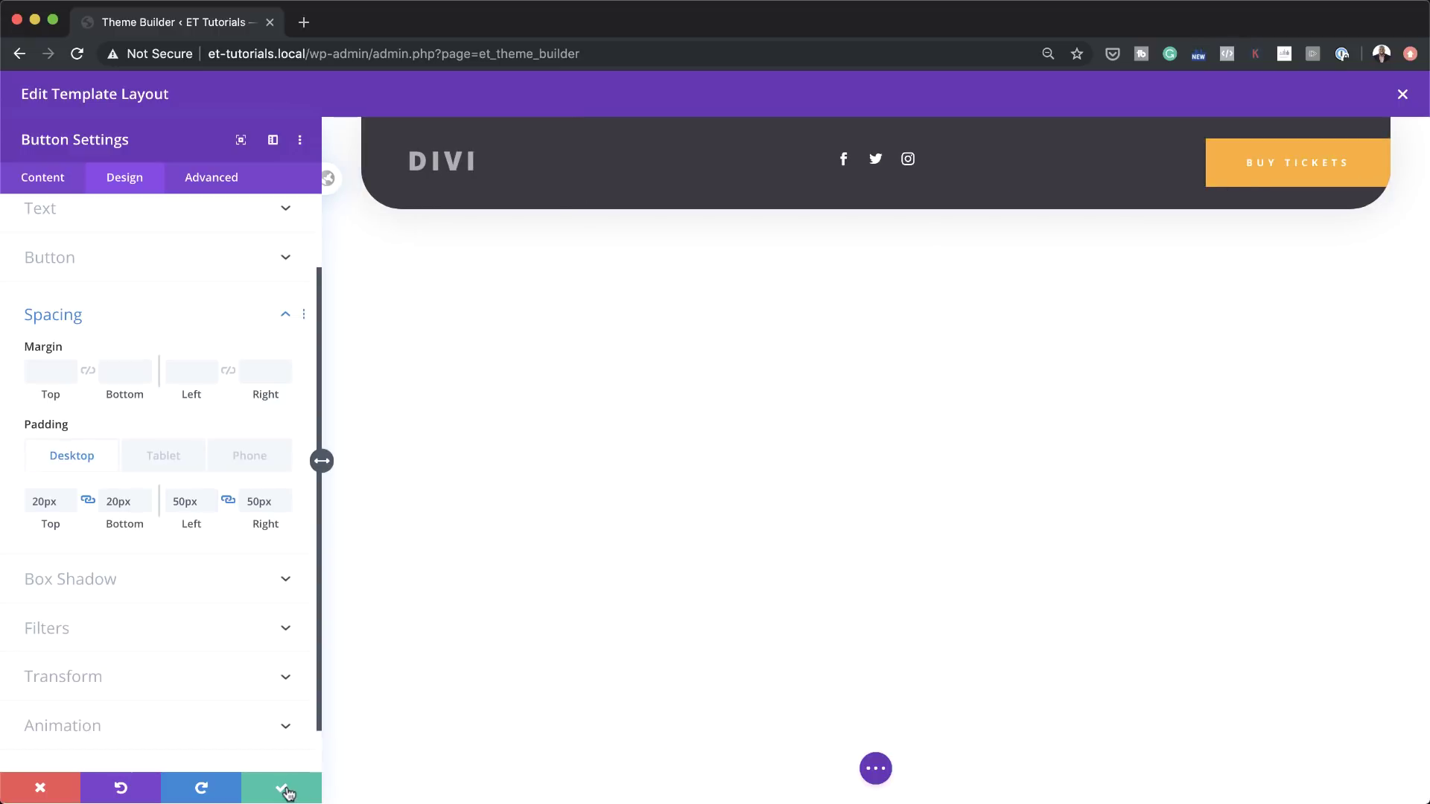
Add a single-column row below the logo row without inserting a module
mouse_move(715, 205)
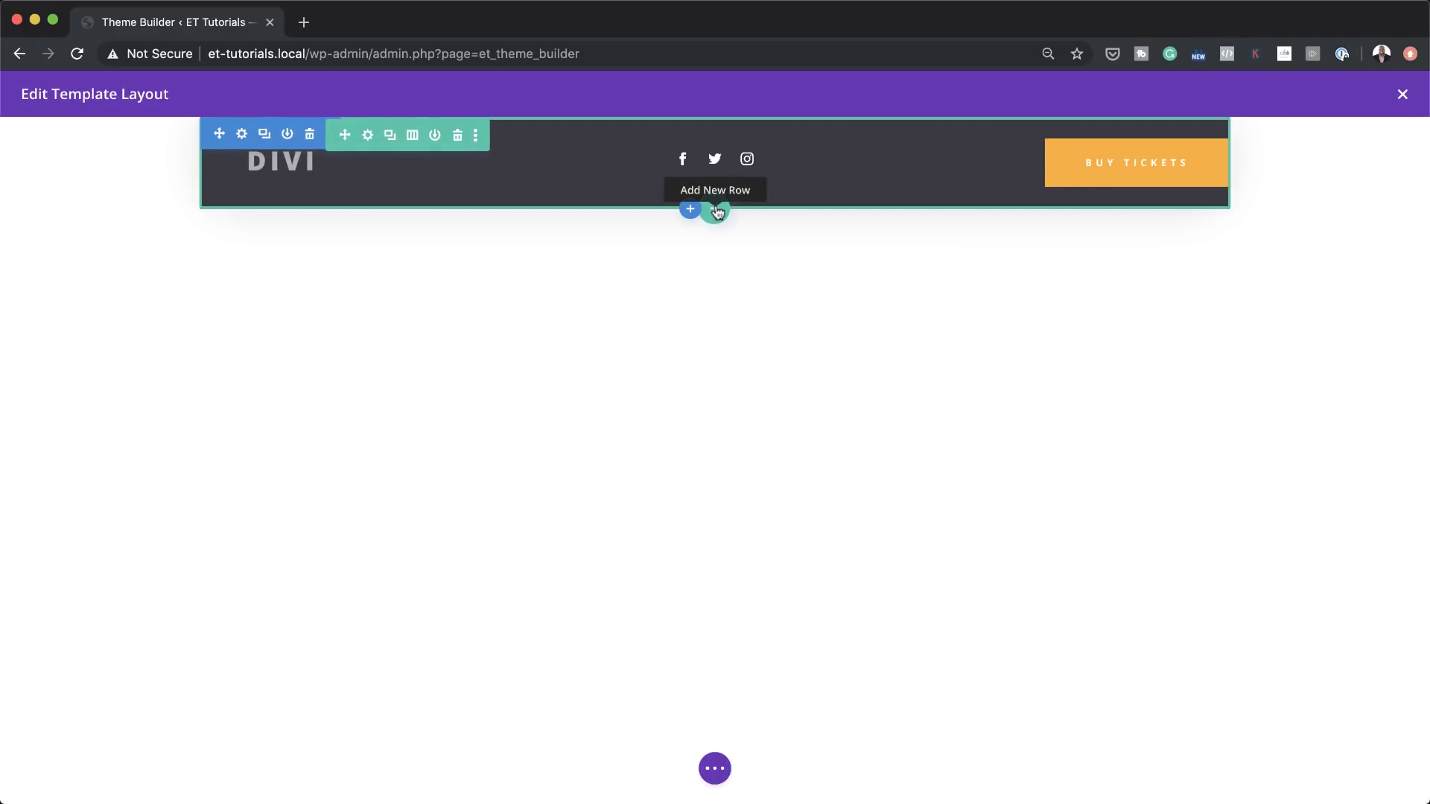
click(716, 210)
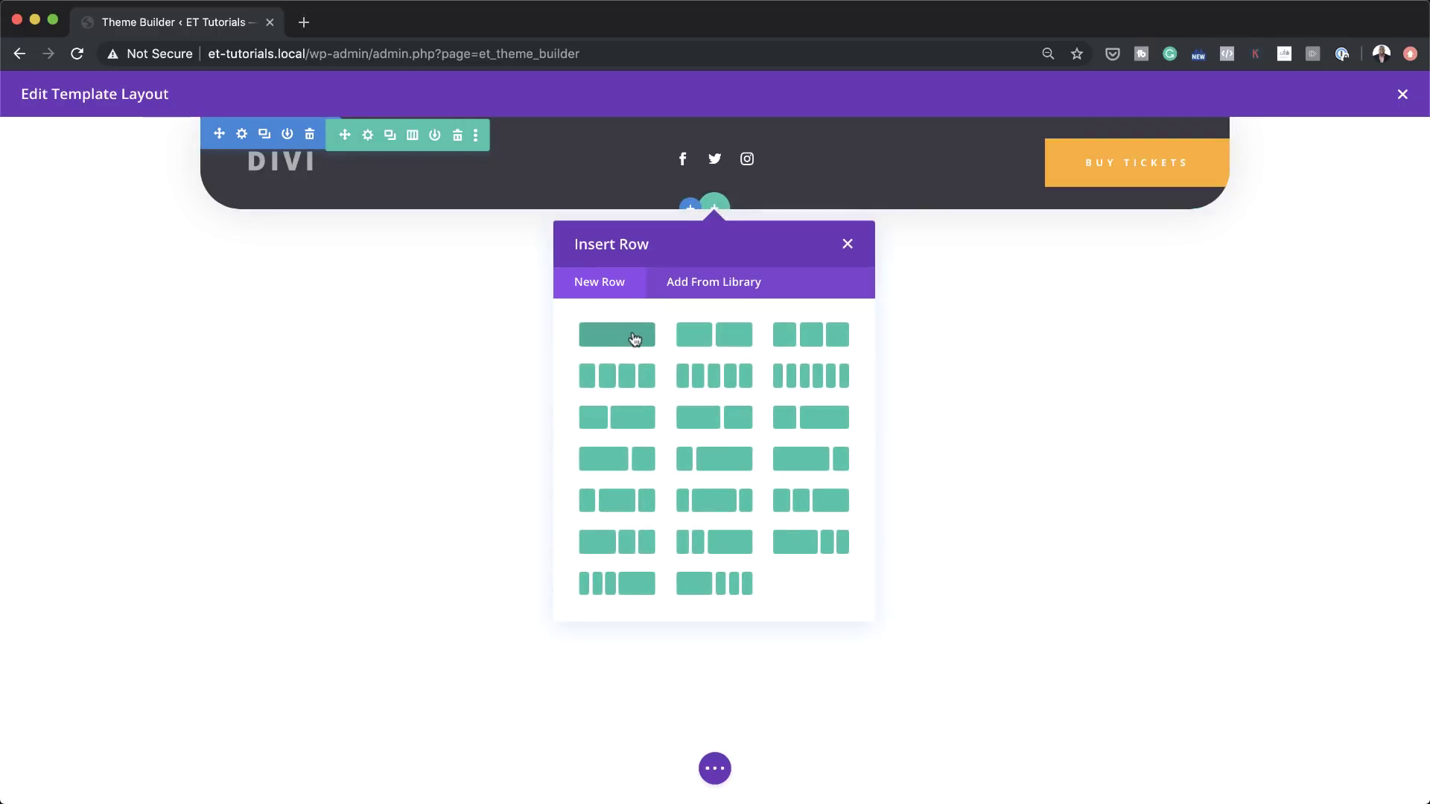
click(635, 340)
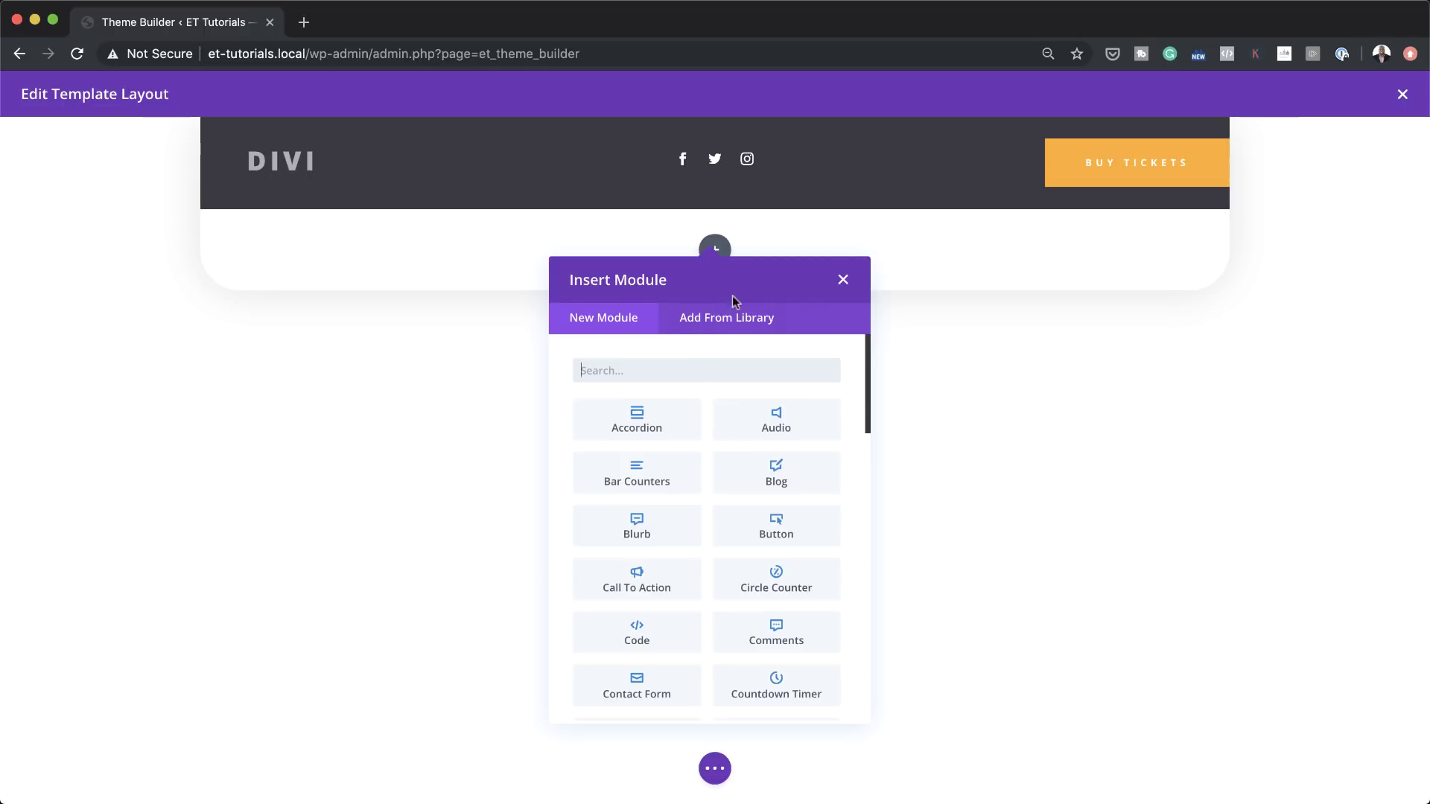
click(844, 281)
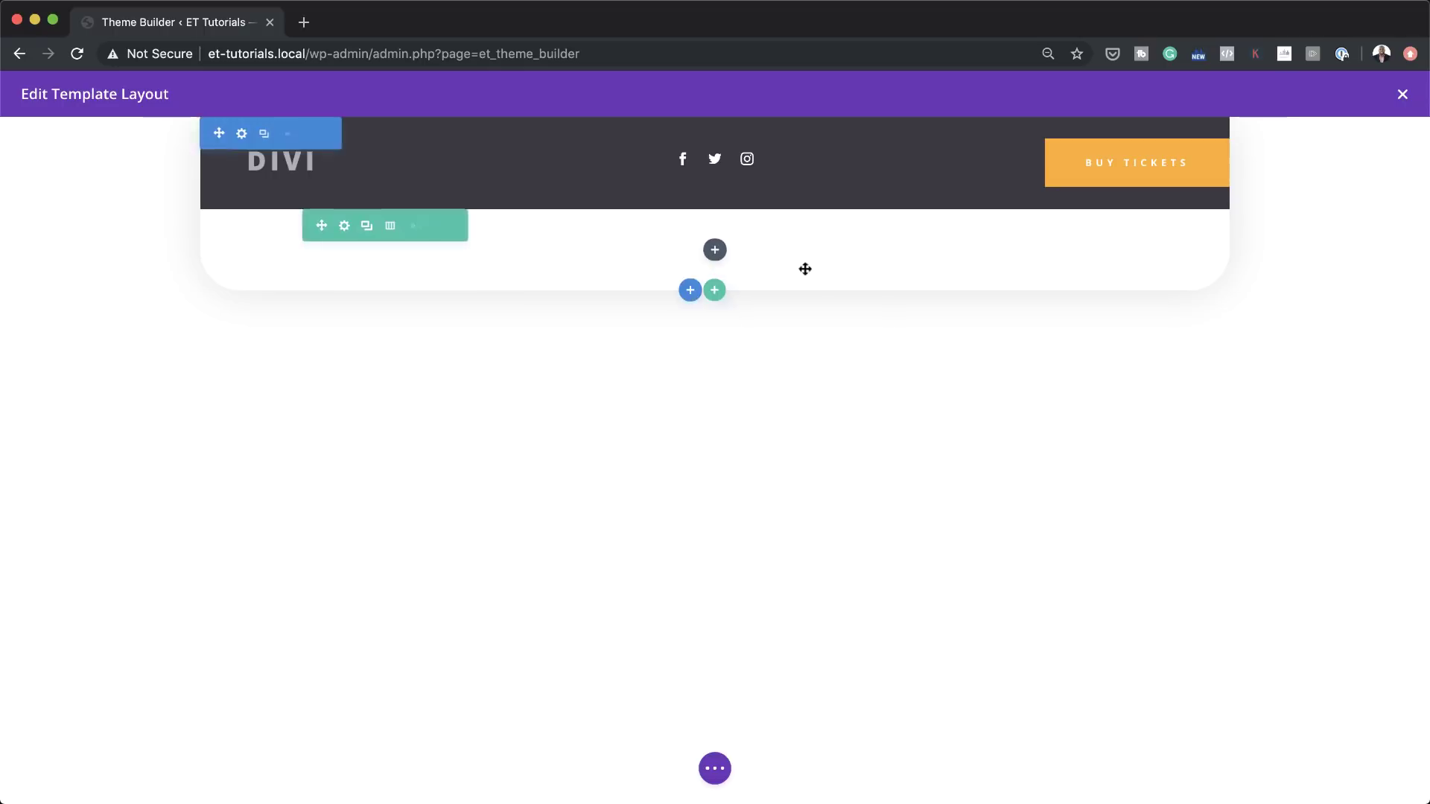
Enable a custom gutter width for the new row and set it to 1
click(346, 227)
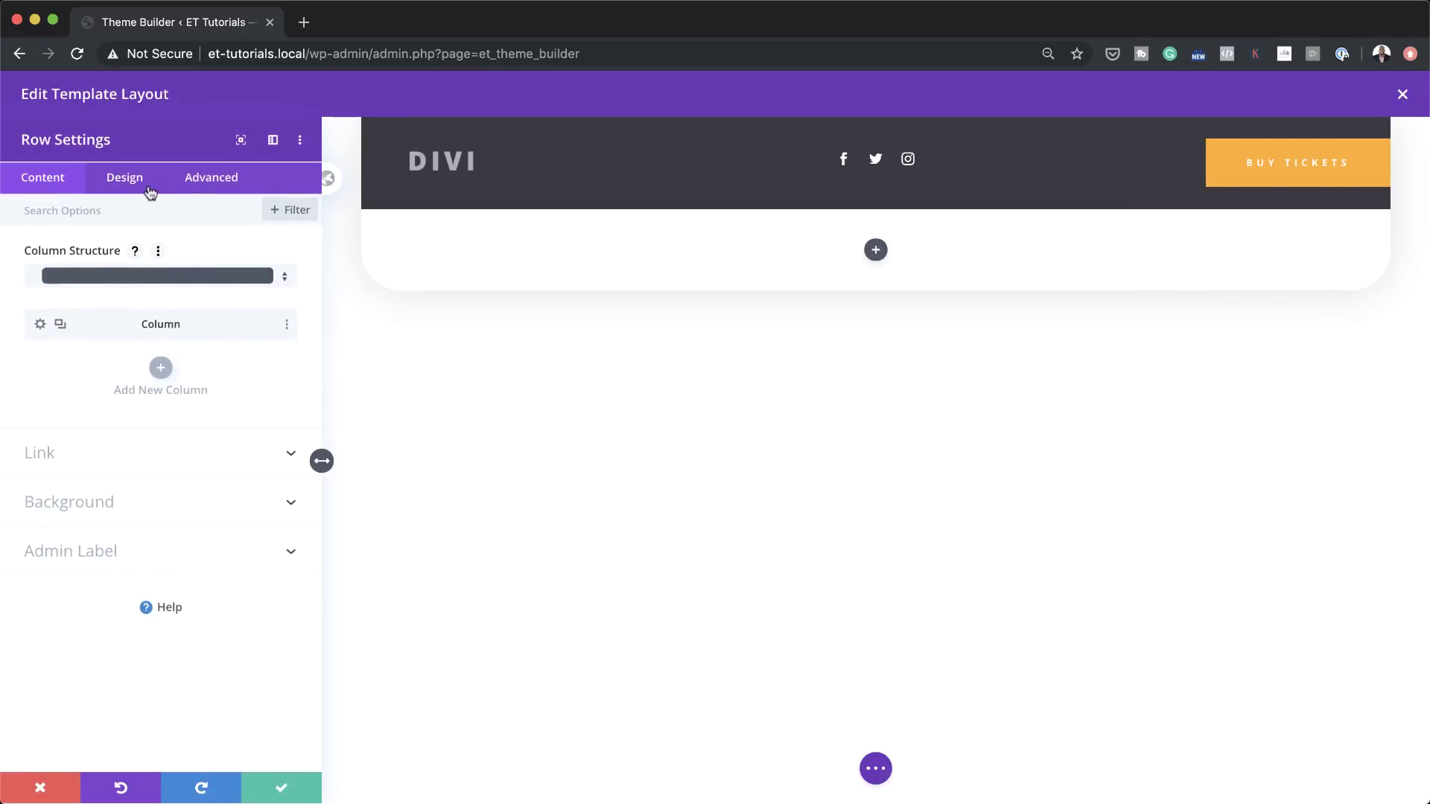
click(144, 184)
click(88, 259)
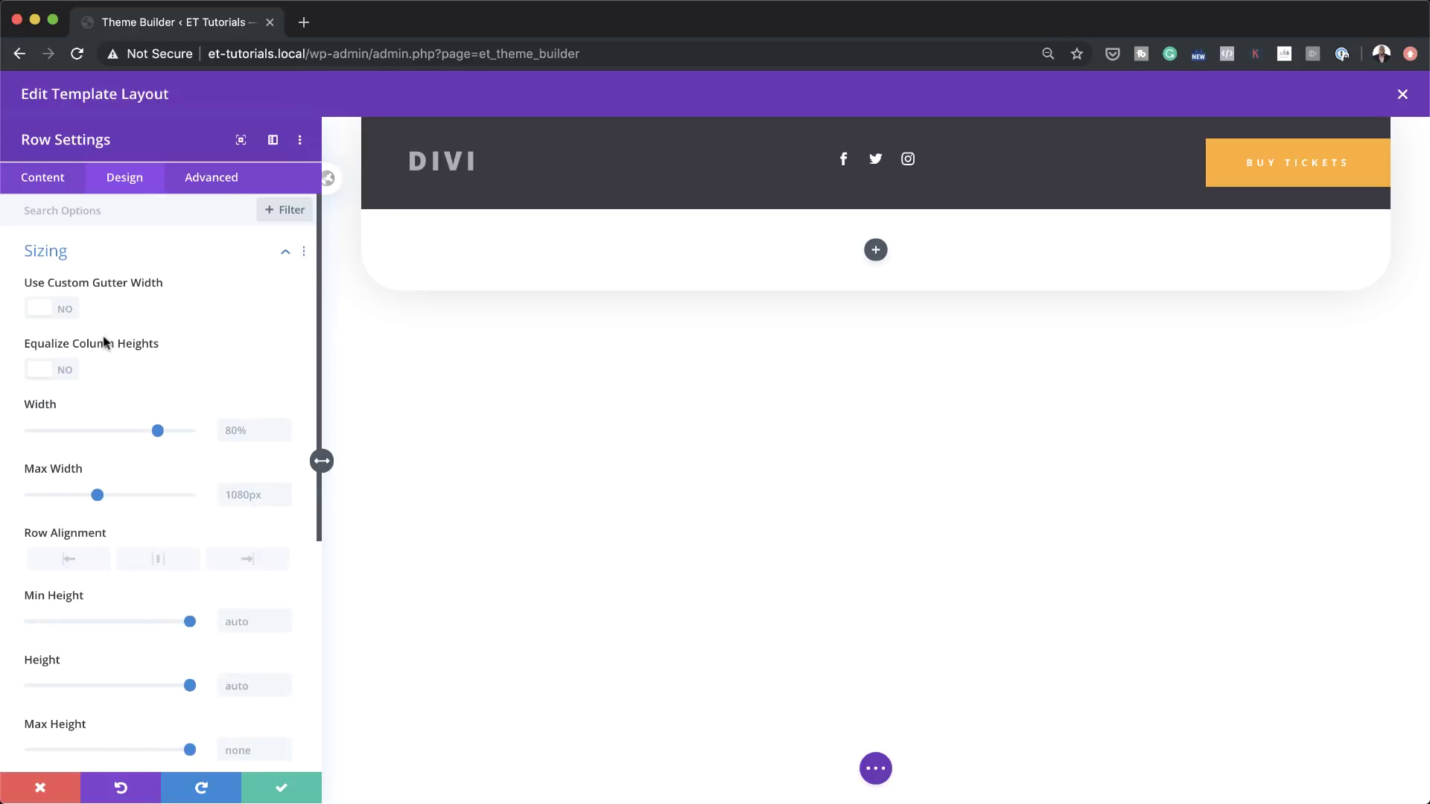
click(69, 311)
drag(138, 369, 33, 368)
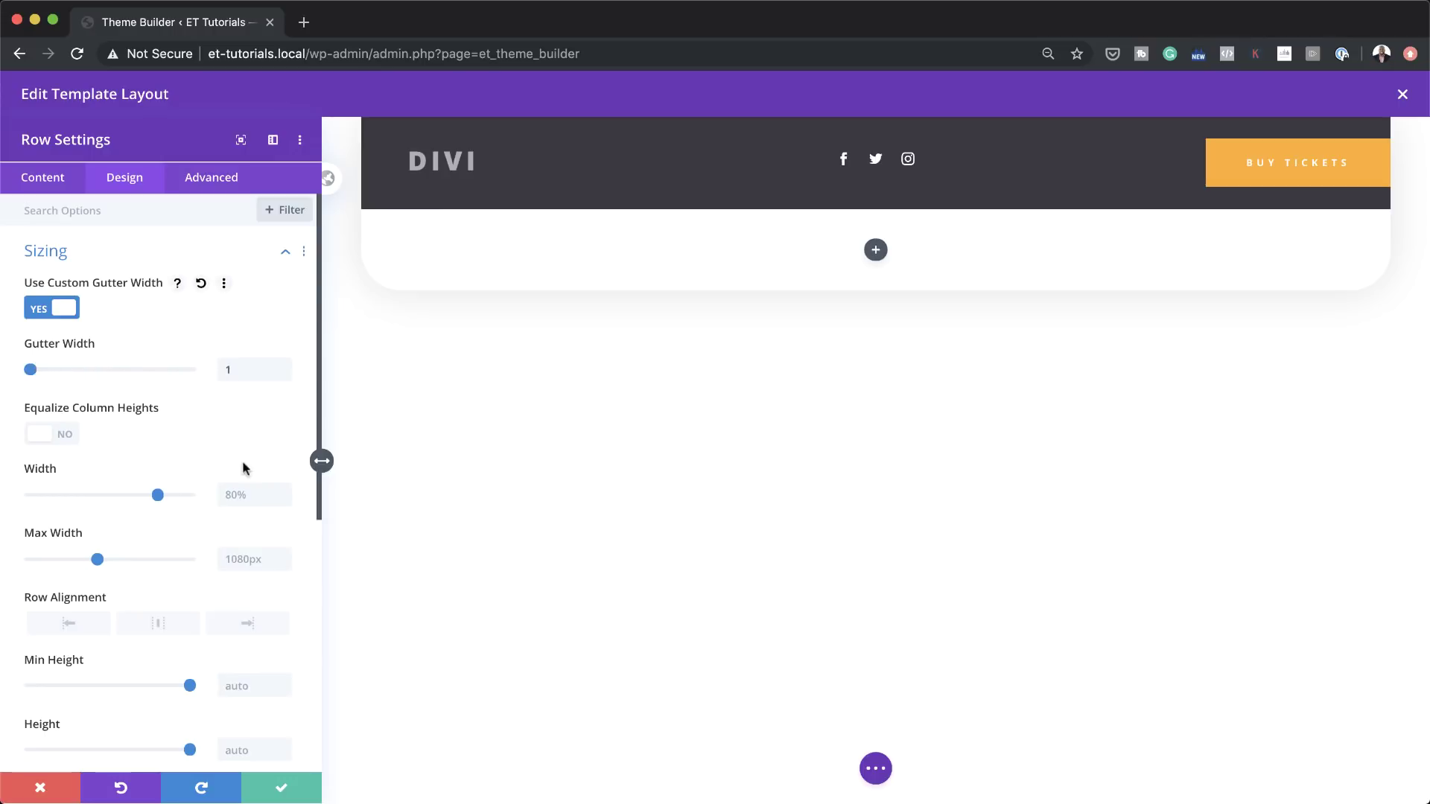
Set the new row's width and max width to 100%
click(252, 496)
click(266, 533)
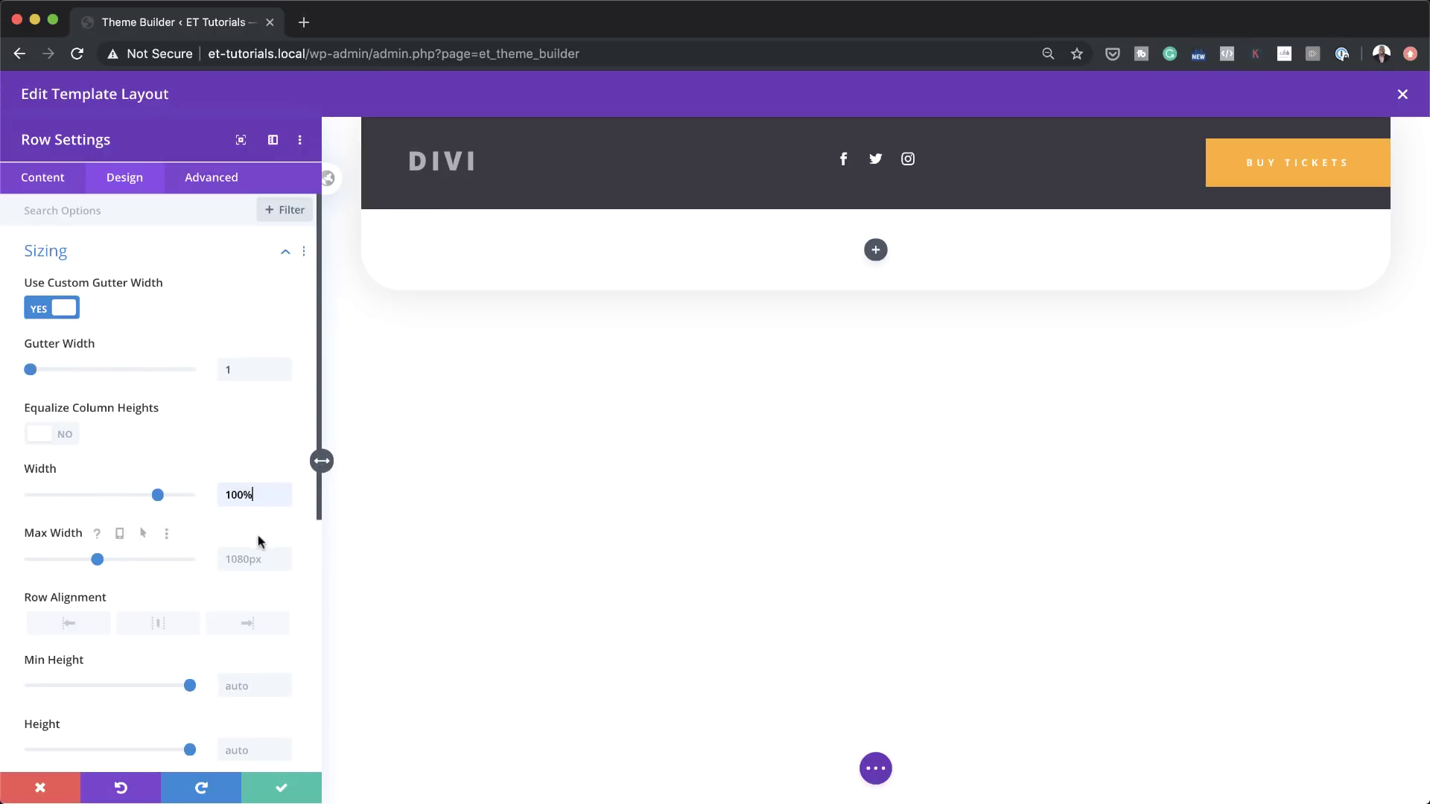
click(243, 558)
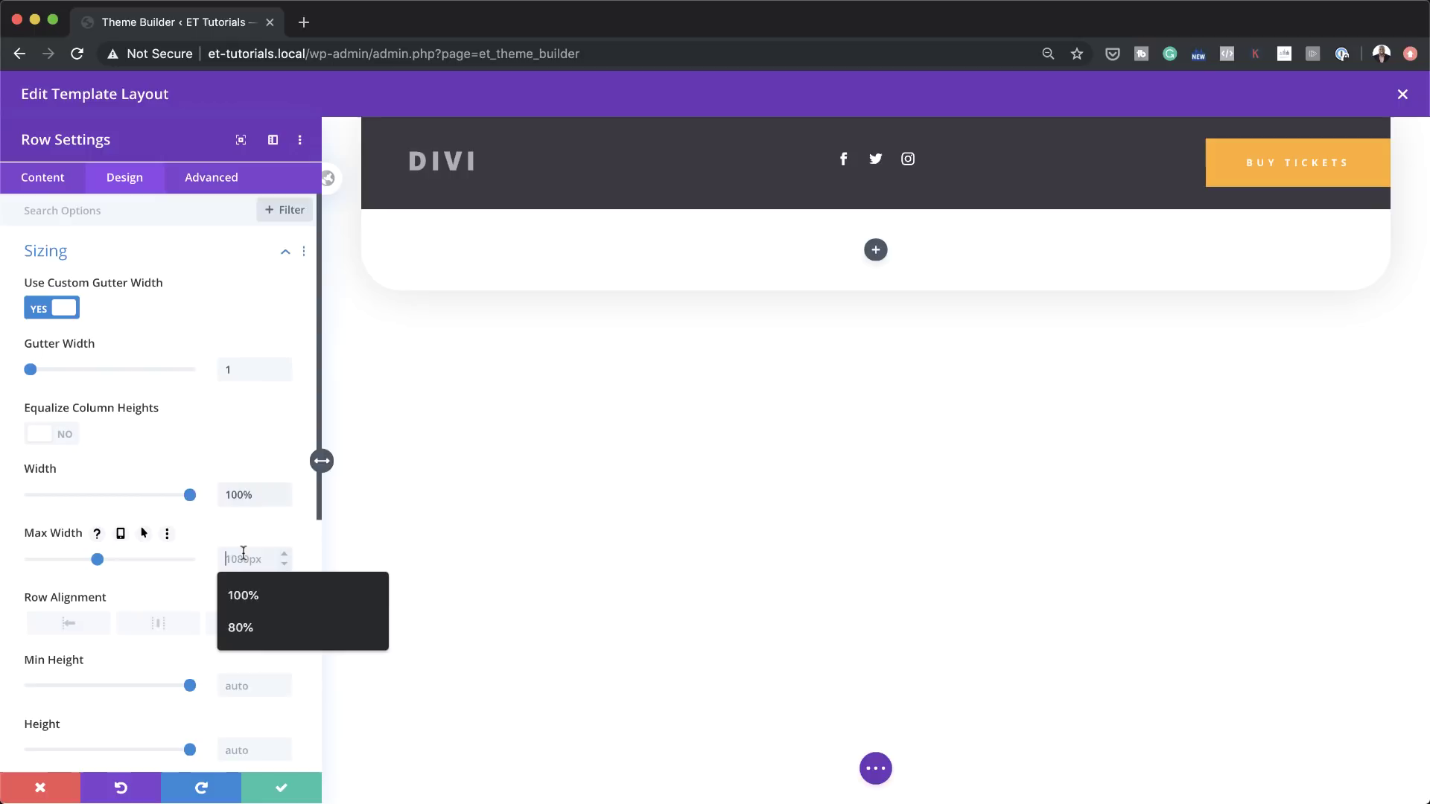
click(262, 600)
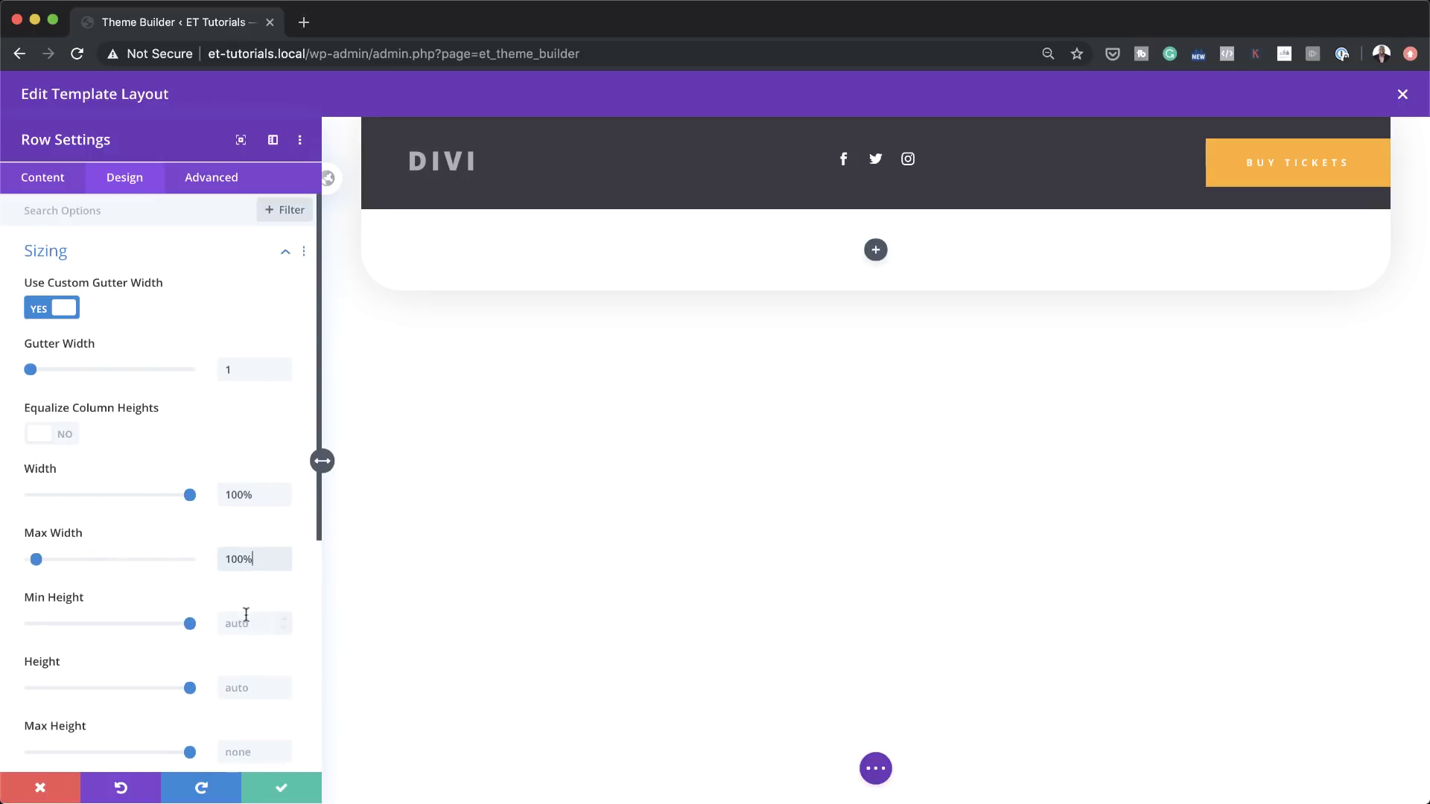
Set the new row's top and bottom padding to 0px and save the row settings
scroll(244, 617, down, 5)
click(83, 432)
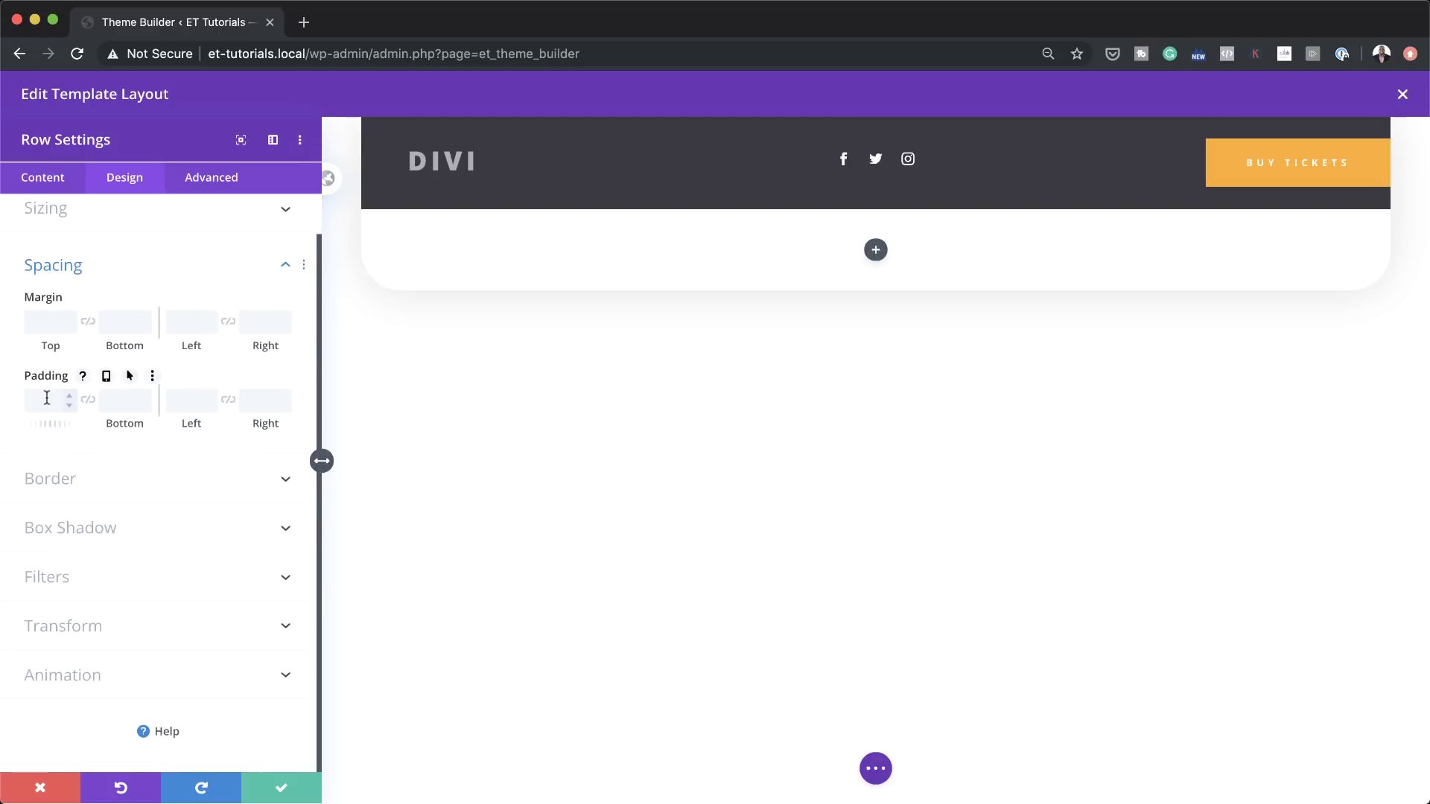
text(0)
click(88, 400)
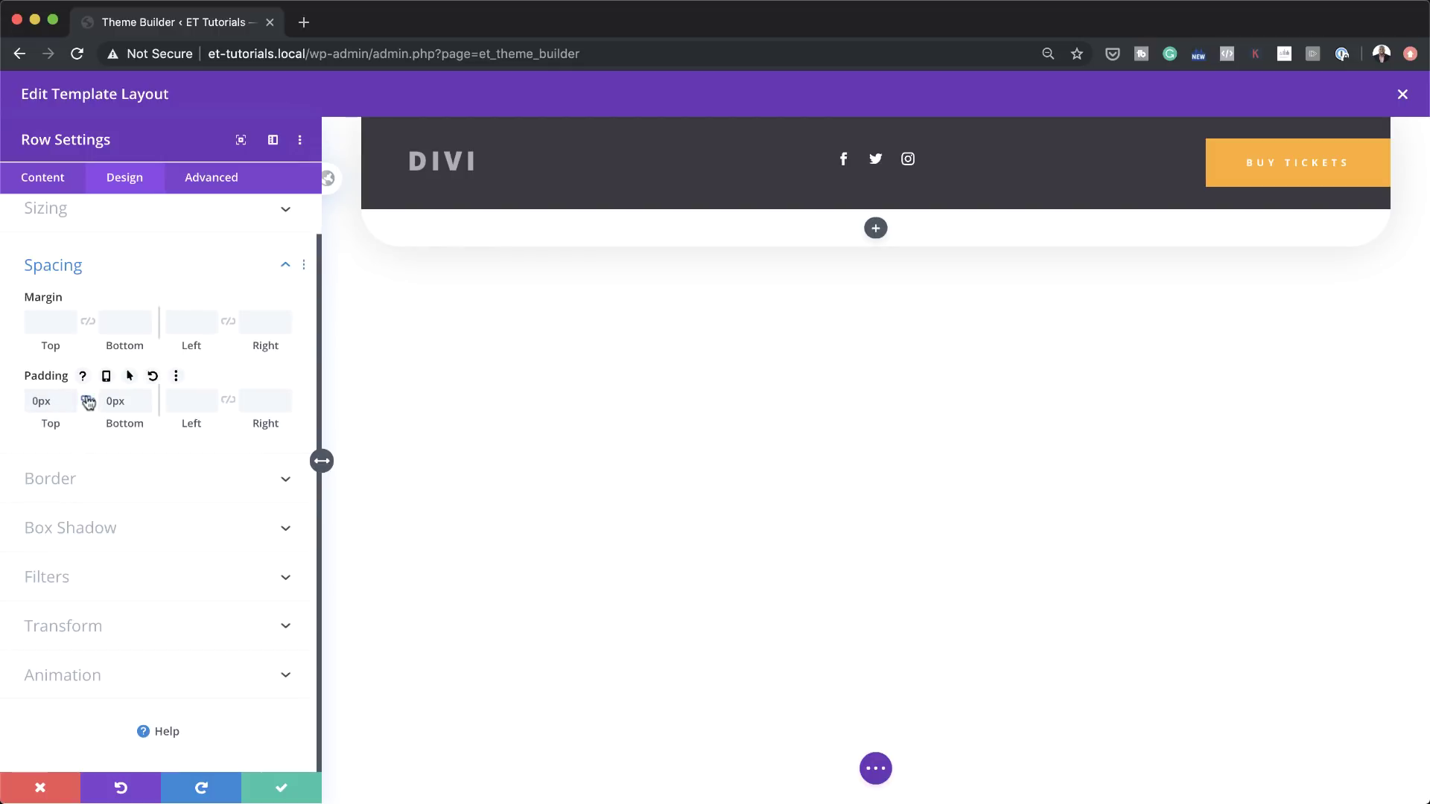
click(287, 786)
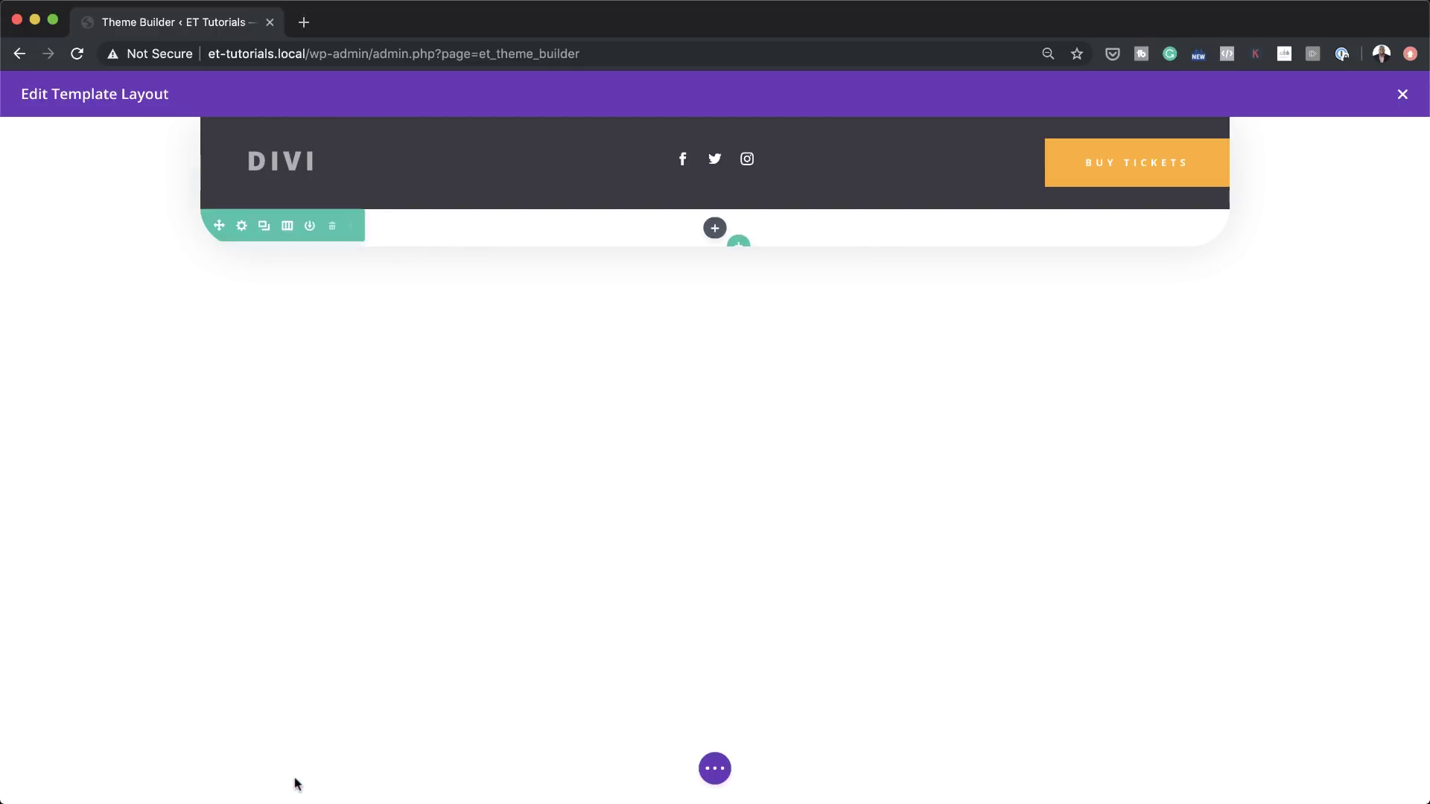
Insert a Menu module into the new row
click(714, 228)
text(men)
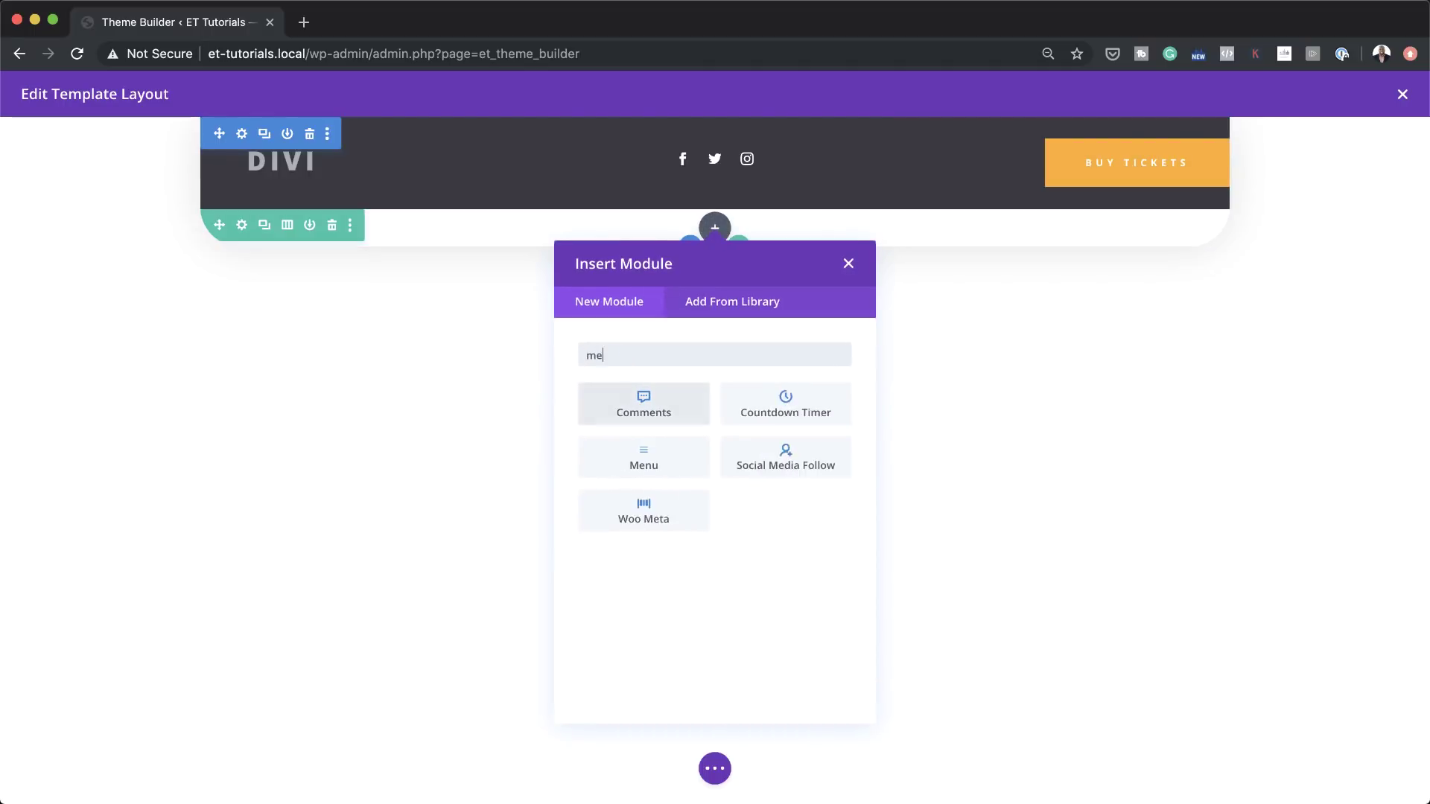
click(785, 410)
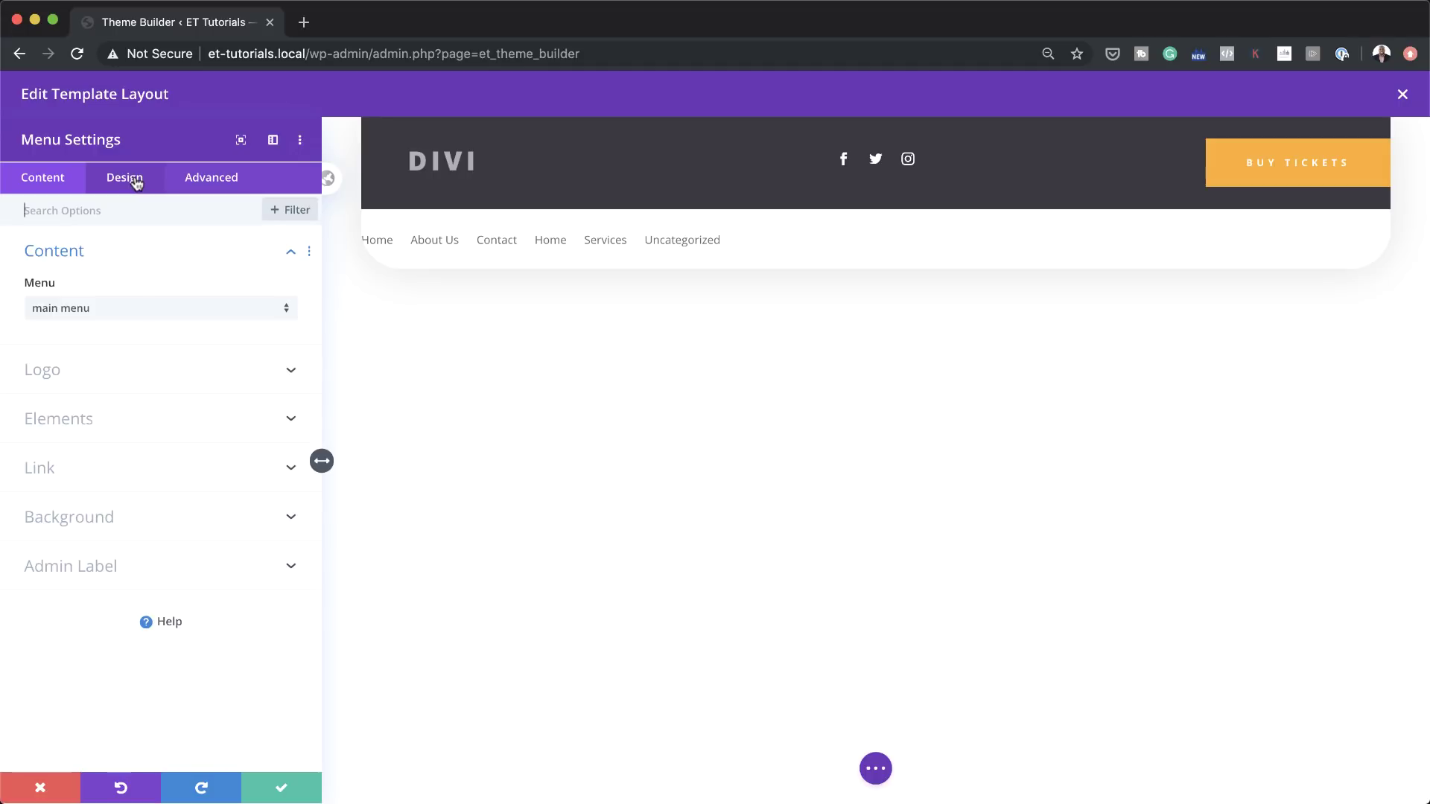
Set the menu's layout style to Centered
click(124, 177)
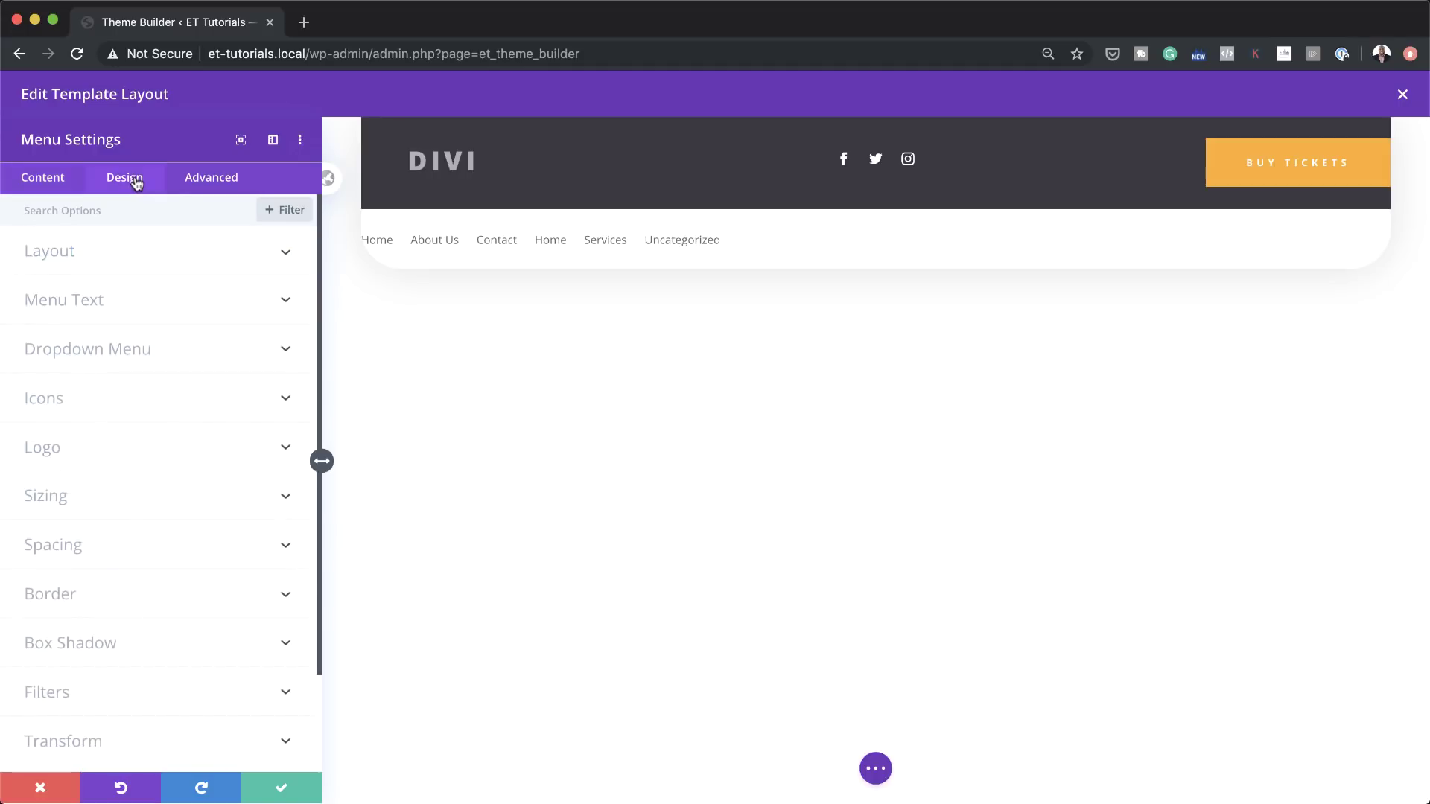
click(99, 250)
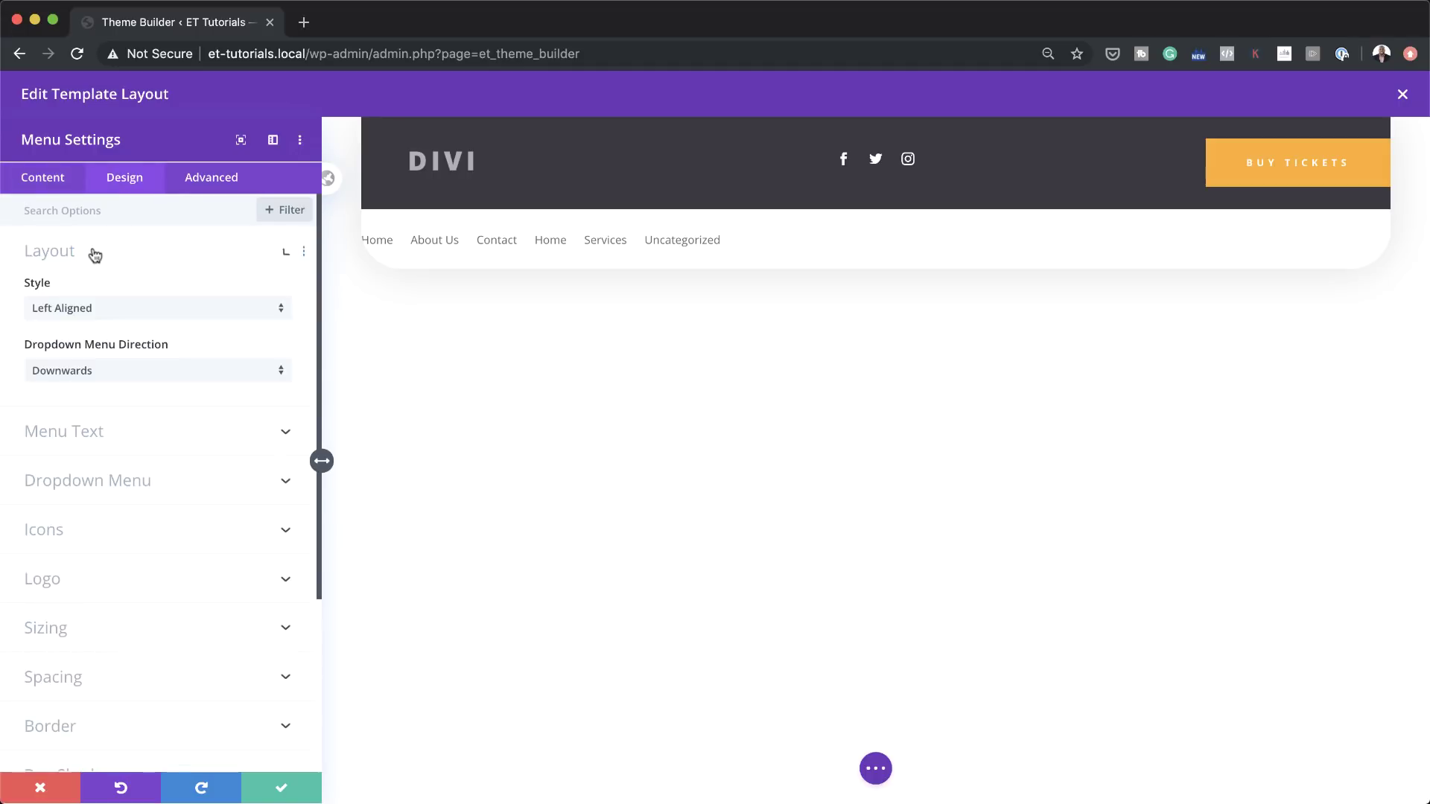
click(110, 311)
click(130, 348)
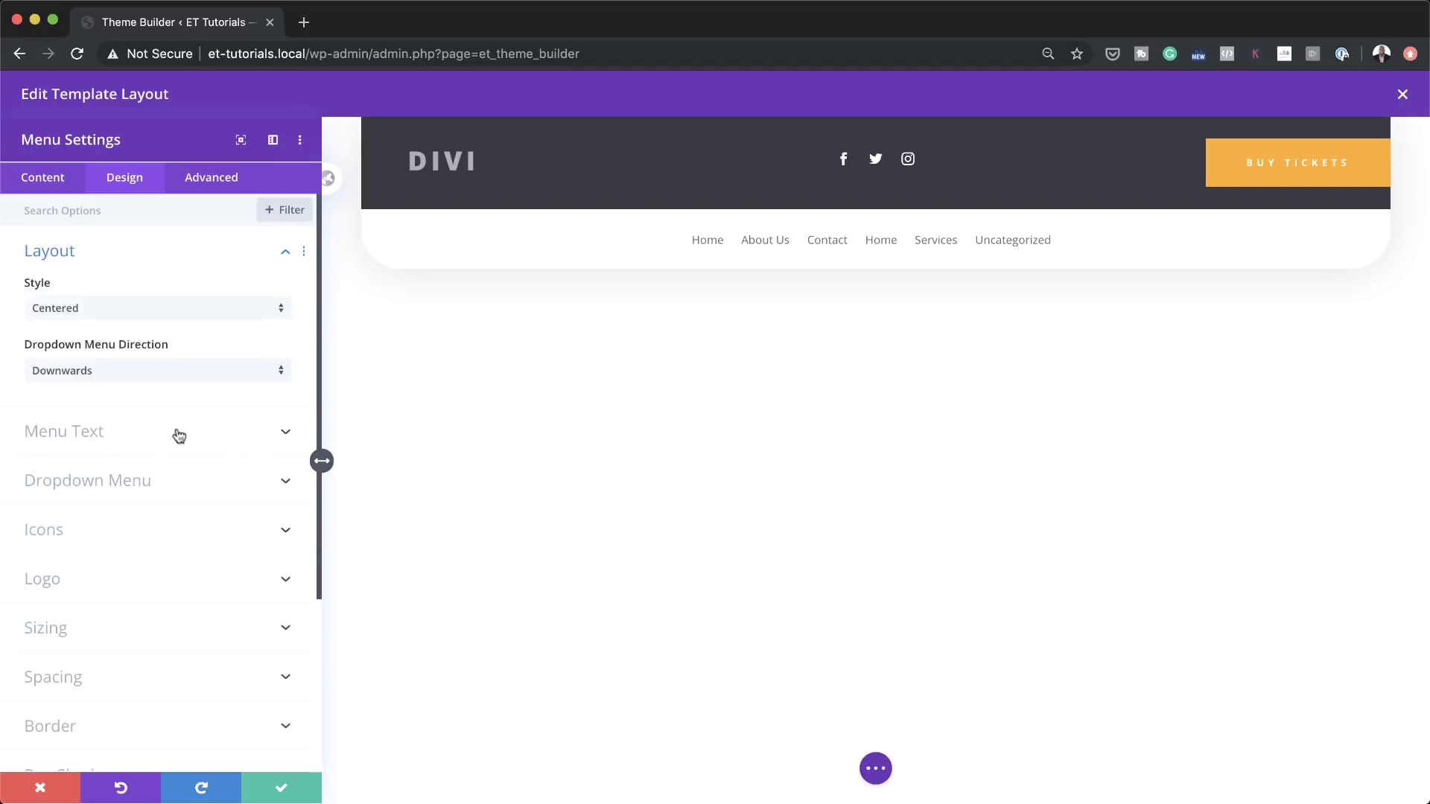
click(179, 434)
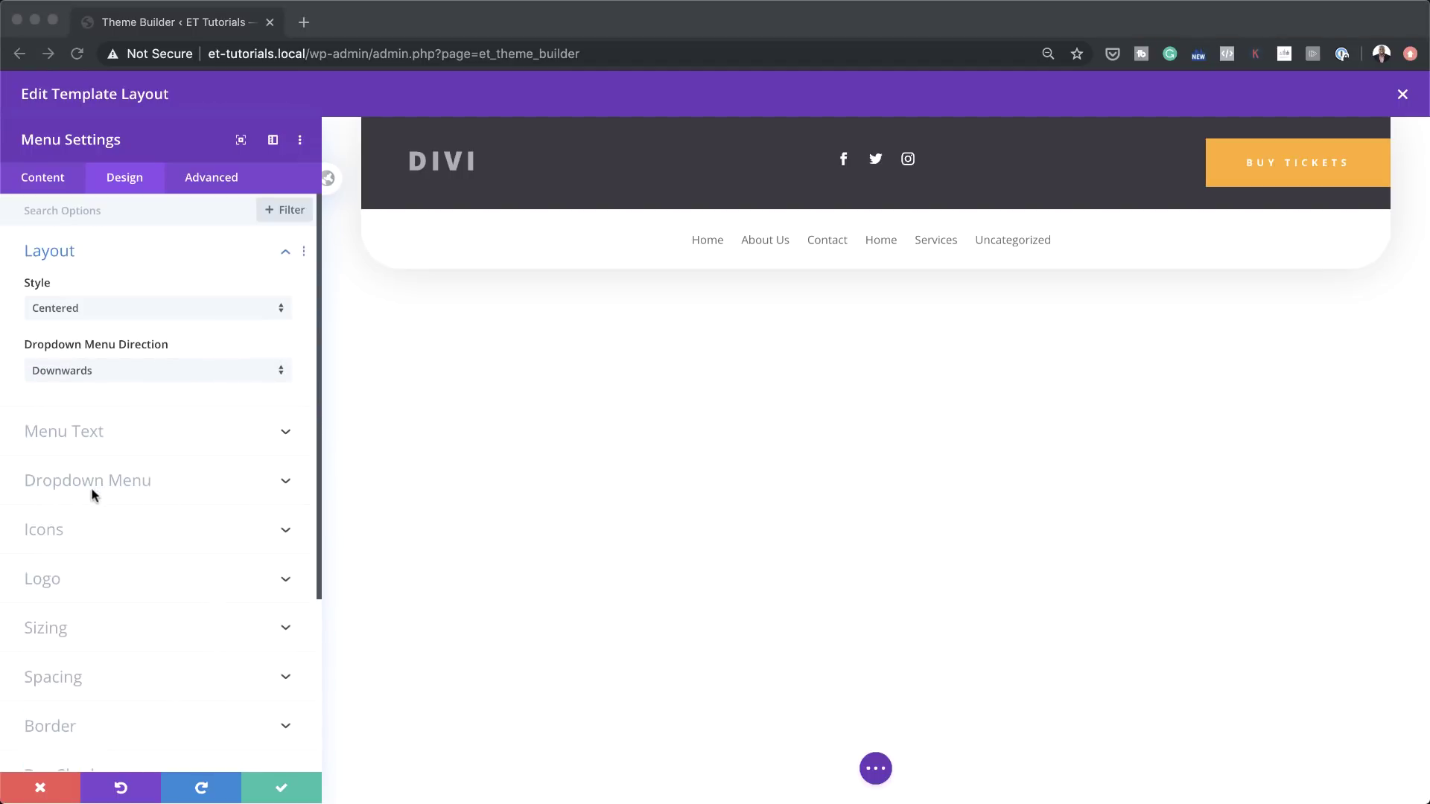
Set the menu text's active link color to #ffae25
click(99, 439)
click(99, 440)
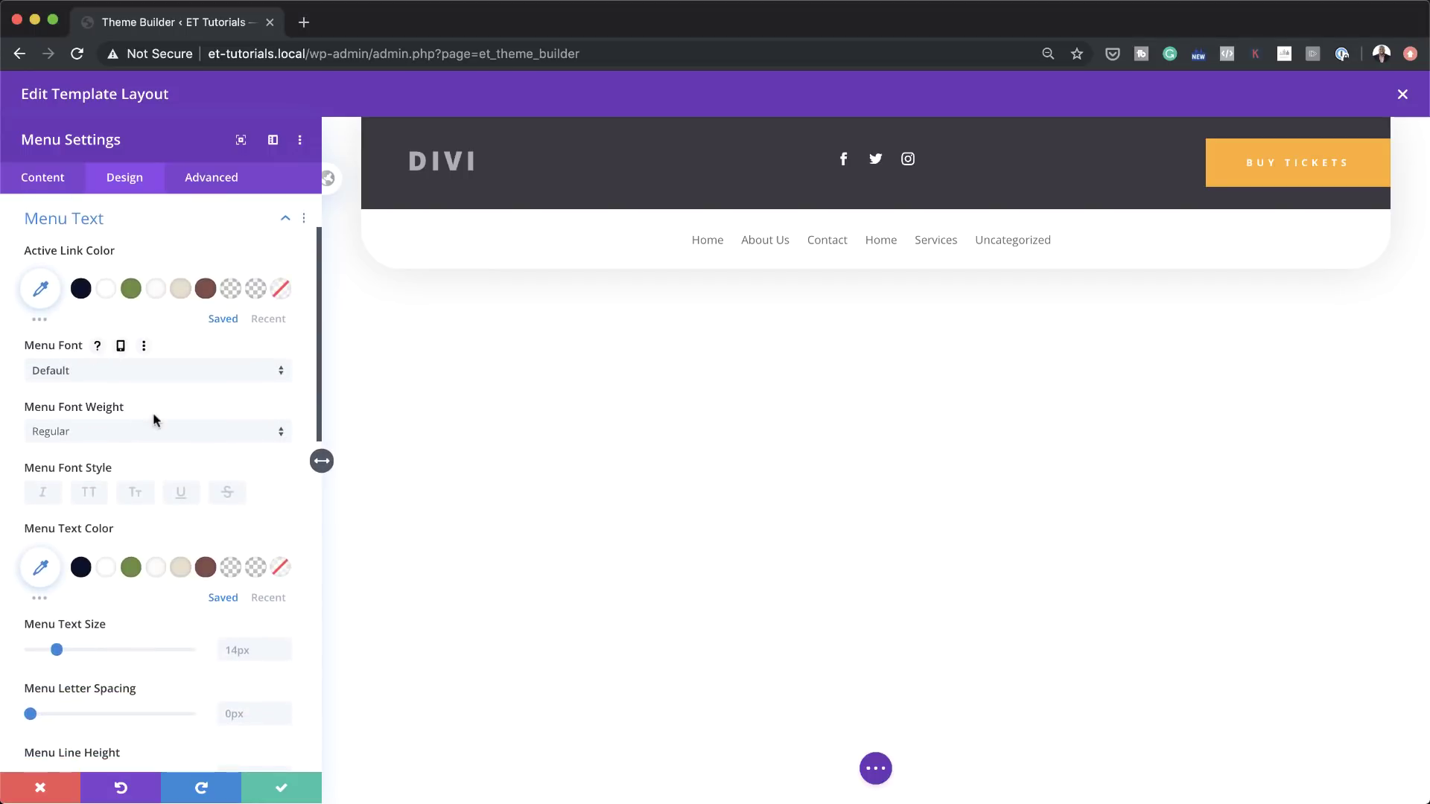
click(43, 290)
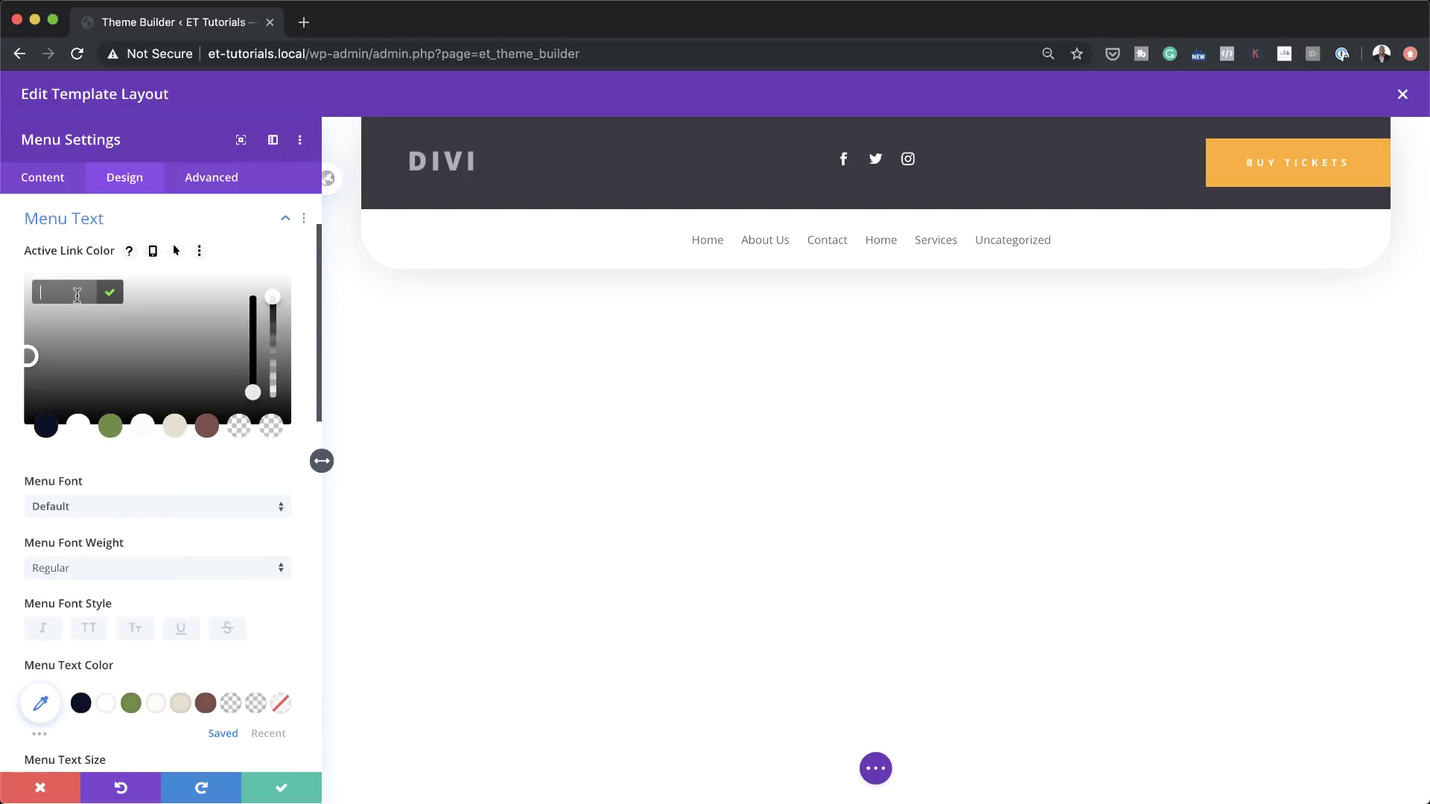
text(#ffae21)
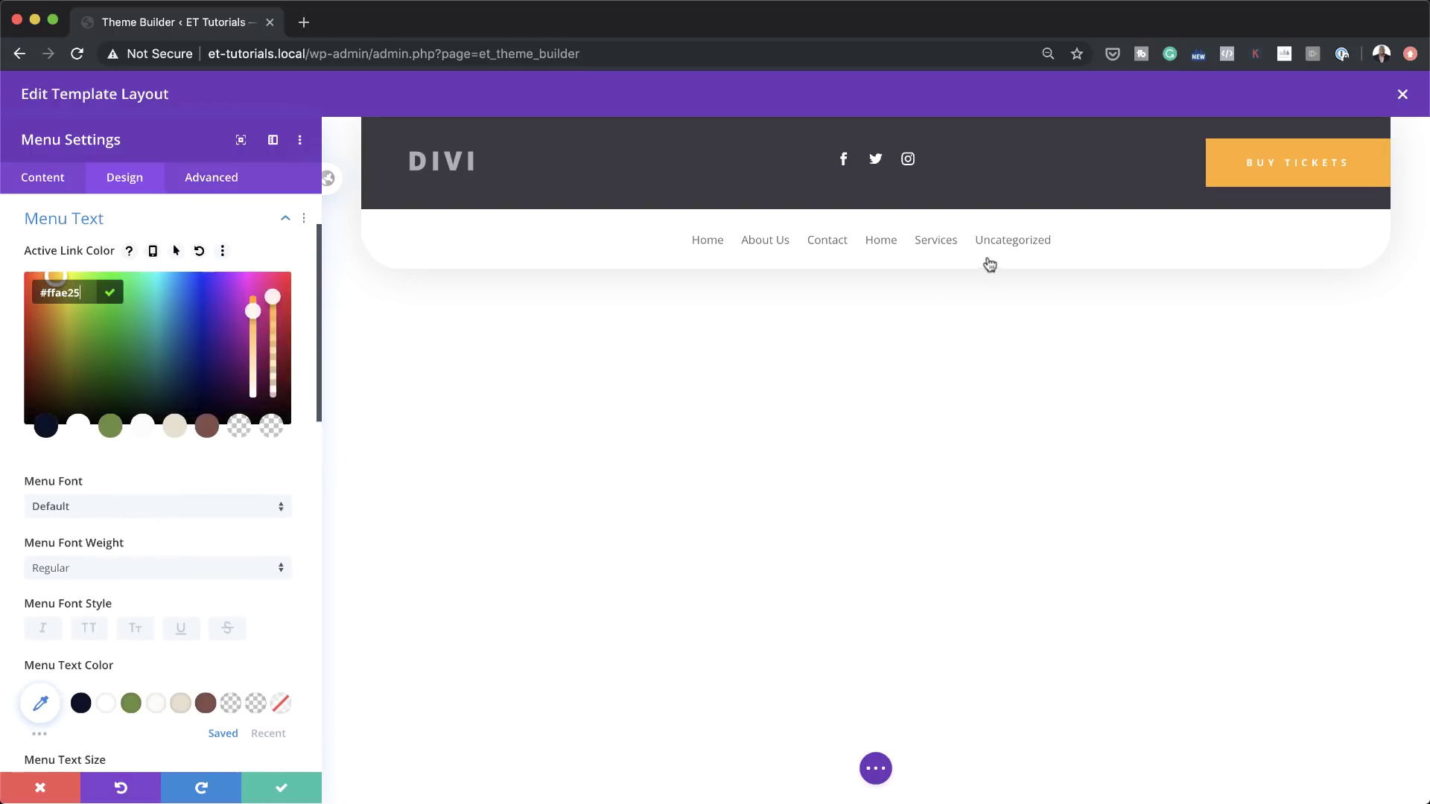
Set the menu's hamburger menu icon color to #ffae25
scroll(146, 565, down, 4)
scroll(146, 569, down, 10)
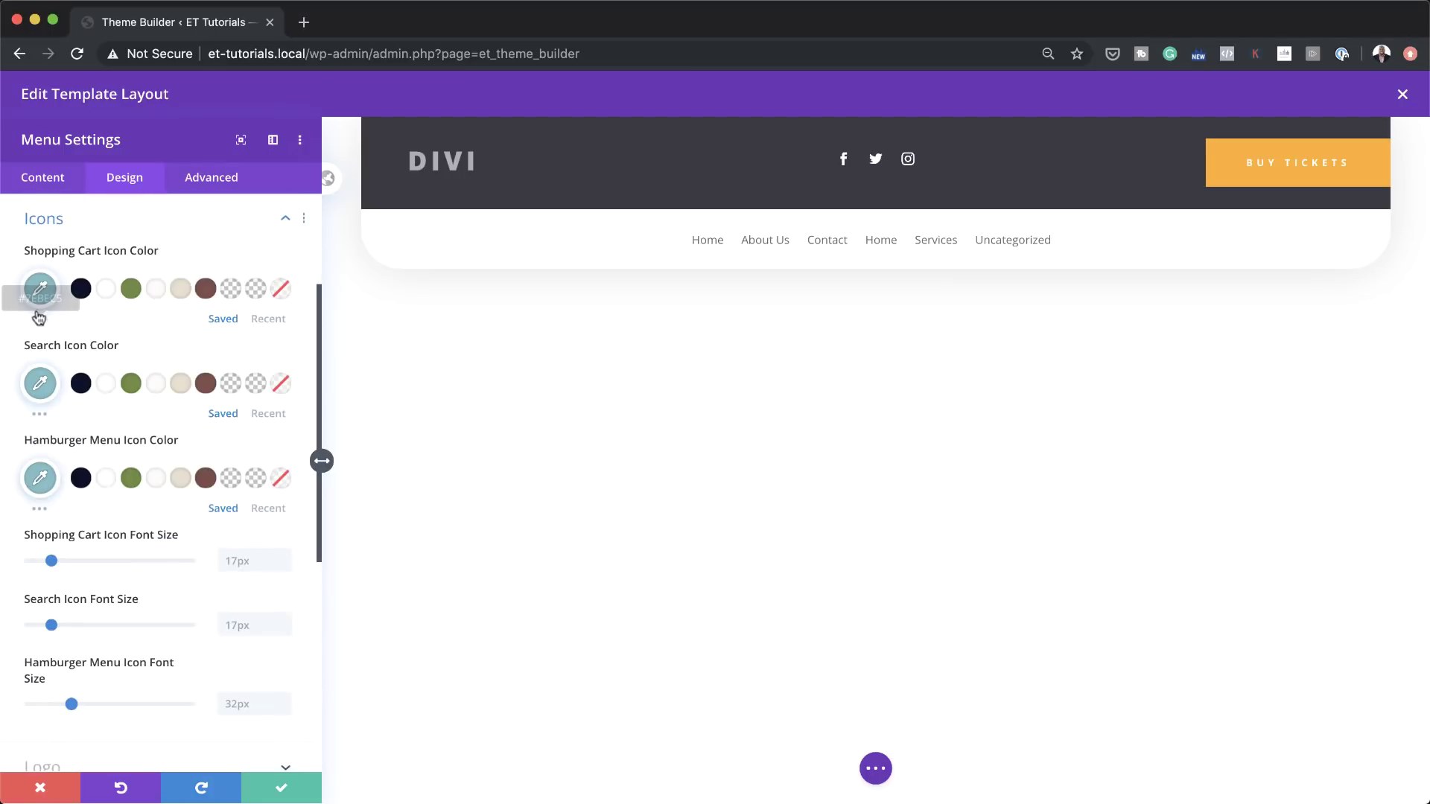
click(42, 480)
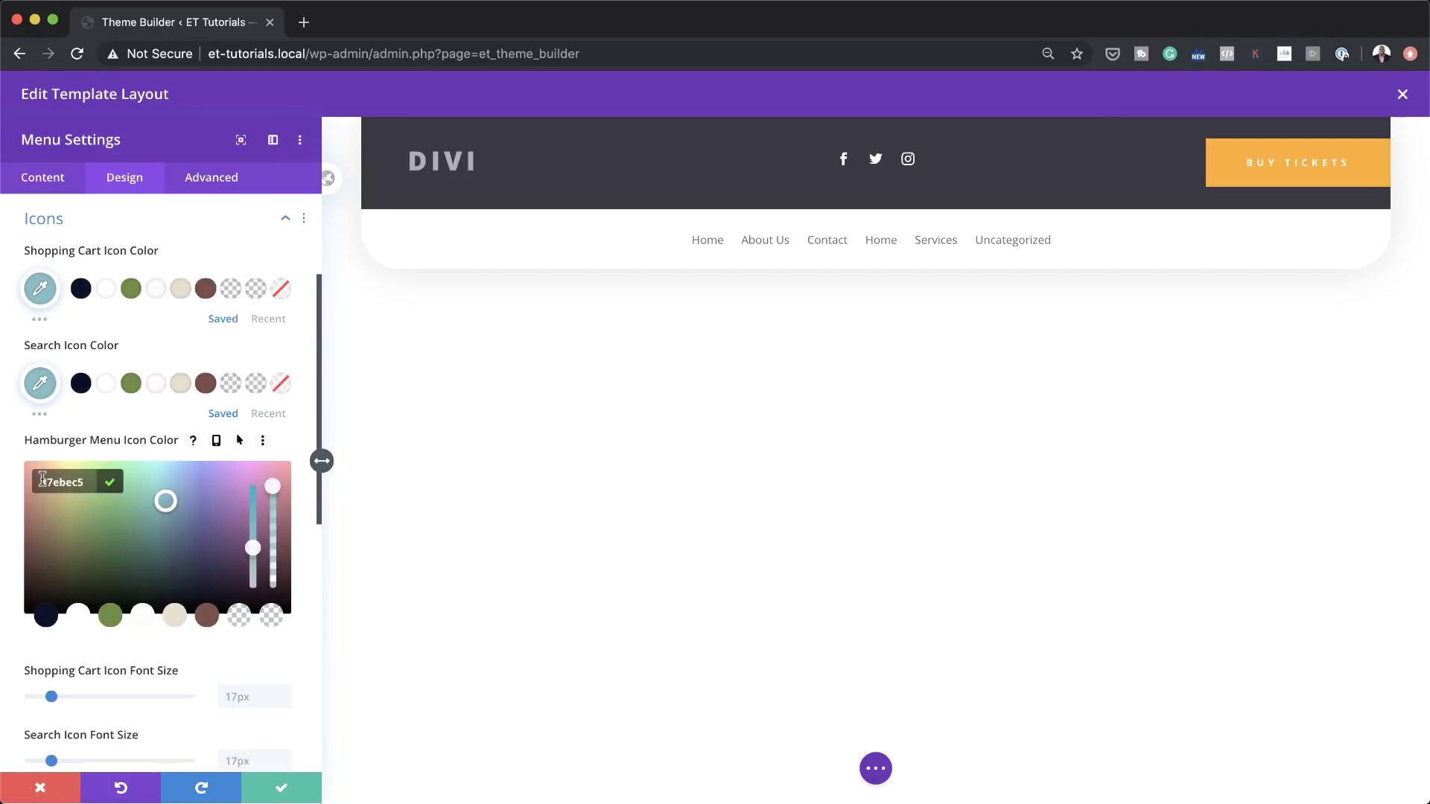
key(super+a)
text(#ffae25)
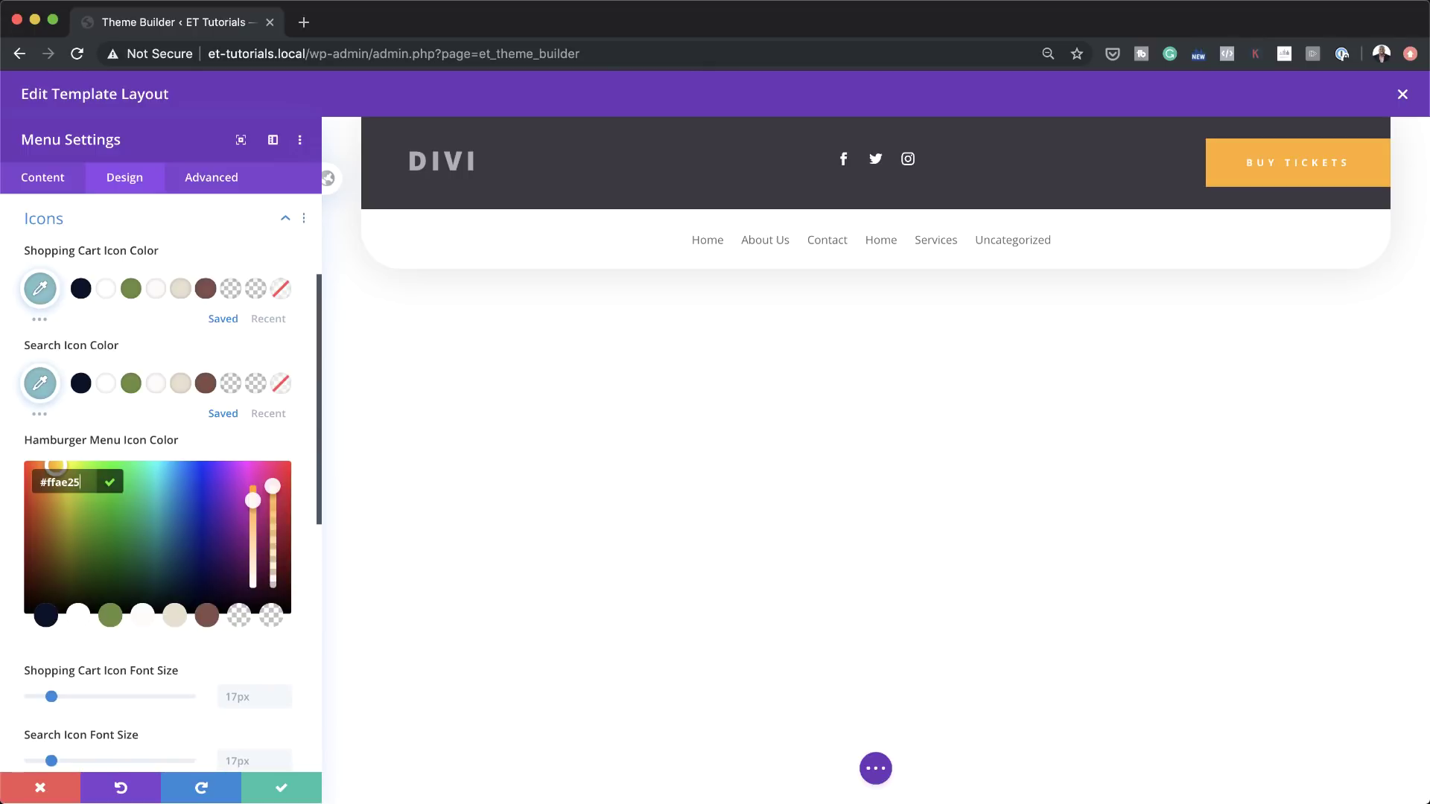
Set the menu text's font to Prata
scroll(207, 380, down, 3)
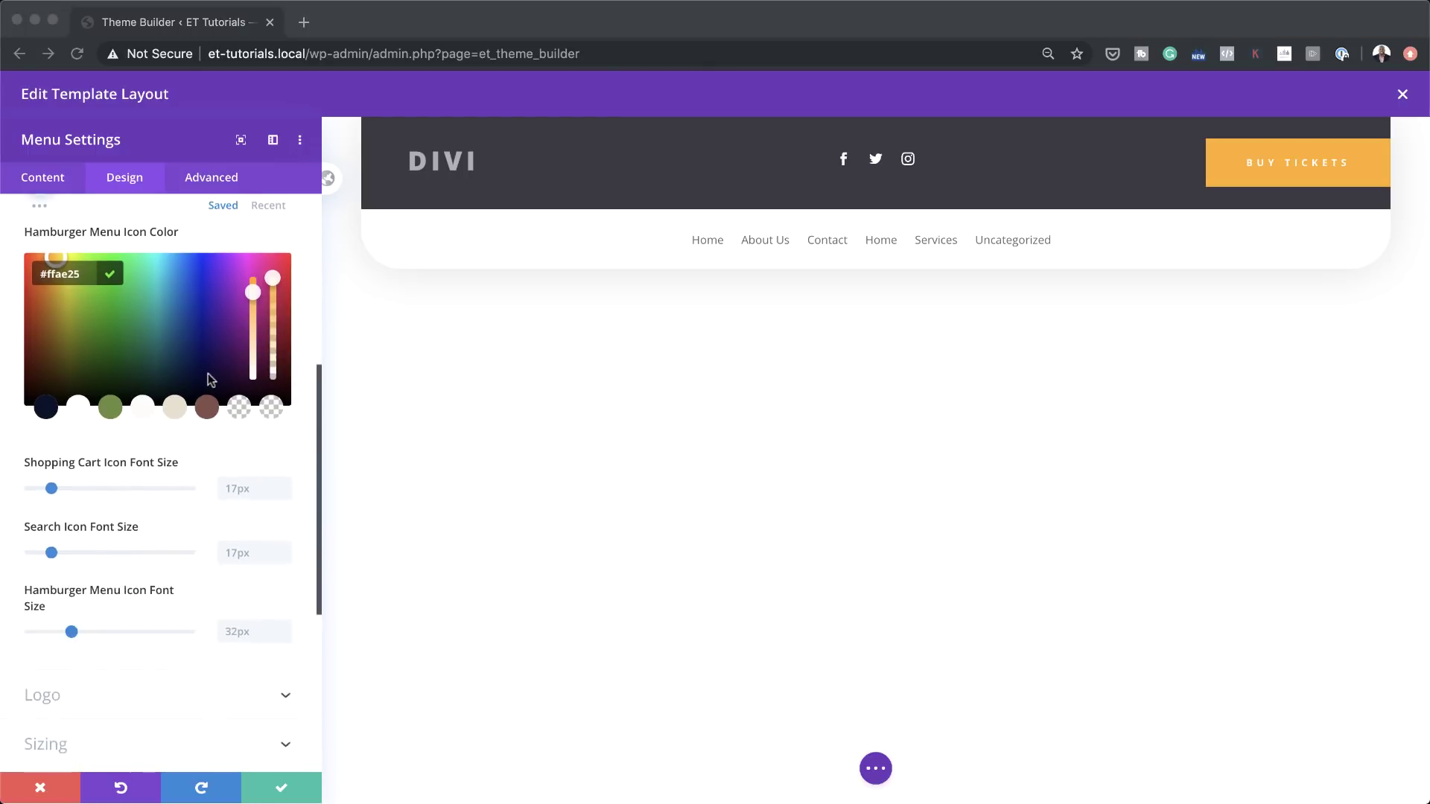
scroll(208, 380, down, 3)
scroll(208, 379, up, 6)
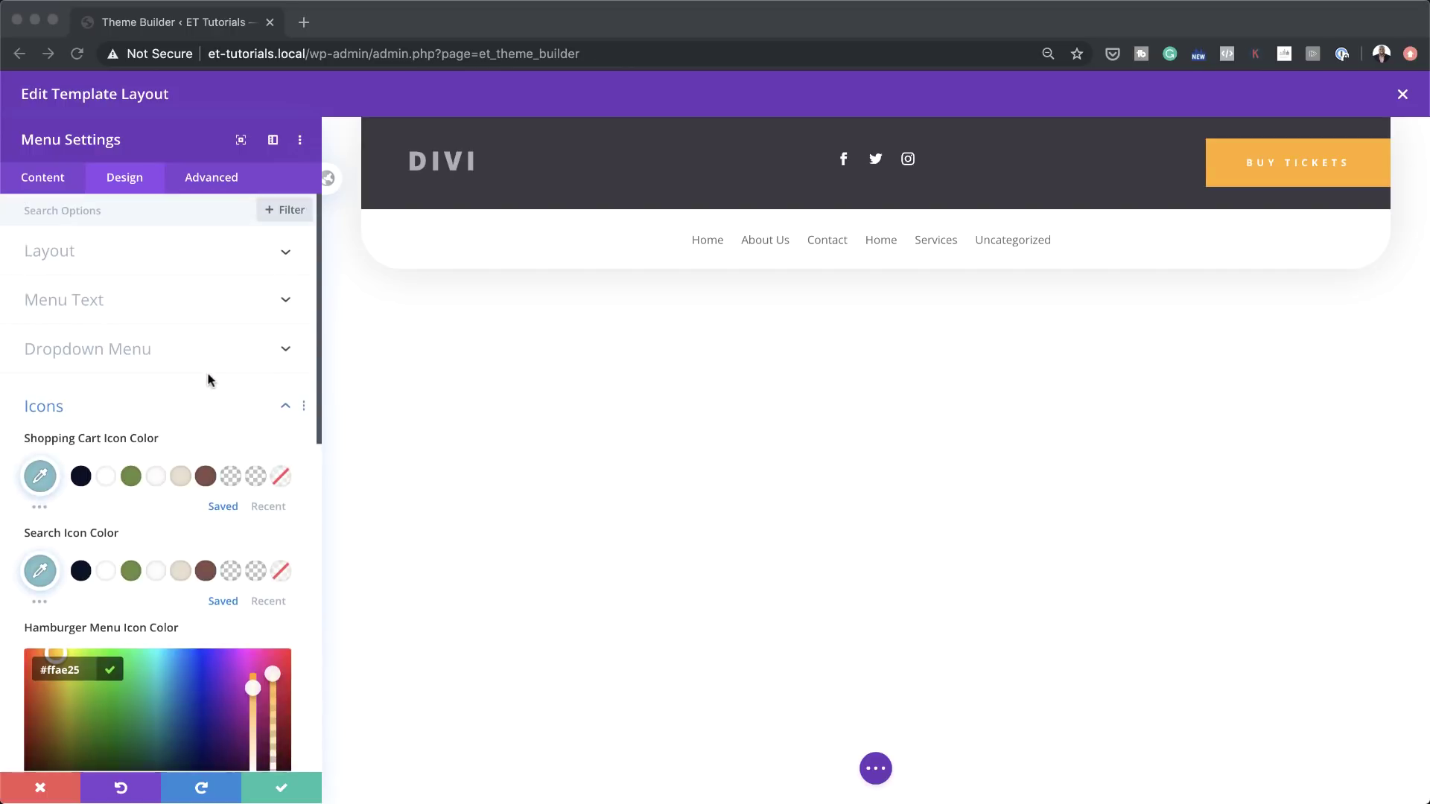
click(99, 301)
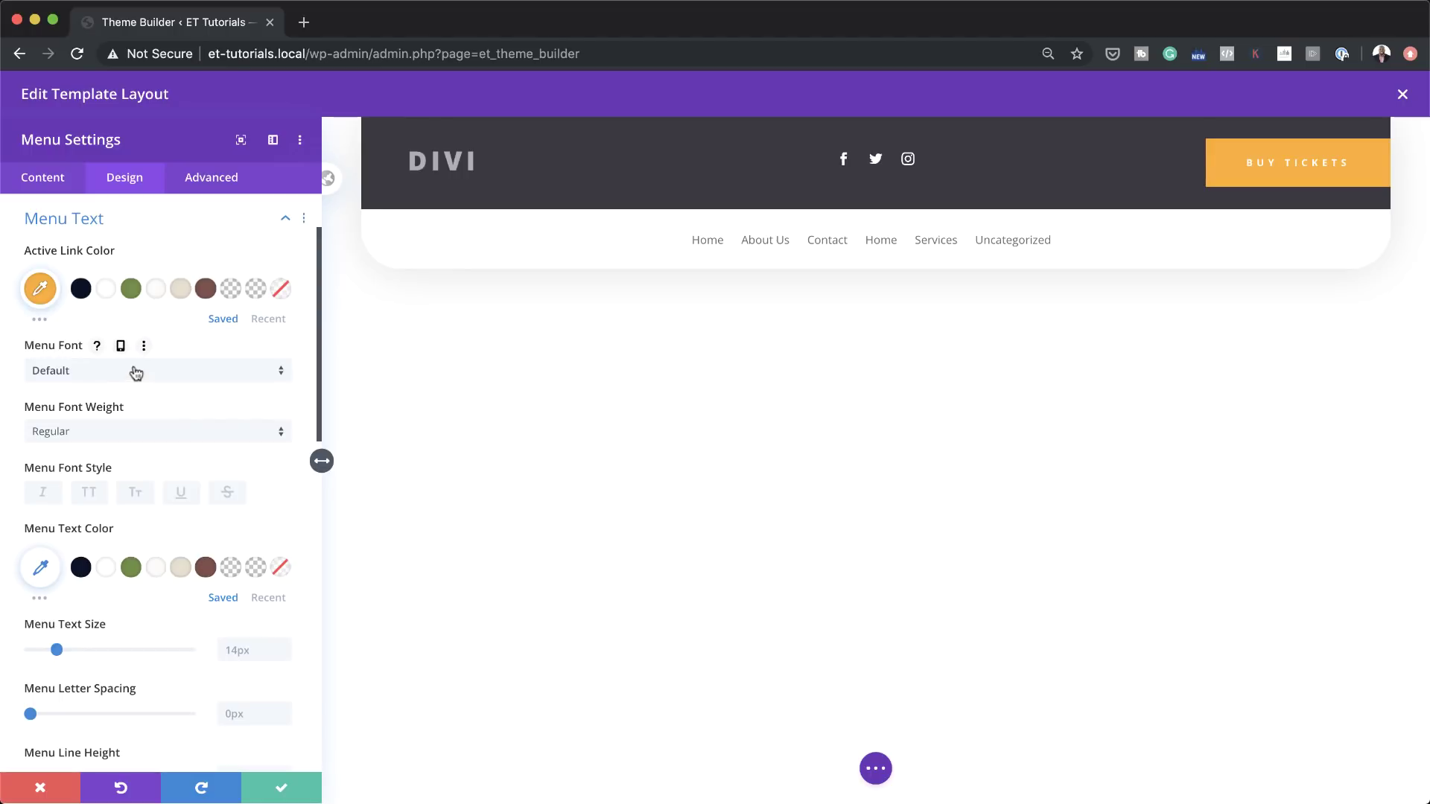
click(135, 372)
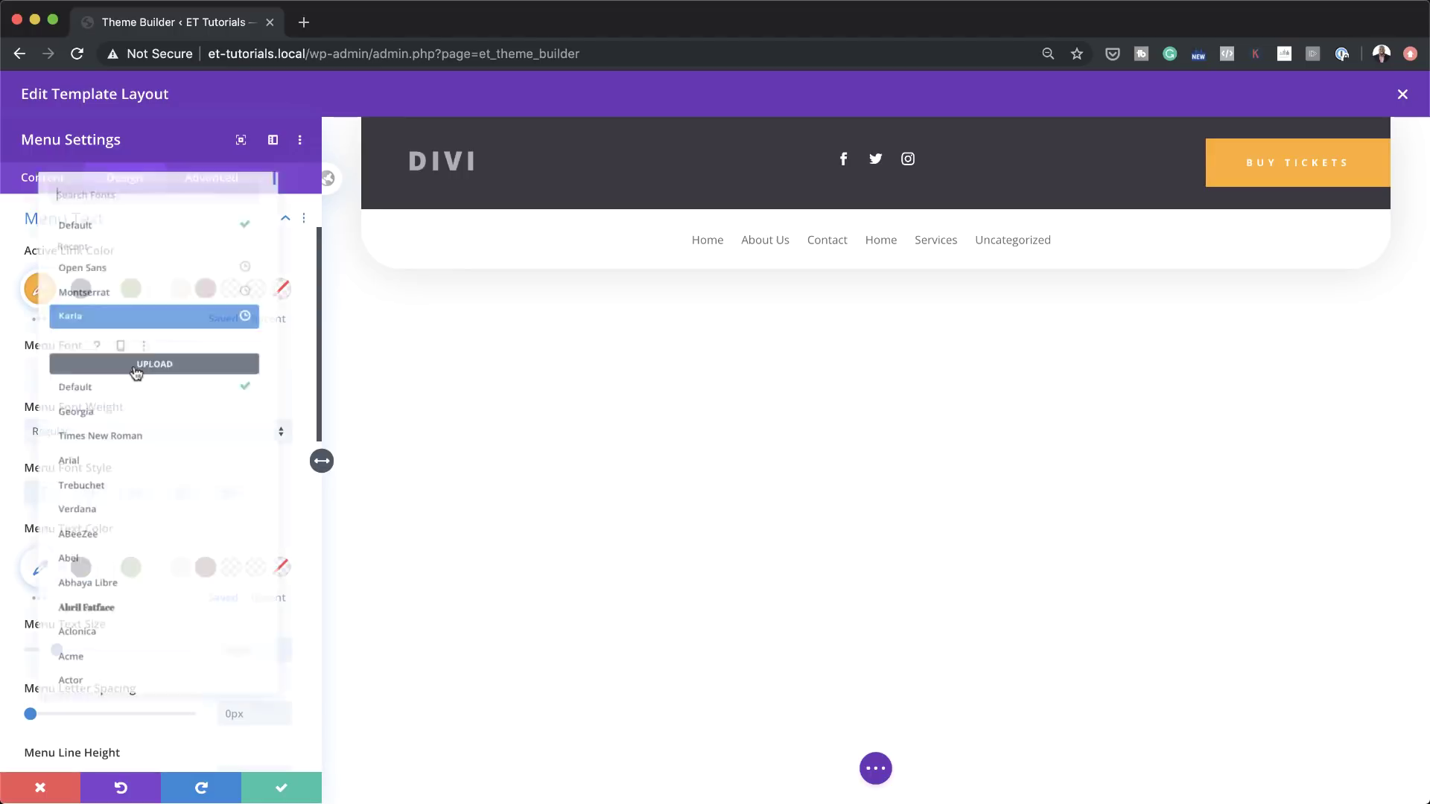
click(127, 165)
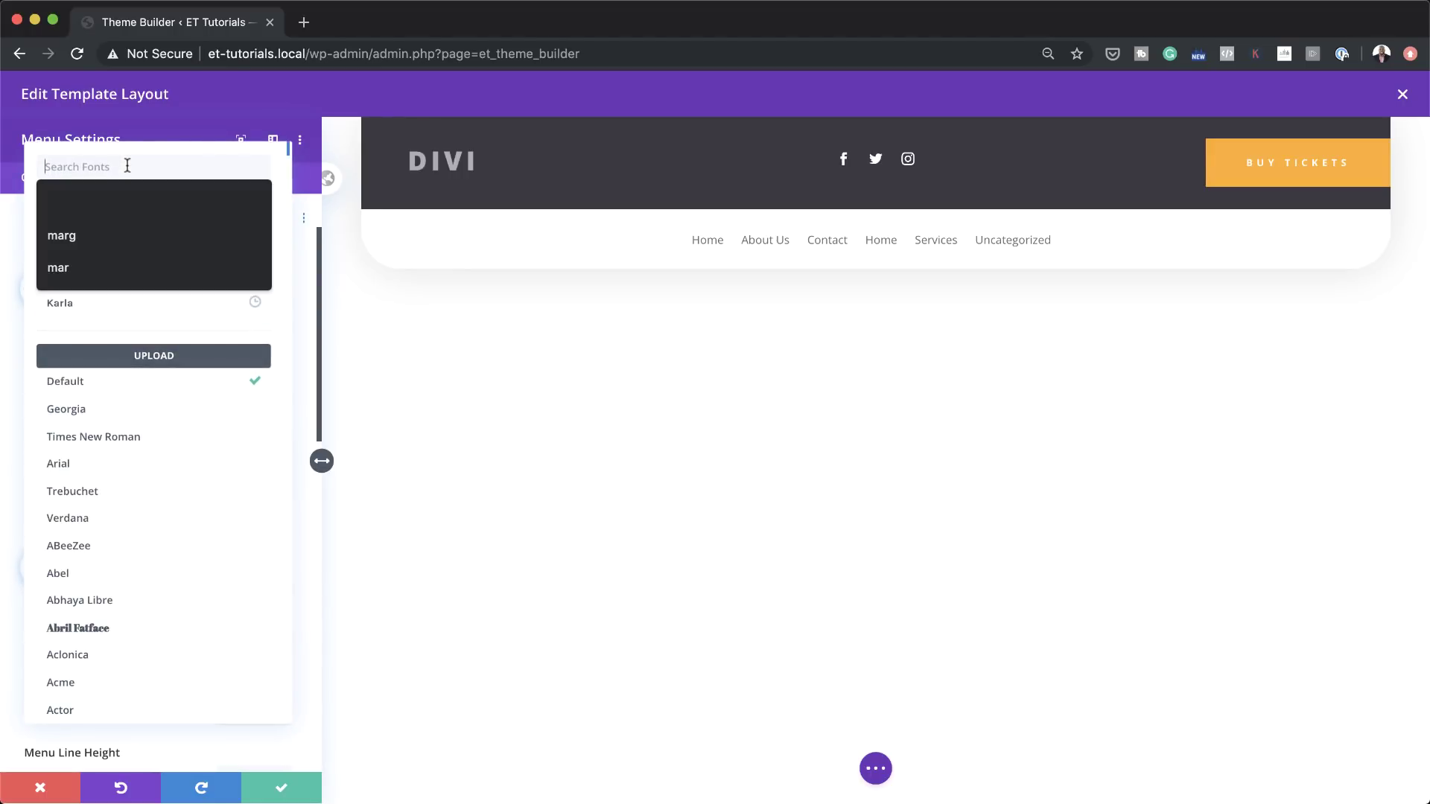
text(prat)
click(126, 200)
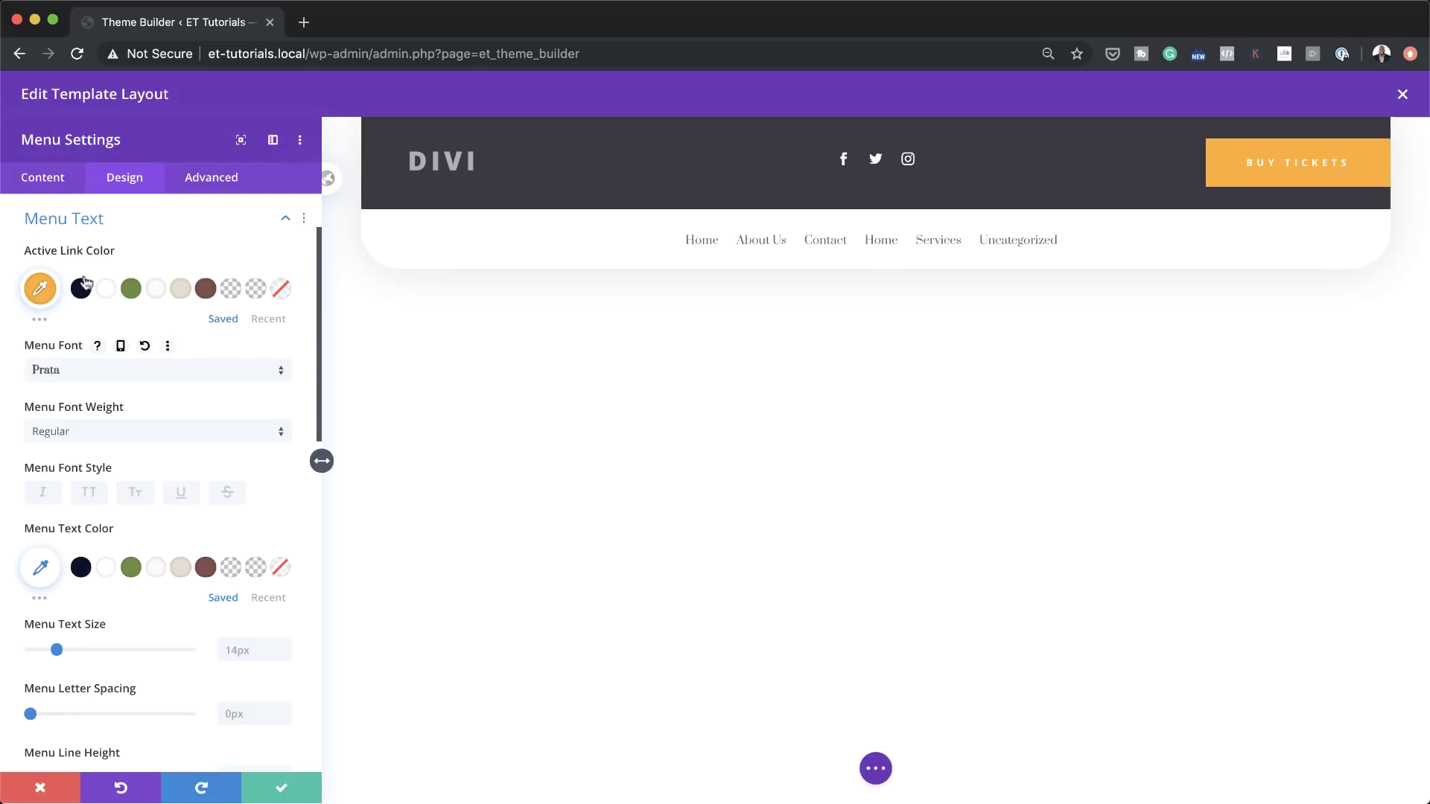
Set the menu's active link color to #000000 and save the menu settings
click(40, 288)
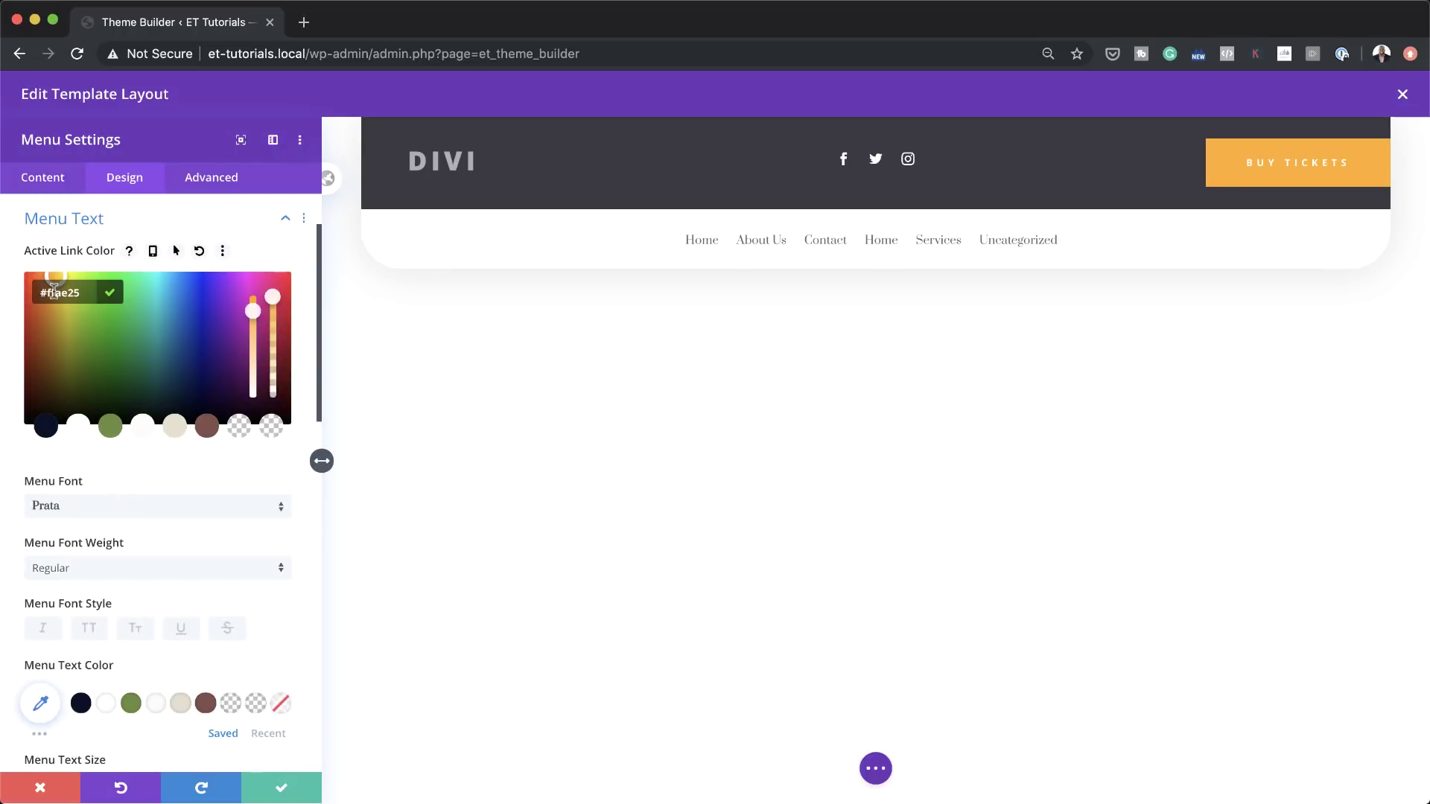
key(super+a)
text(#000000)
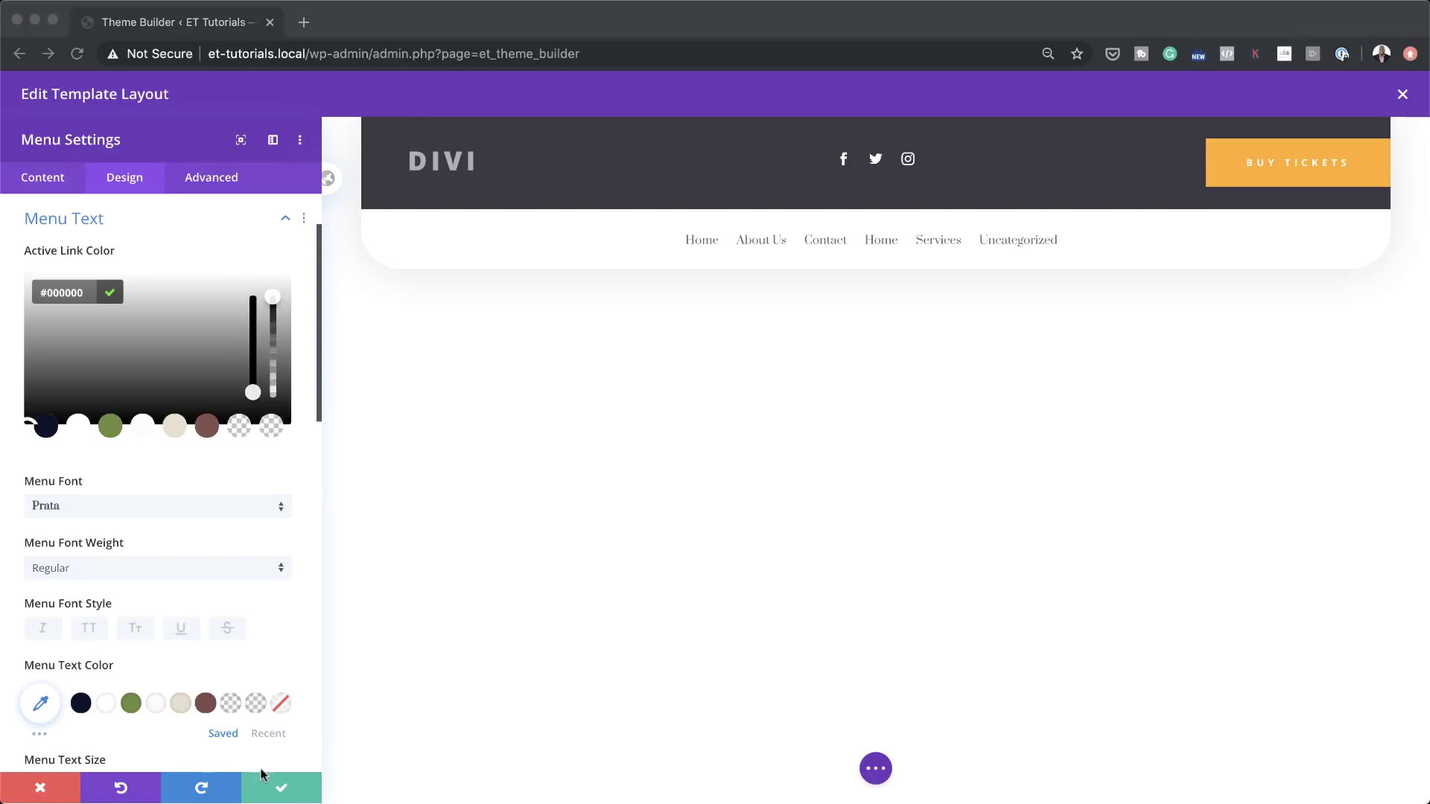
click(282, 789)
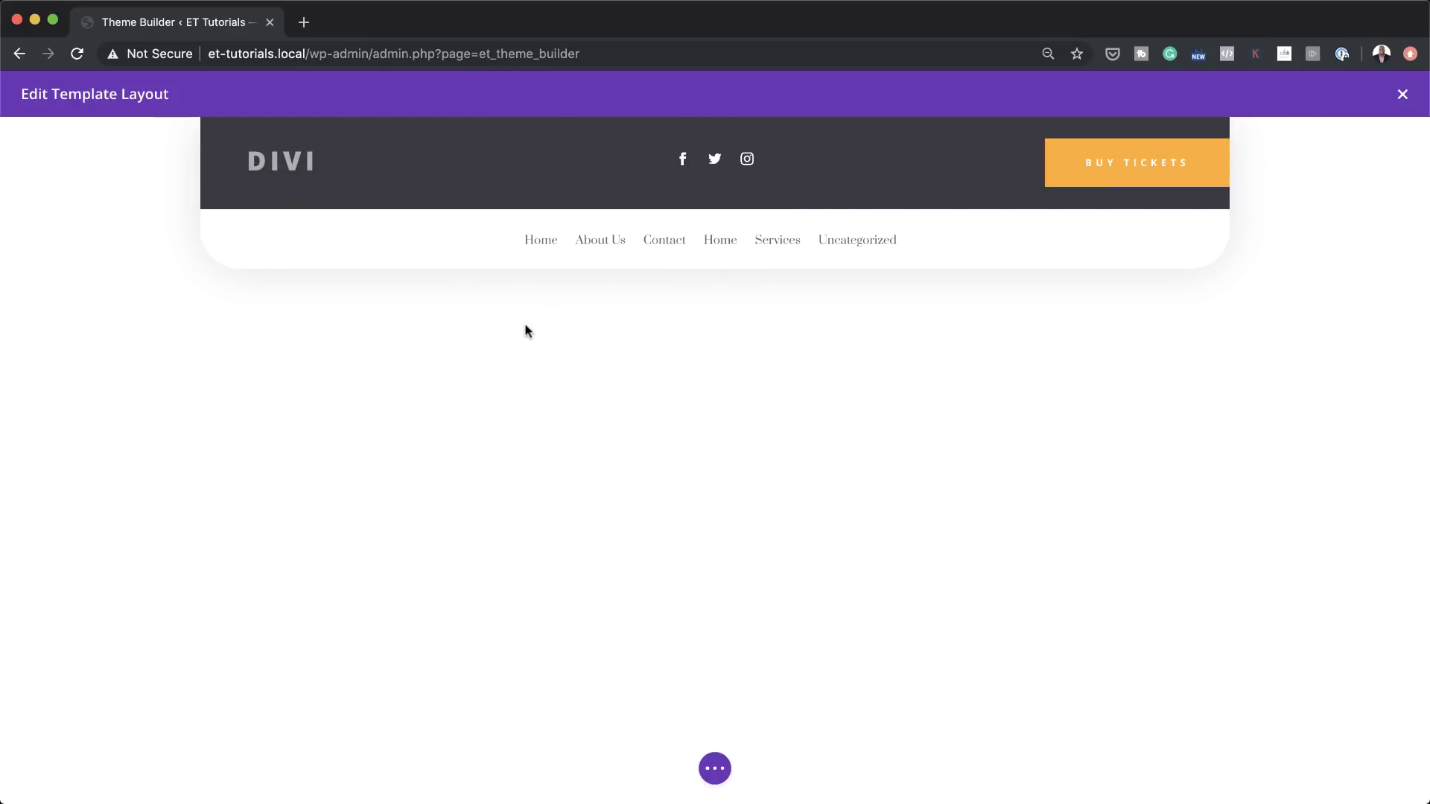
Add "position: fixed; top: 0; left: 0; right: 0;" as the header section's main element custom CSS and save the section settings
mouse_move(288, 184)
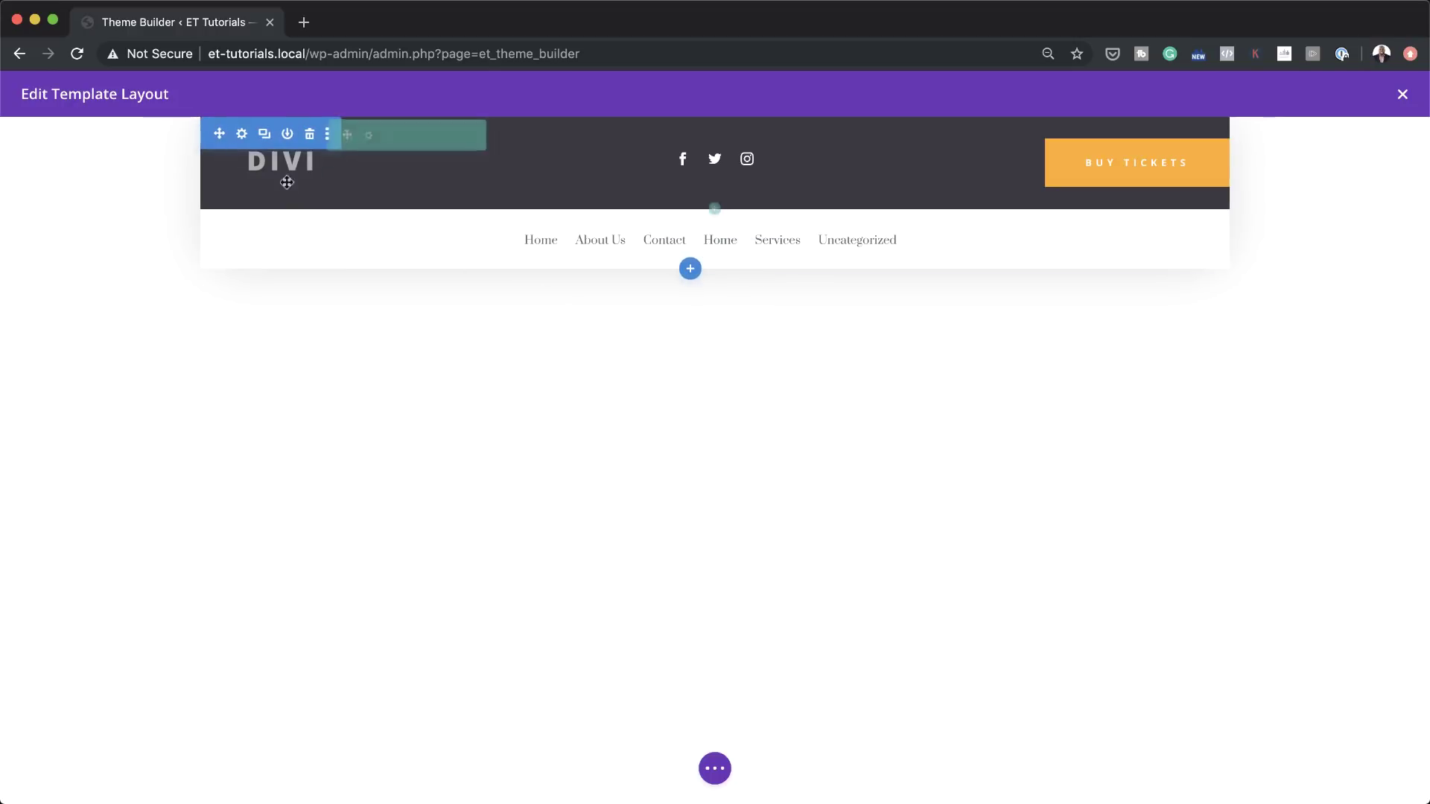
click(242, 134)
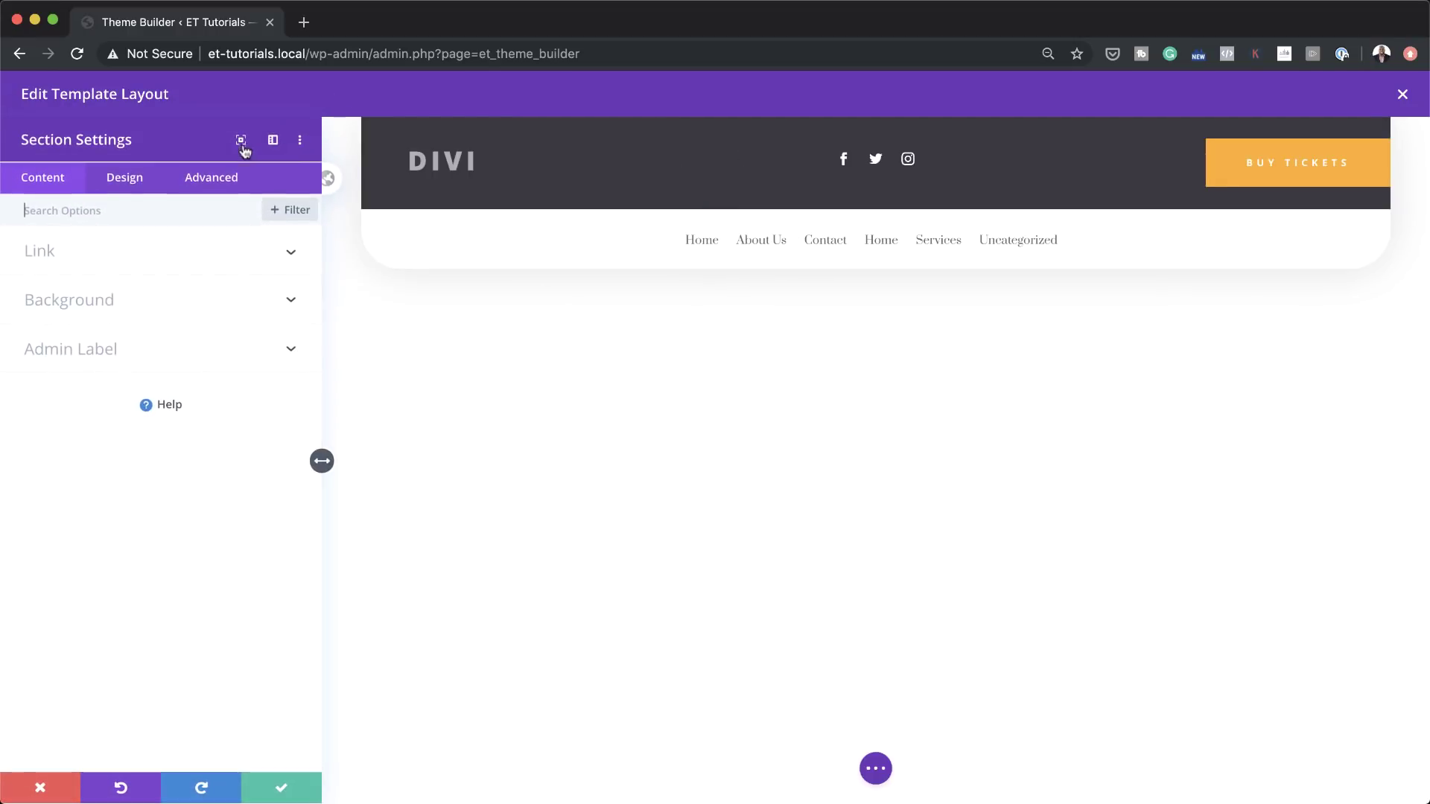
click(226, 186)
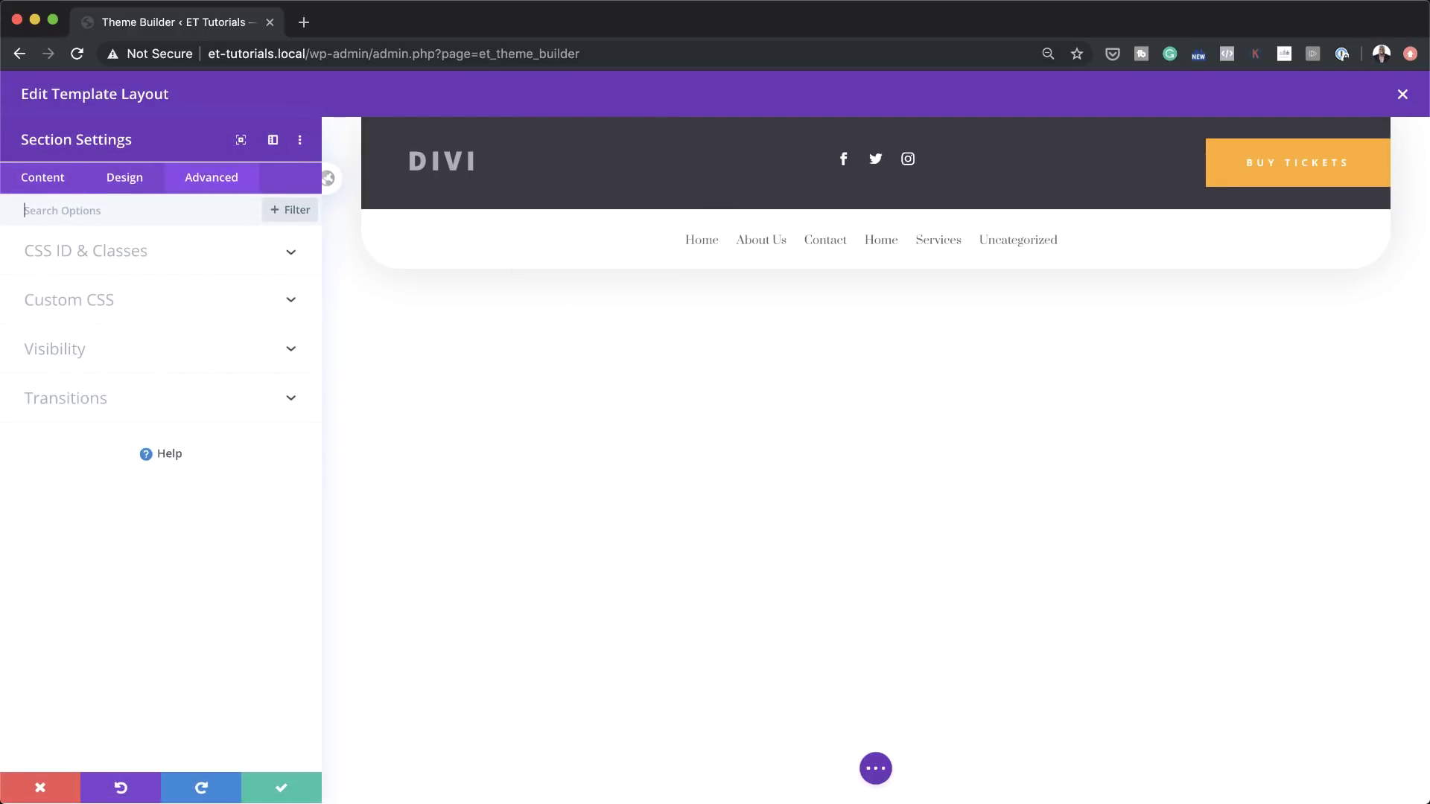
click(105, 300)
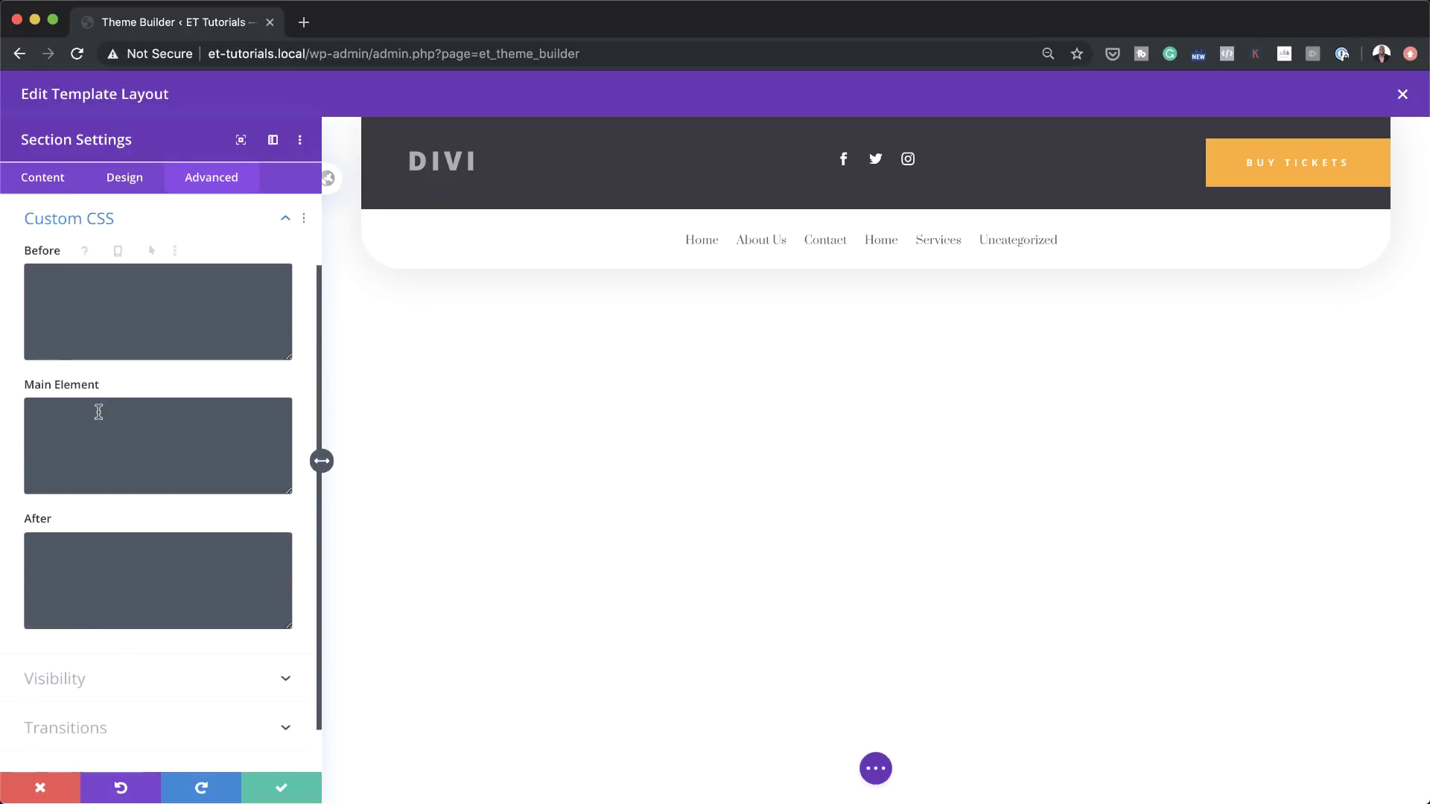
click(98, 411)
text(position: fixed; top: 0; left: 0; right: 0;)
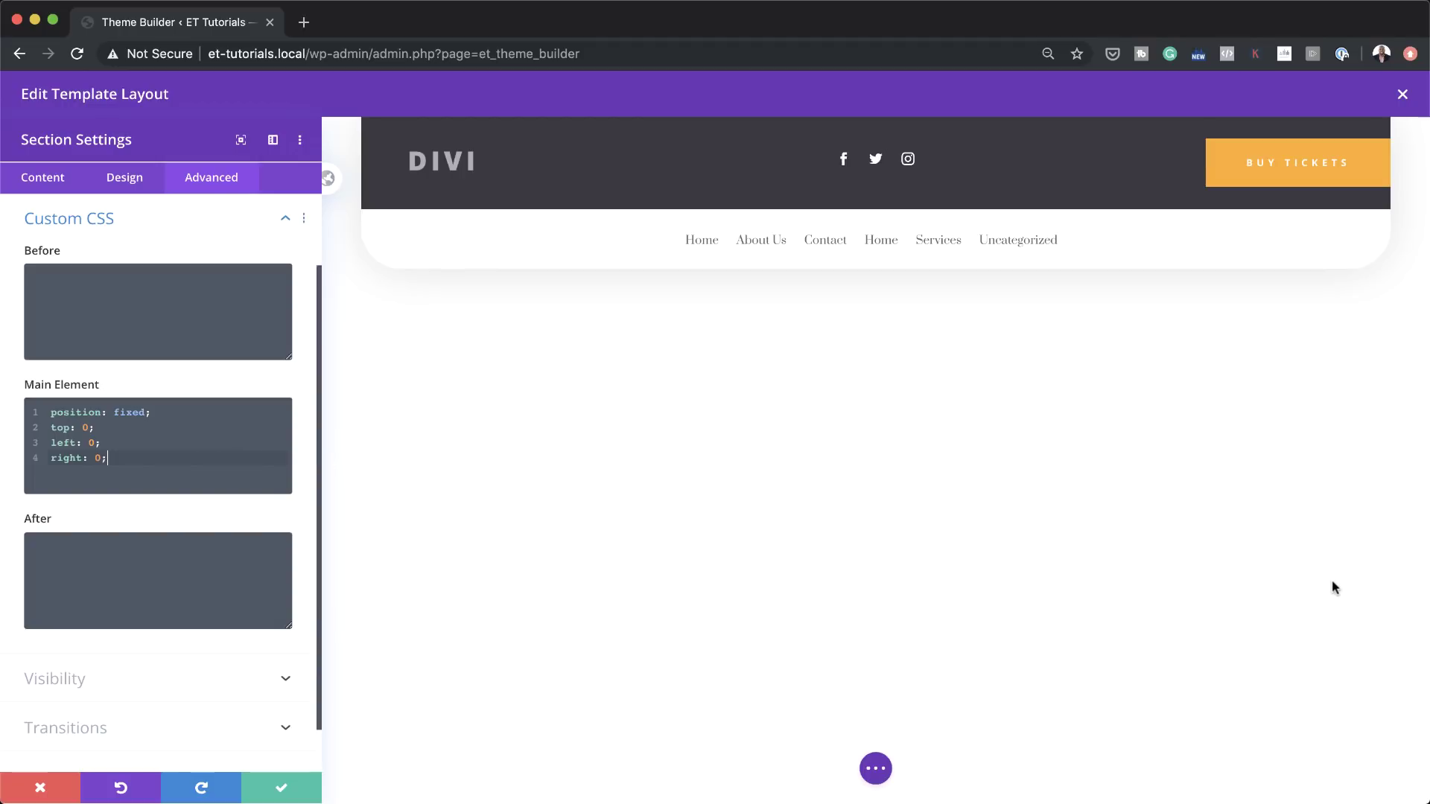
click(283, 788)
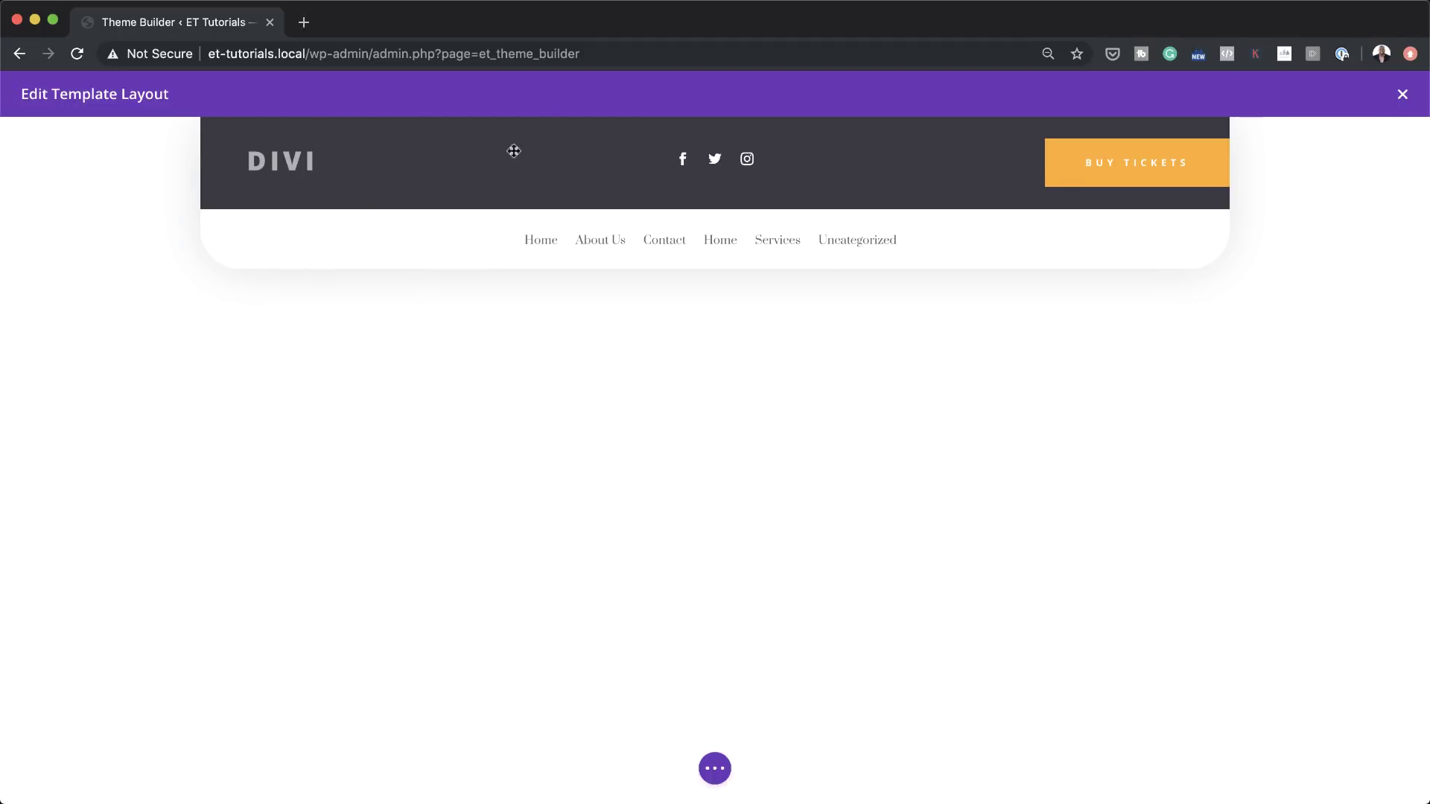
Set the top and bottom padding of the row holding the logo and Buy Tickets button to 0px and save the row settings
click(370, 140)
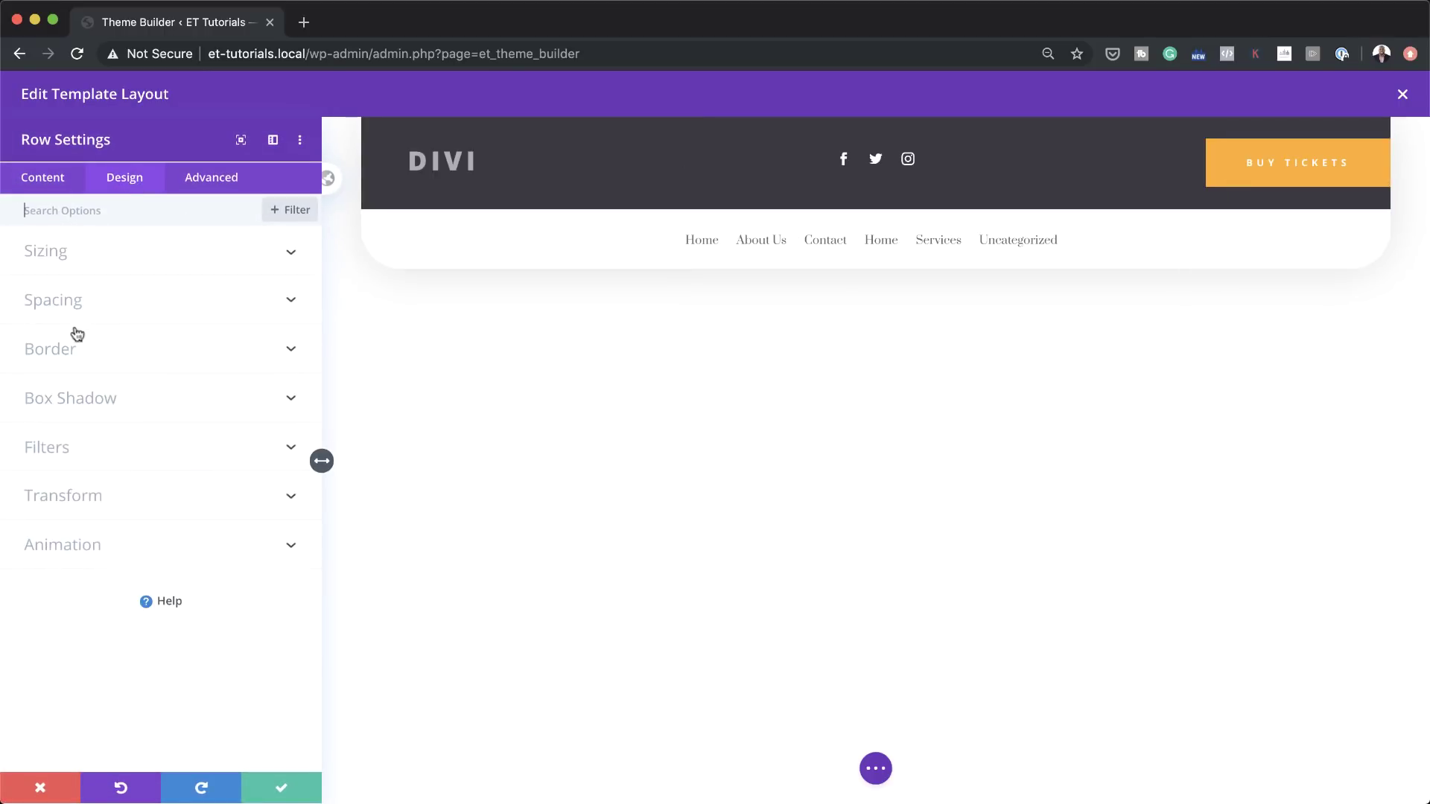
click(70, 298)
click(52, 397)
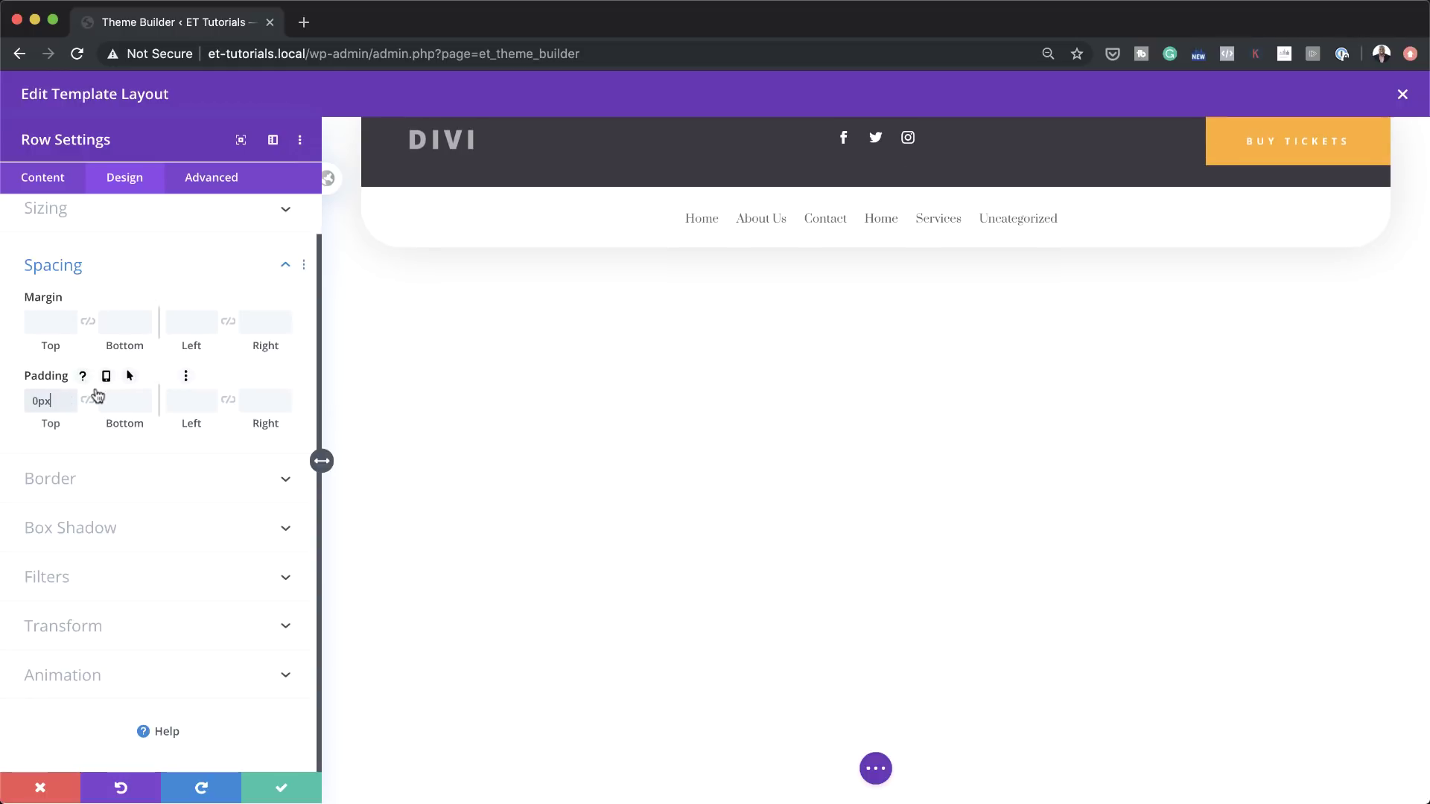
click(89, 402)
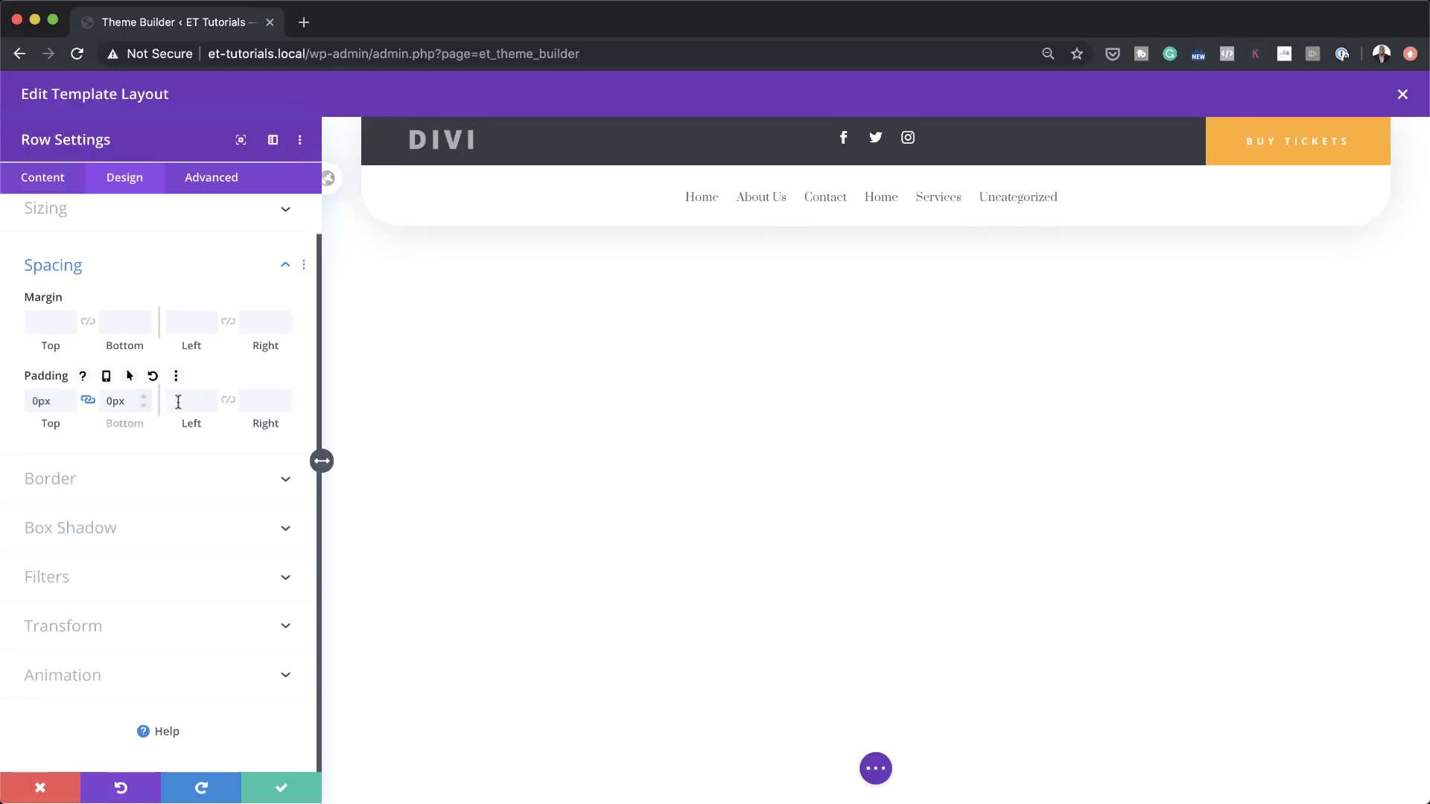
click(289, 782)
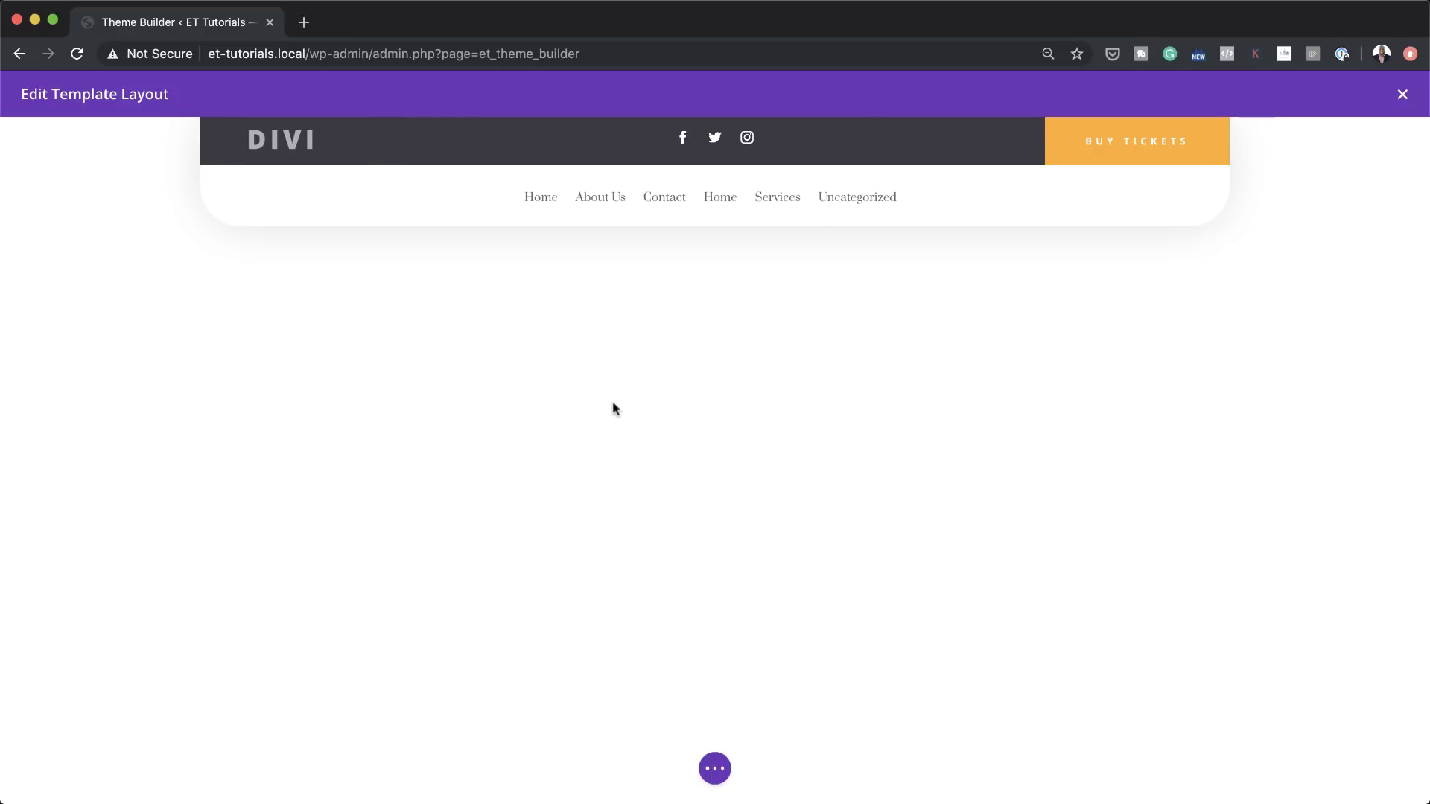
Close the global header's layout editor and save the Theme Builder changes
click(1403, 97)
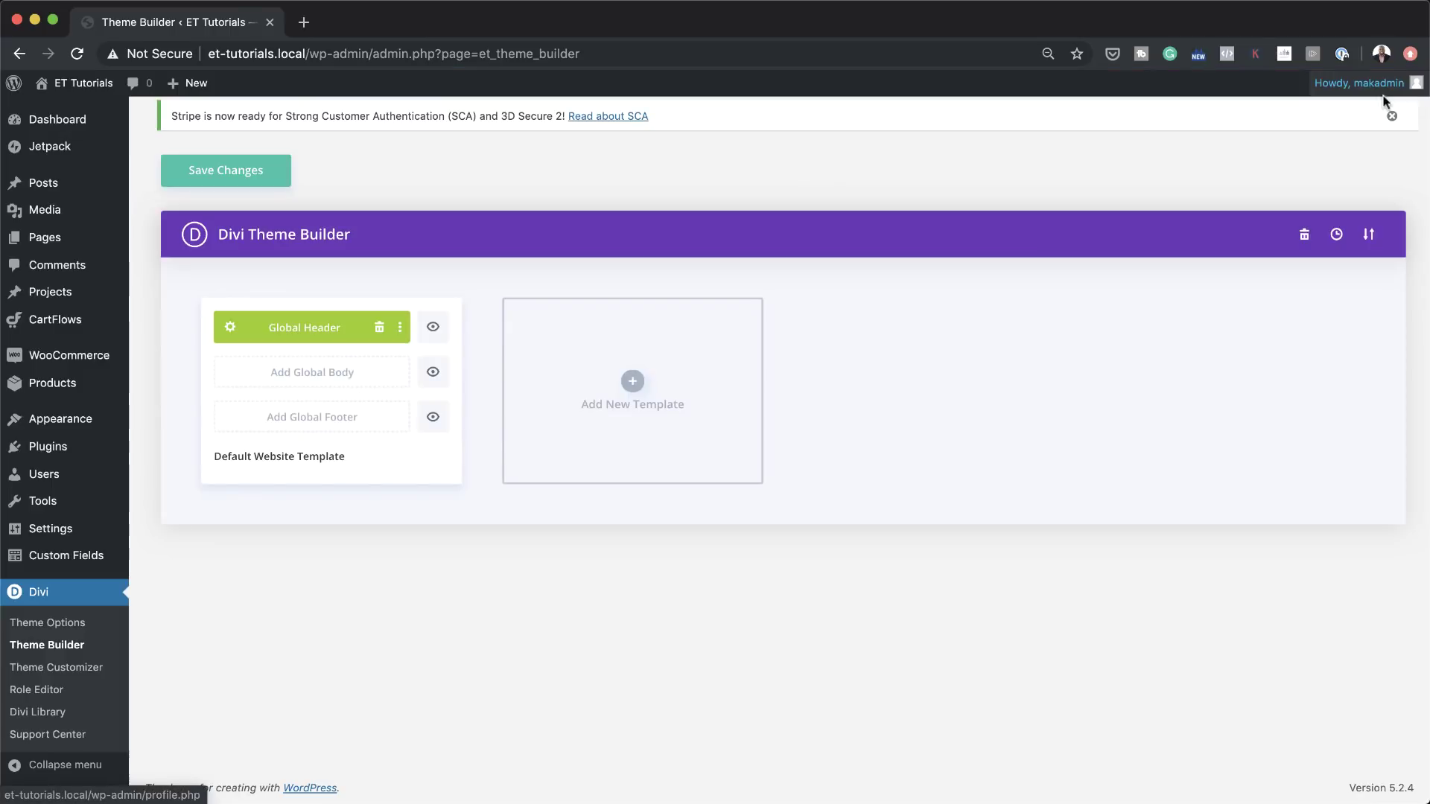
click(220, 173)
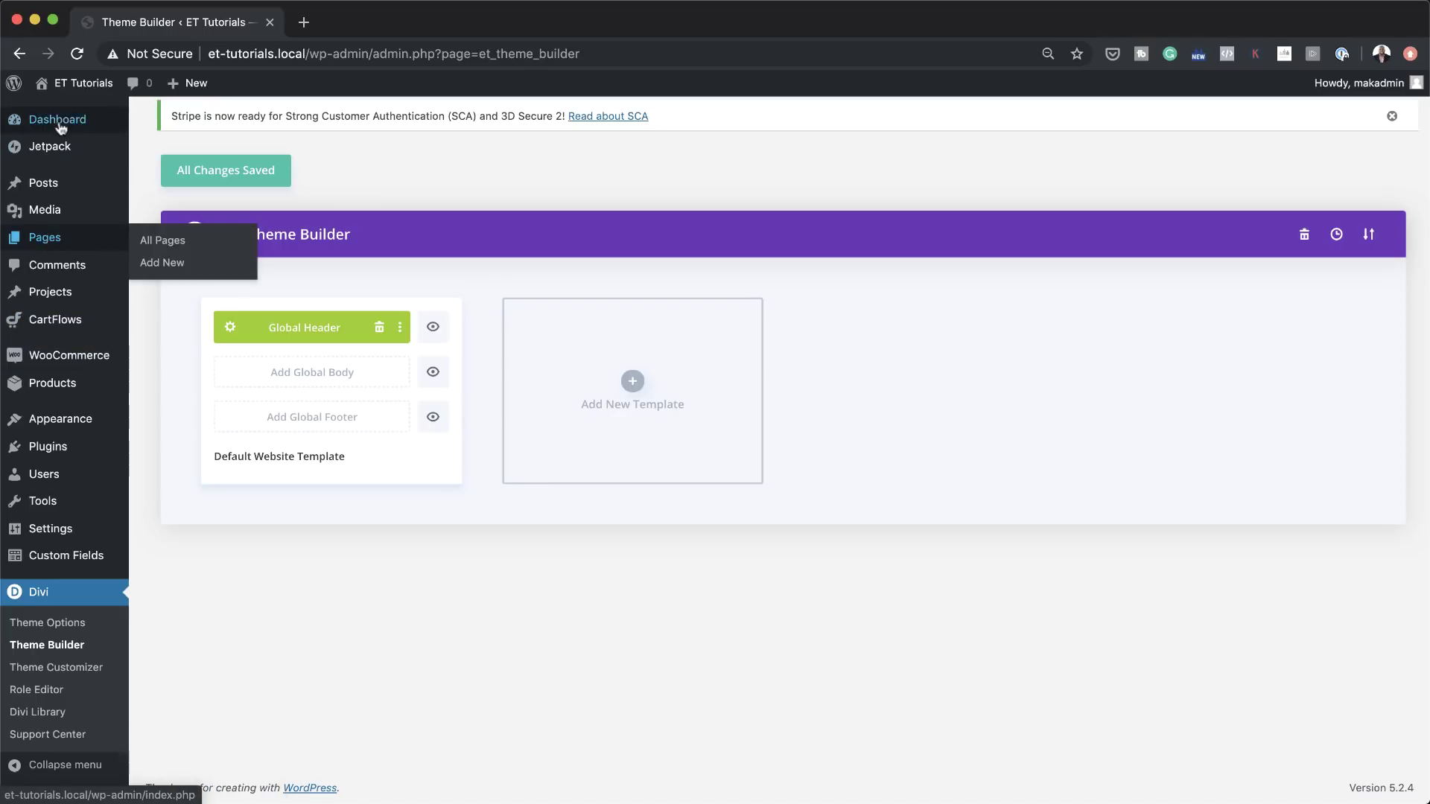
Open the live site in a new tab and check how the fixed header behaves along the whole page
mouse_move(82, 85)
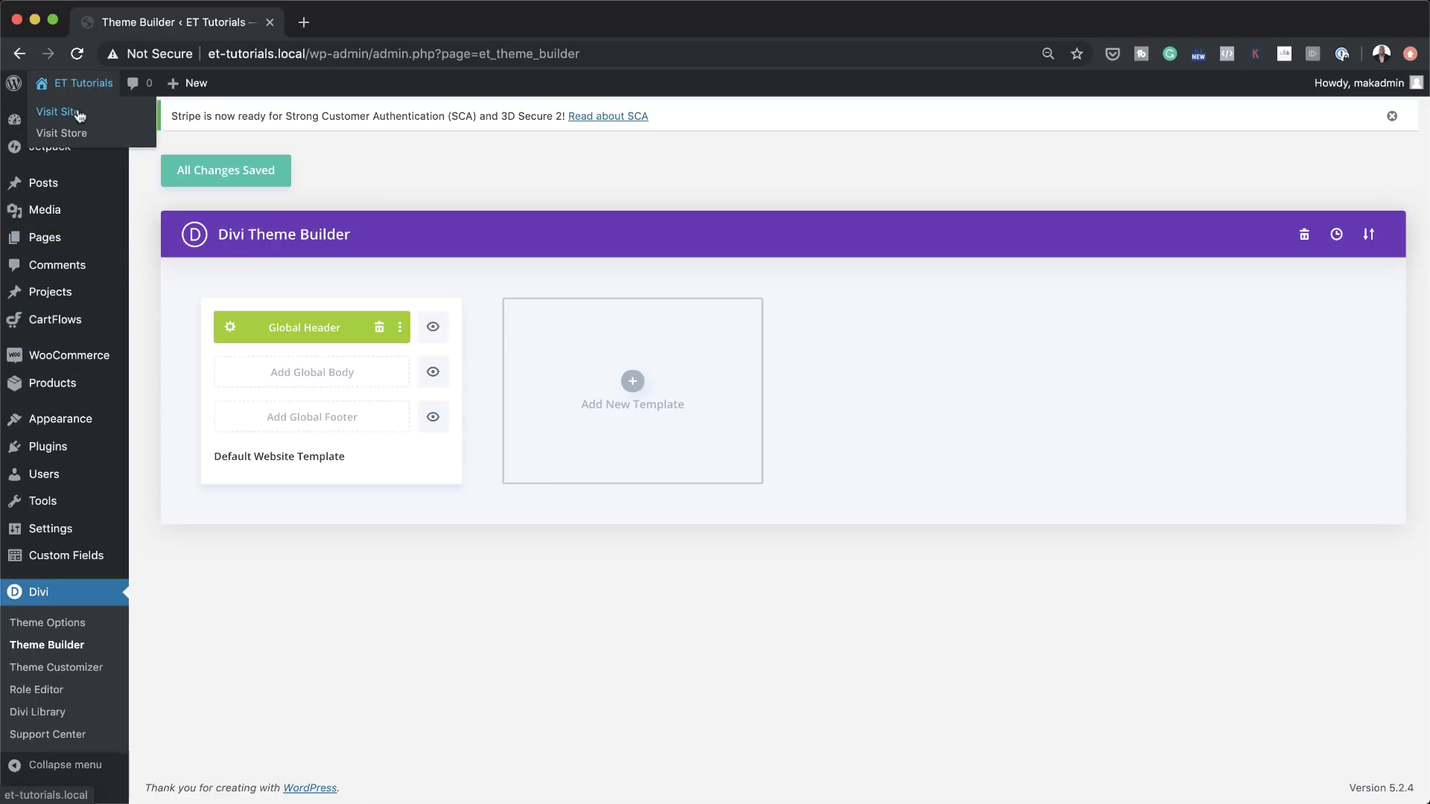
super+click(79, 113)
click(370, 22)
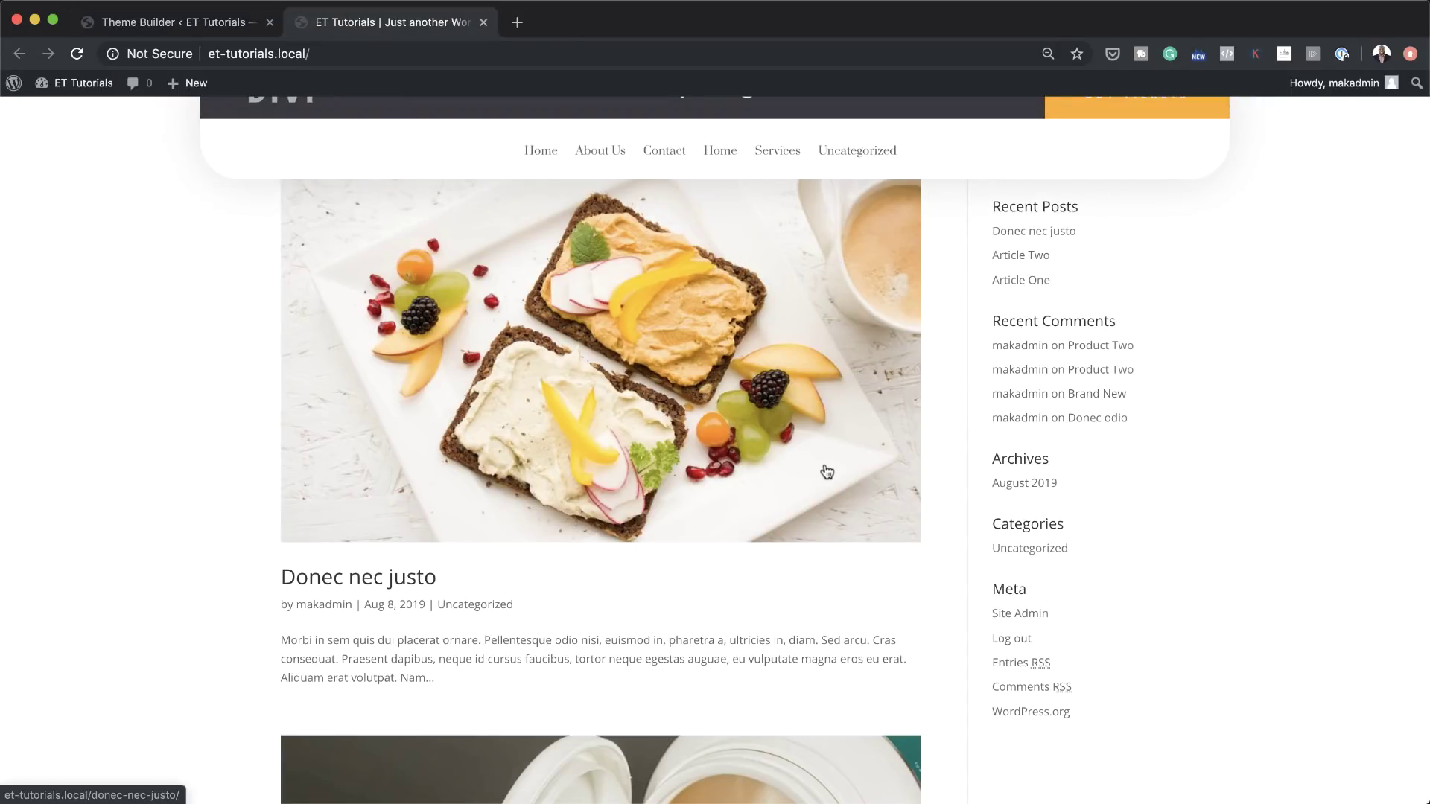
scroll(827, 471, down, 2)
scroll(827, 470, down, 8)
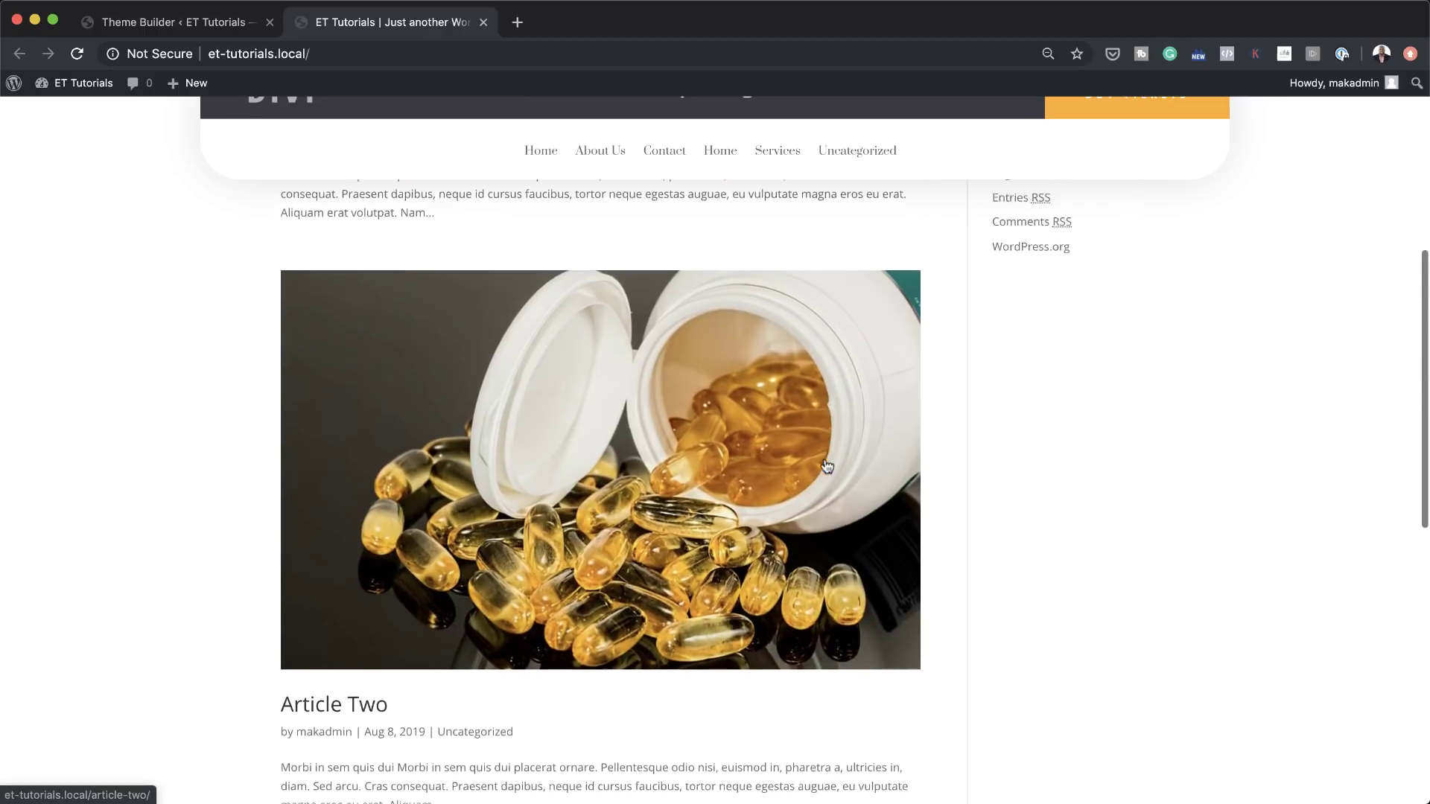
scroll(824, 457, down, 8)
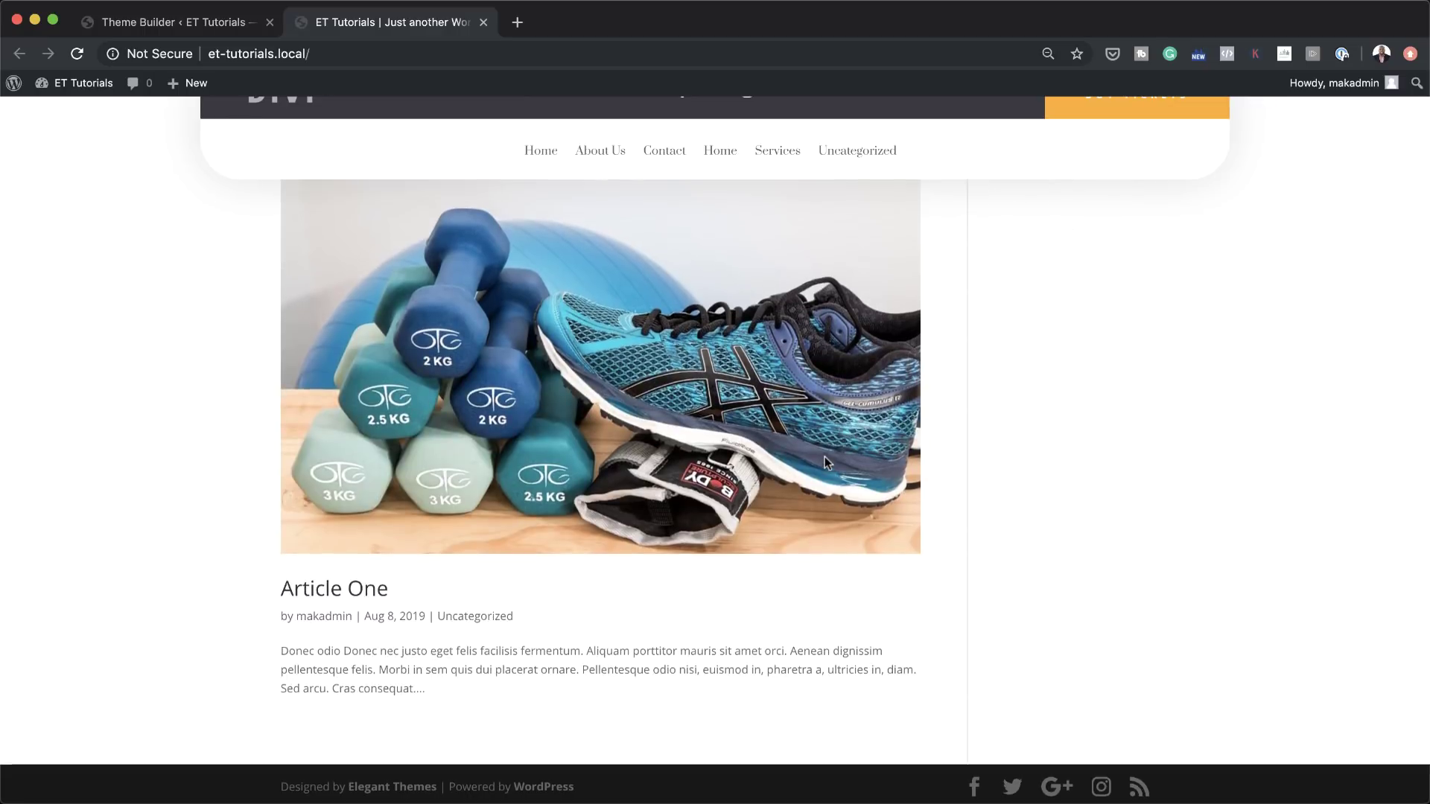
scroll(825, 457, up, 15)
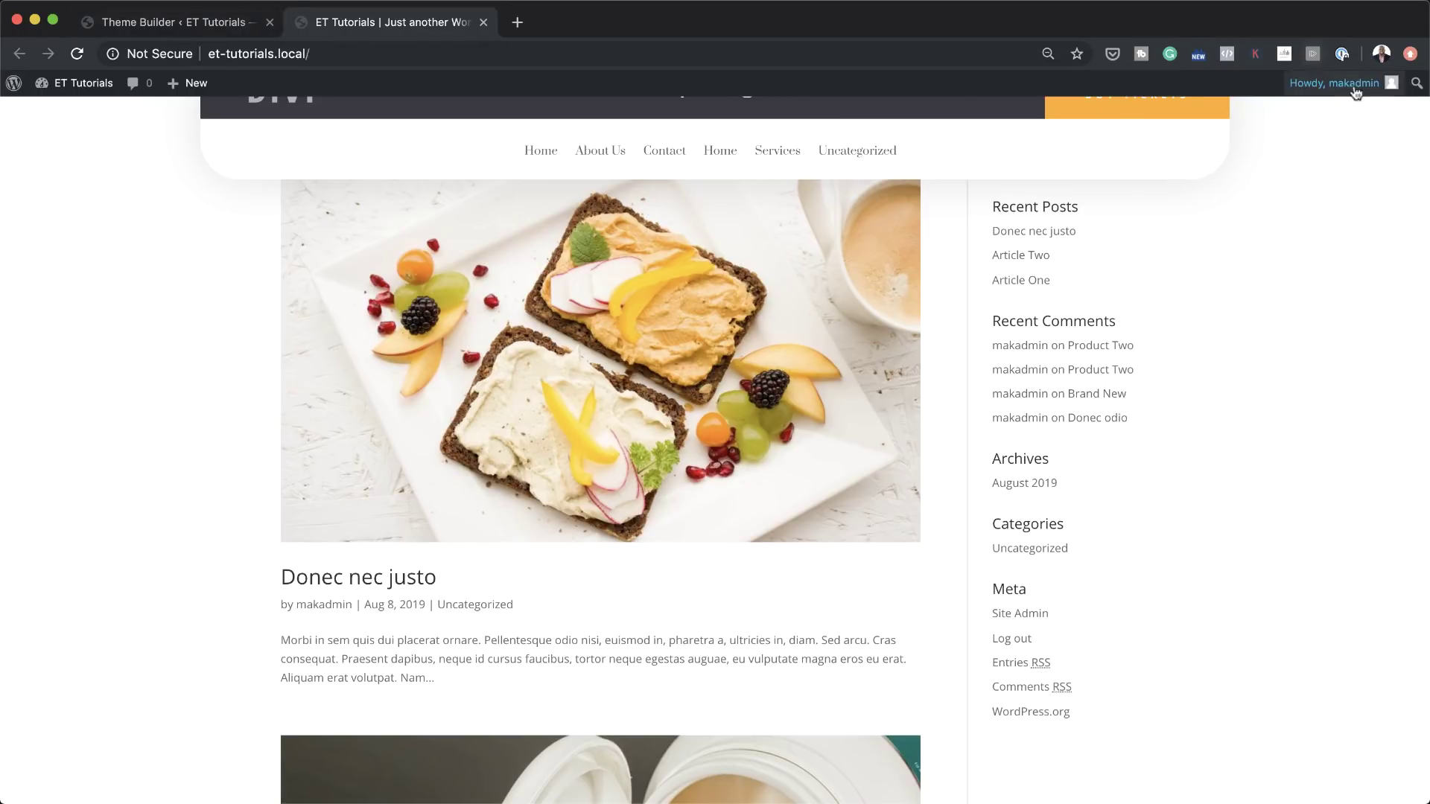
Log out of WordPress and load et-tutorials.local to check the fixed header as a visitor along the whole page
mouse_move(1352, 85)
click(1303, 167)
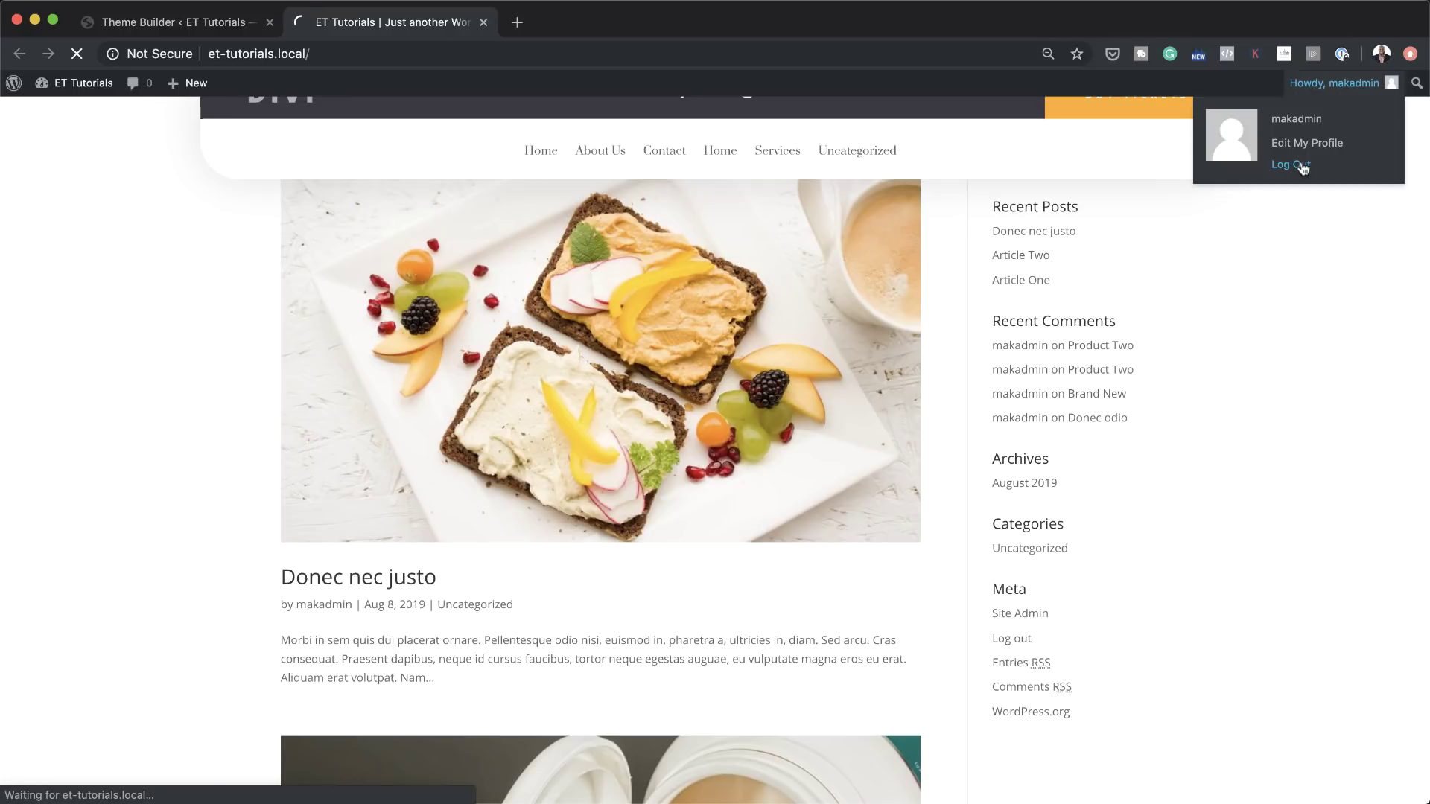
click(383, 54)
text(et-tutorials.local)
key(Return)
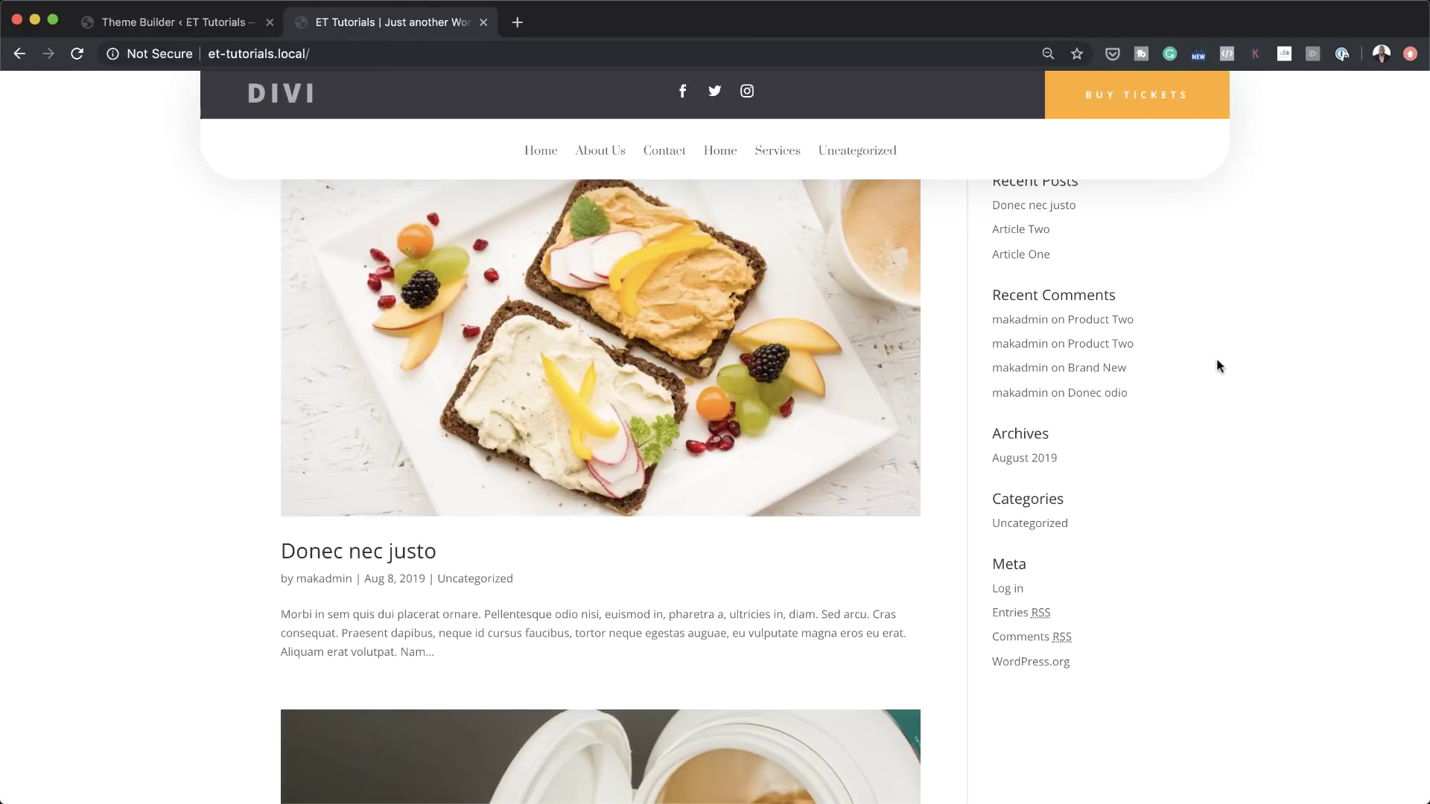
scroll(1218, 378, down, 2)
scroll(1217, 372, down, 7)
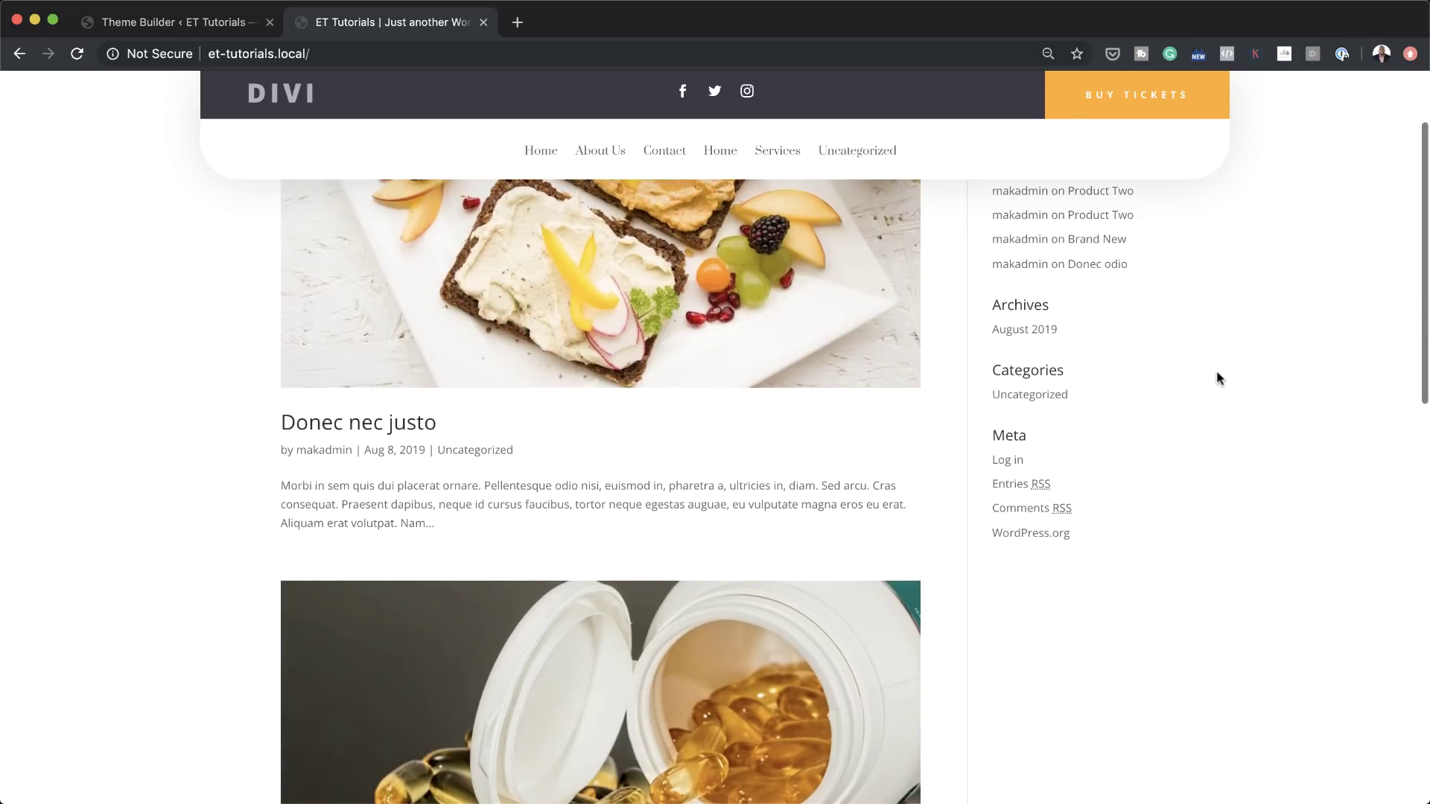
scroll(1216, 379, down, 8)
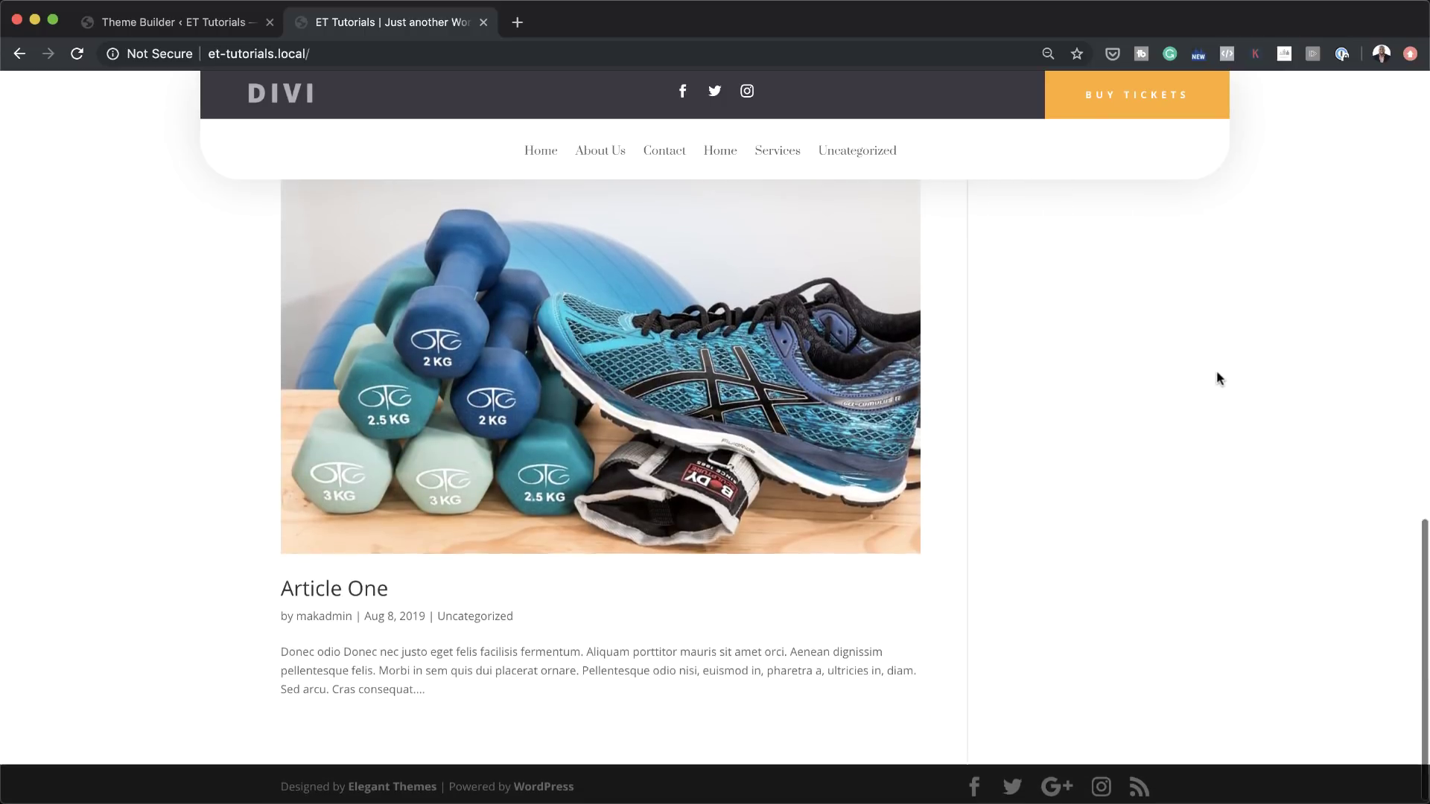
scroll(1217, 379, up, 15)
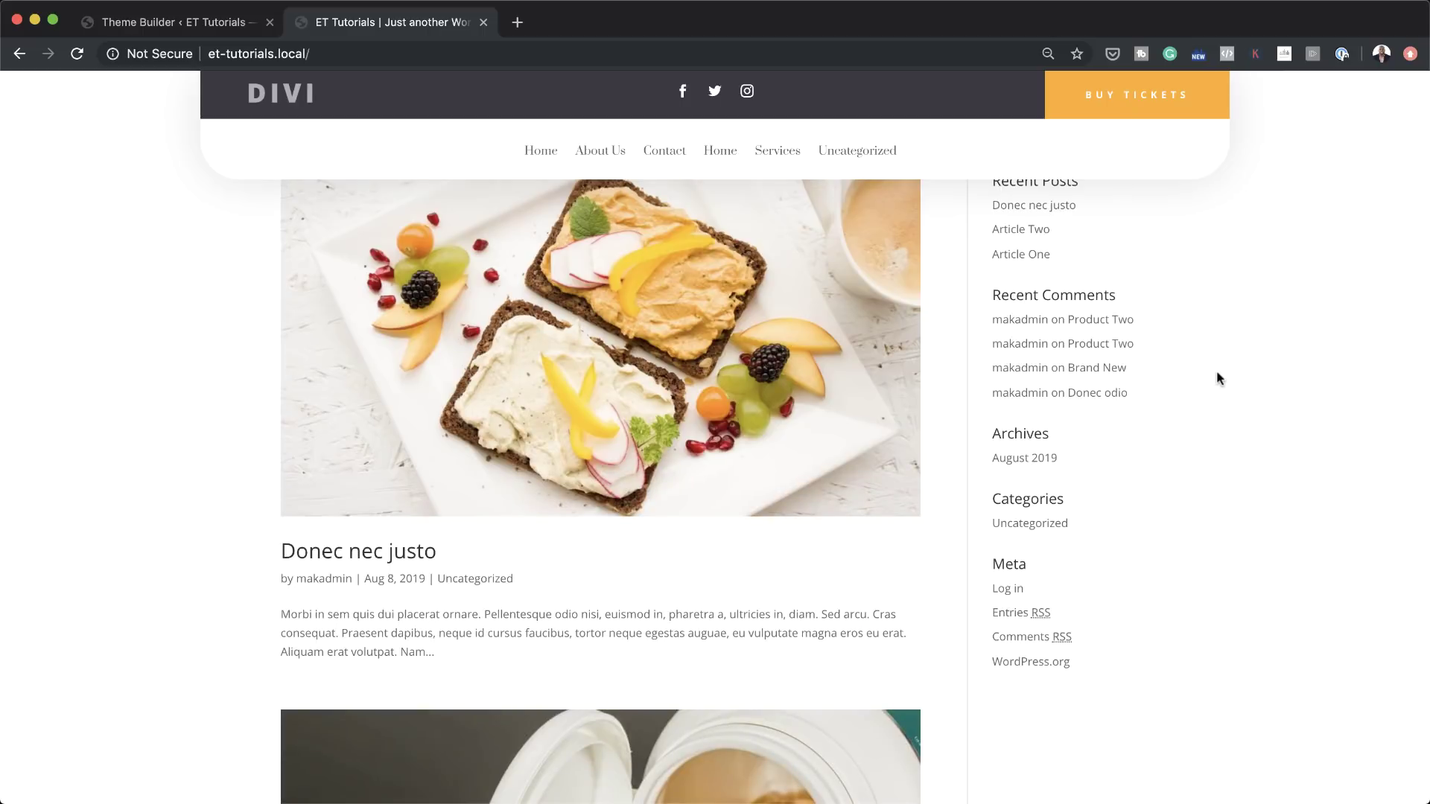